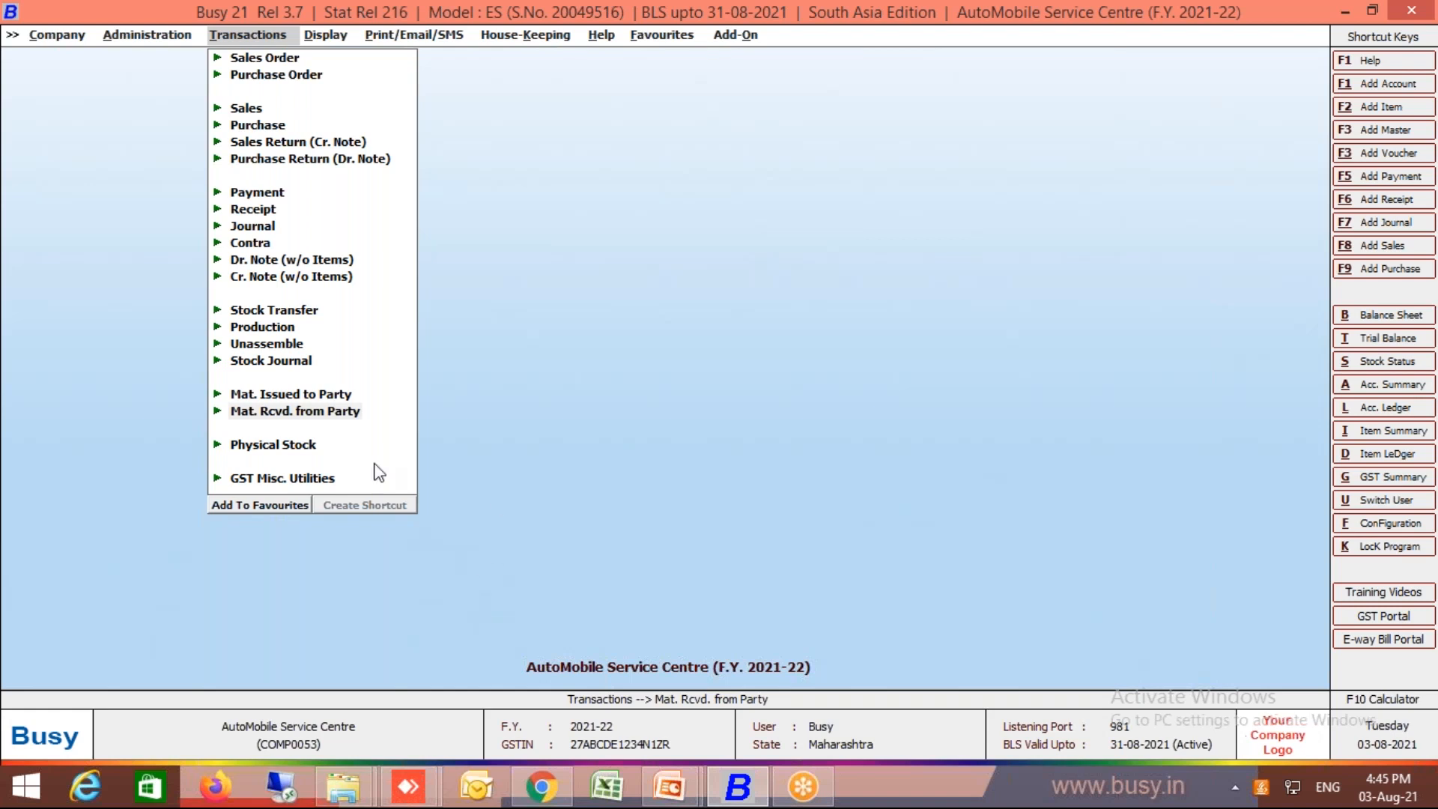
# - Review the Accounts feature configuration, including the multiple account aliases option, and leave it without changes
pyautogui.click(307, 415)
pyautogui.click(307, 412)
pyautogui.click(170, 37)
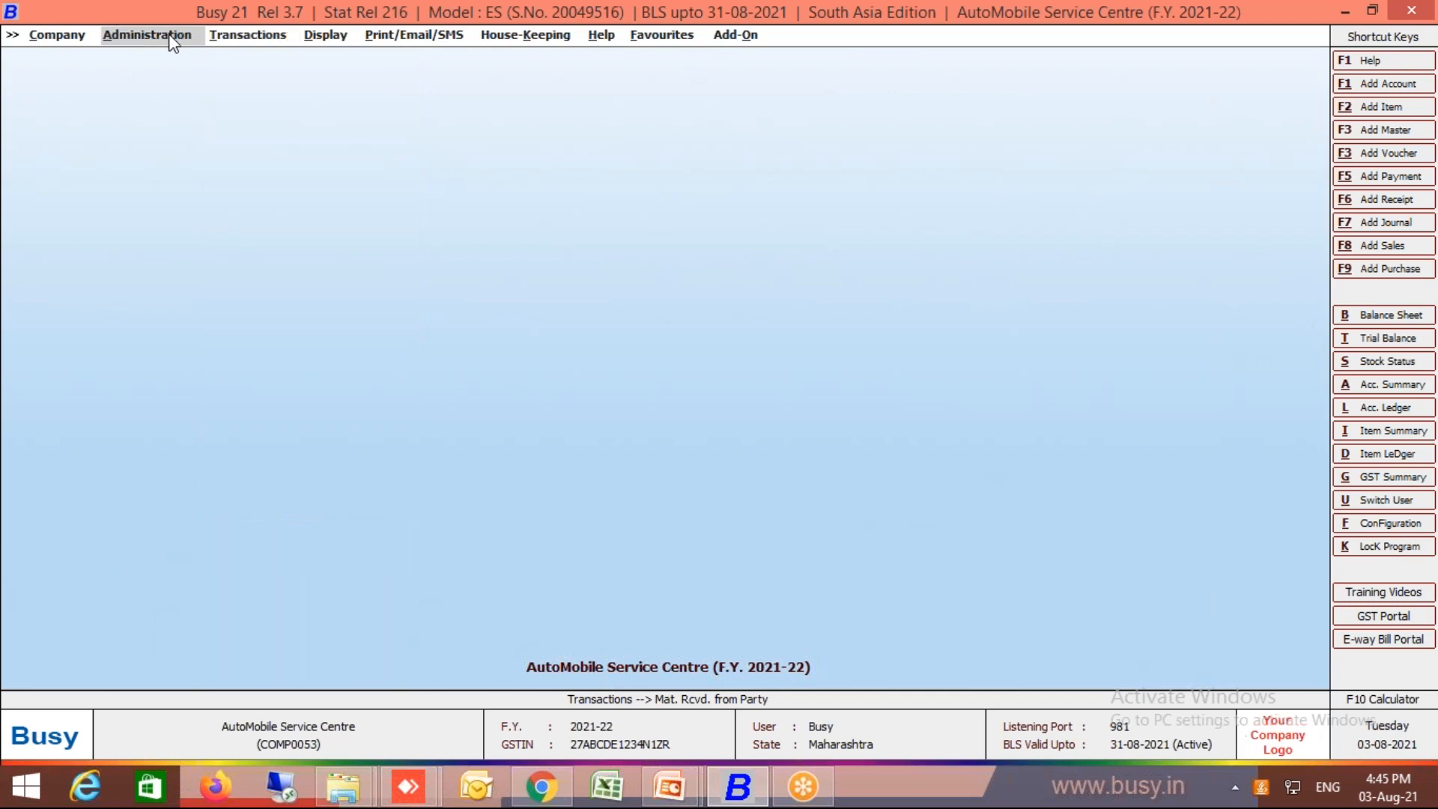
pyautogui.click(159, 75)
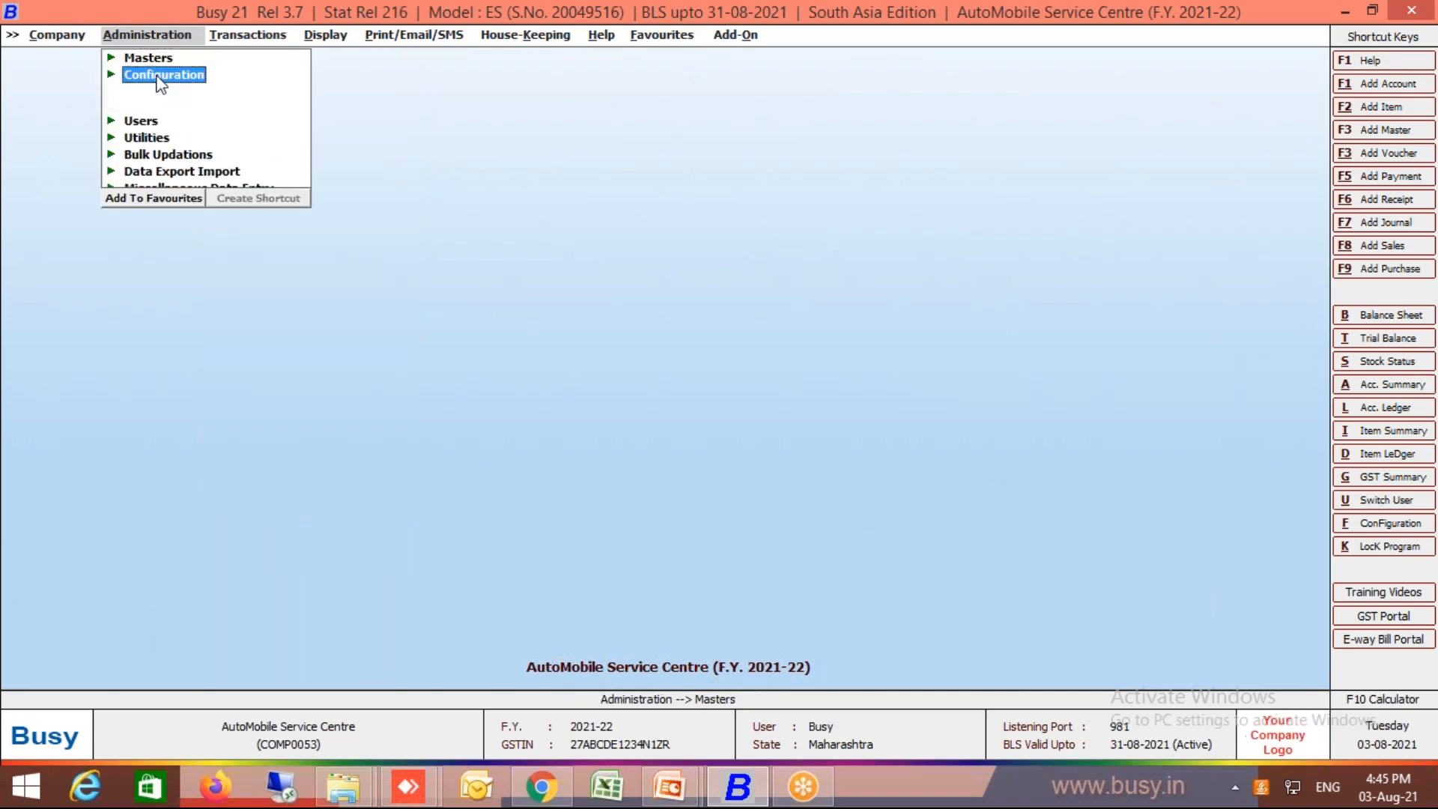
pyautogui.click(219, 75)
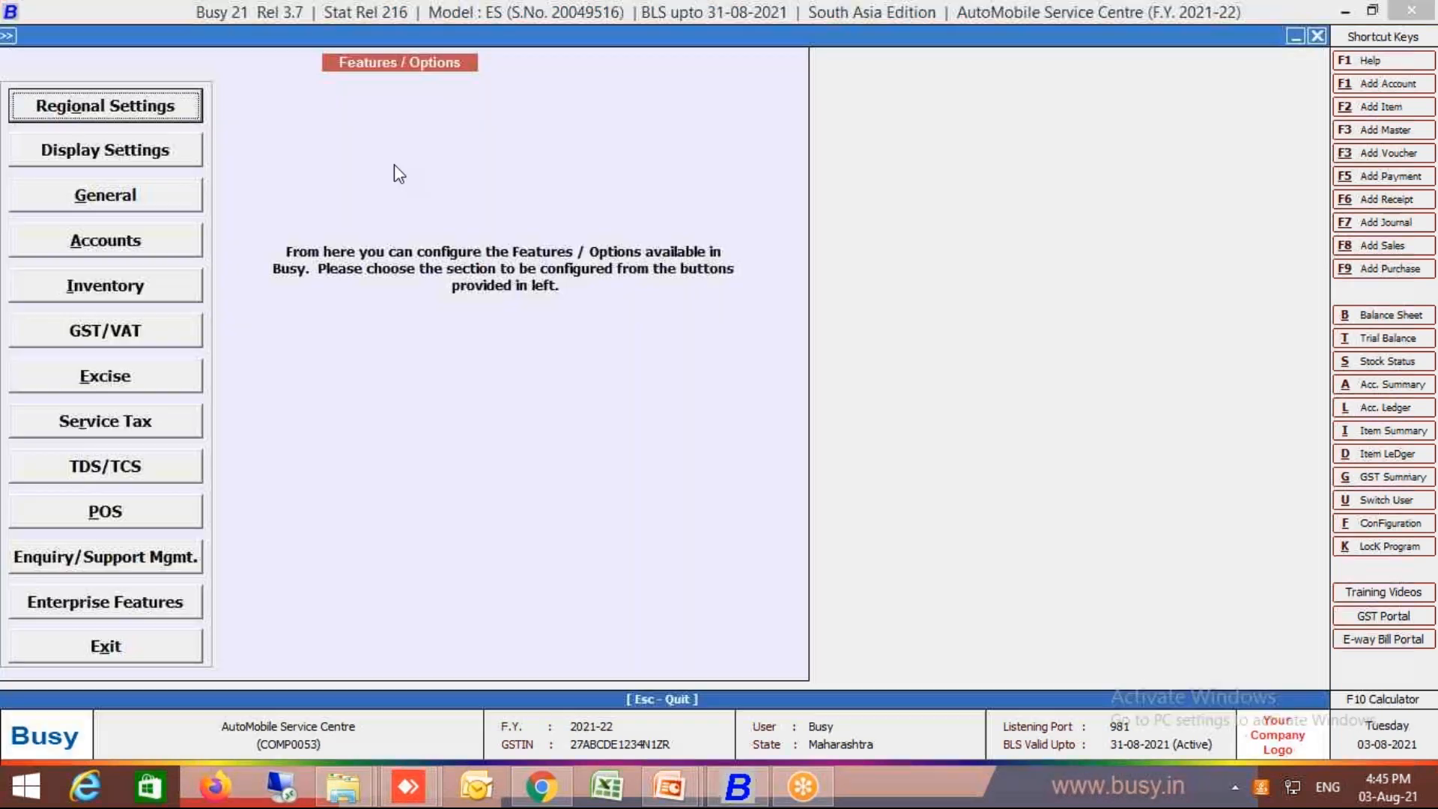
pyautogui.click(152, 247)
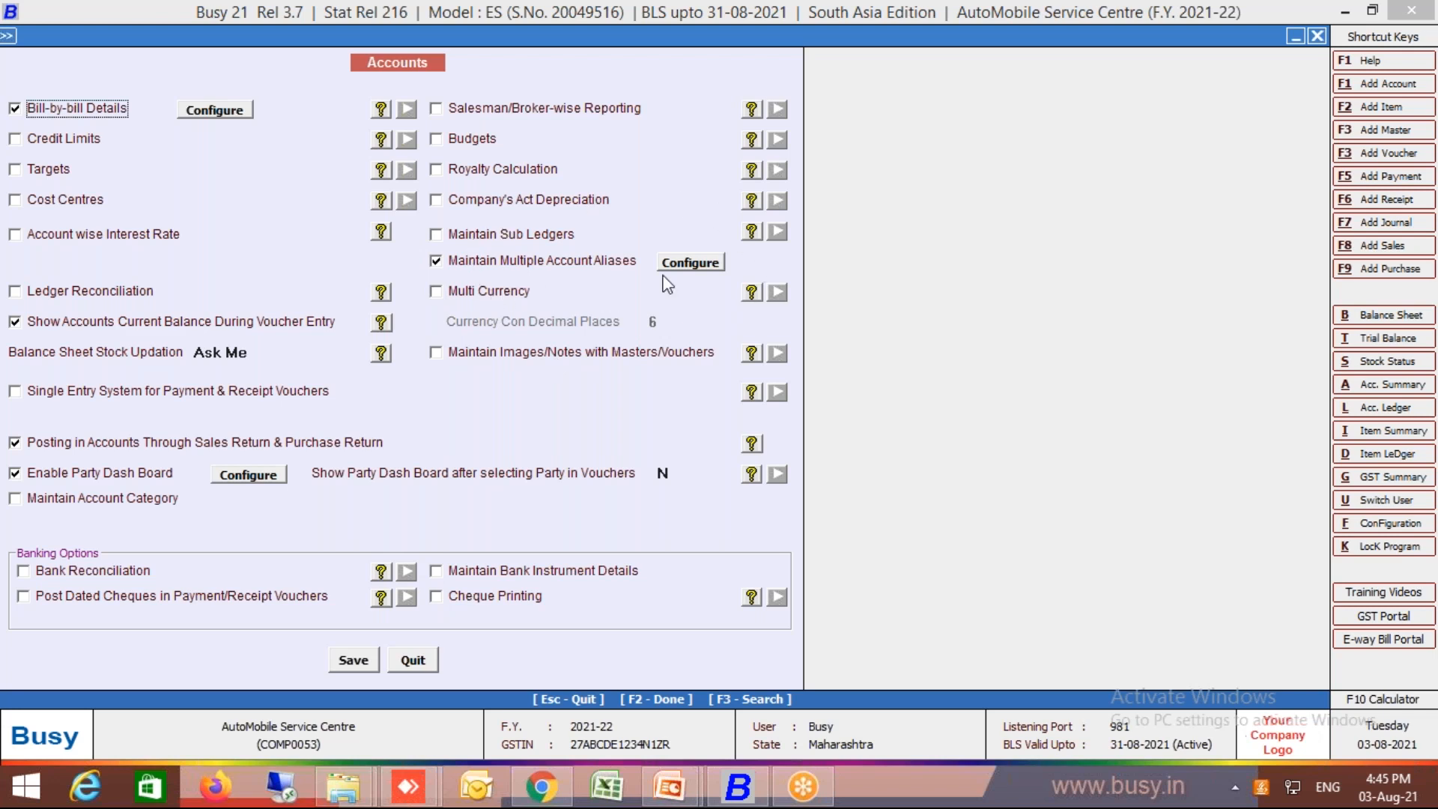
pyautogui.click(414, 660)
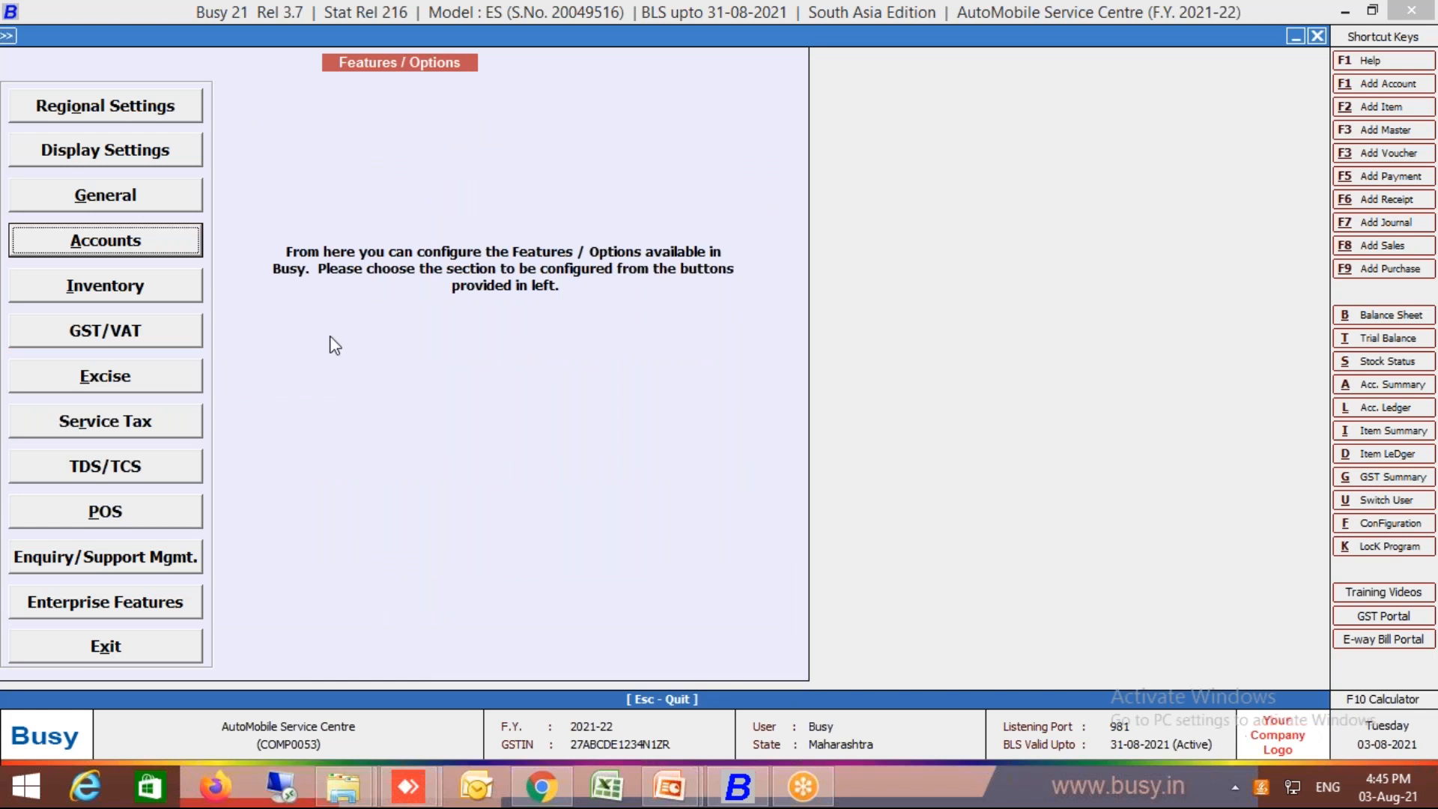
# - Open the Inventory feature configuration and examine the sale/purchase challan options without changing them
pyautogui.click(161, 283)
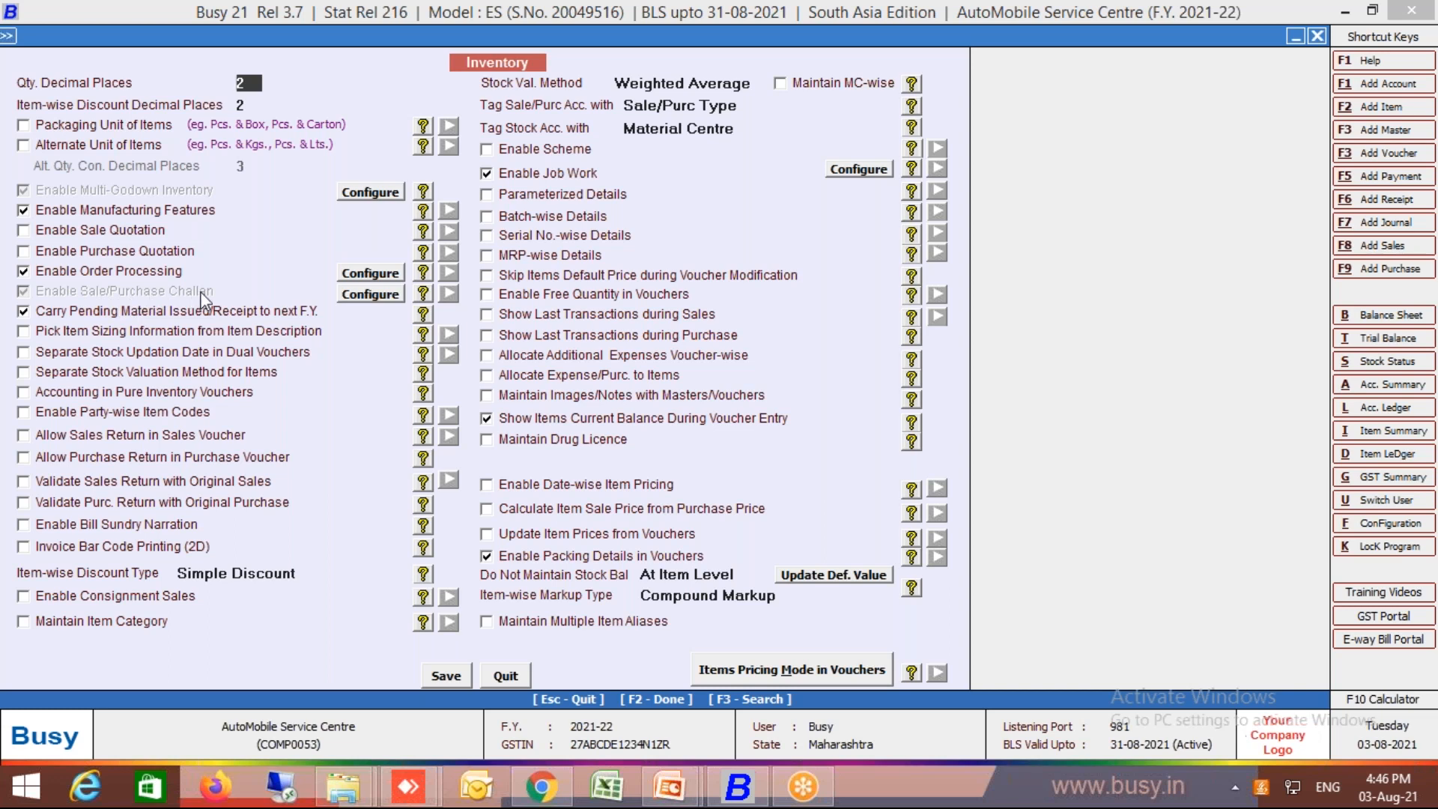
pyautogui.click(346, 298)
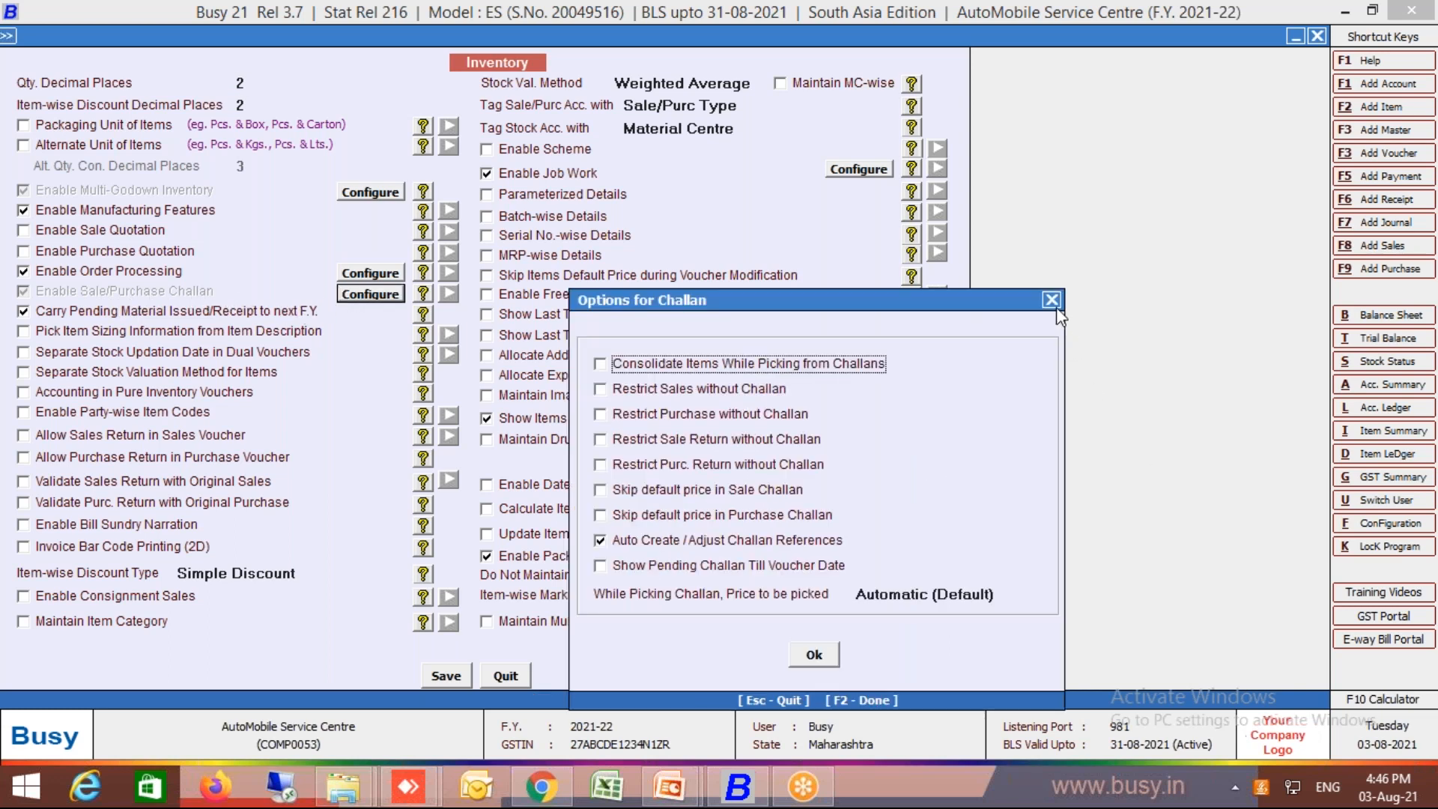
pyautogui.click(1051, 299)
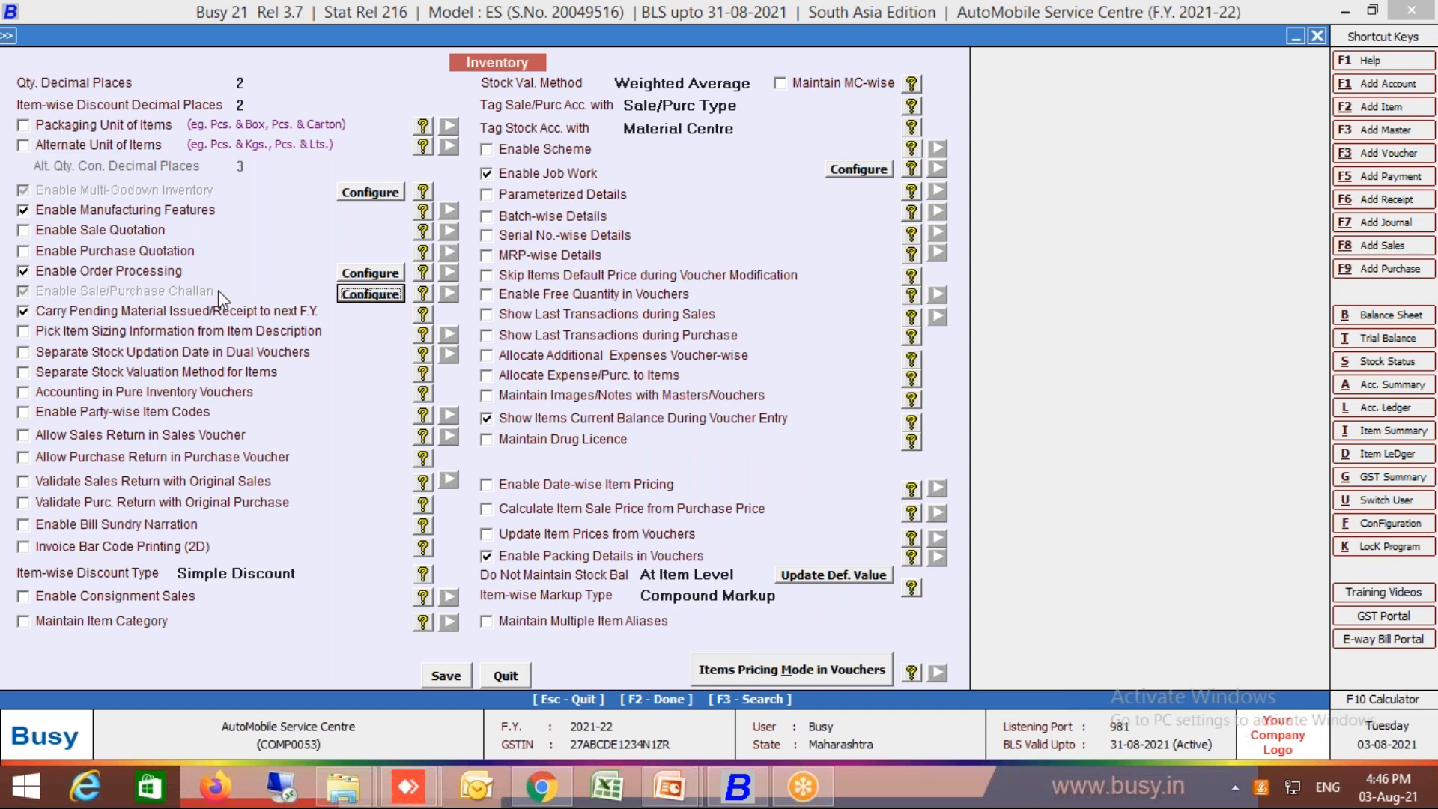
# - In the job work configuration, enable Maintain Job ID and Allow Creation/Adjustment of multiple Job ID's, and save the inventory features
pyautogui.click(859, 170)
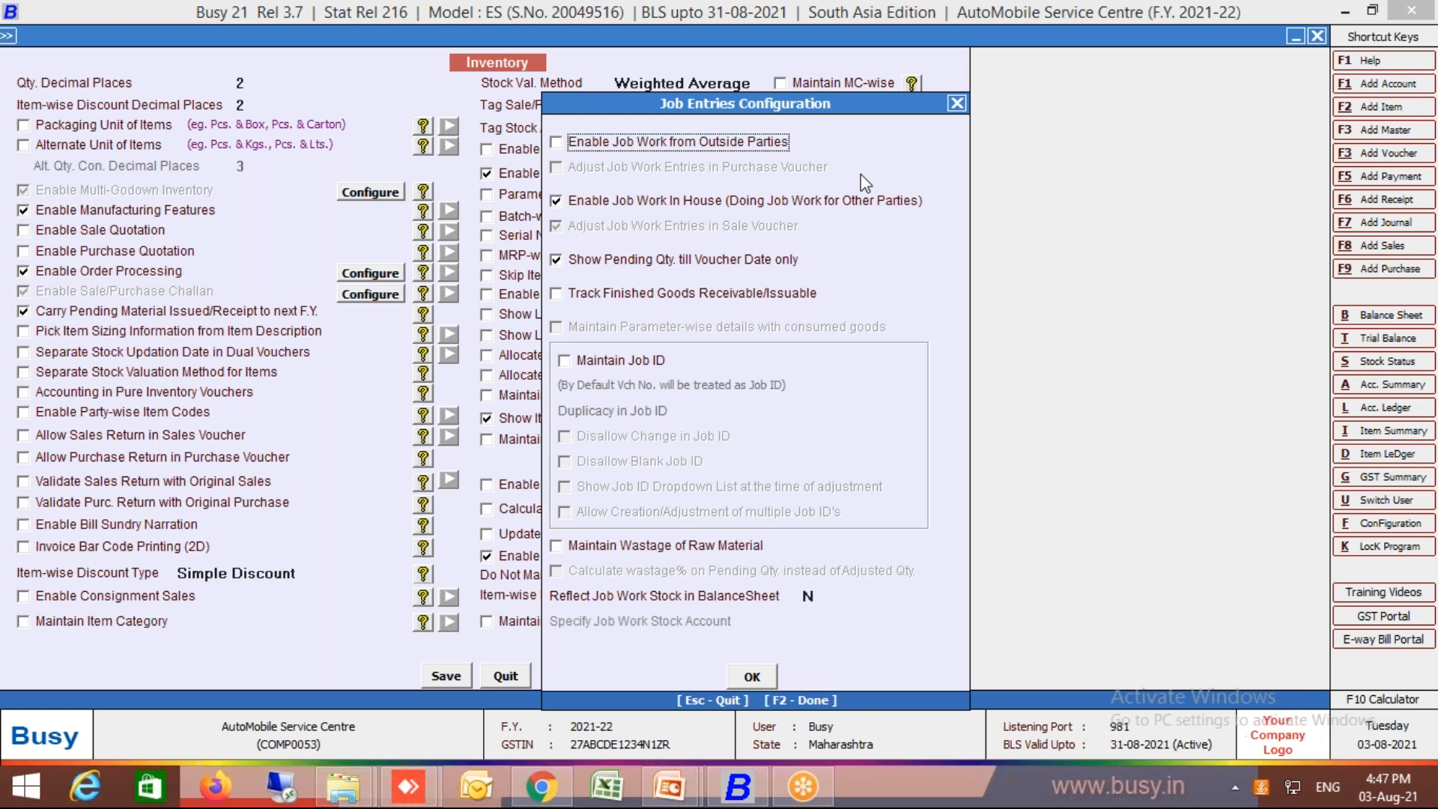
pyautogui.click(614, 358)
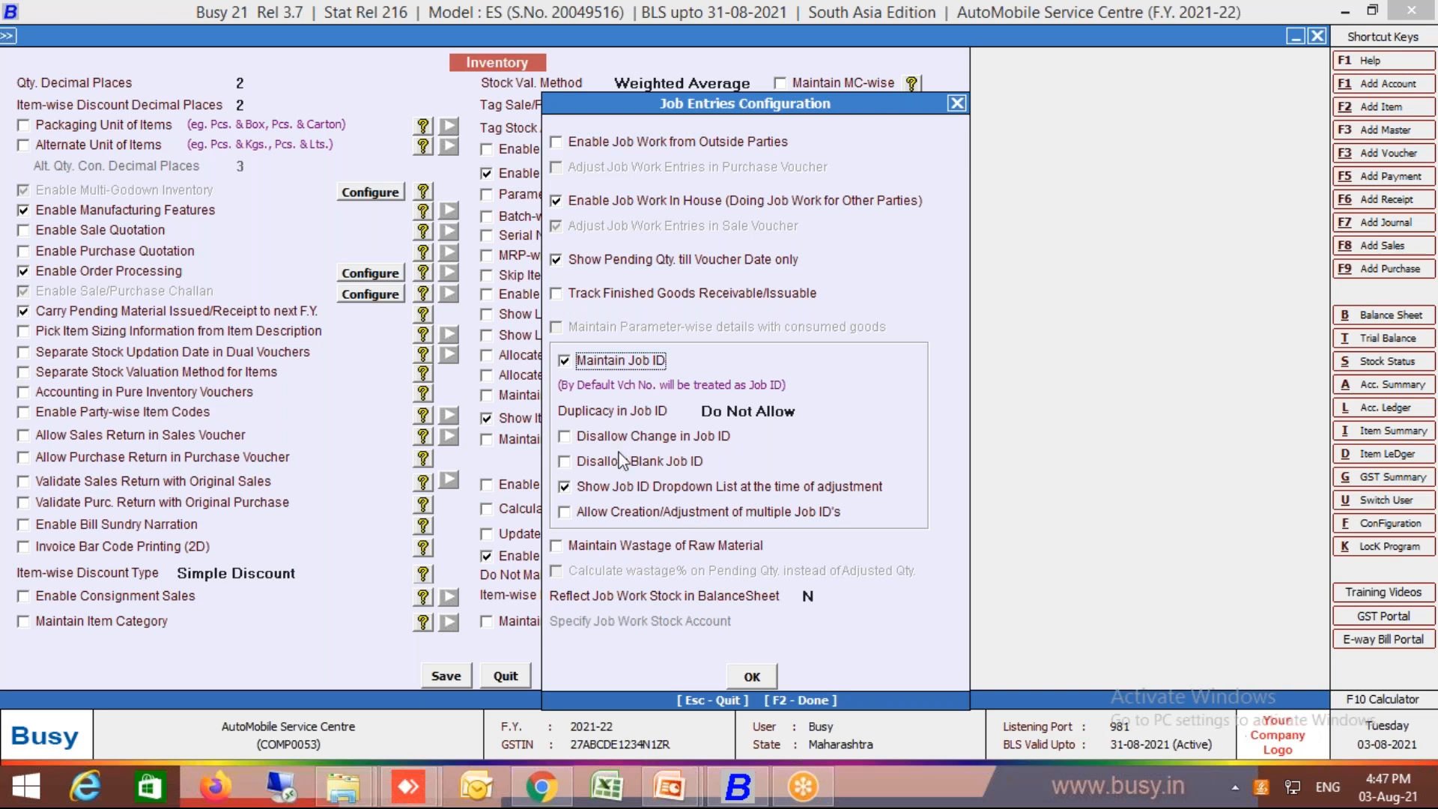
pyautogui.click(599, 515)
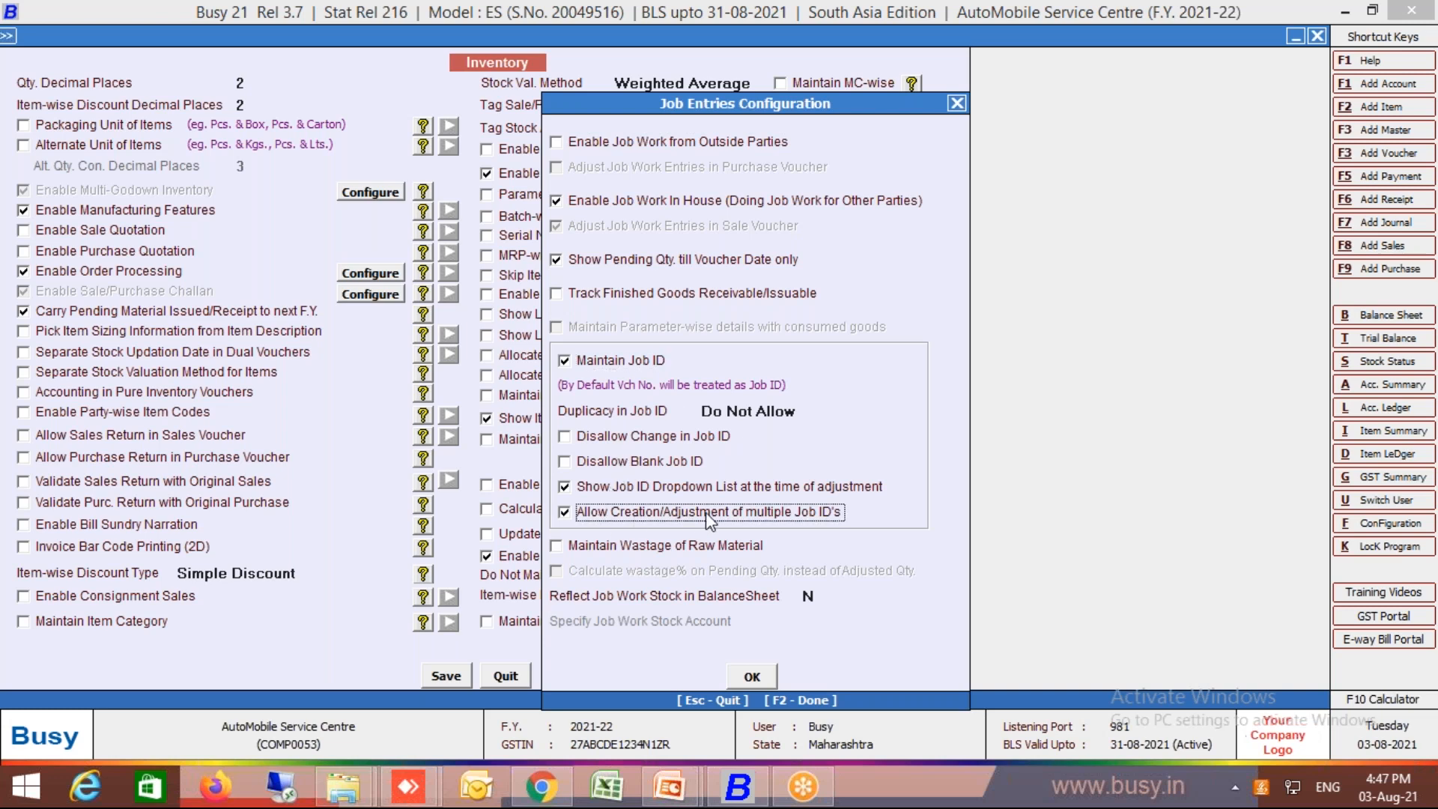
pyautogui.click(747, 676)
pyautogui.click(452, 676)
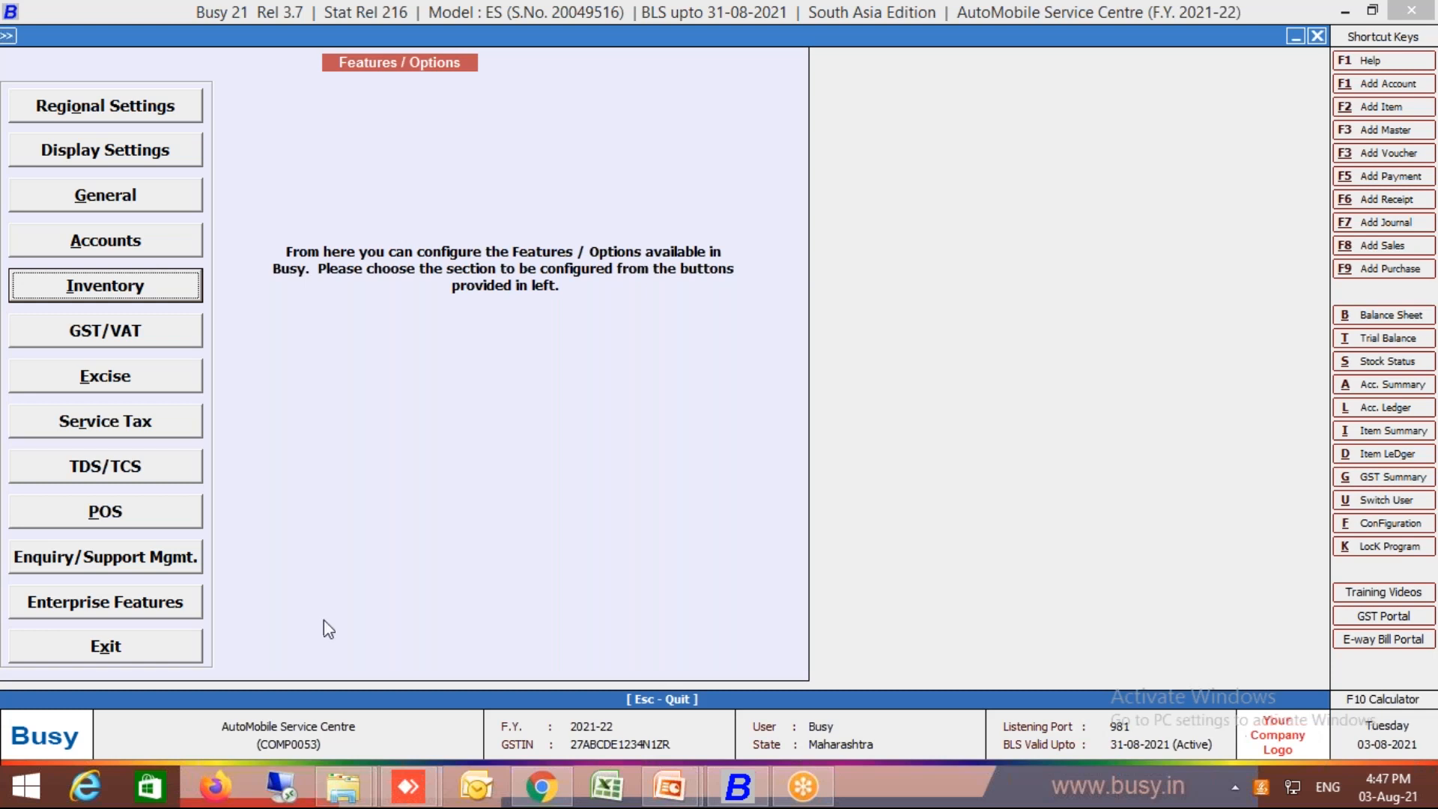
pyautogui.click(111, 650)
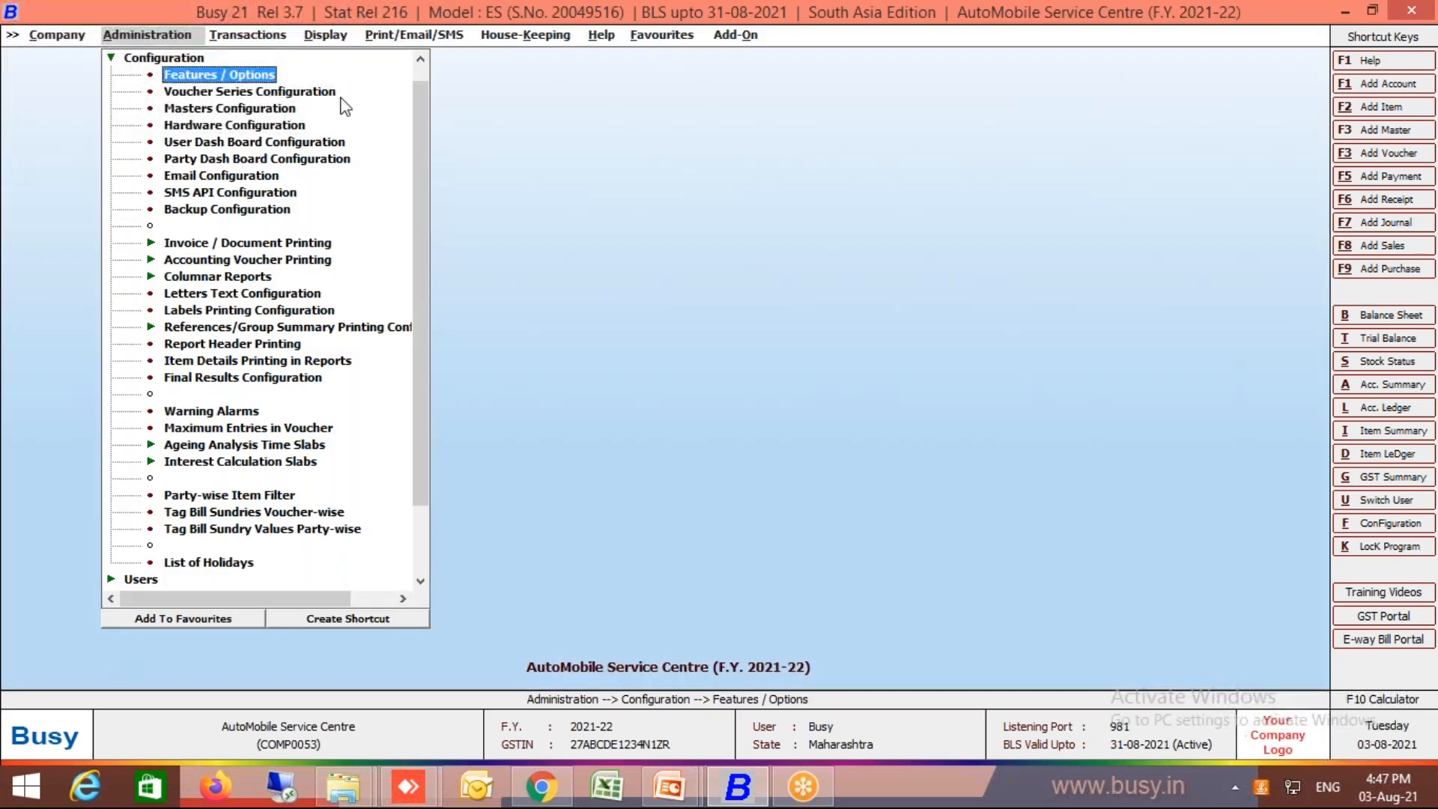
# - Start a Mat. Rcvd. from Party voucher in the Main series, dated 03-08-2021, with type Rcvd. for Job Work
pyautogui.click(146, 60)
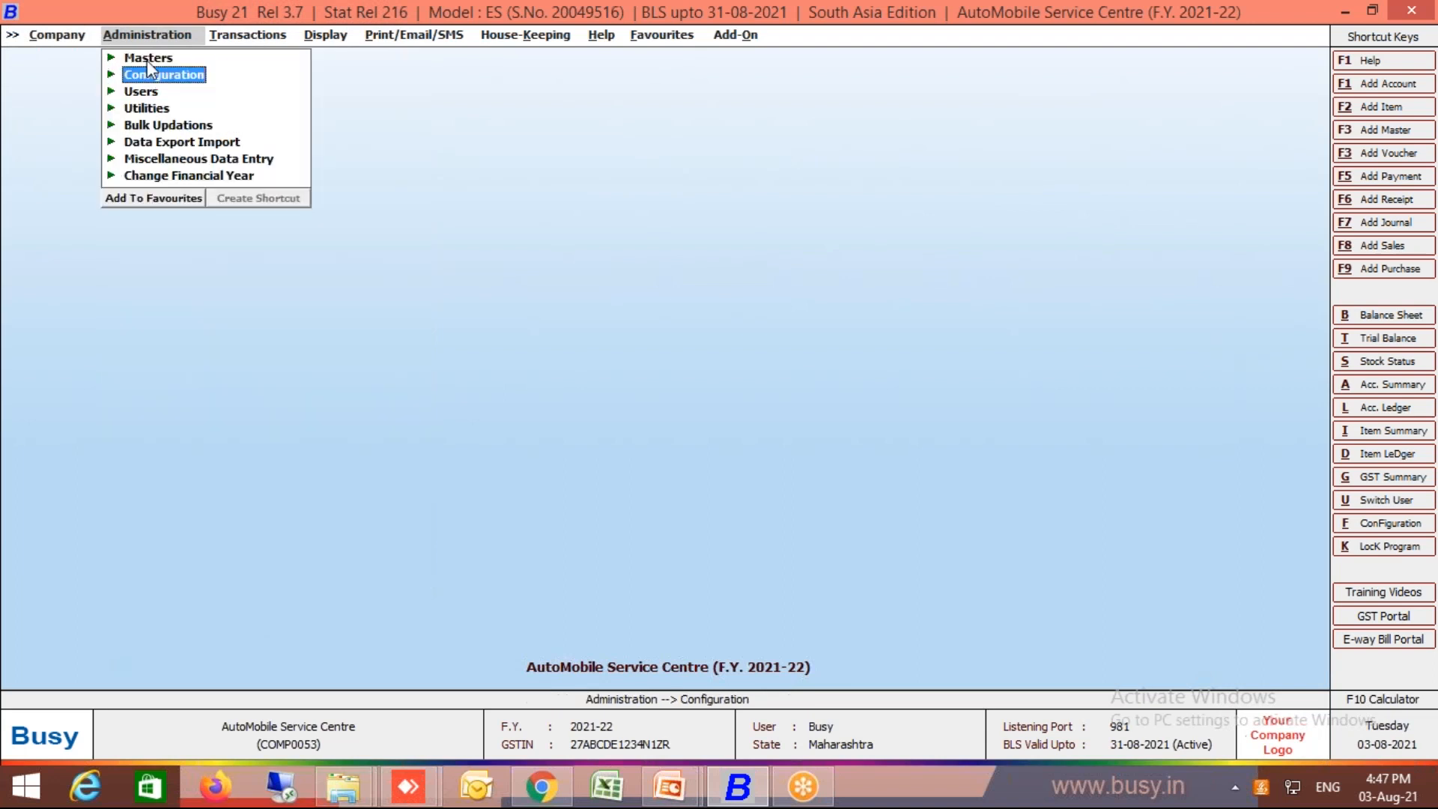
pyautogui.click(263, 37)
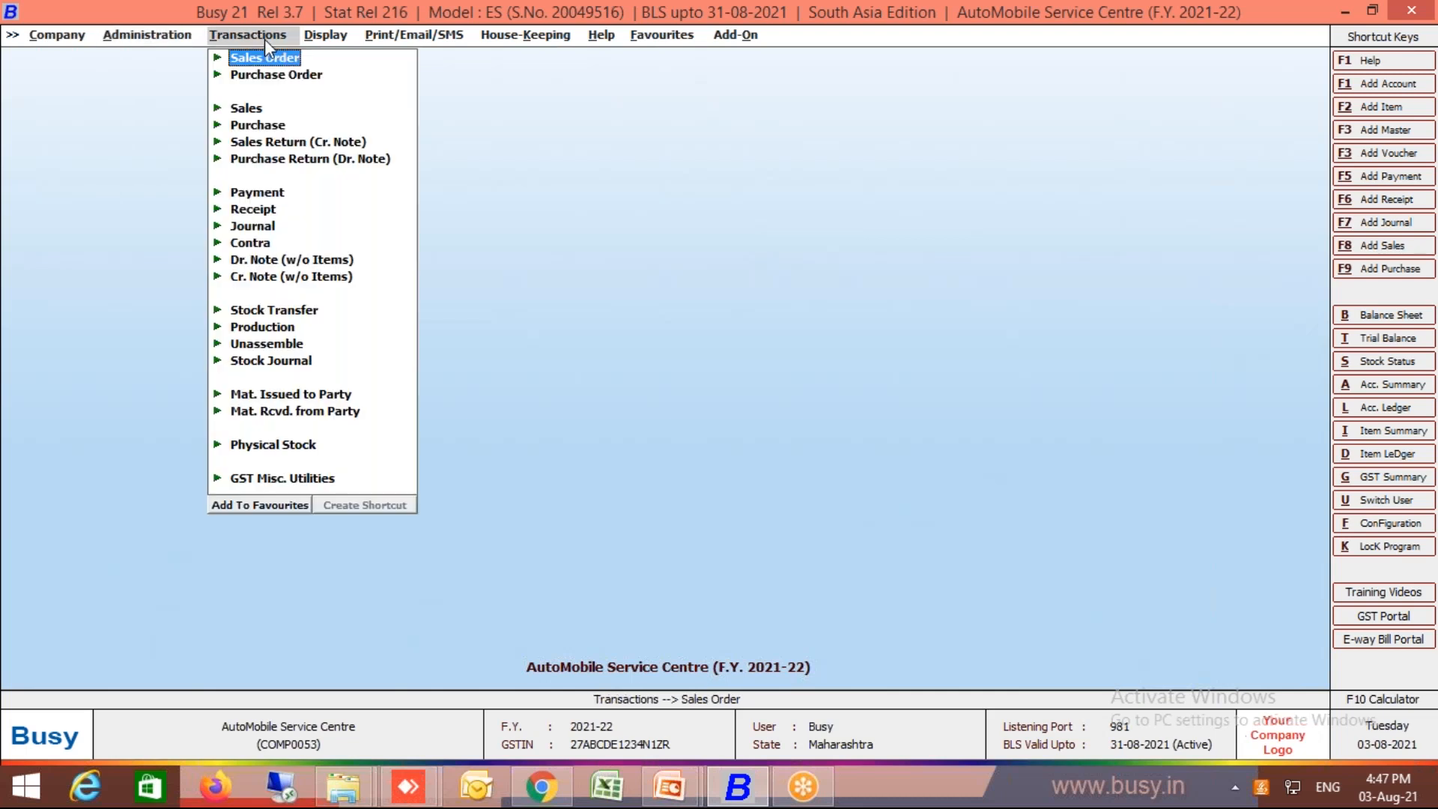
pyautogui.click(280, 413)
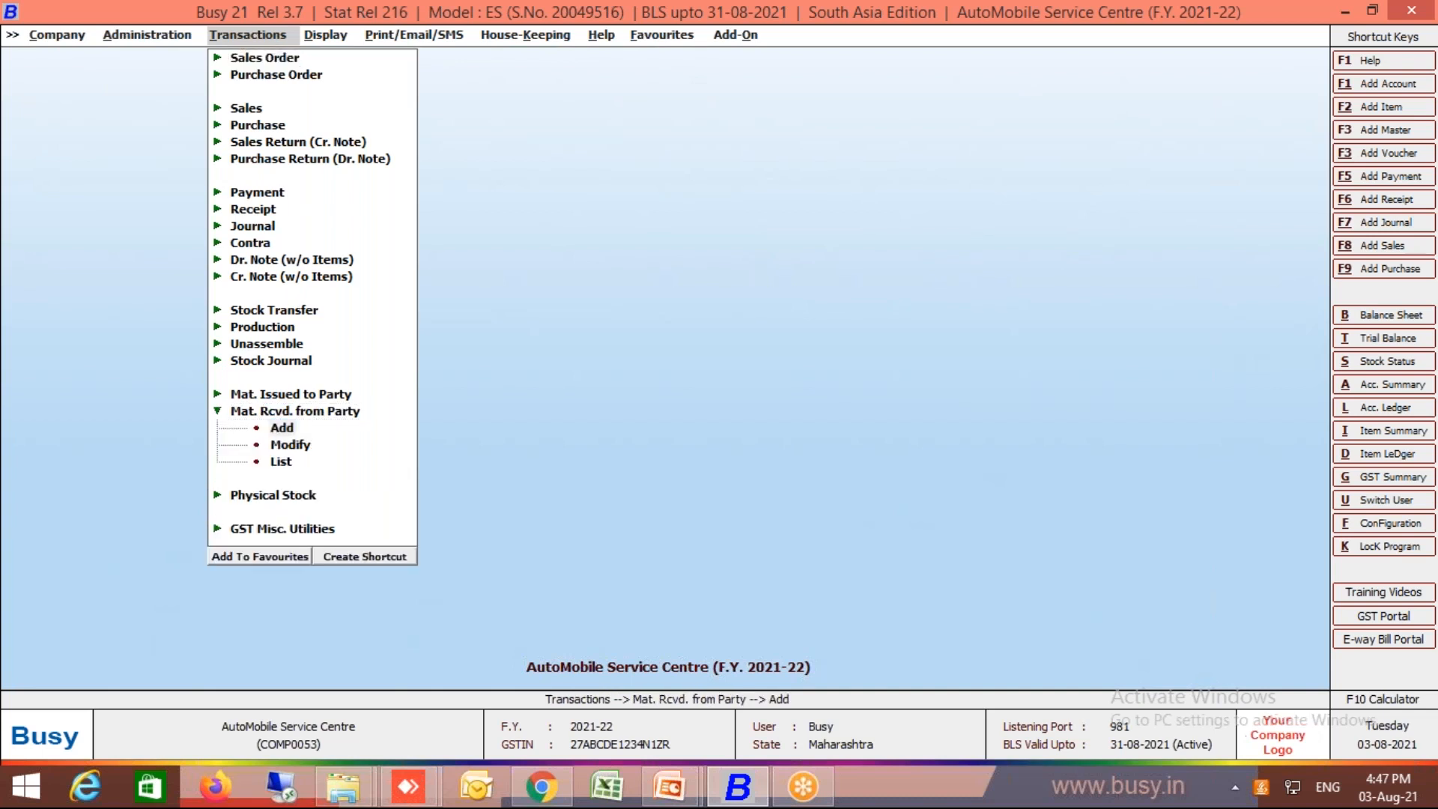
pyautogui.press('Return')
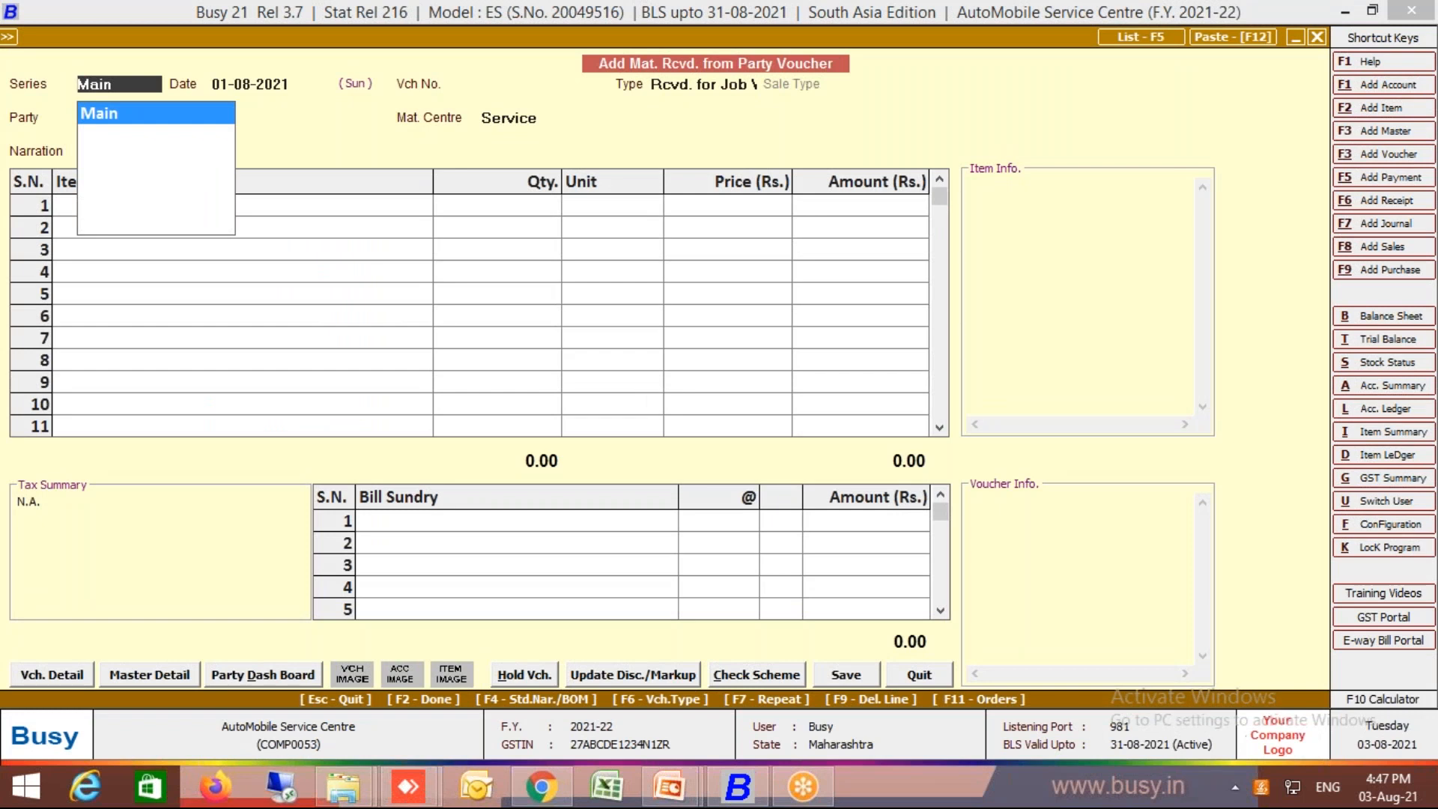
pyautogui.press('Return')
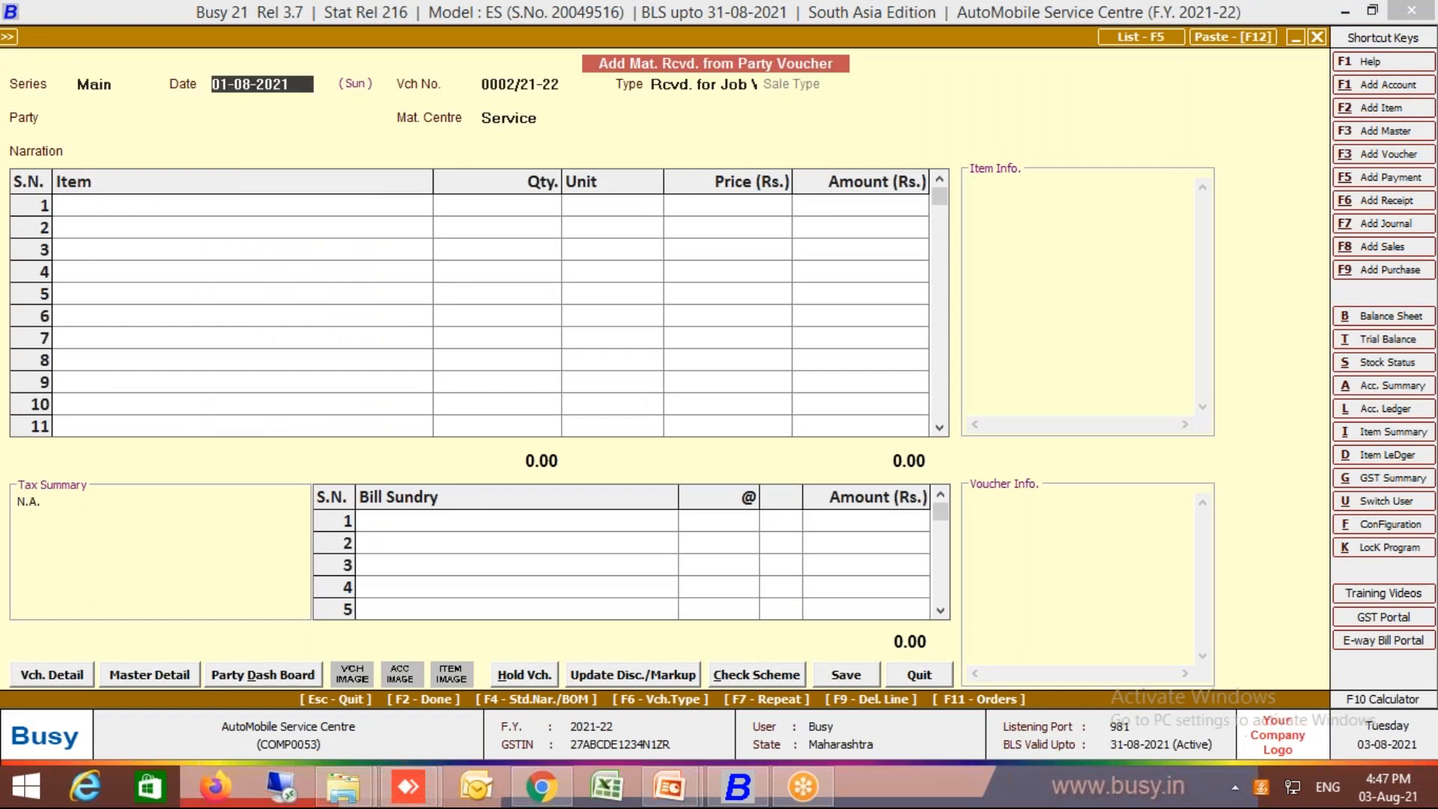
pyautogui.write('3.8')
pyautogui.press('Return')
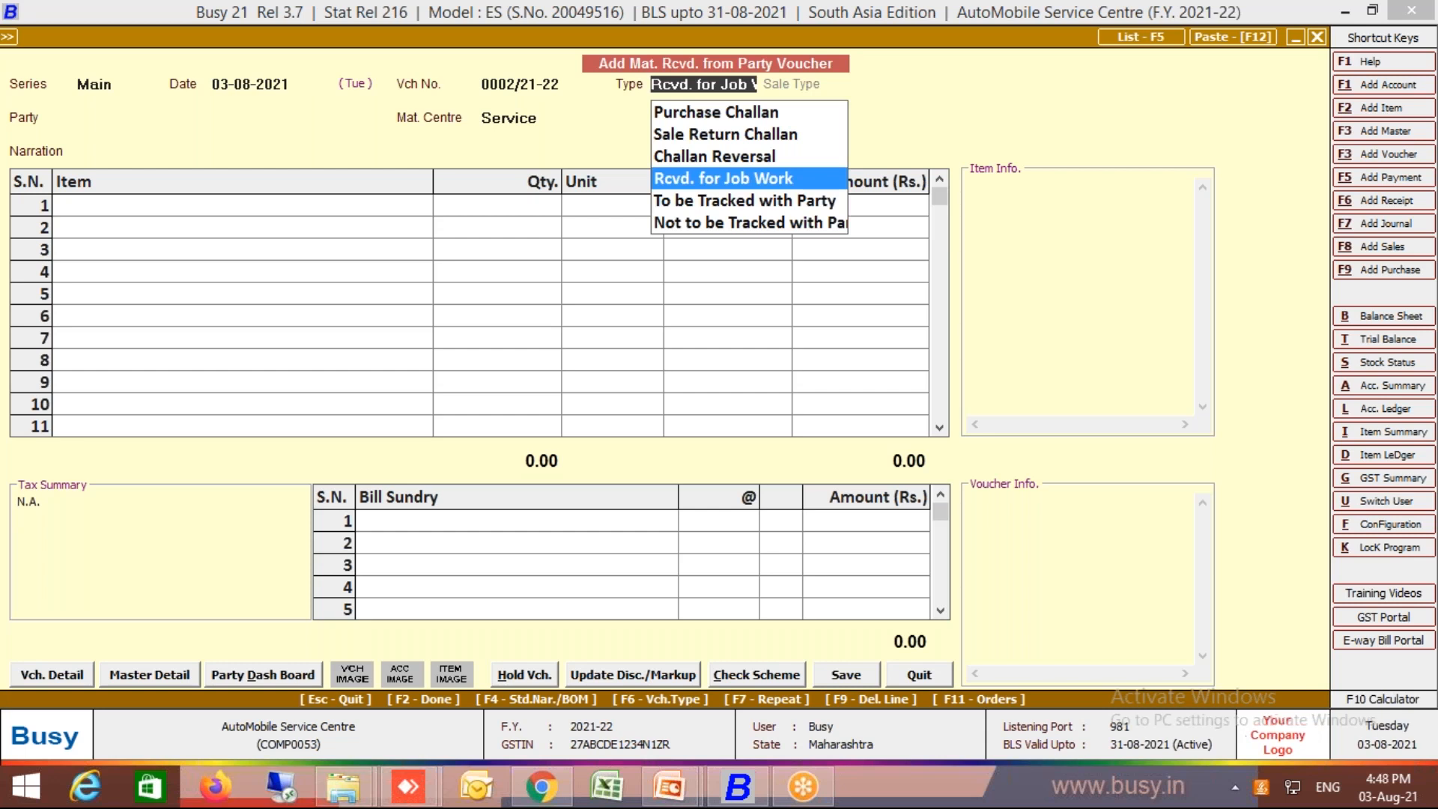
pyautogui.press('Return')
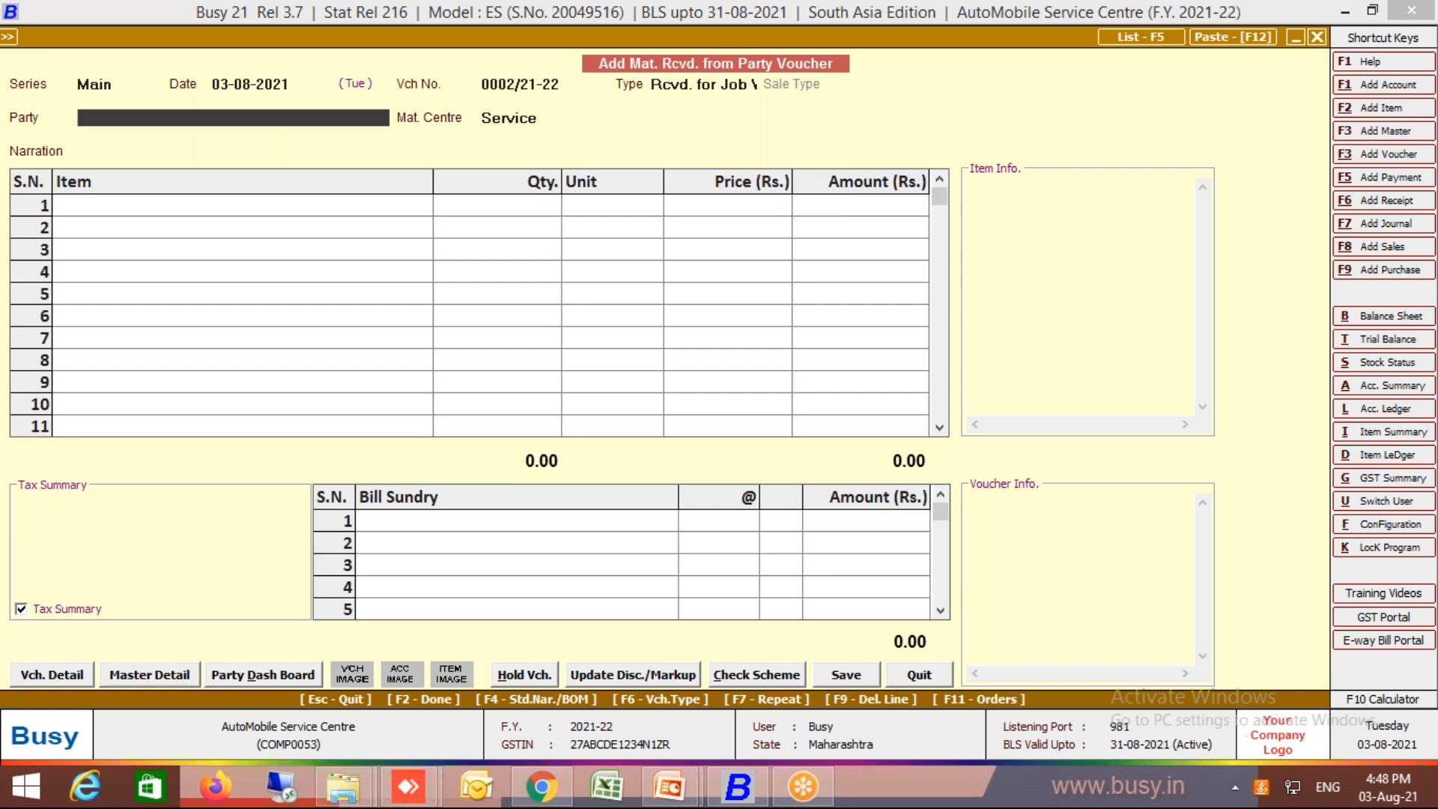
# - Create a new account from the voucher's Party field, enter the customer's full name and open its multiple aliases
pyautogui.press('space')
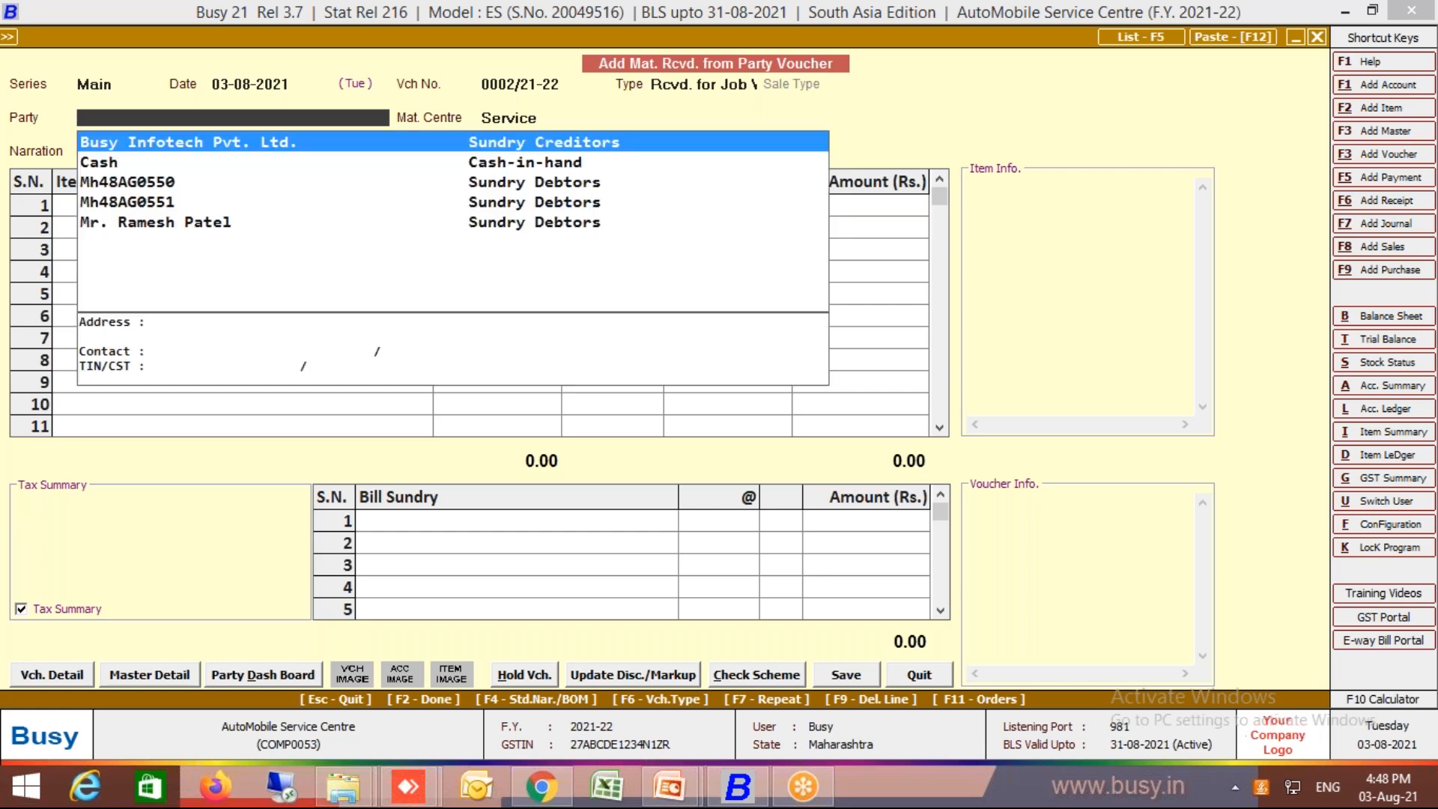
pyautogui.press('Escape')
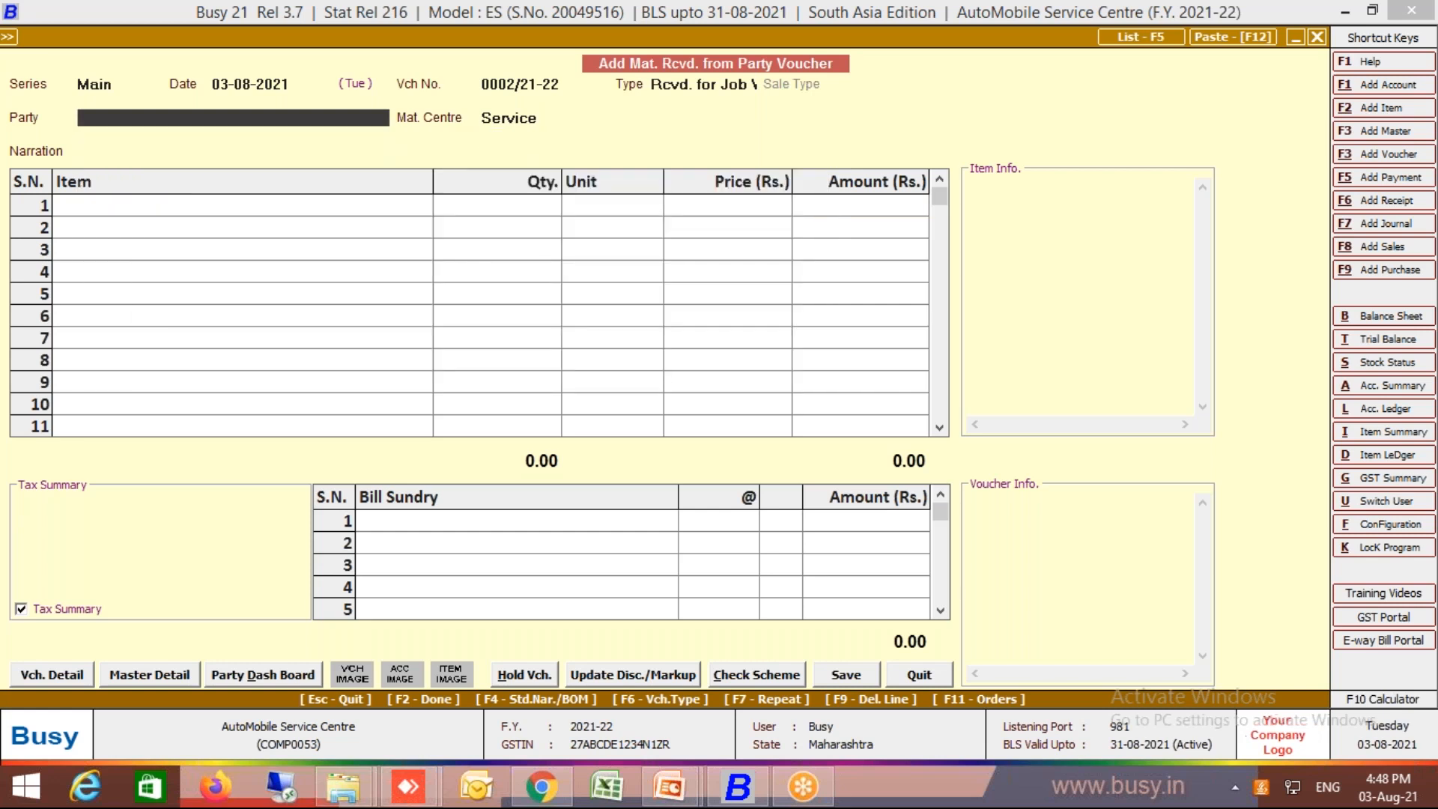
pyautogui.press('F3')
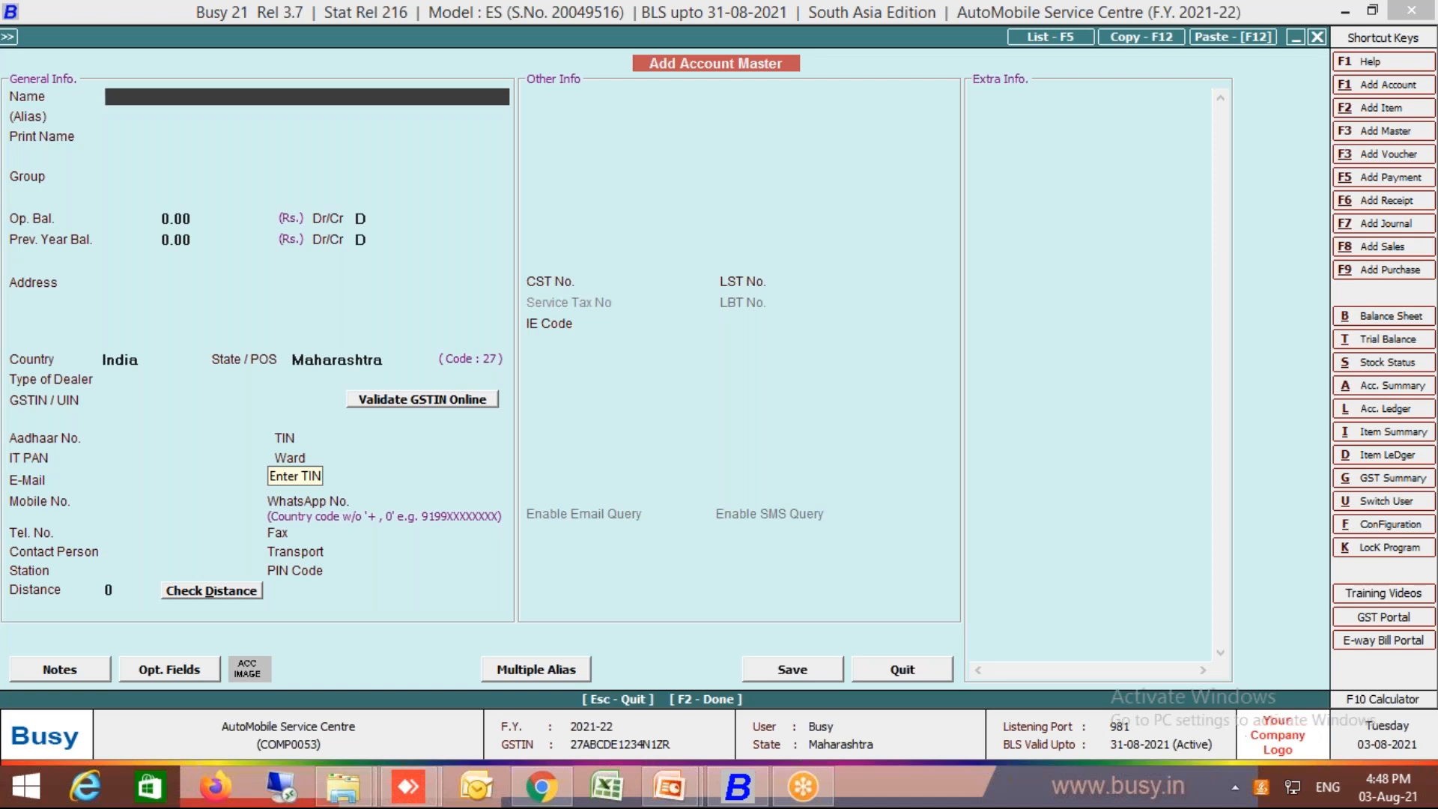
pyautogui.write('Mr. Rajesh Shah')
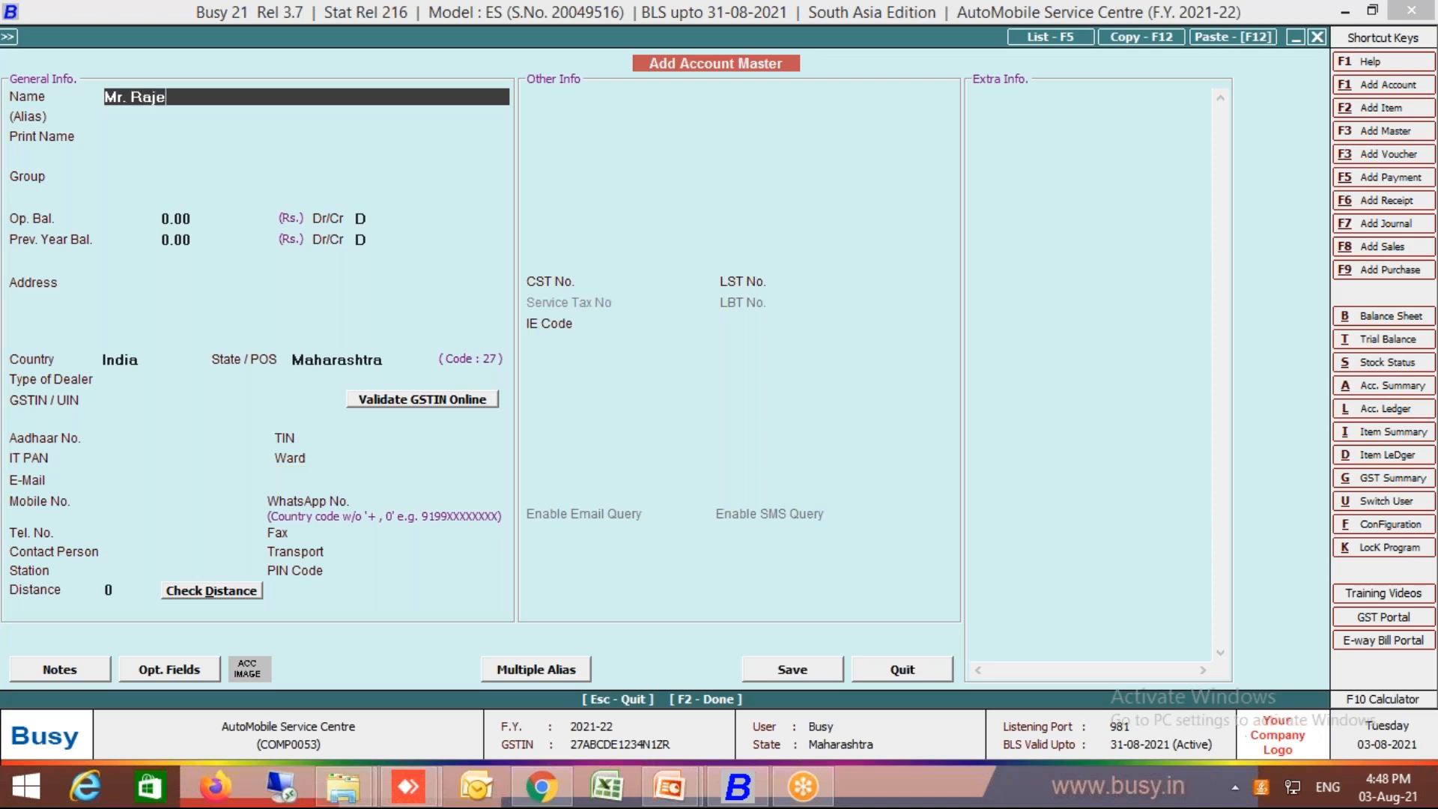
pyautogui.press('Return')
pyautogui.press('Return')
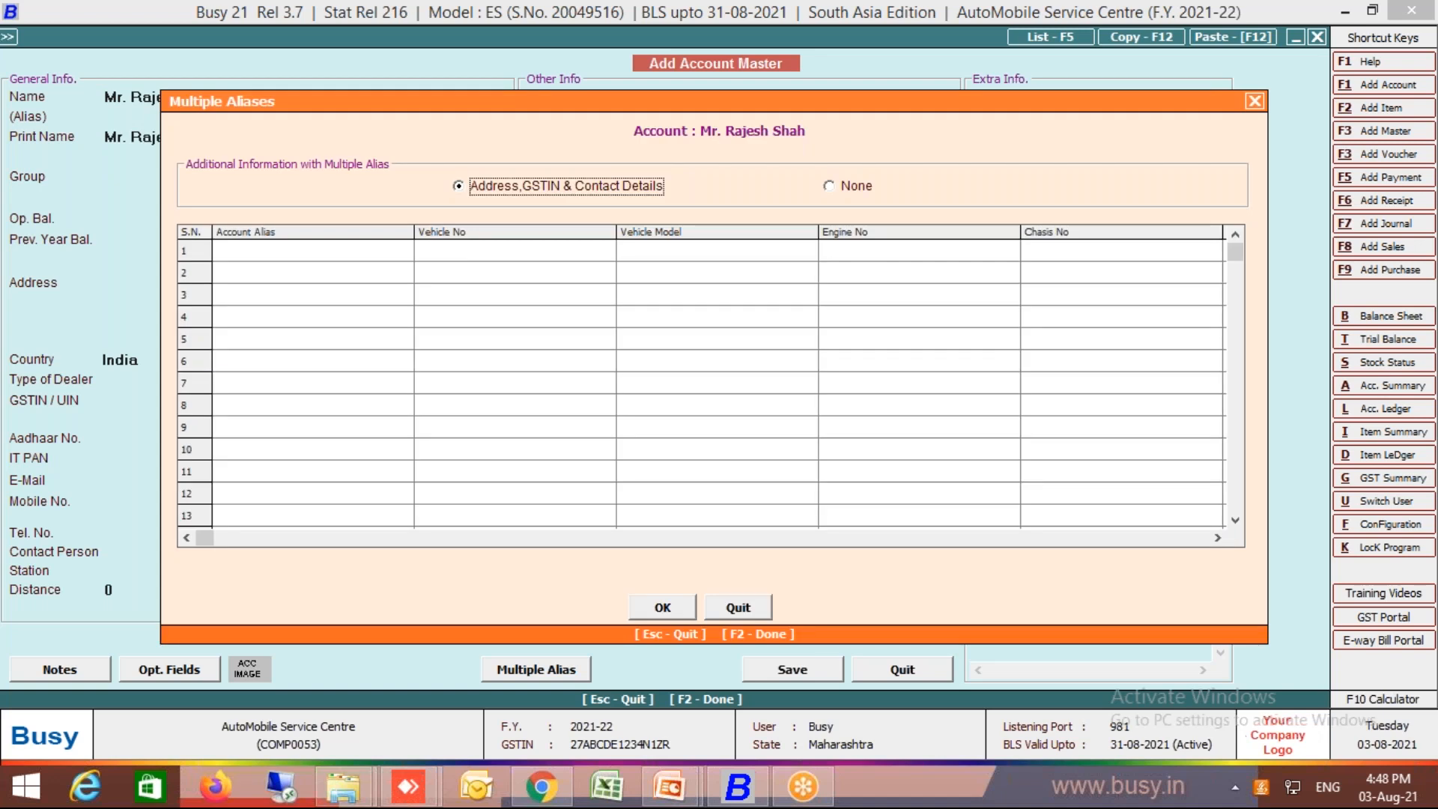
pyautogui.press('Escape')
pyautogui.press('Escape')
pyautogui.press('Return')
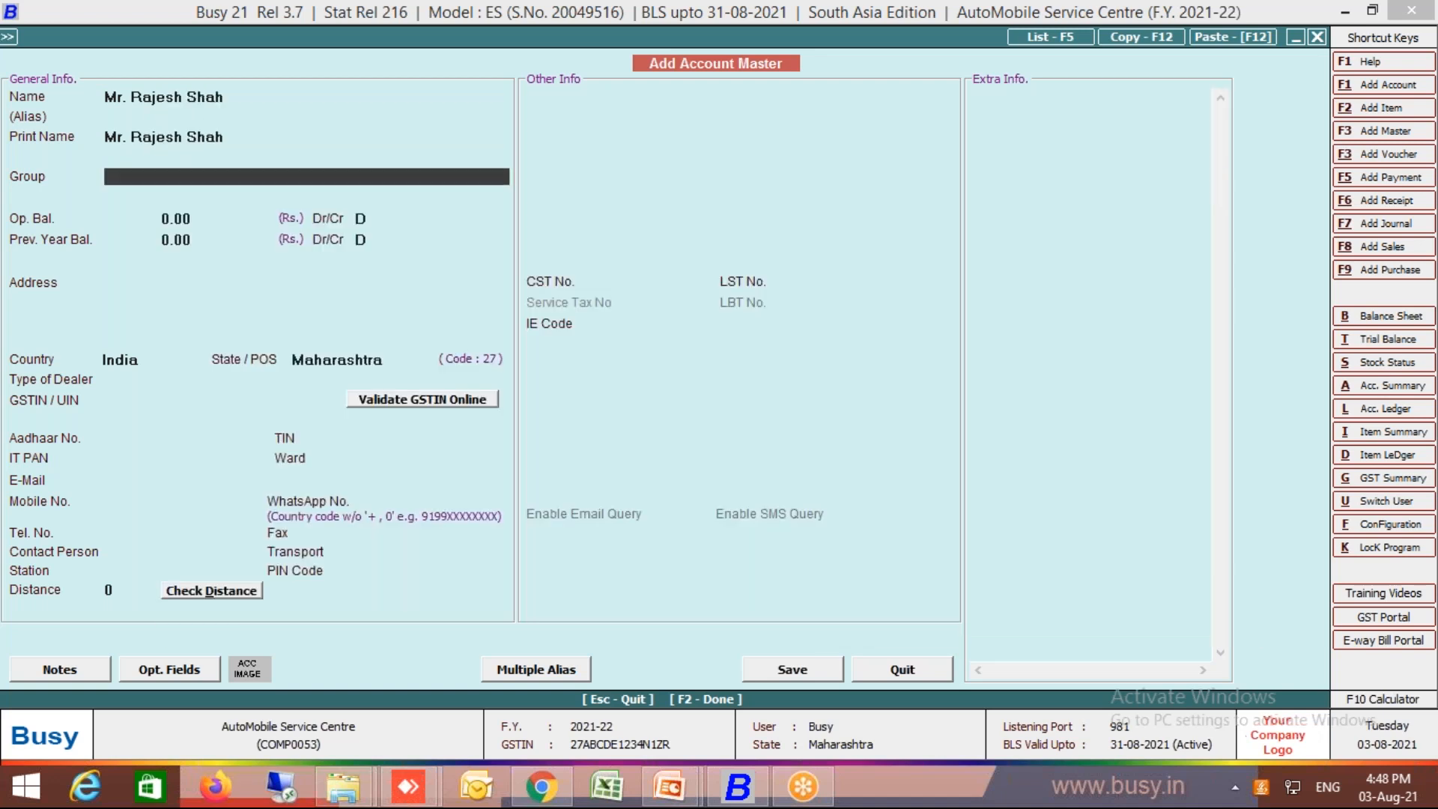
pyautogui.press('Escape')
pyautogui.press('Escape')
pyautogui.press('Escape')
pyautogui.press('Return')
pyautogui.press('Return')
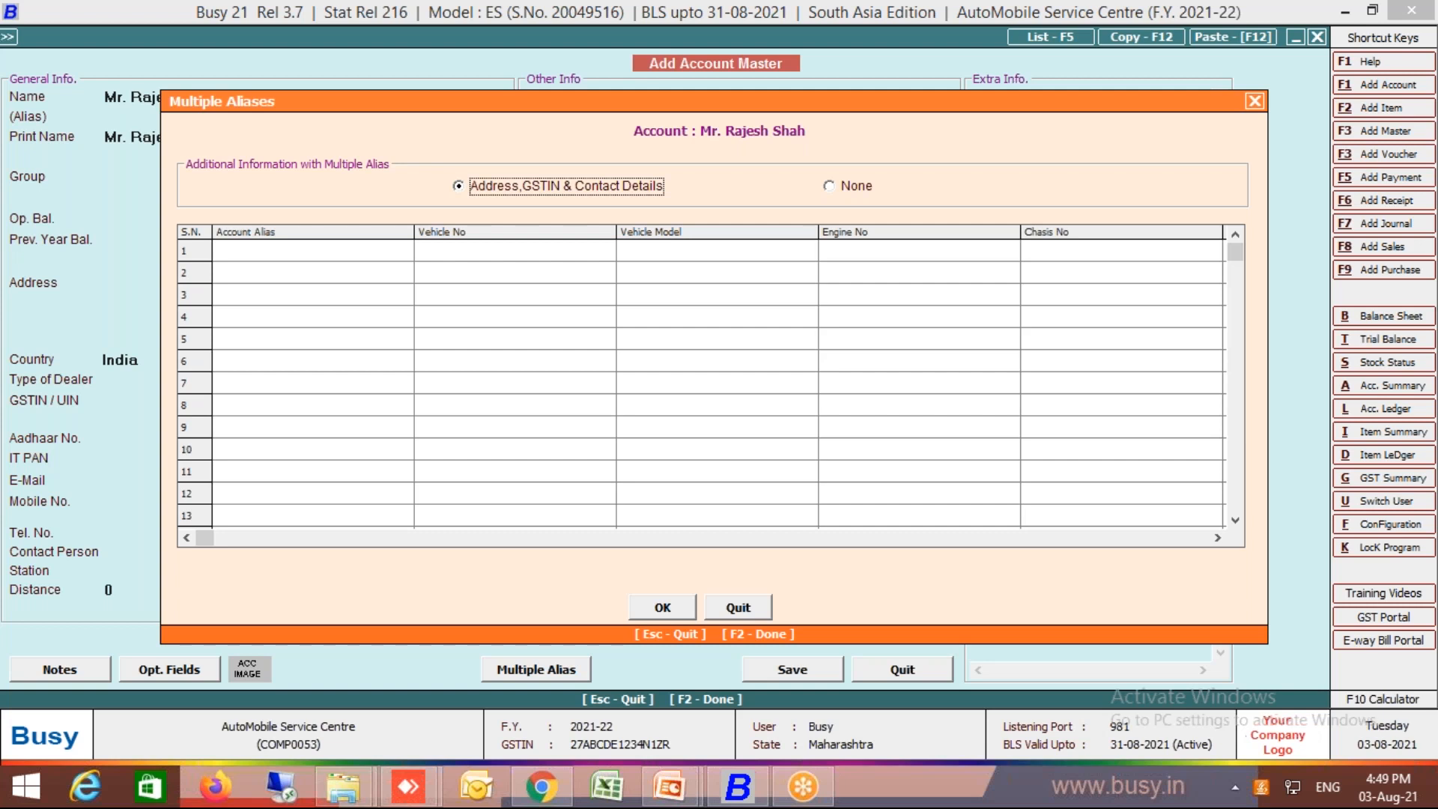
# - Examine the caption configuration of the Multiple Aliases fields, checking the Model Year and Chasis No captions, and leave without saving
pyautogui.hotkey('ctrl', 'alt', 'F12')
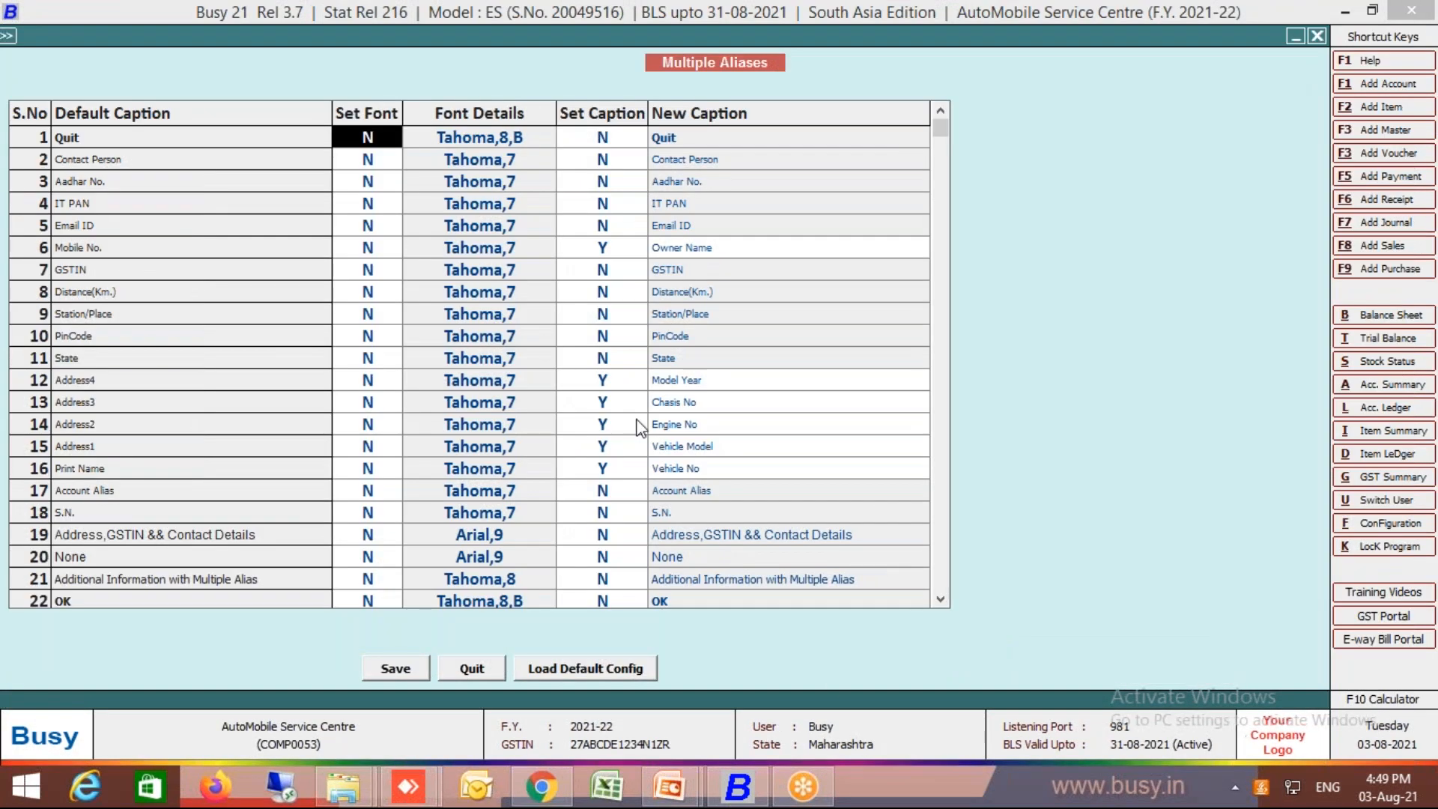
pyautogui.click(618, 384)
pyautogui.click(699, 385)
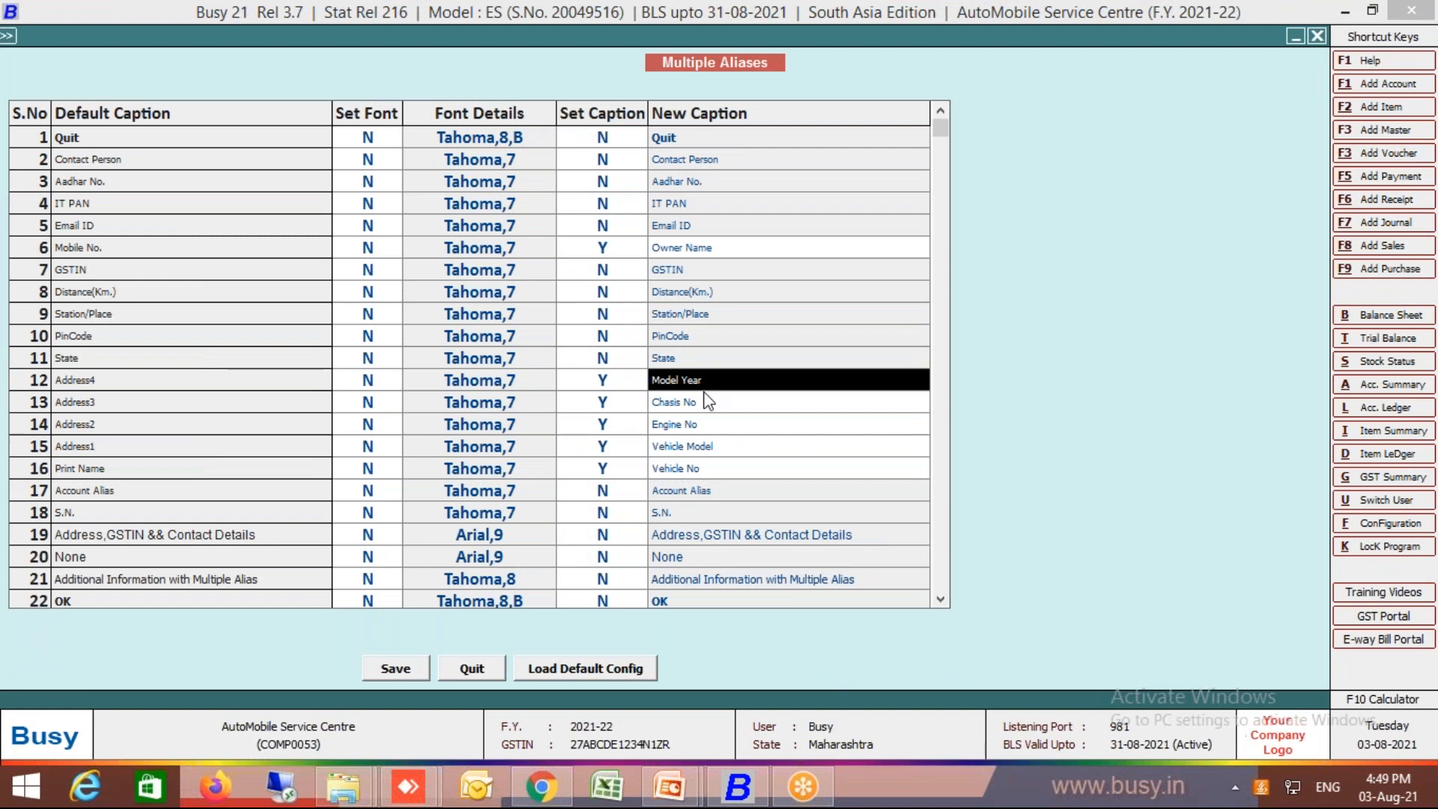
pyautogui.click(694, 410)
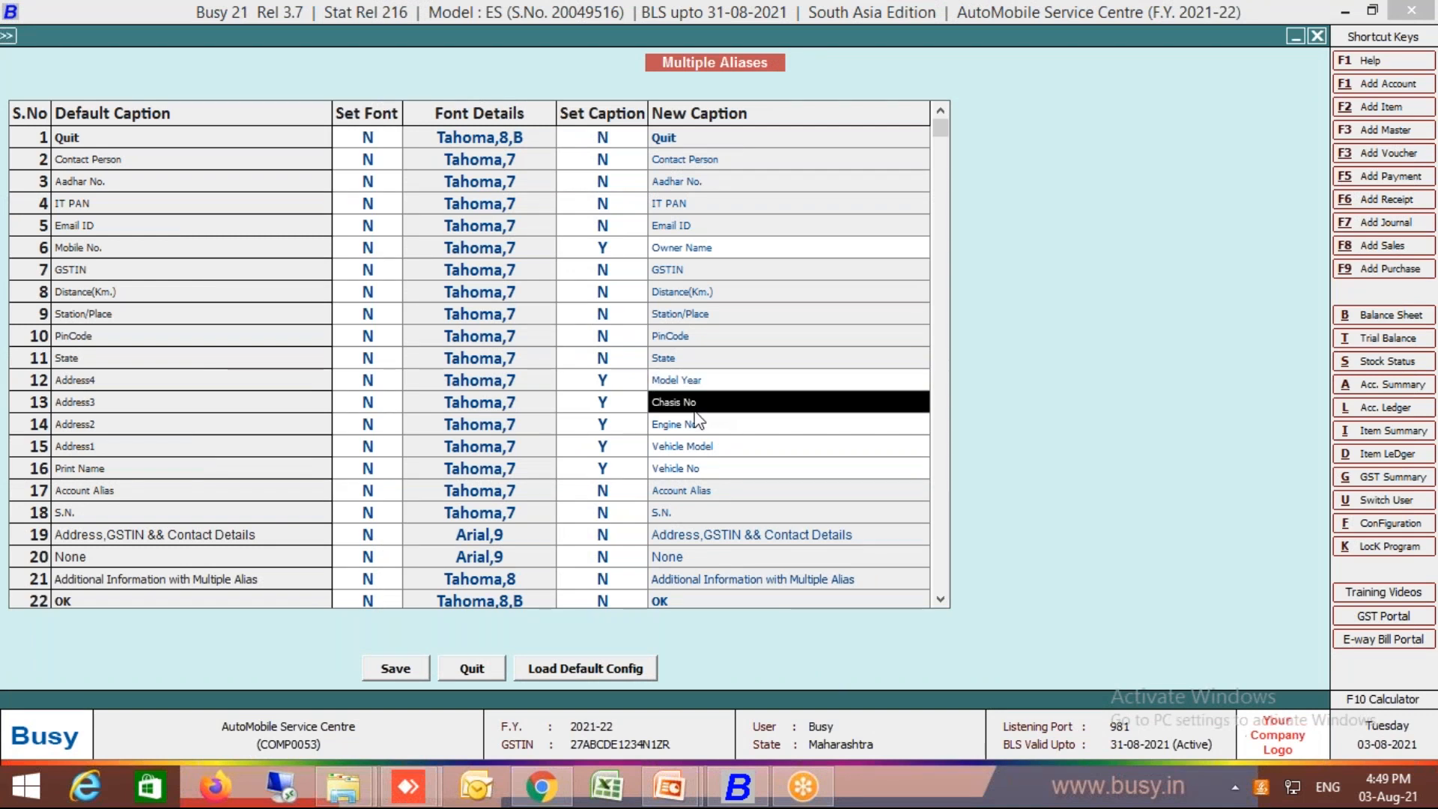
pyautogui.click(492, 668)
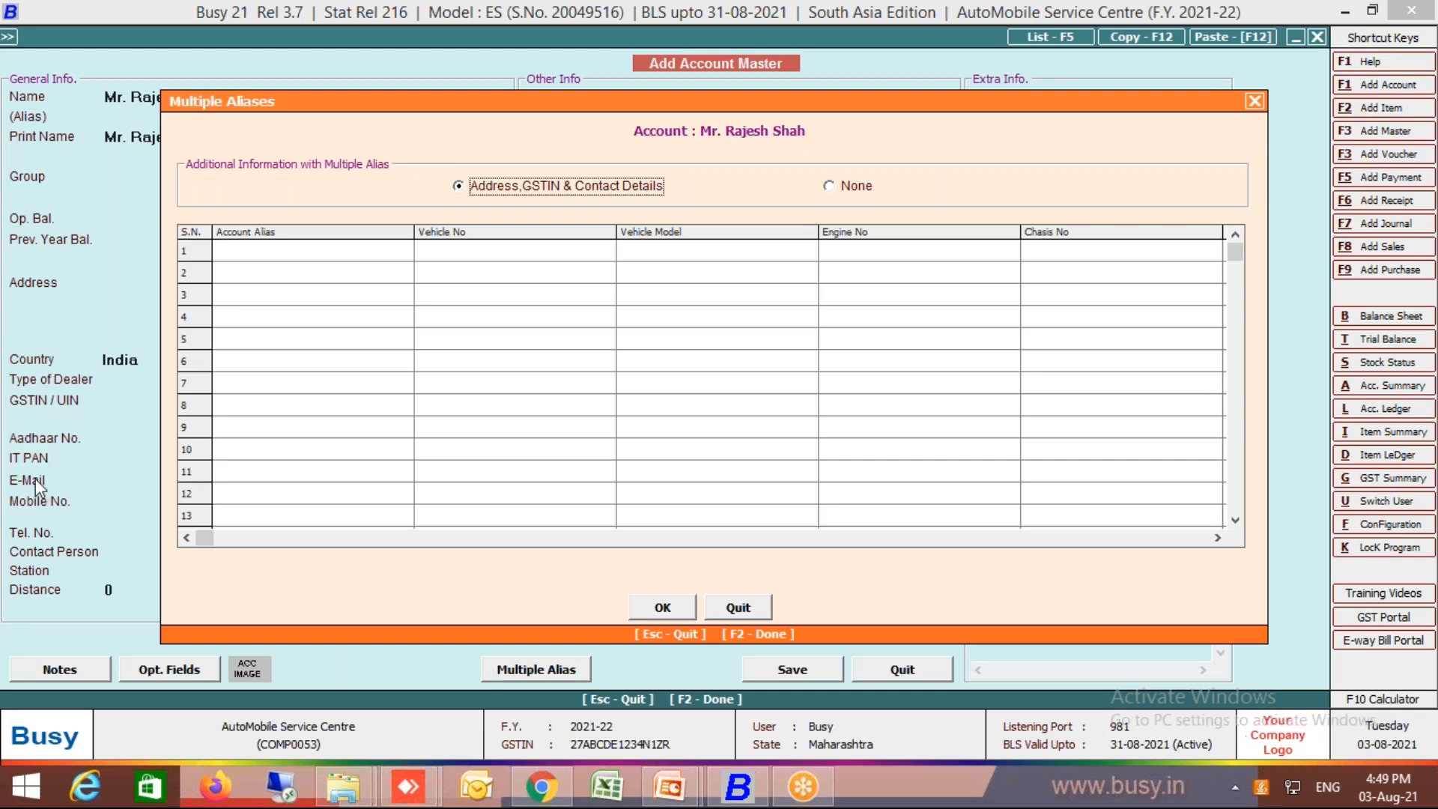
# - Enter the customer's vehicle registration number as the first account alias and decline loading the default address, GSTIN and contact details
pyautogui.click(281, 253)
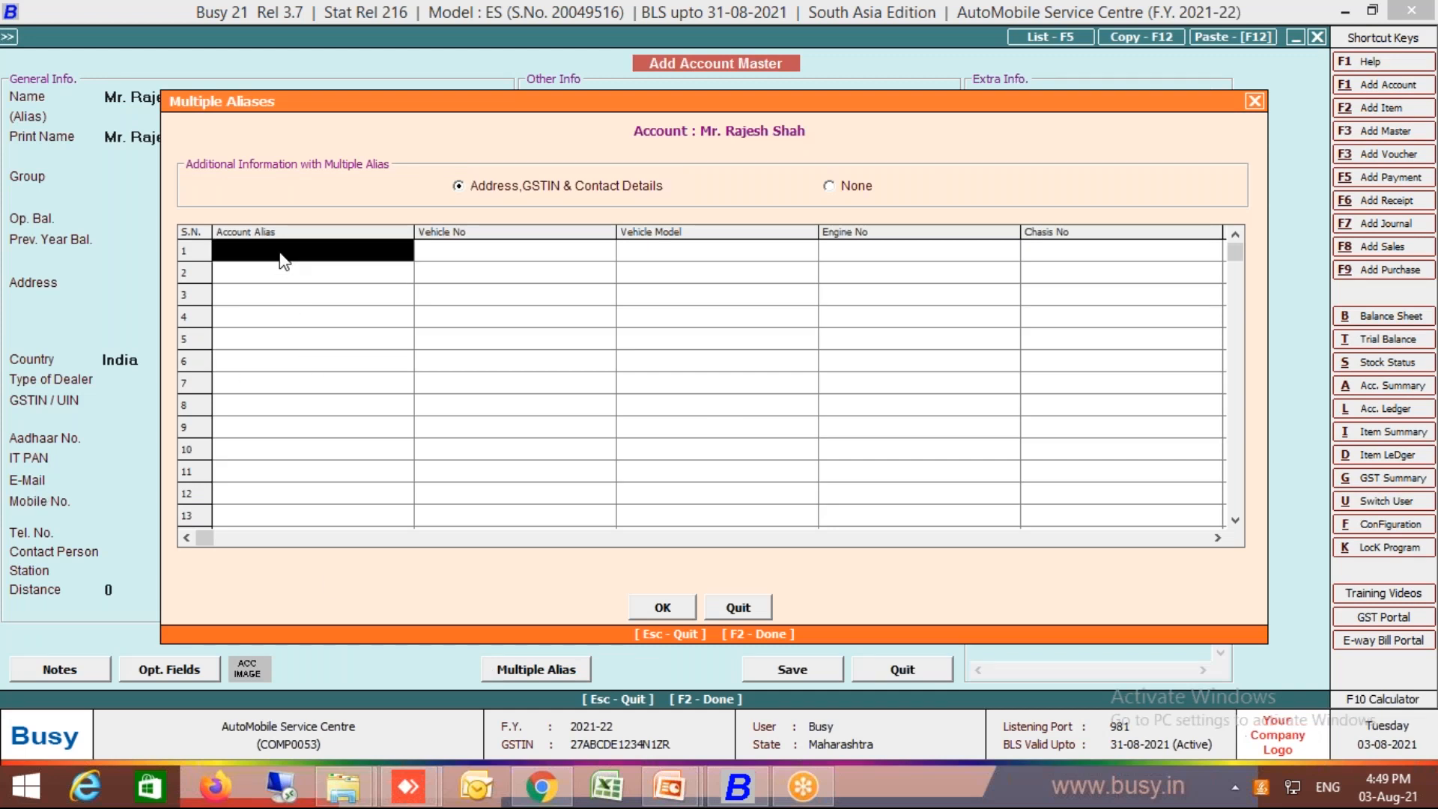
pyautogui.write('Mh')
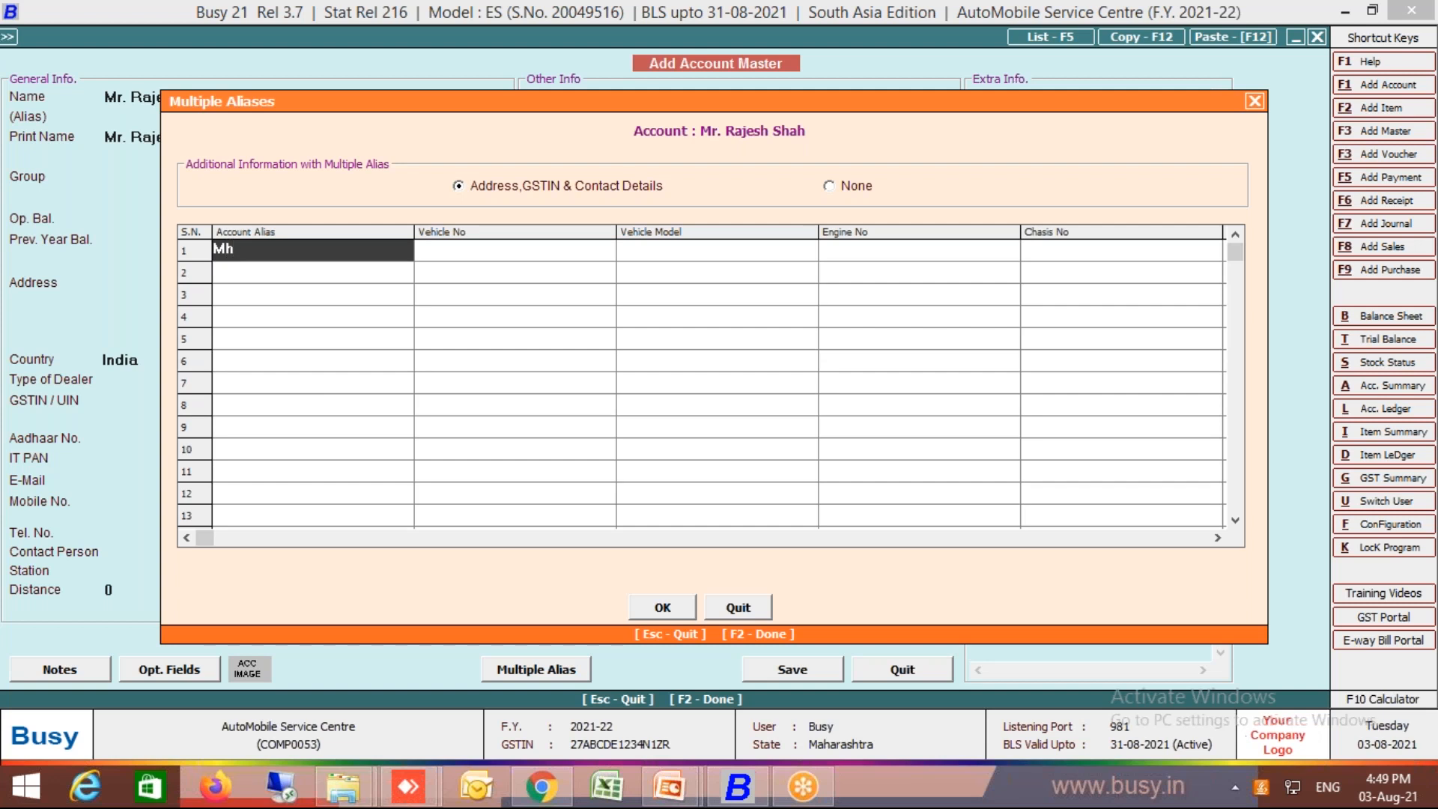
pyautogui.press('BackSpace')
pyautogui.write('h')
pyautogui.press('BackSpace')
pyautogui.write('H04AX0190')
pyautogui.press('Return')
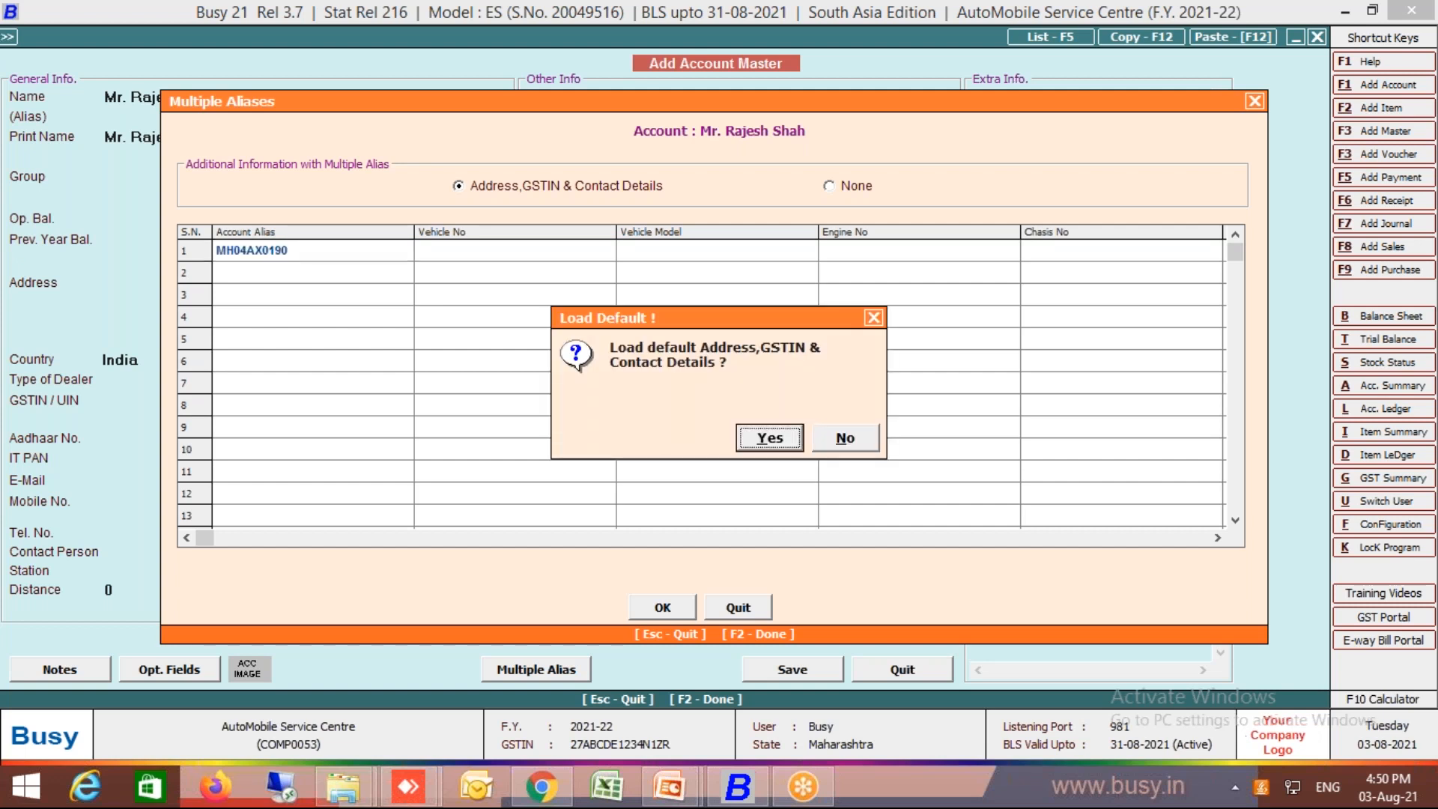
pyautogui.click(845, 441)
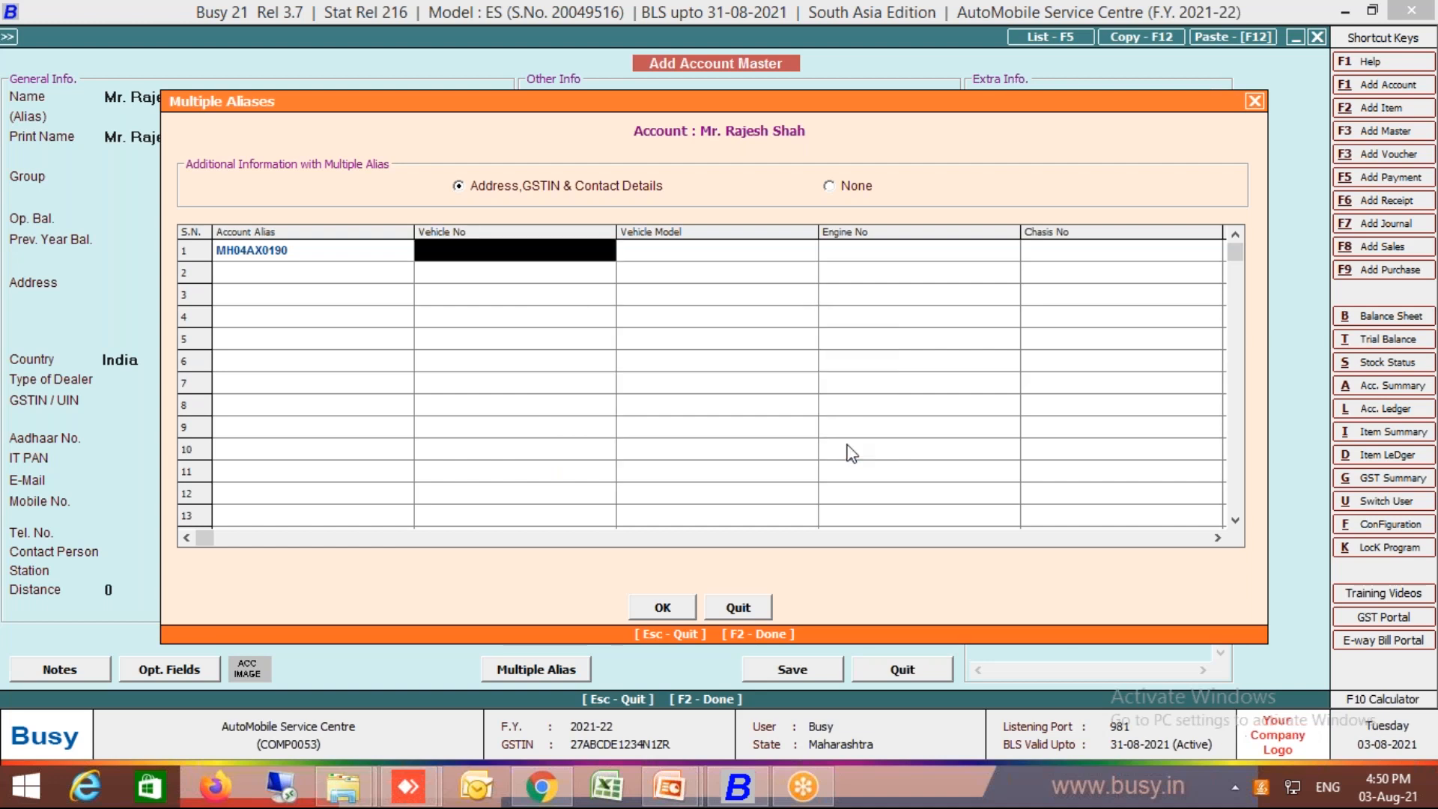
# - Copy the vehicle registration number from the first account alias into the same row's Vehicle No field
pyautogui.click(322, 255)
pyautogui.hotkey('shift', 'Home')
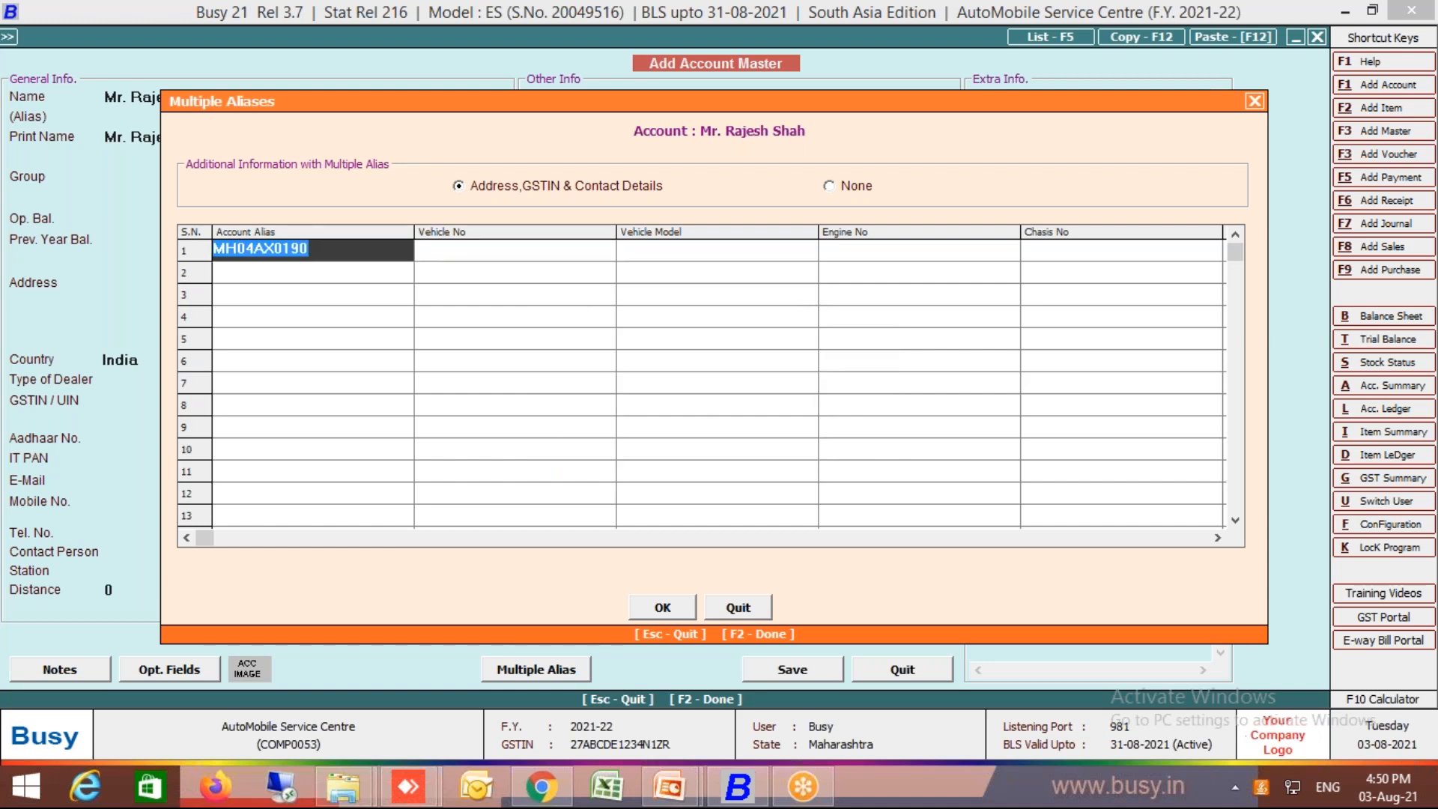
pyautogui.hotkey('ctrl', 'c')
pyautogui.click(452, 257)
pyautogui.hotkey('ctrl', 'v')
pyautogui.press('Return')
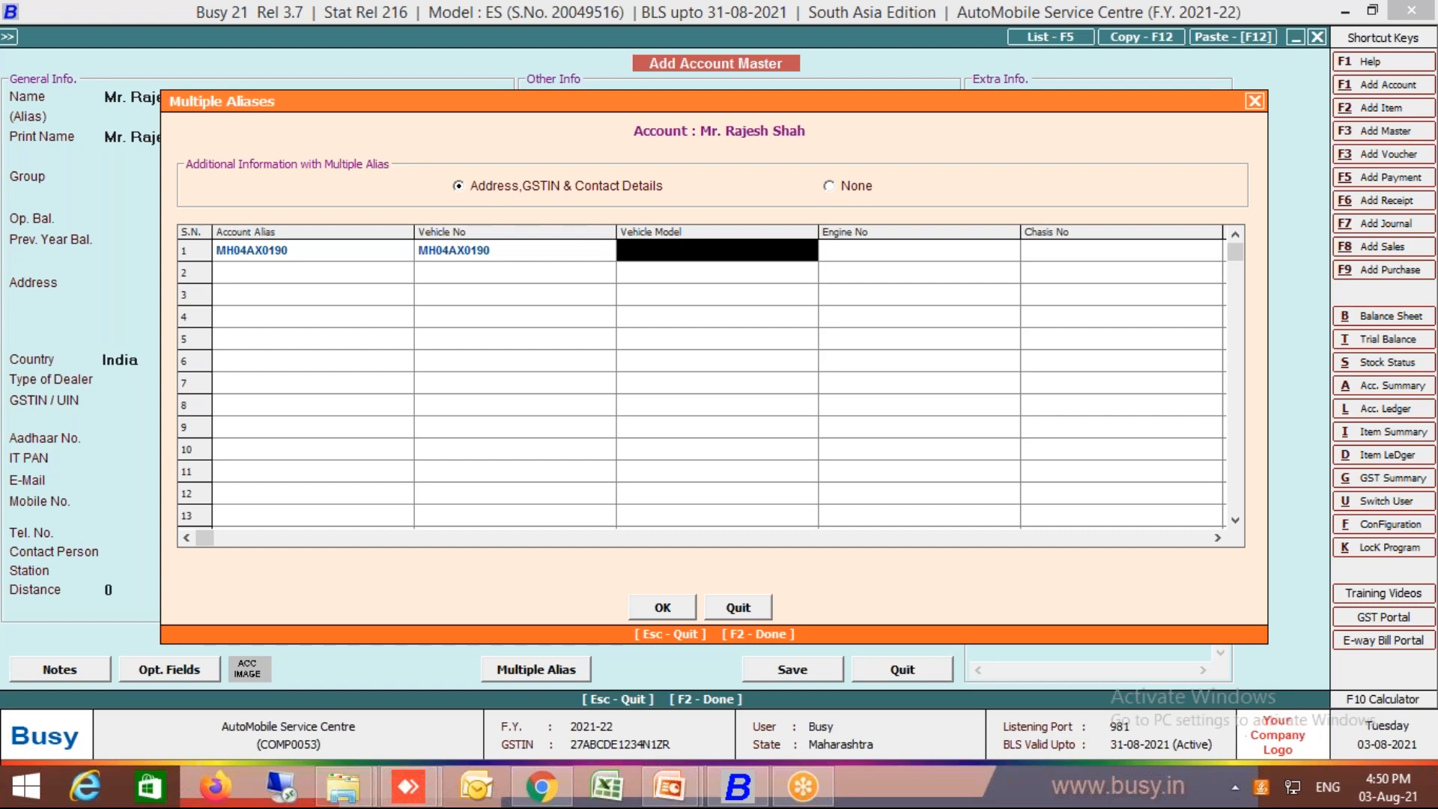
# - Enter vehicle model Tata 1618, engine number Eng0001 and chassis number Chas-0001 for the first alias
pyautogui.write('Tata')
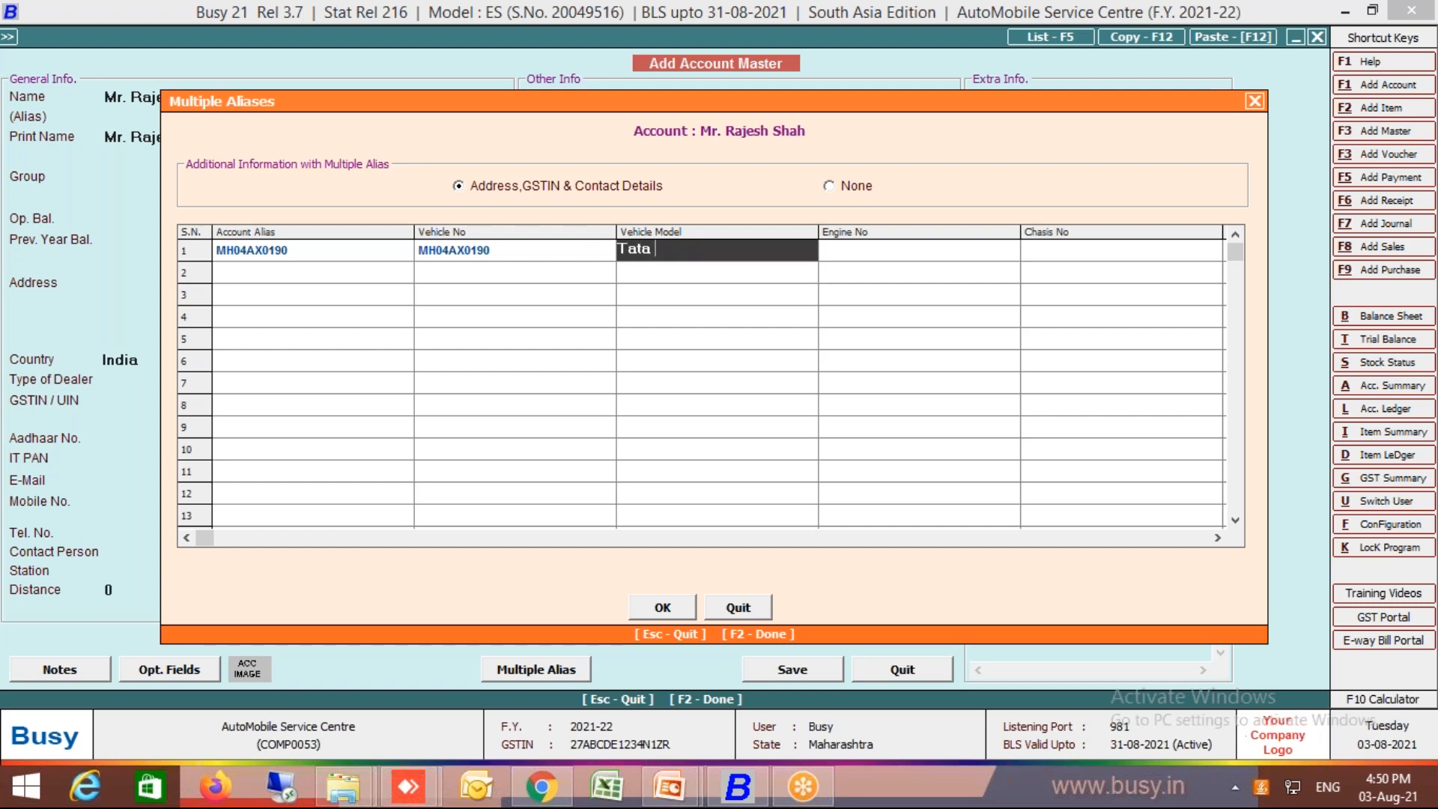
pyautogui.write(' 1618')
pyautogui.press('Return')
pyautogui.write('E')
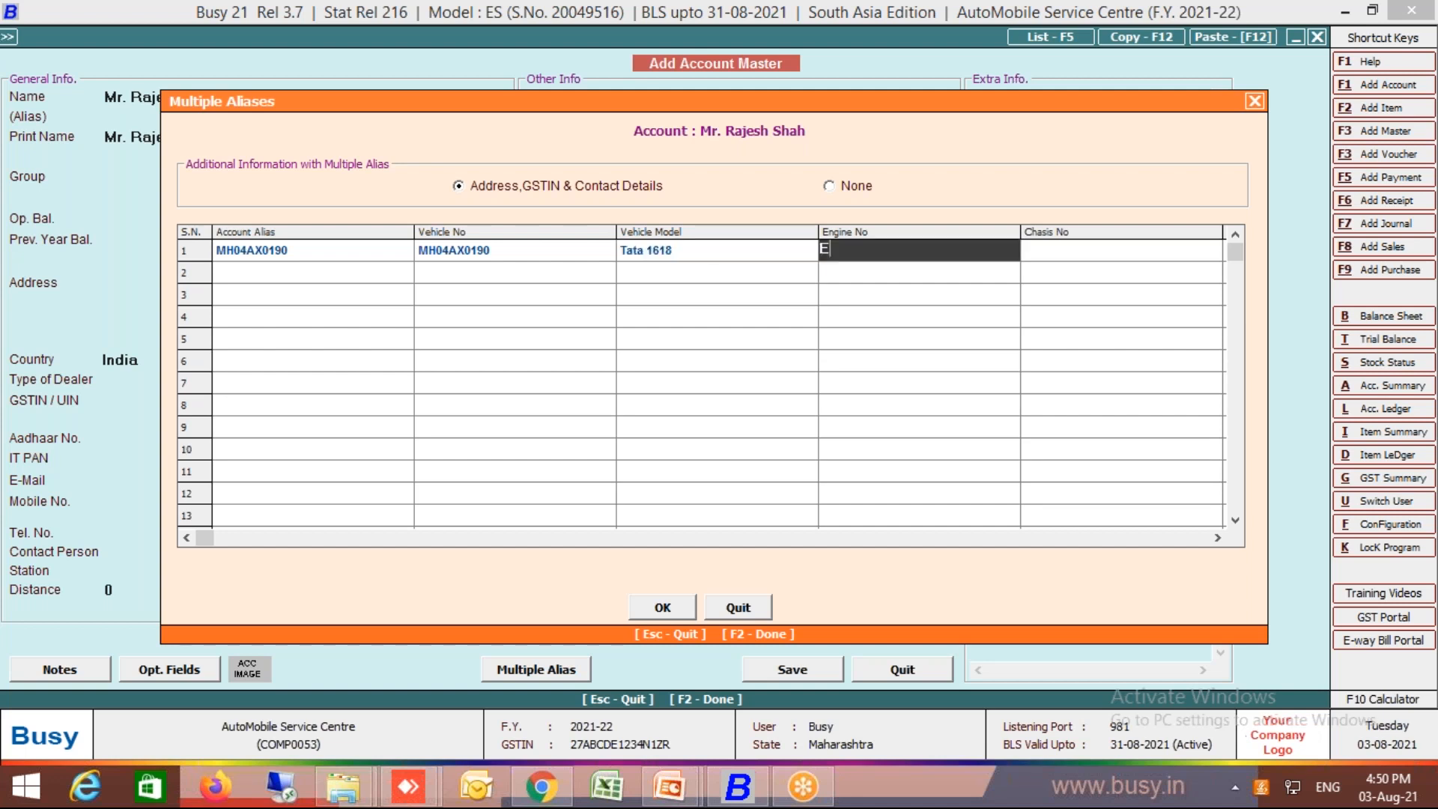
pyautogui.write('ng0001')
pyautogui.press('Return')
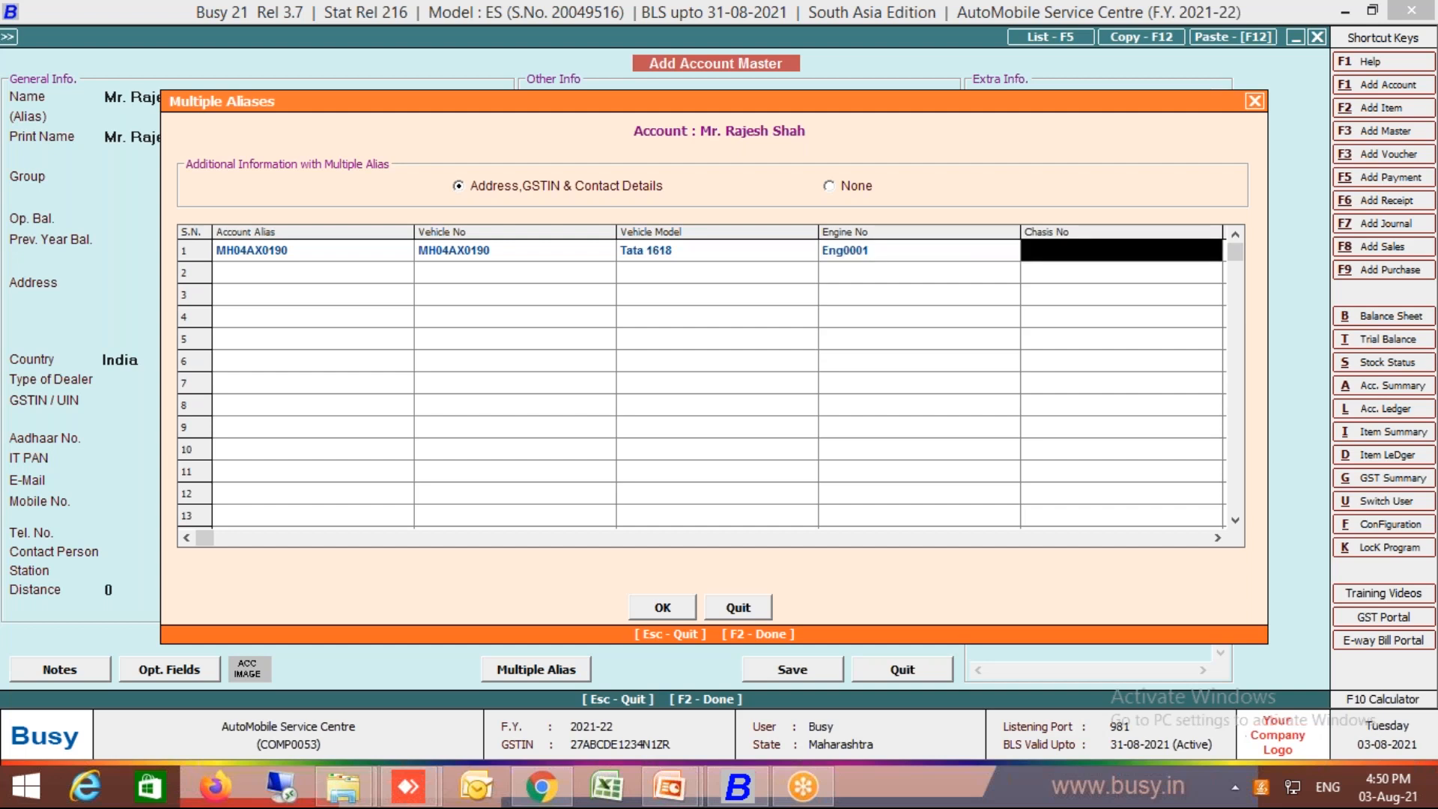
pyautogui.write('Chas-0001')
pyautogui.press('Return')
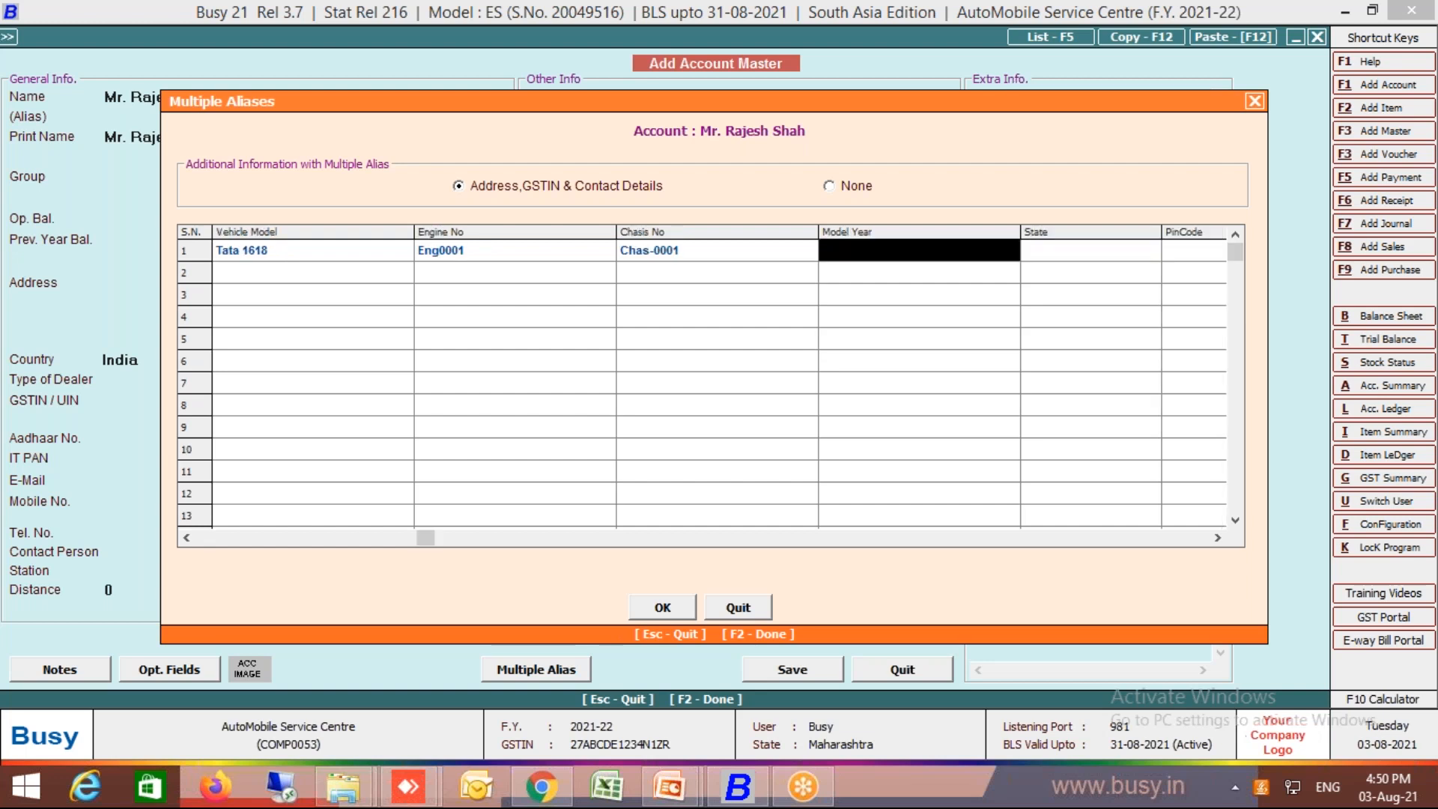
# - Set the first alias's model year to 2018 and its state to Maharashtra
pyautogui.write('2018')
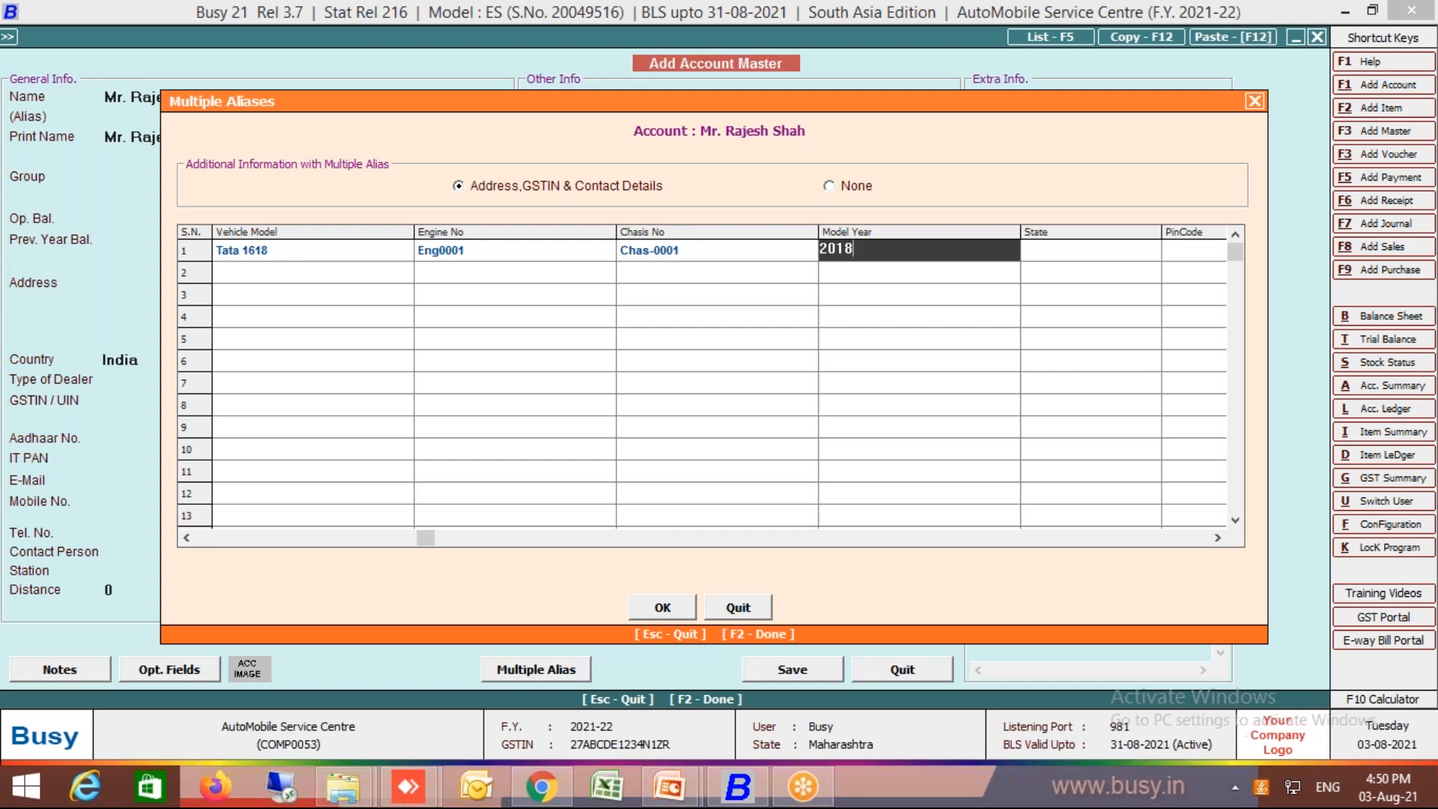
pyautogui.press('Return')
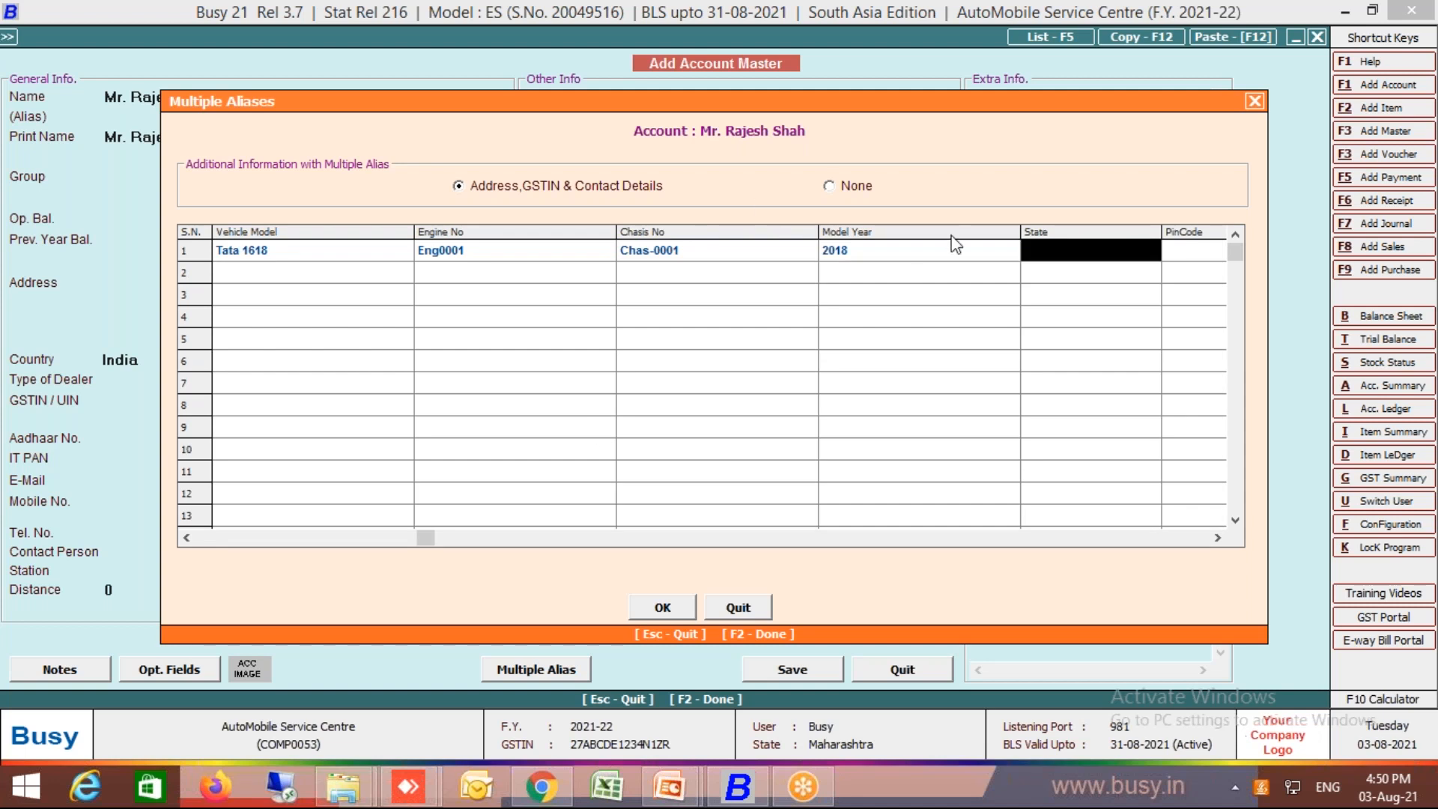
pyautogui.write('mah')
pyautogui.press('Return')
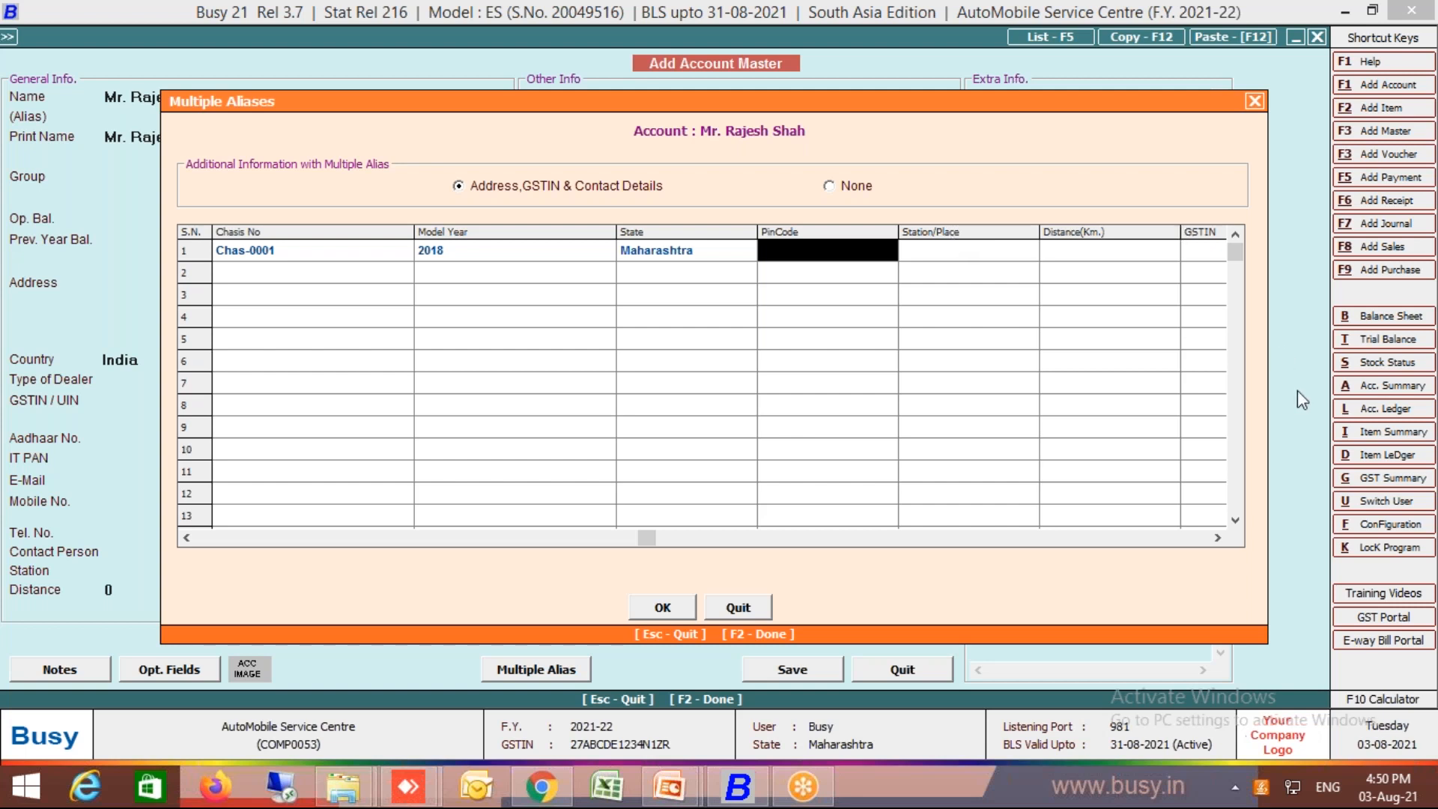
# - Enter the vehicle owner's full name for the first alias and leave its Email ID blank
pyautogui.click(1216, 538)
pyautogui.click(1216, 537)
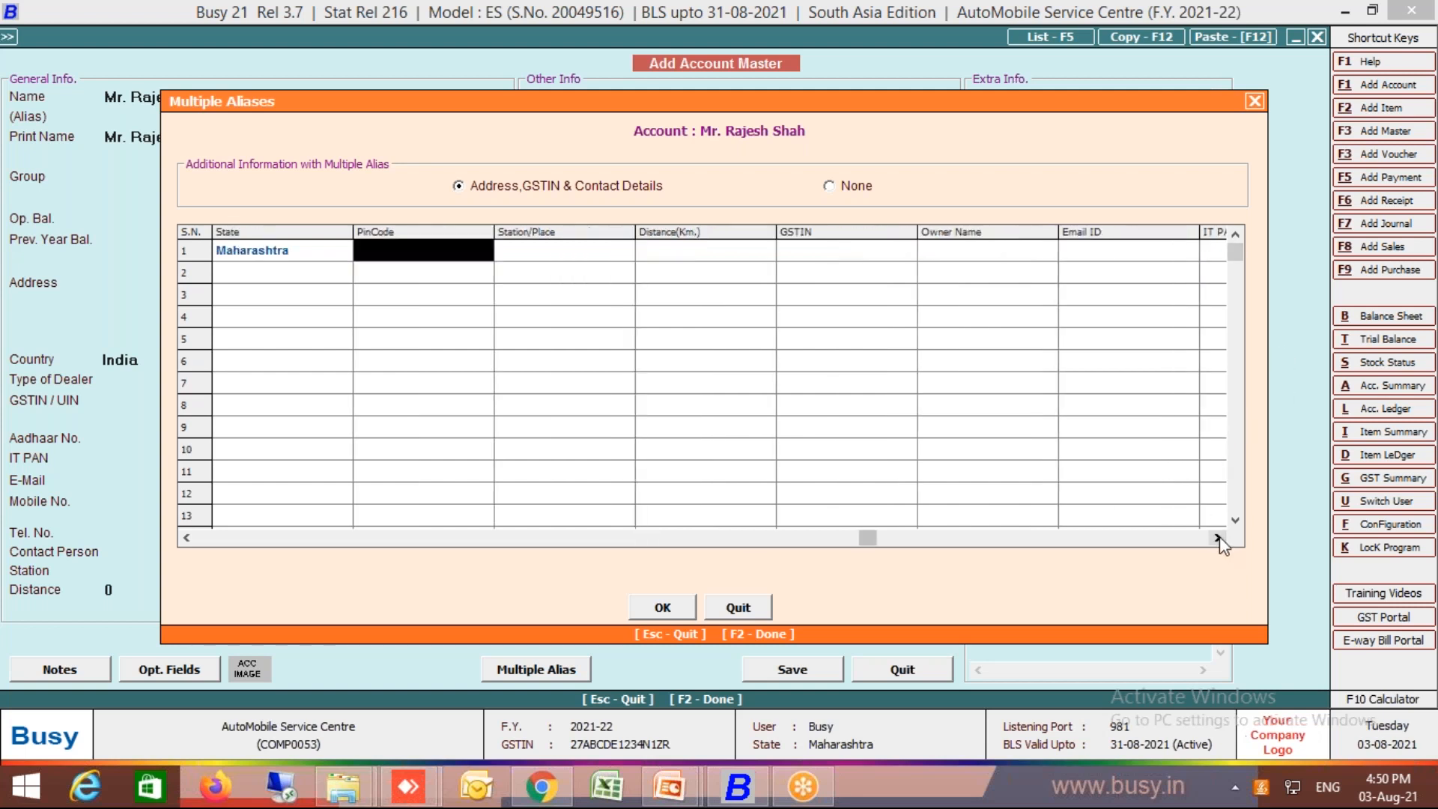
pyautogui.click(985, 253)
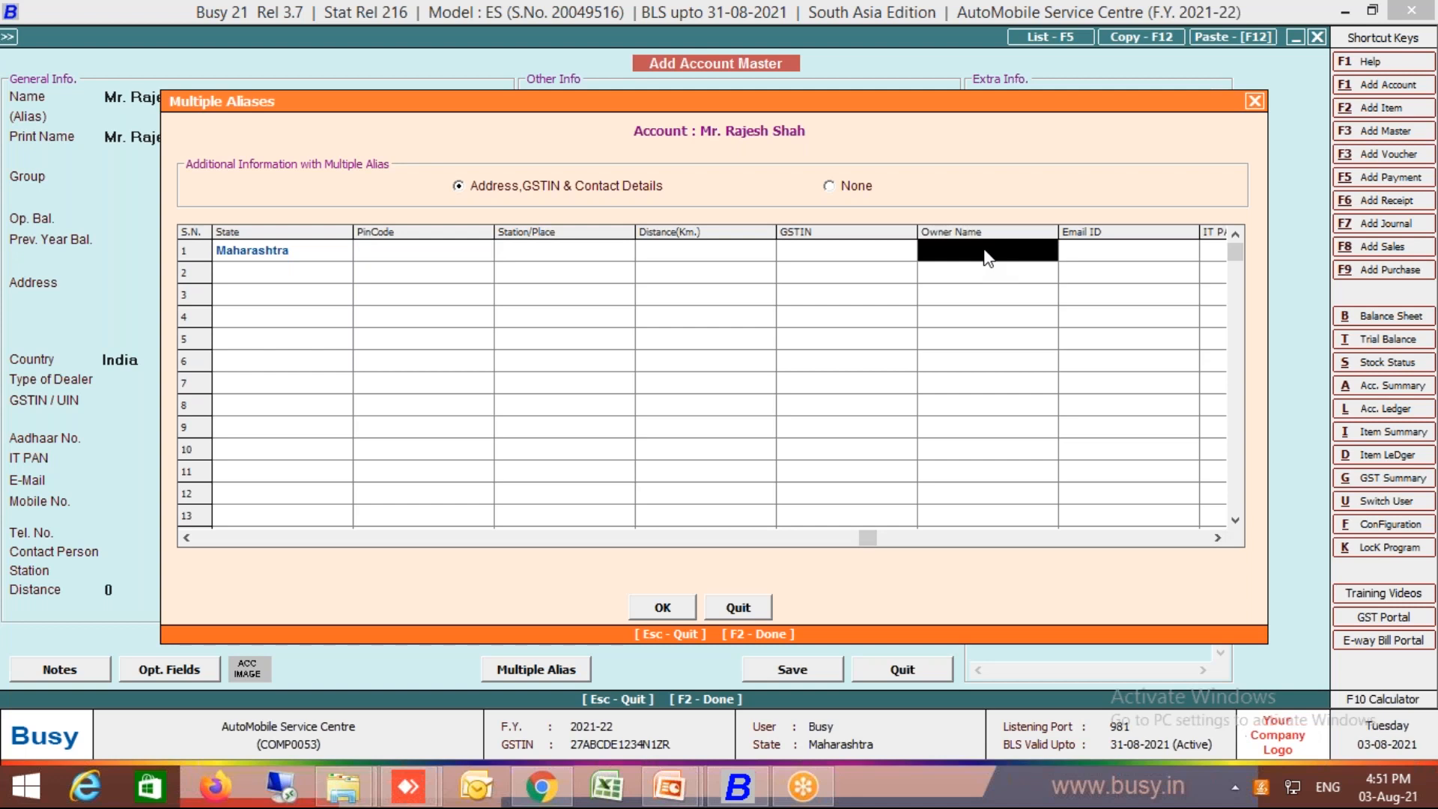
pyautogui.write('M')
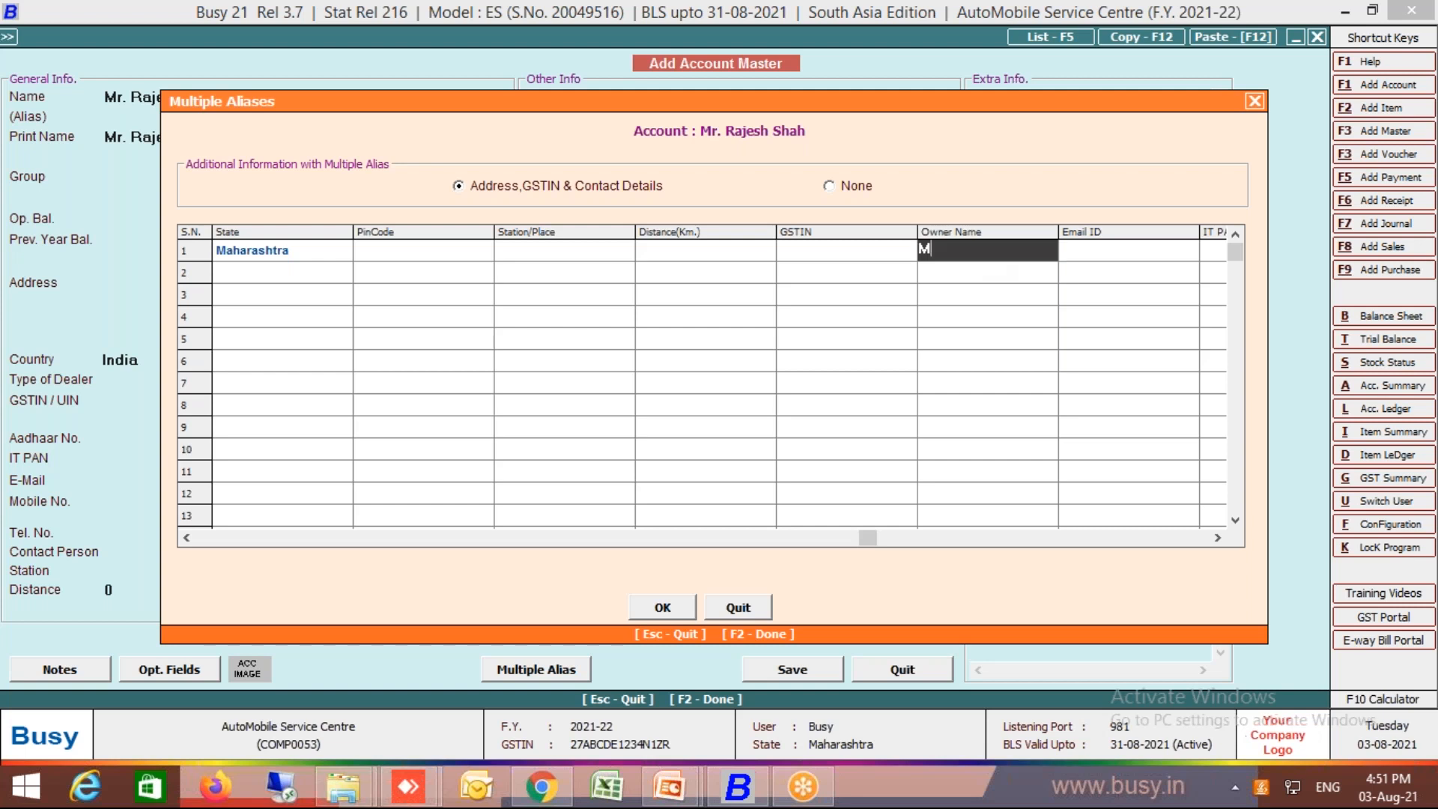
pyautogui.write('r. Rajesh')
pyautogui.write('m')
pyautogui.click(1018, 247)
pyautogui.write('Singh')
pyautogui.press('Return')
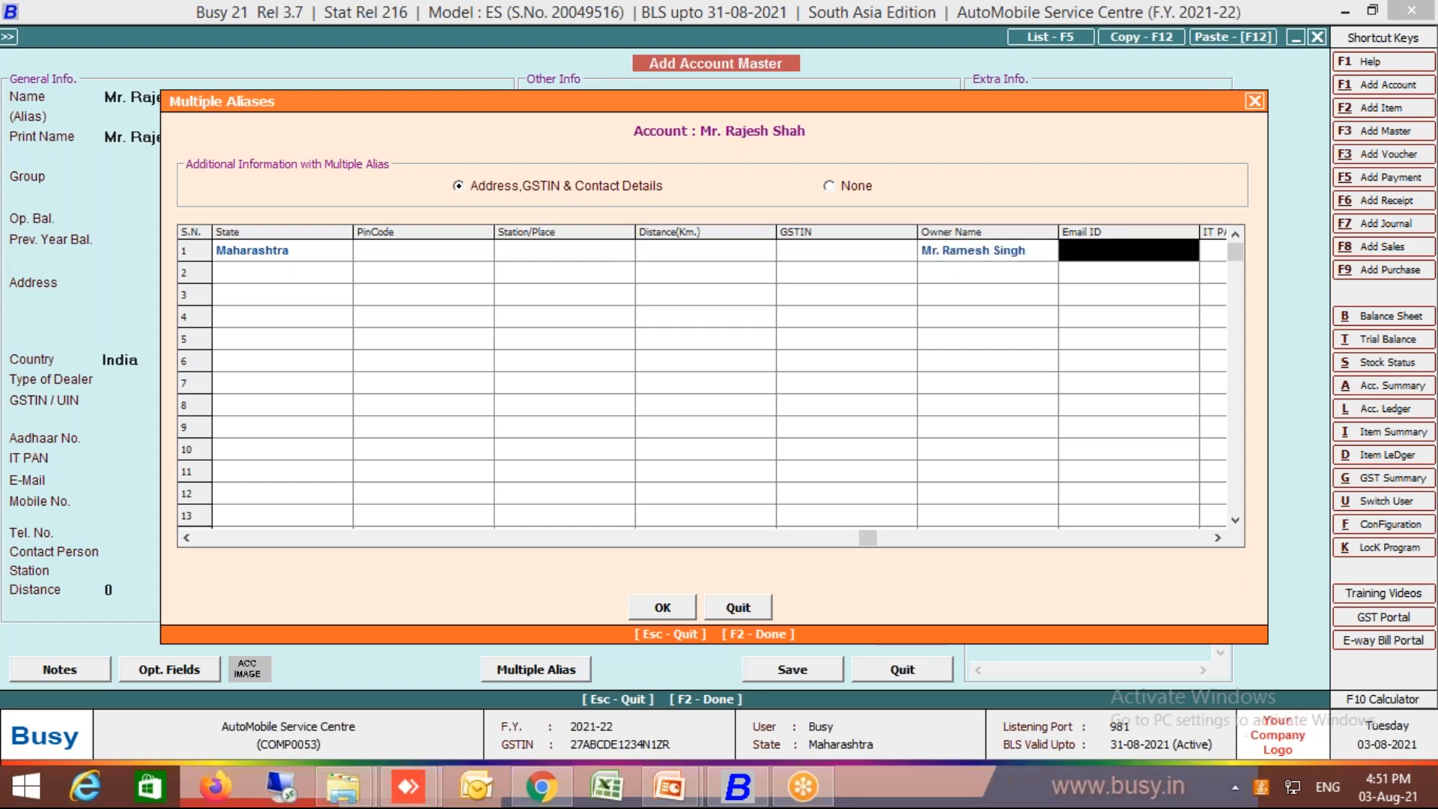
pyautogui.press('Return')
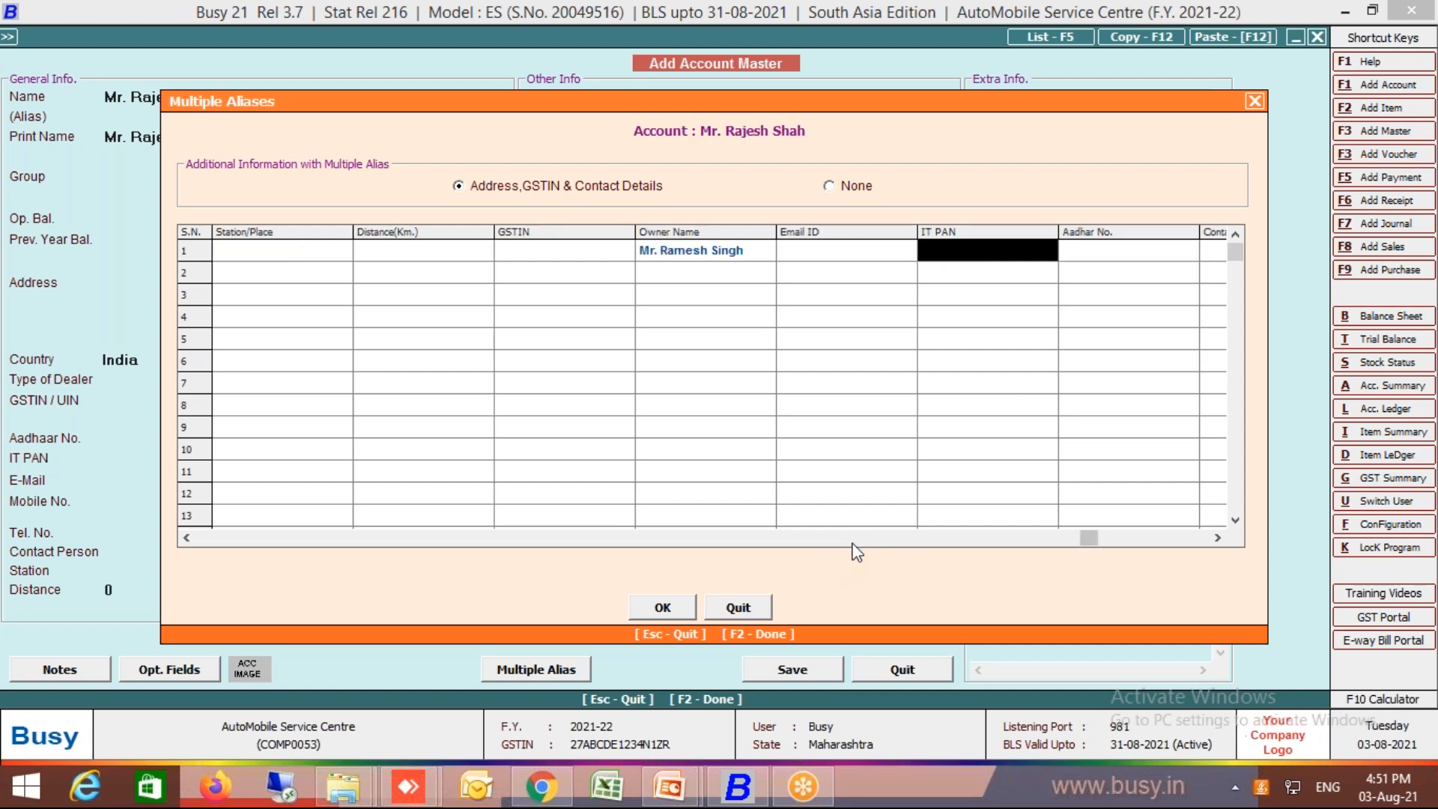
# - Enter a second vehicle's registration number as the account alias in row 2 and decline loading the default address, GSTIN and contact details
pyautogui.click(598, 538)
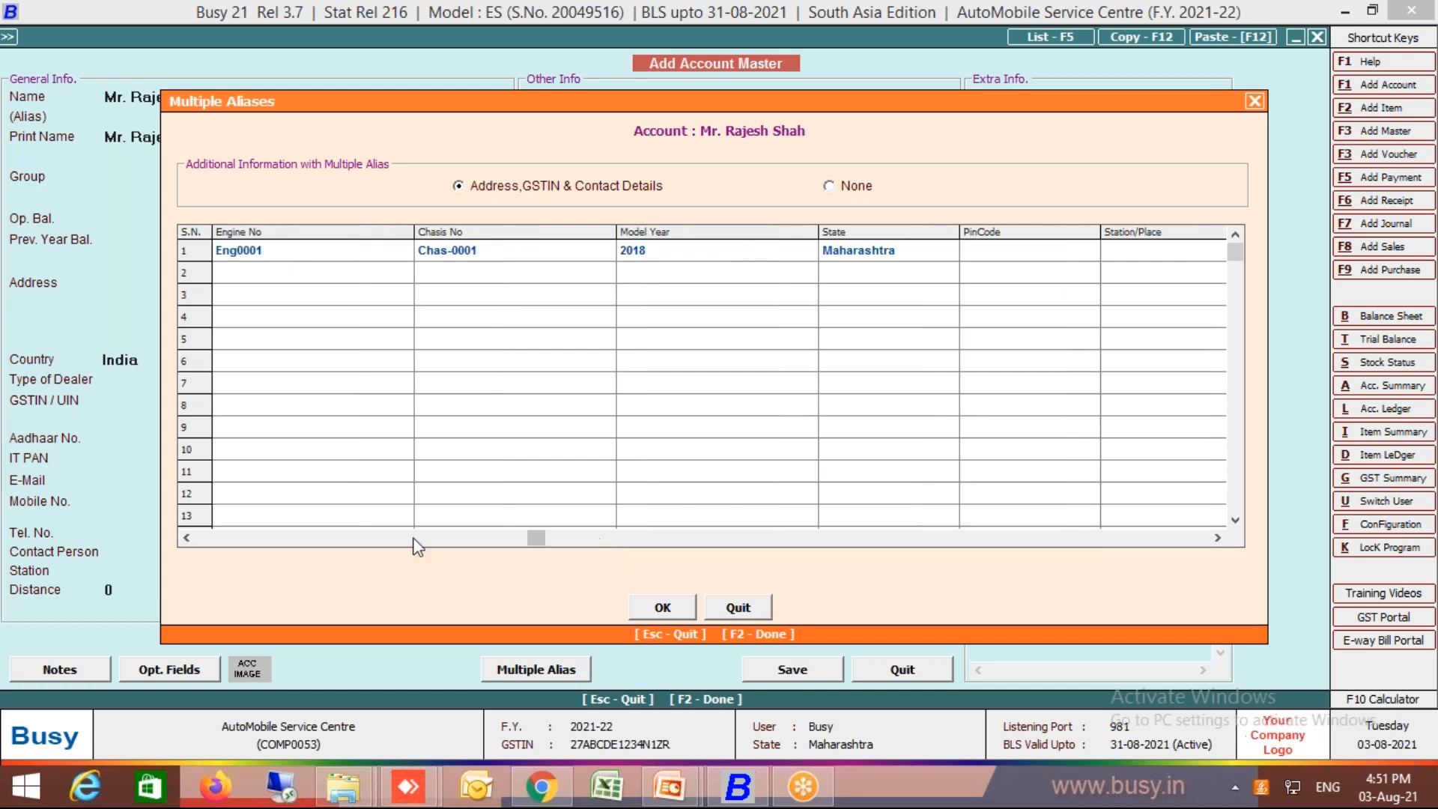
pyautogui.click(391, 528)
pyautogui.click(282, 540)
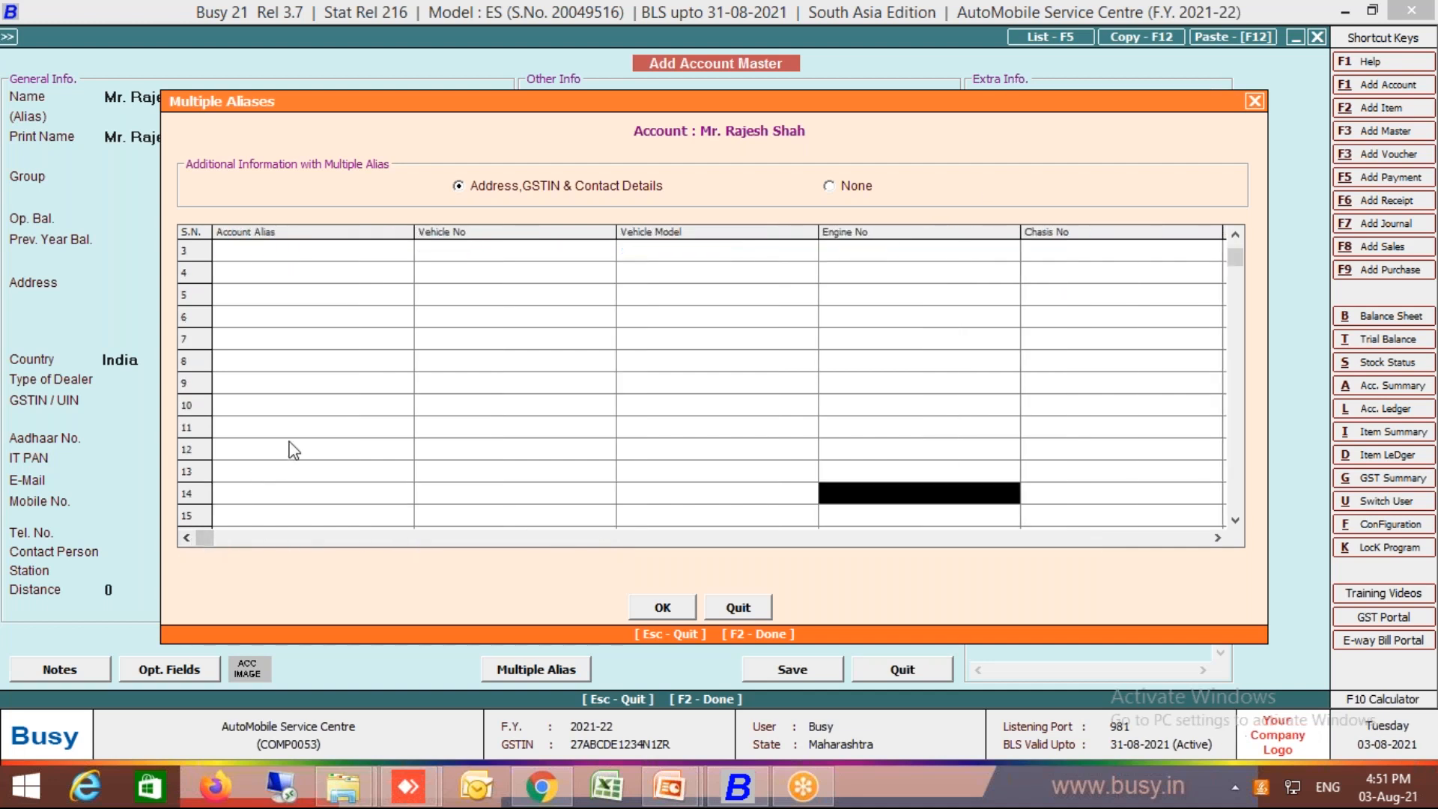
pyautogui.click(1237, 241)
pyautogui.click(1236, 241)
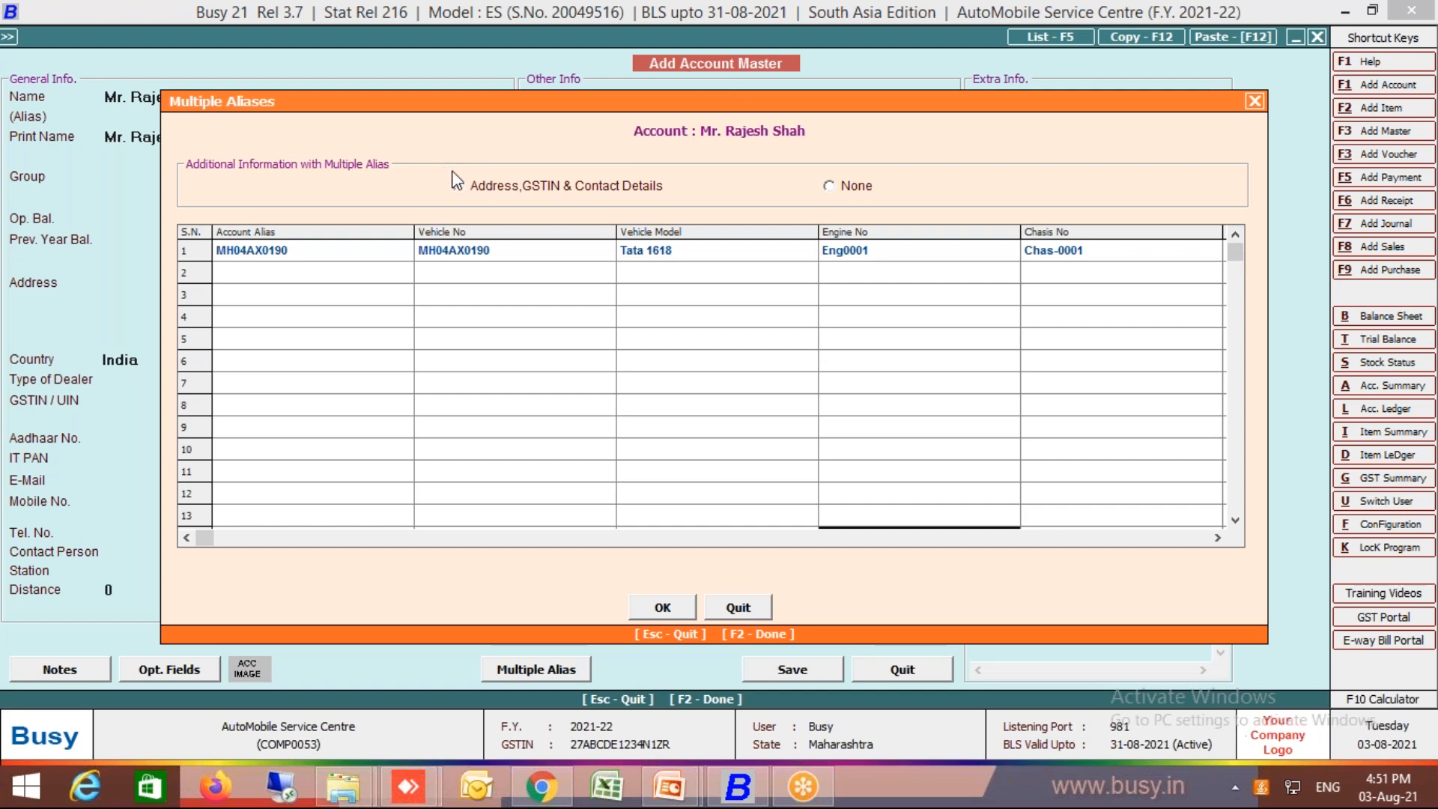
pyautogui.click(375, 278)
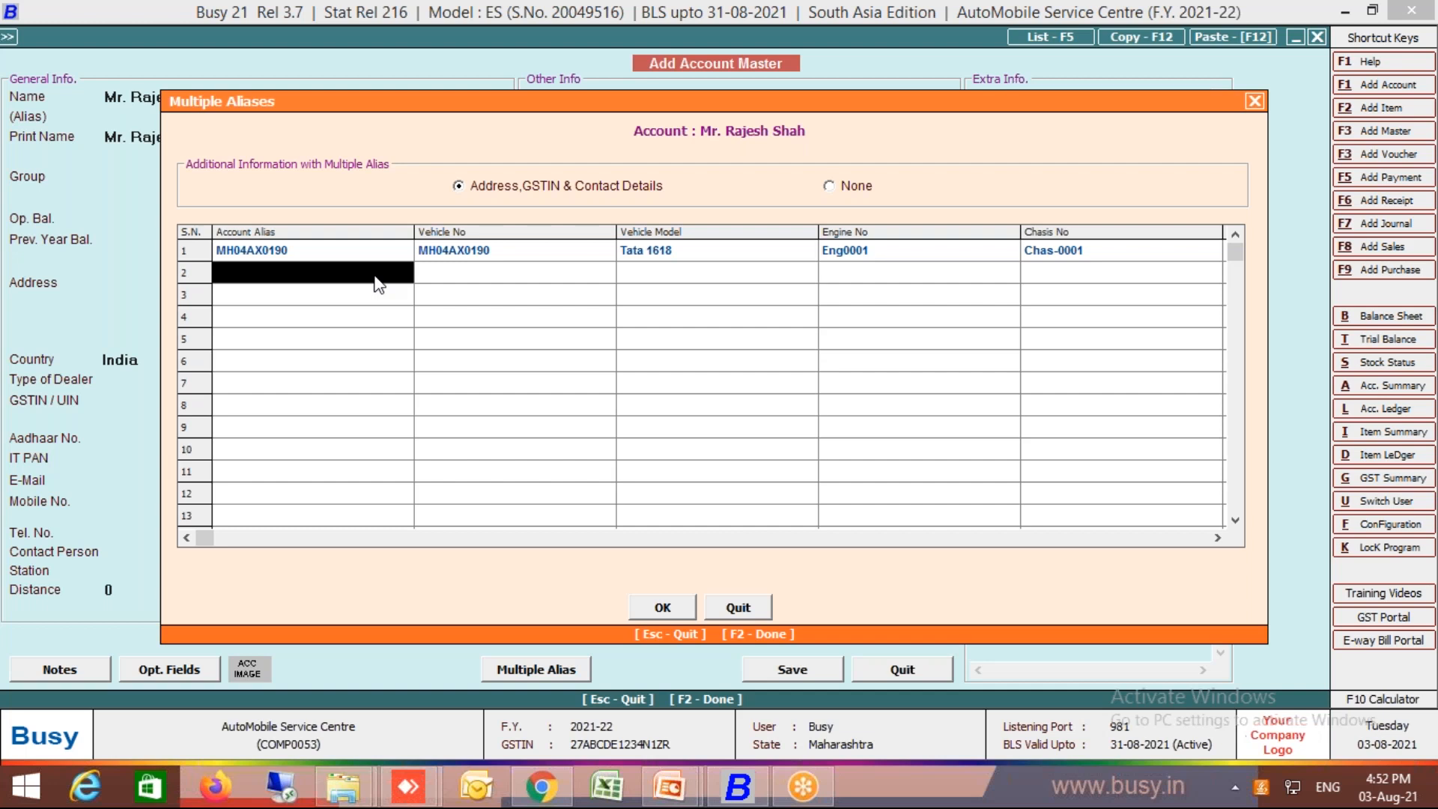
pyautogui.write('Mh')
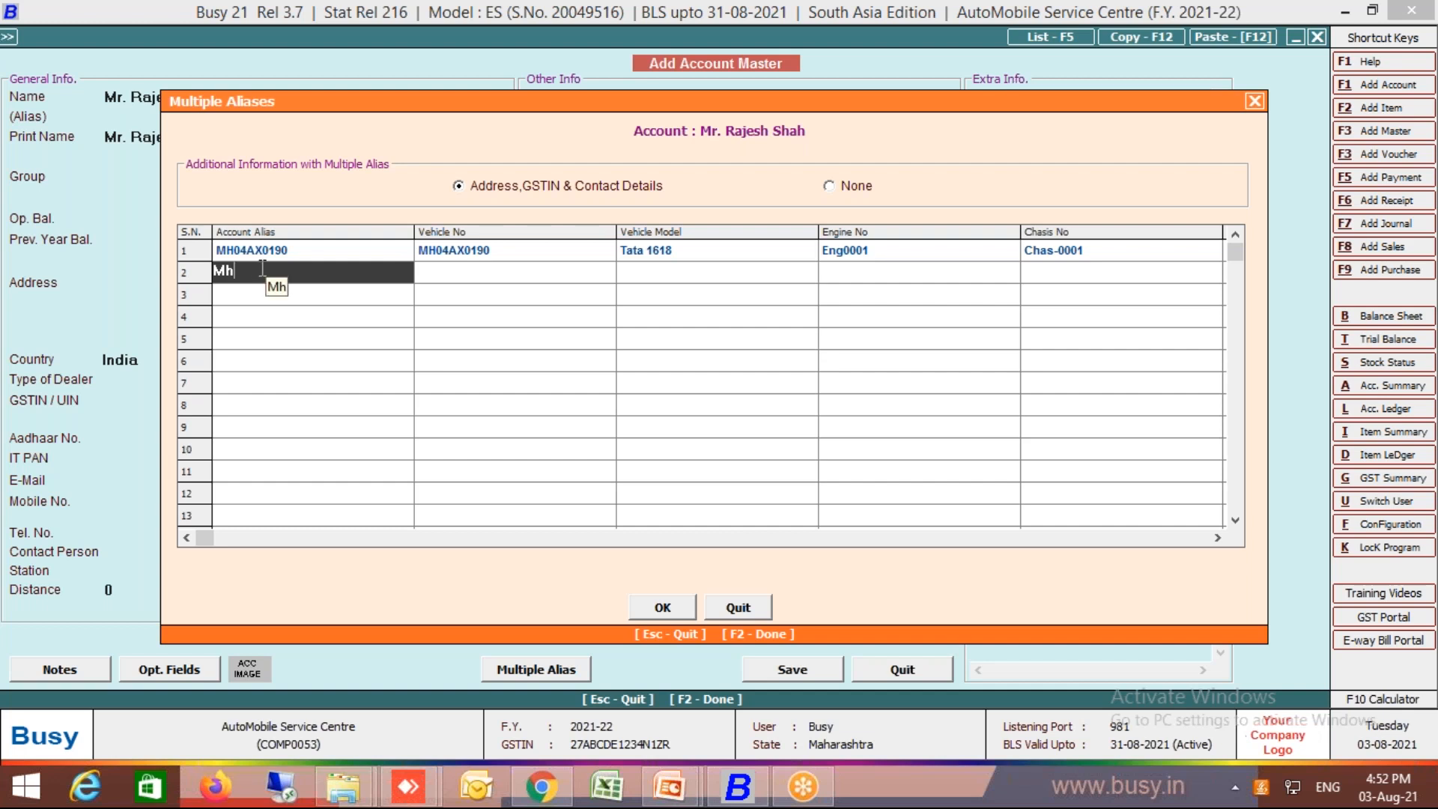
pyautogui.press('BackSpace')
pyautogui.write('H48AG6310')
pyautogui.press('Return')
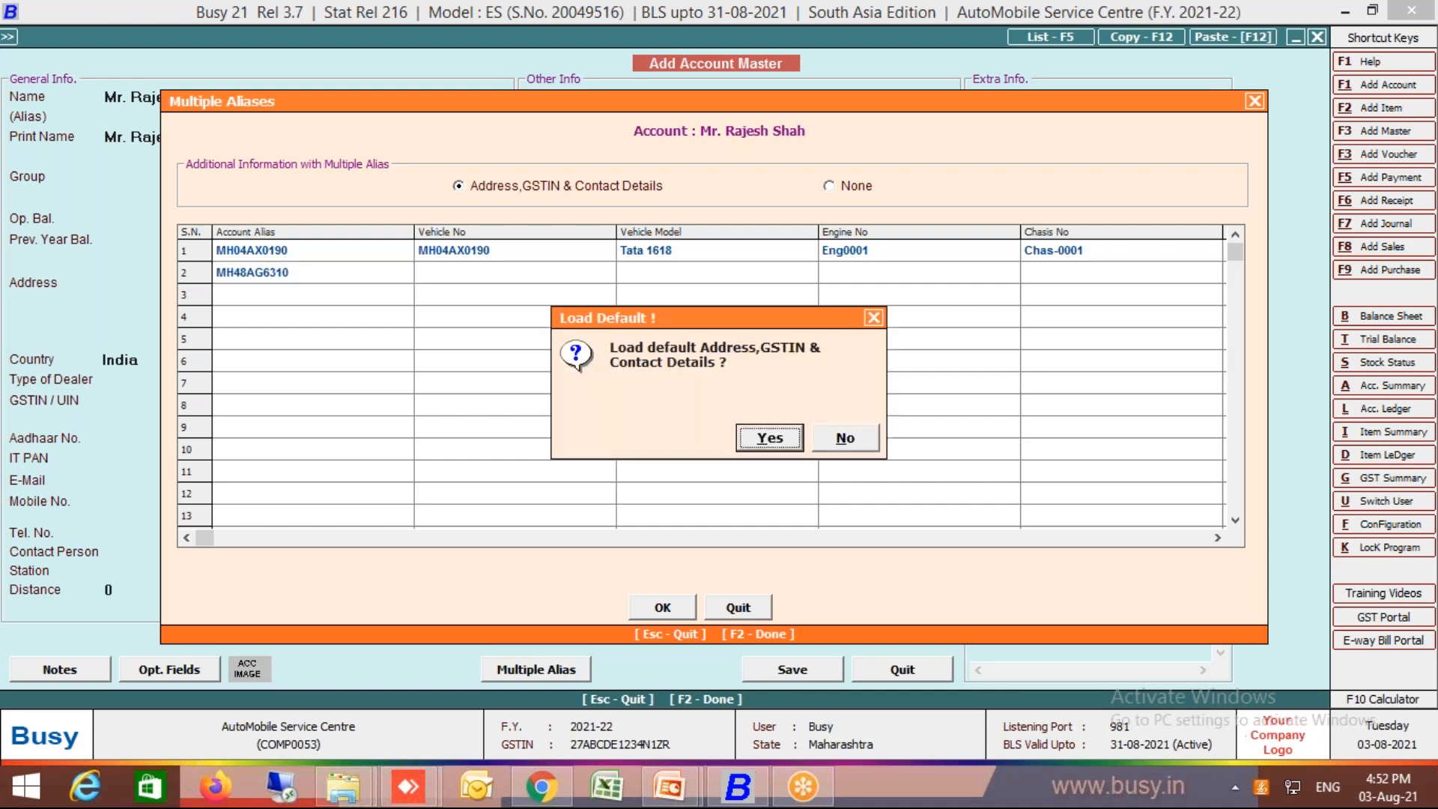
pyautogui.click(829, 442)
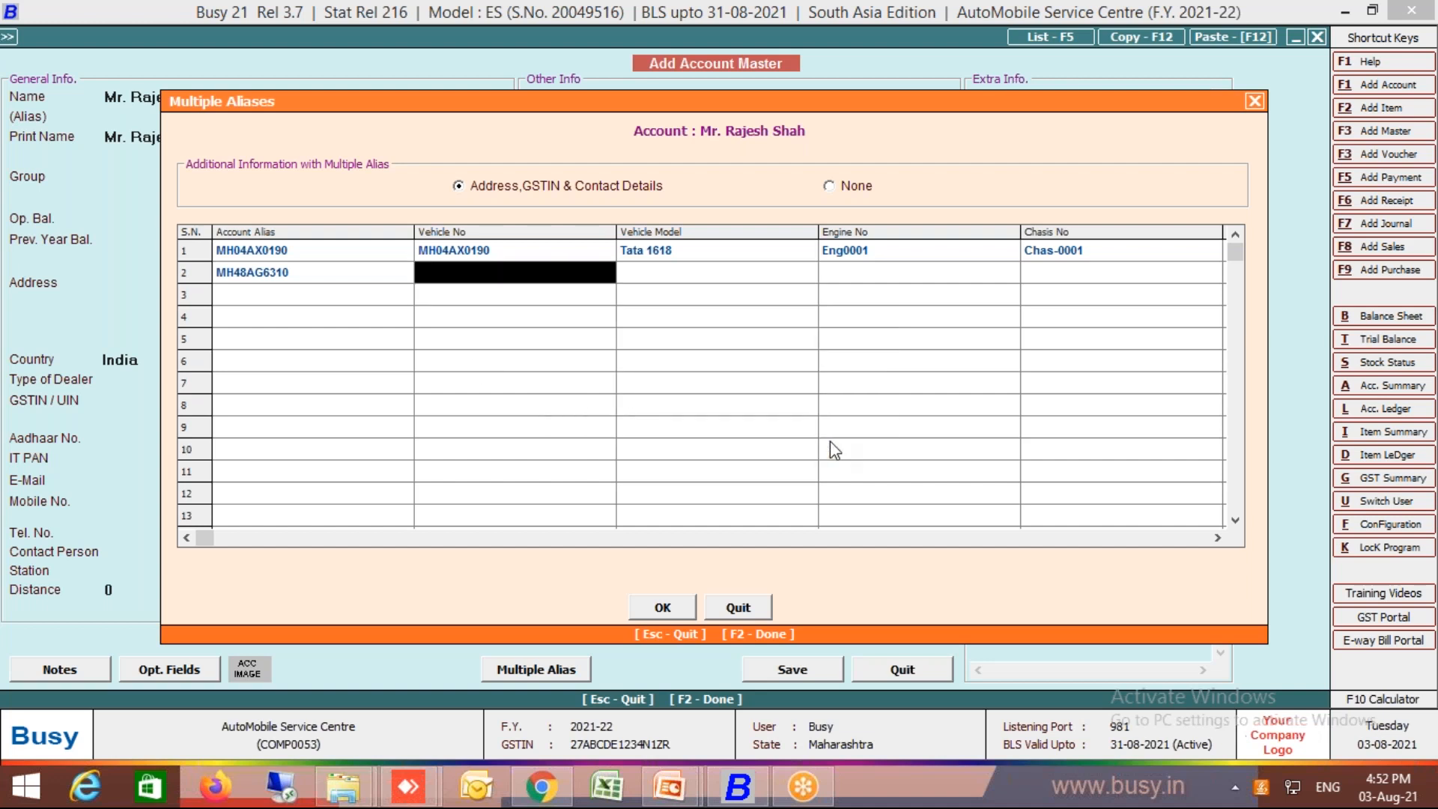
# - Copy the second alias's registration number into the Vehicle No field of row 2
pyautogui.click(349, 274)
pyautogui.hotkey('shift', 'Home')
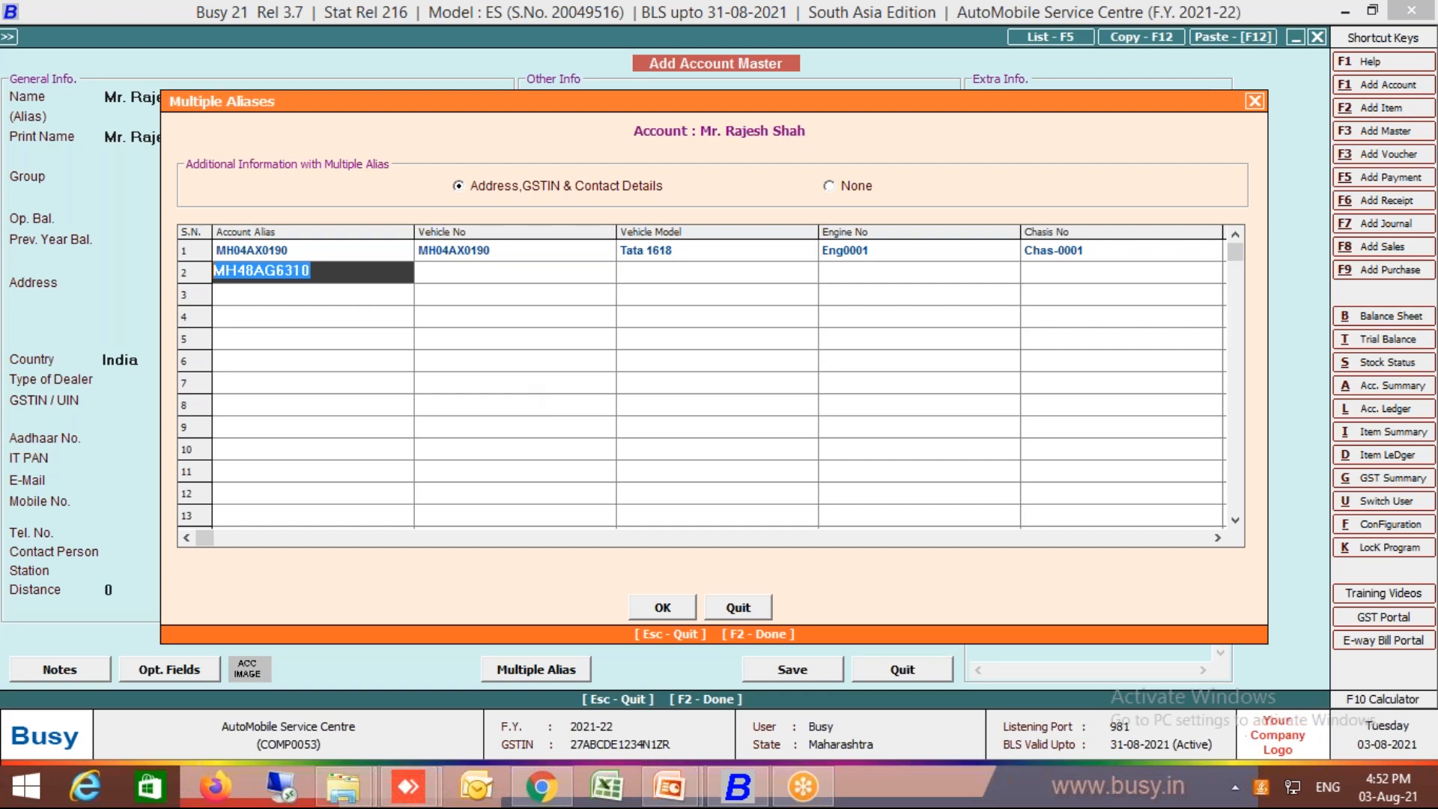
pyautogui.click(468, 278)
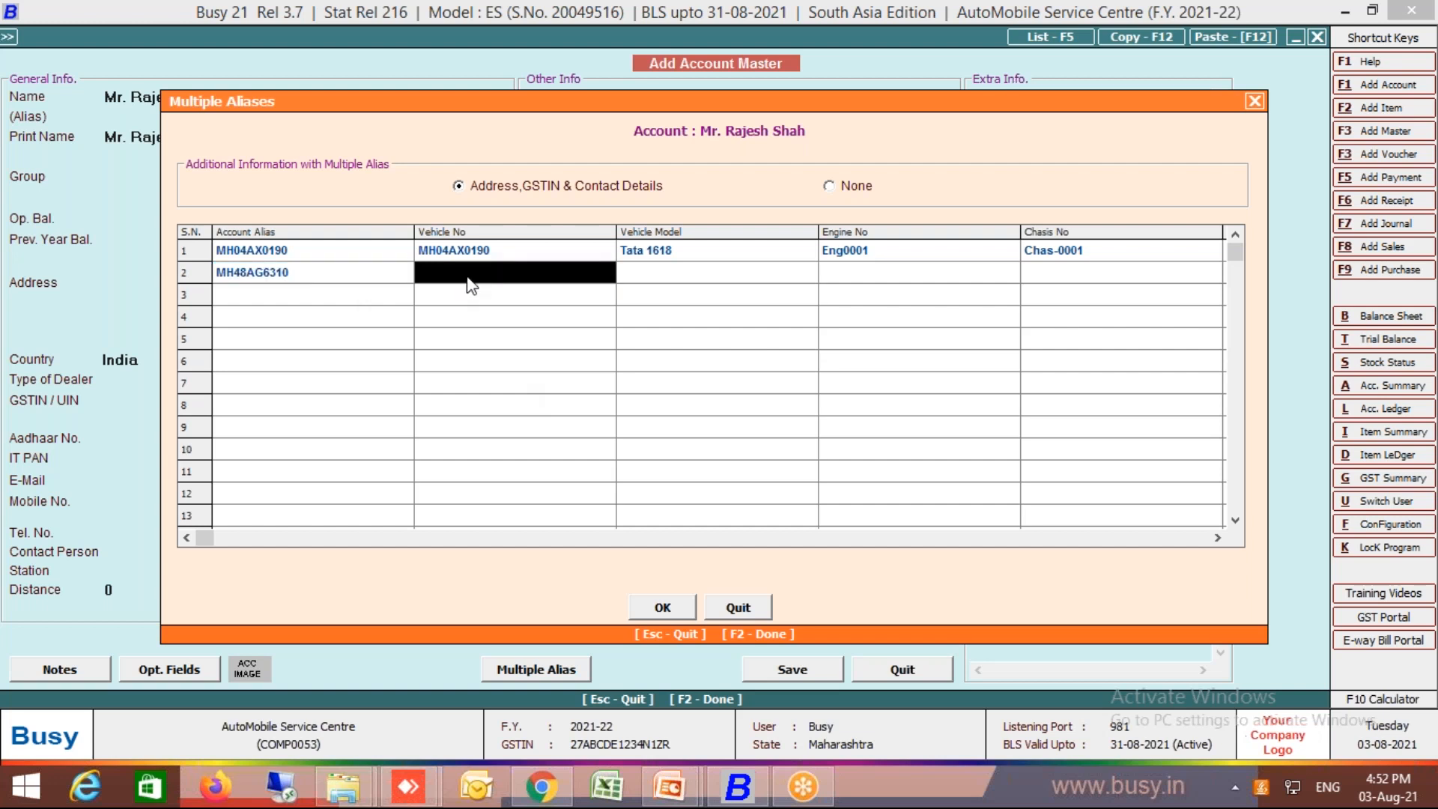
pyautogui.write('V')
pyautogui.hotkey('ctrl', 'v')
pyautogui.press('Return')
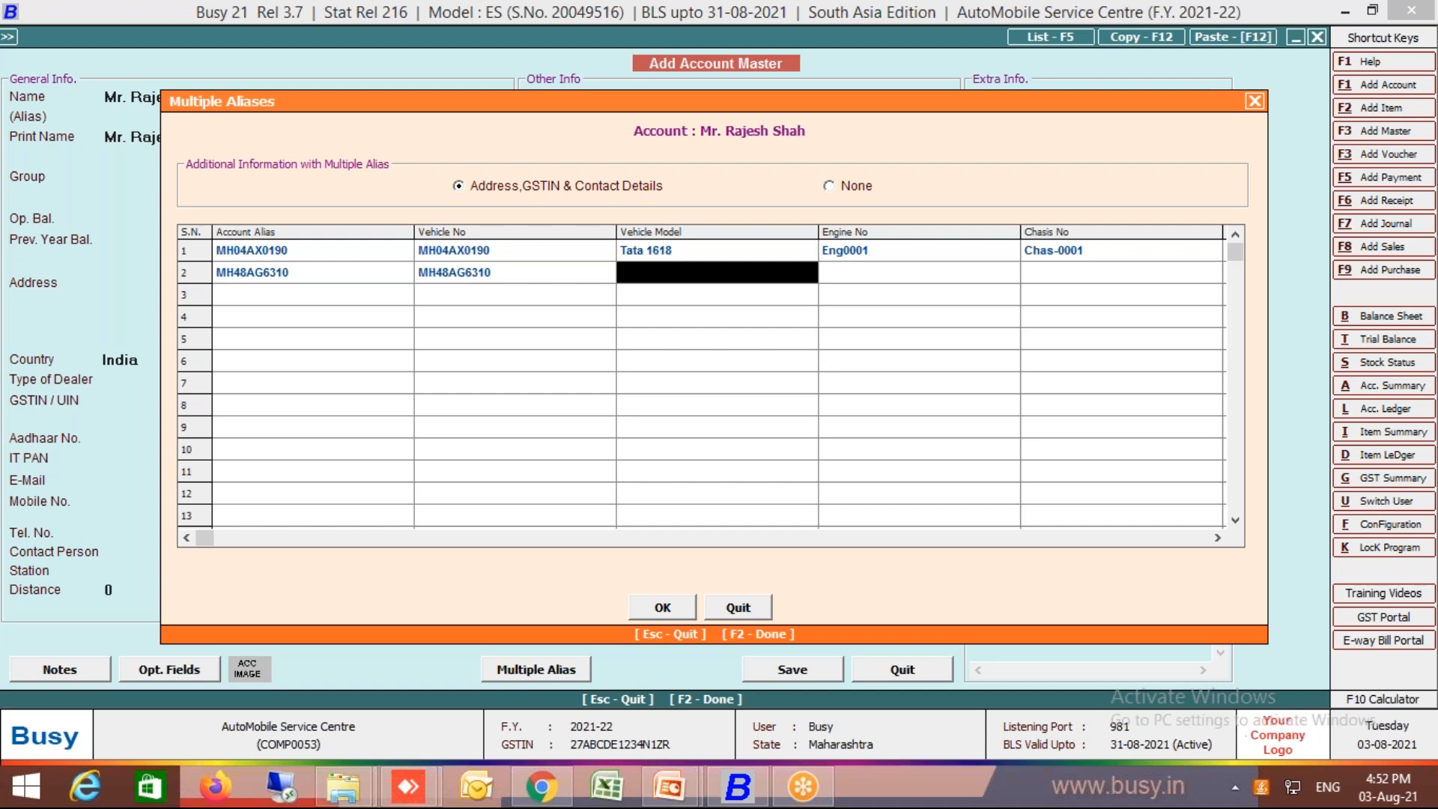
# - Enter vehicle model Activa 5G, engine number Rng-002 and chassis number Chas-002 for the second alias
pyautogui.write('Activa 5G')
pyautogui.press('Return')
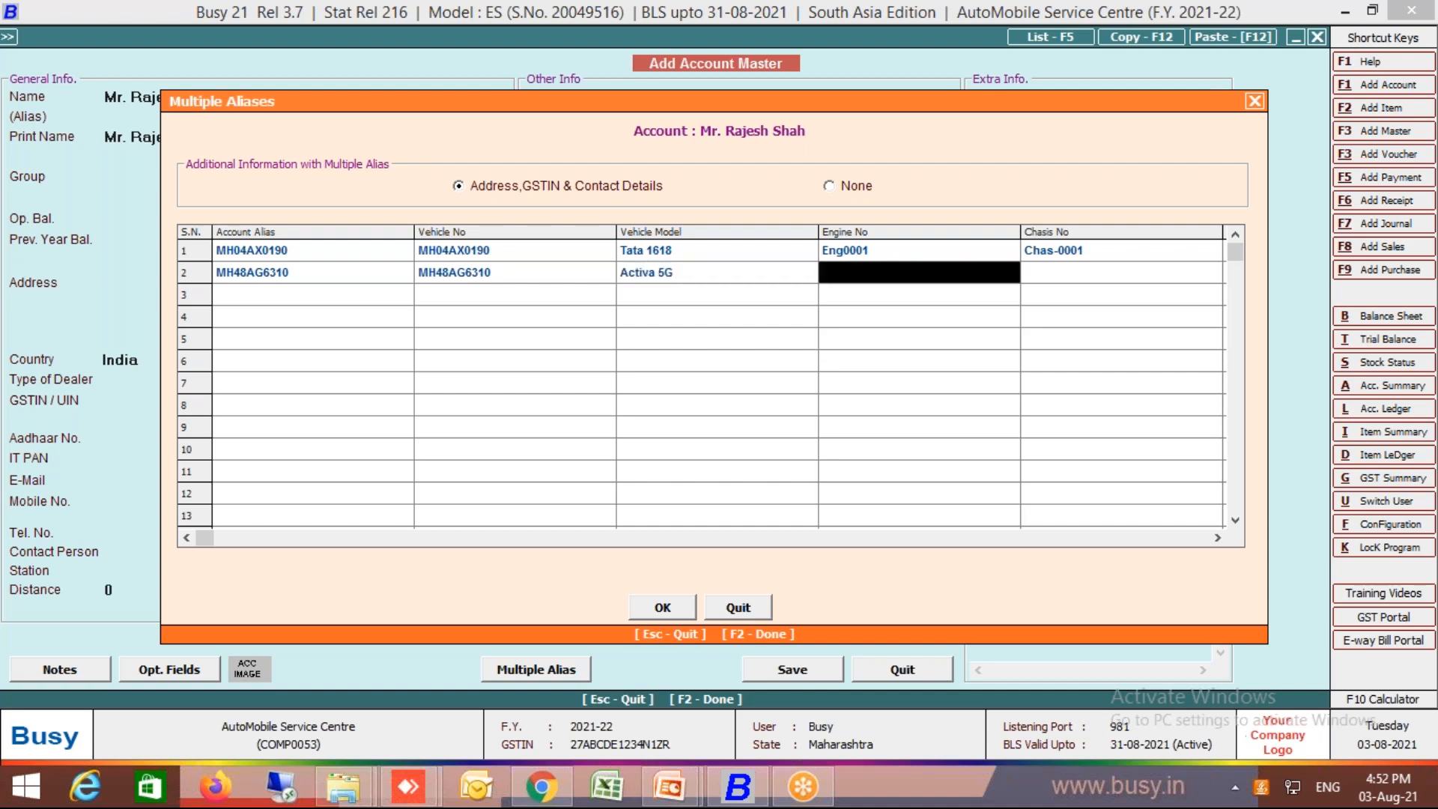
pyautogui.write('Rng')
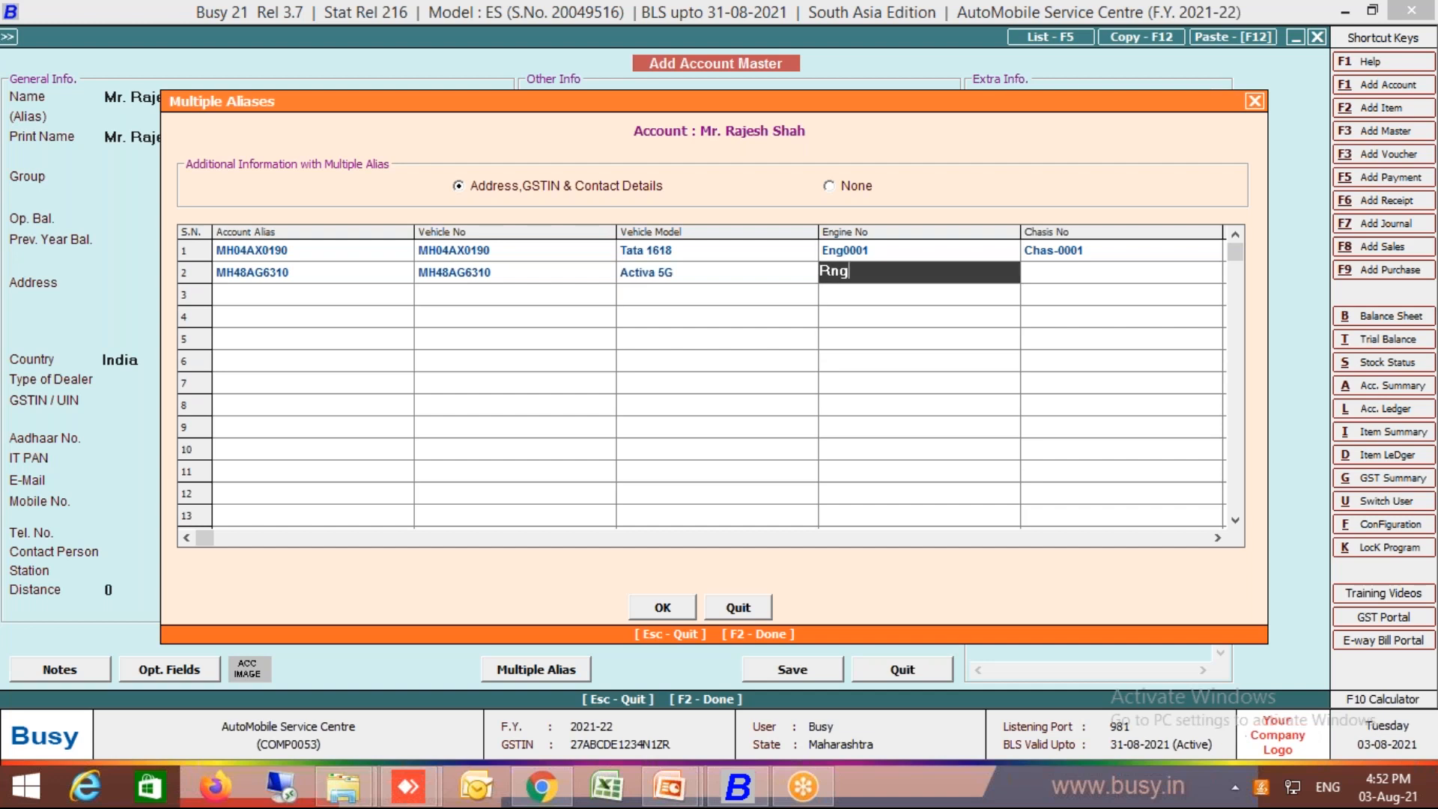
pyautogui.write('-002')
pyautogui.press('Return')
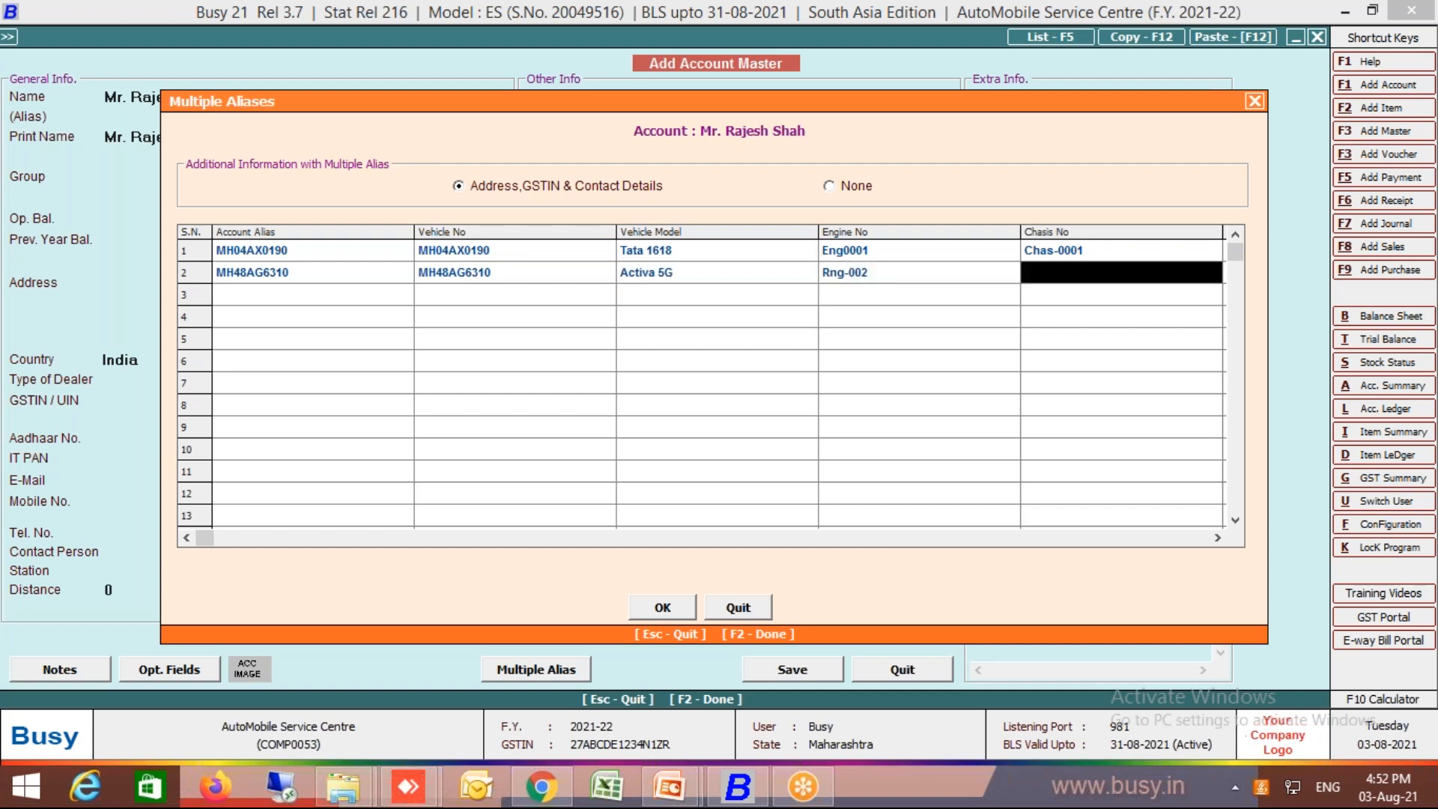
pyautogui.write('Cha')
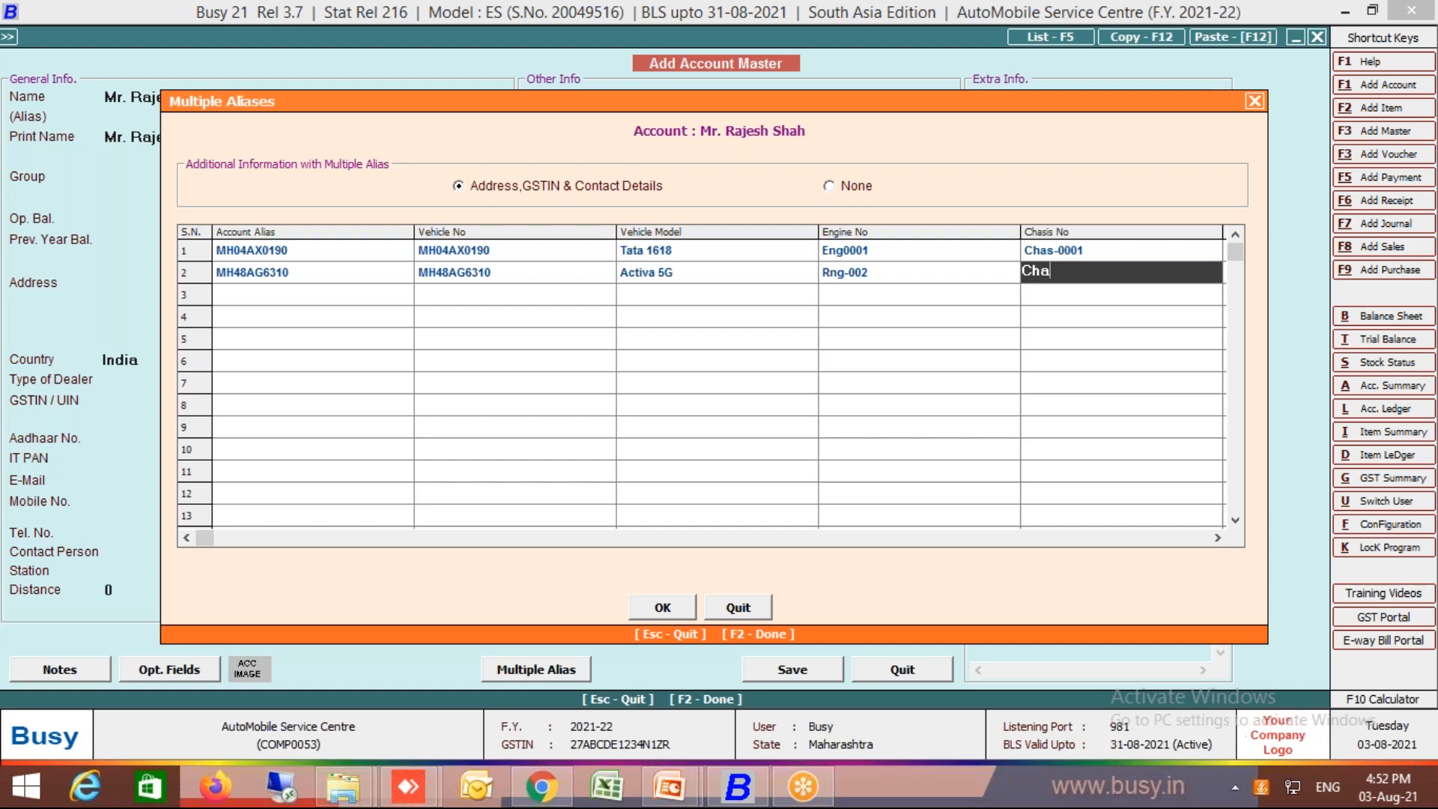
pyautogui.write('s-002')
pyautogui.press('Return')
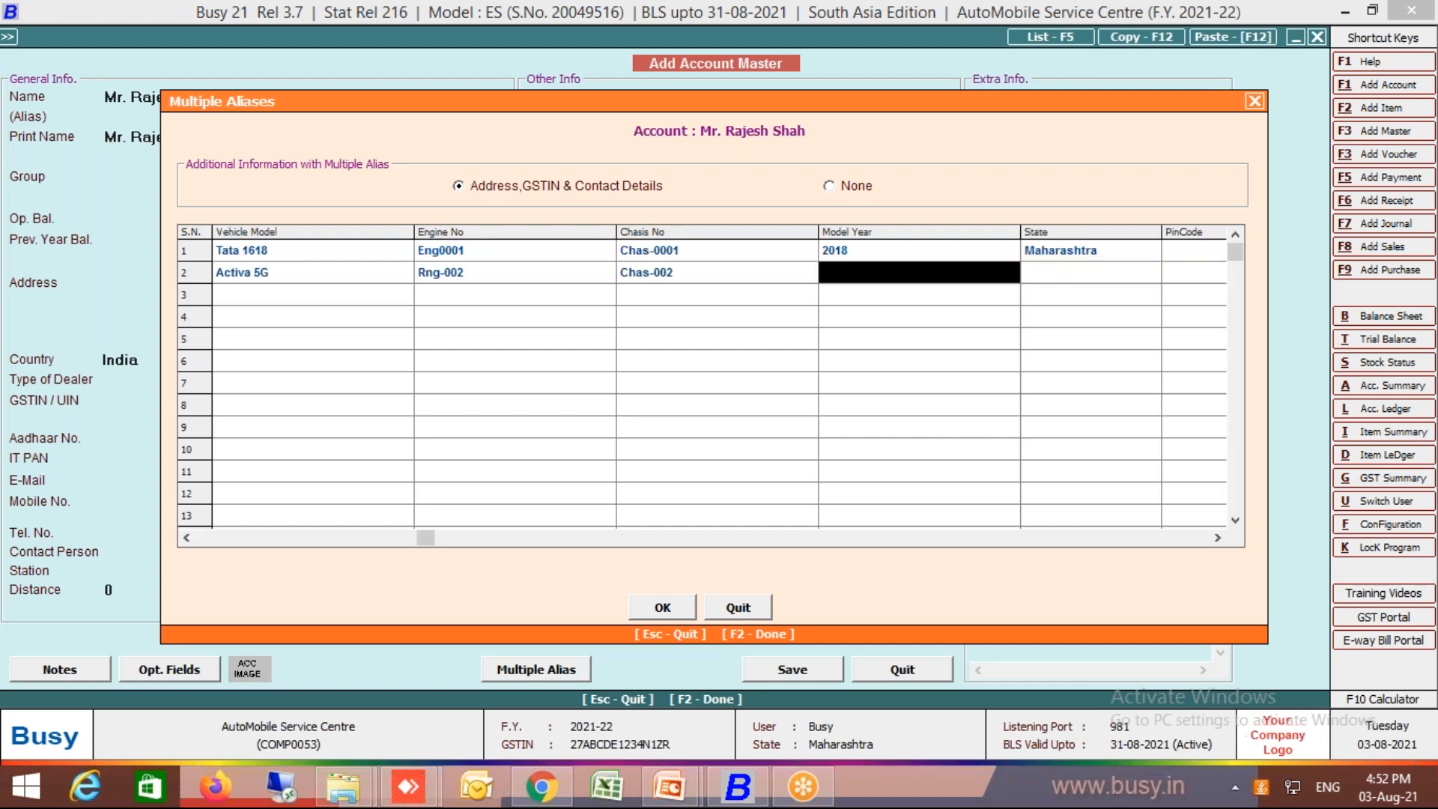
# - Set the second alias's model year to 2019 and accept Maharashtra as its state
pyautogui.write('2018')
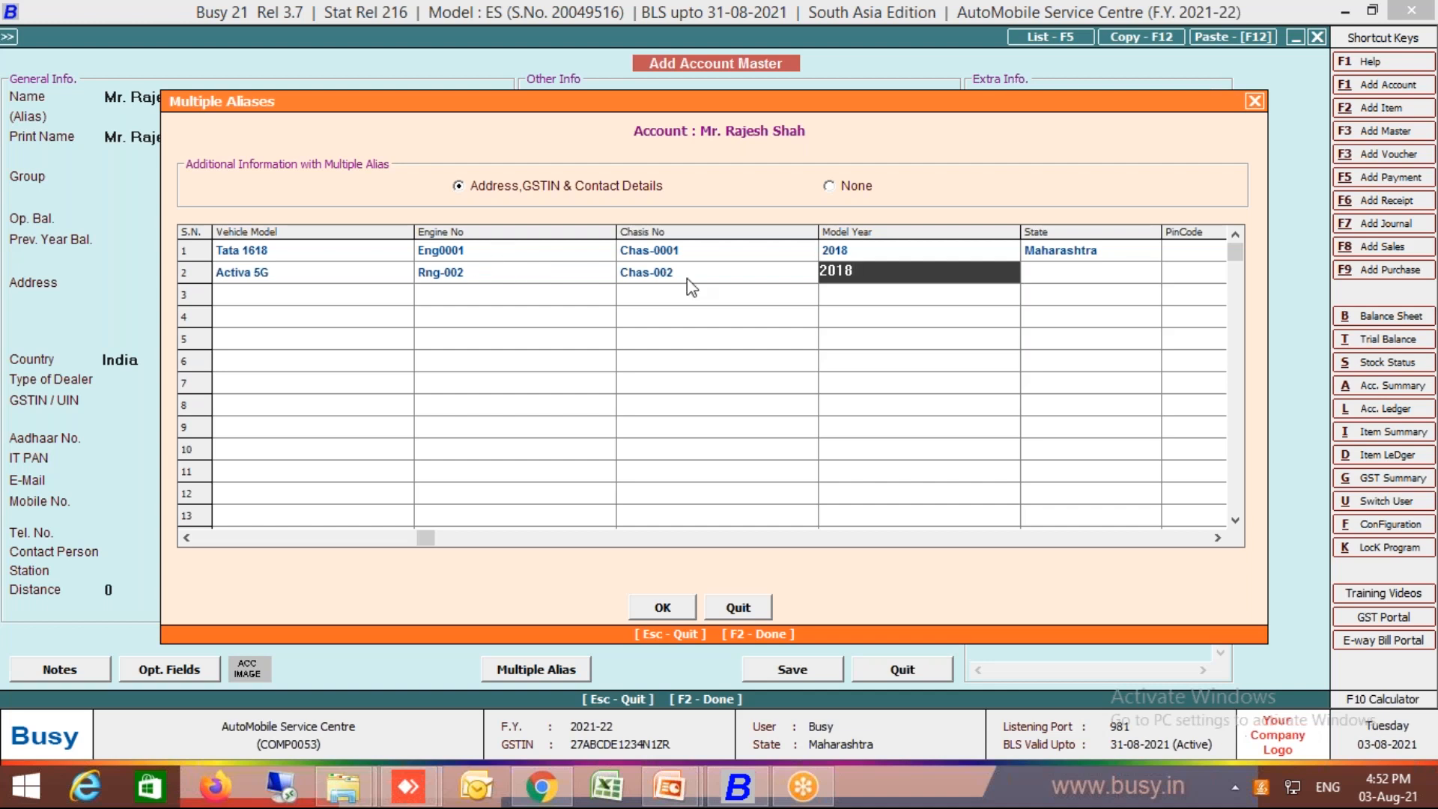
pyautogui.press('BackSpace')
pyautogui.write('9')
pyautogui.press('Return')
pyautogui.press('Return')
# - Enter the owner's name for the second alias, leaving the fields from PinCode to GSTIN blank, and confirm the multiple aliases
pyautogui.press('Return')
pyautogui.press('Return')
pyautogui.press('Return')
pyautogui.press('Return')
pyautogui.write('Mr. R')
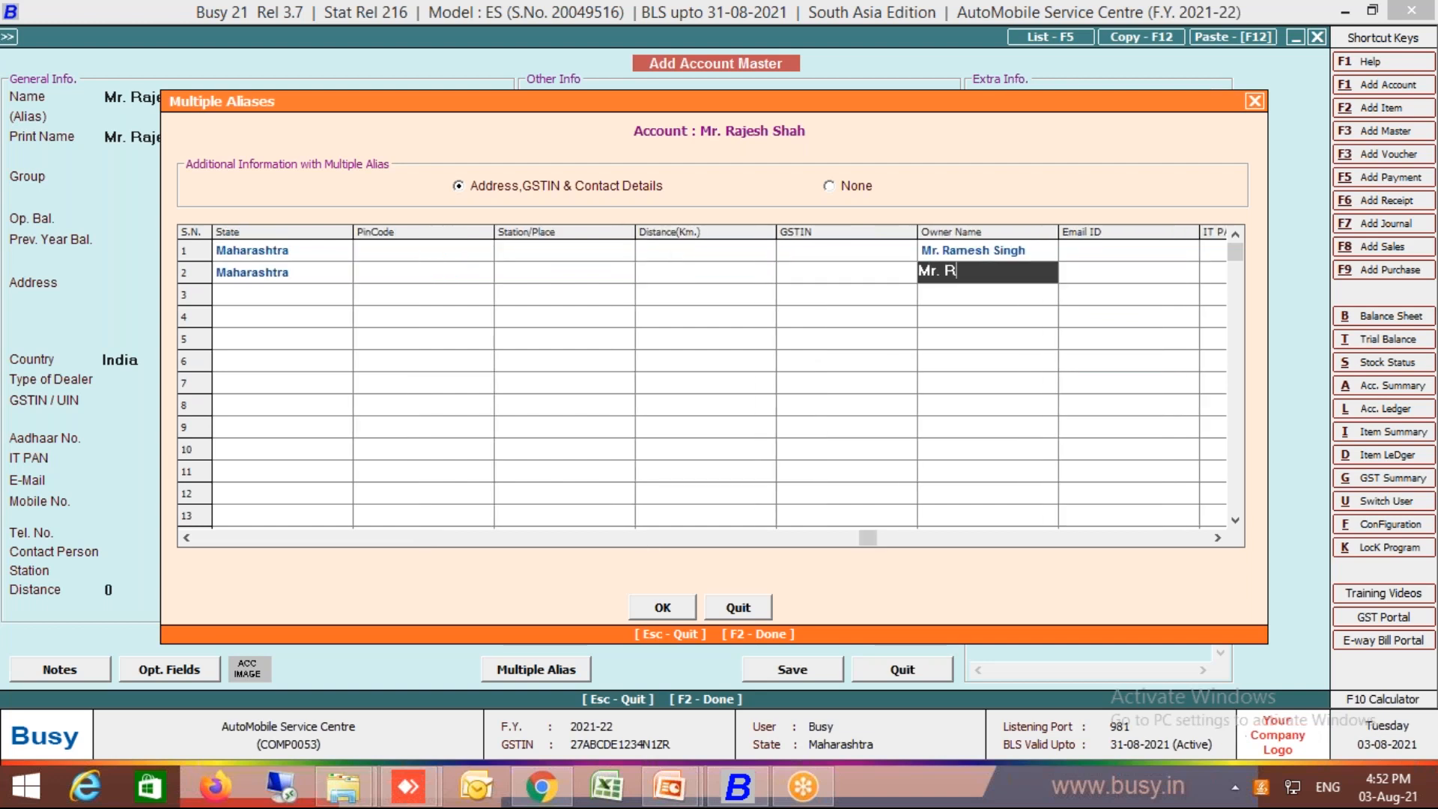
pyautogui.write('itesh Ji')
pyautogui.press('Return')
pyautogui.press('F2')
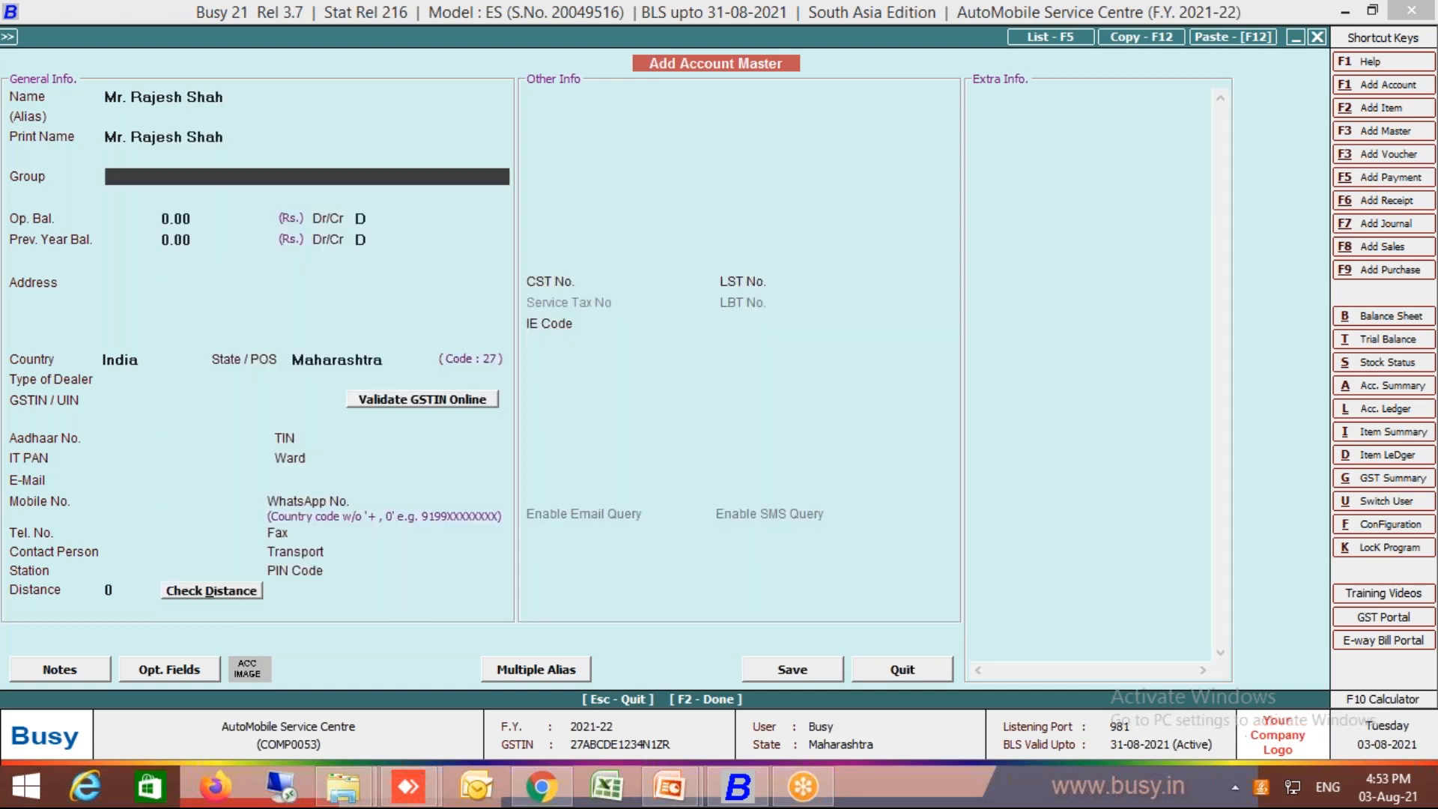
# - Assign the new account to the Sundry Debtors group and save it with the dealer type set to Un-Registered
pyautogui.write('sun')
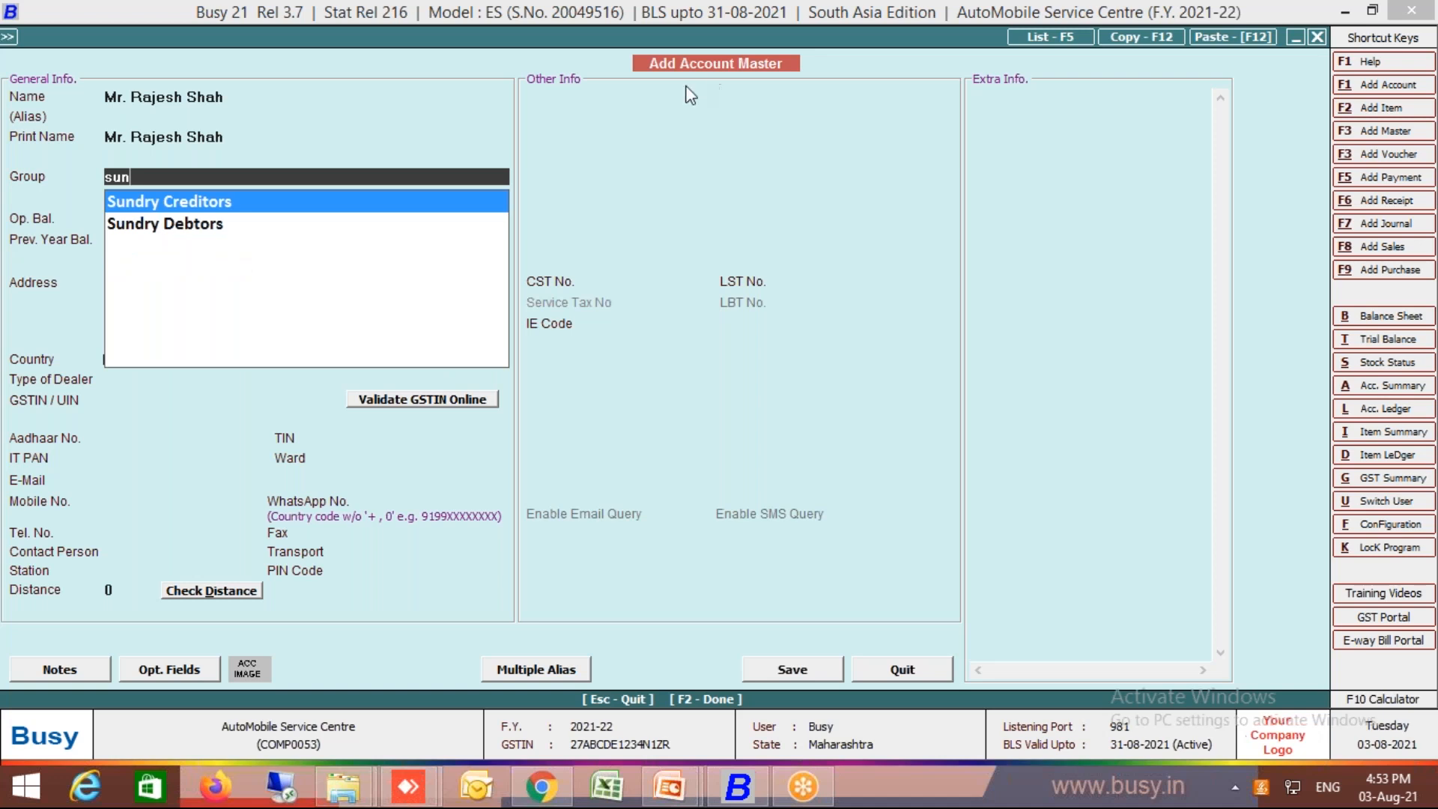
pyautogui.click(197, 228)
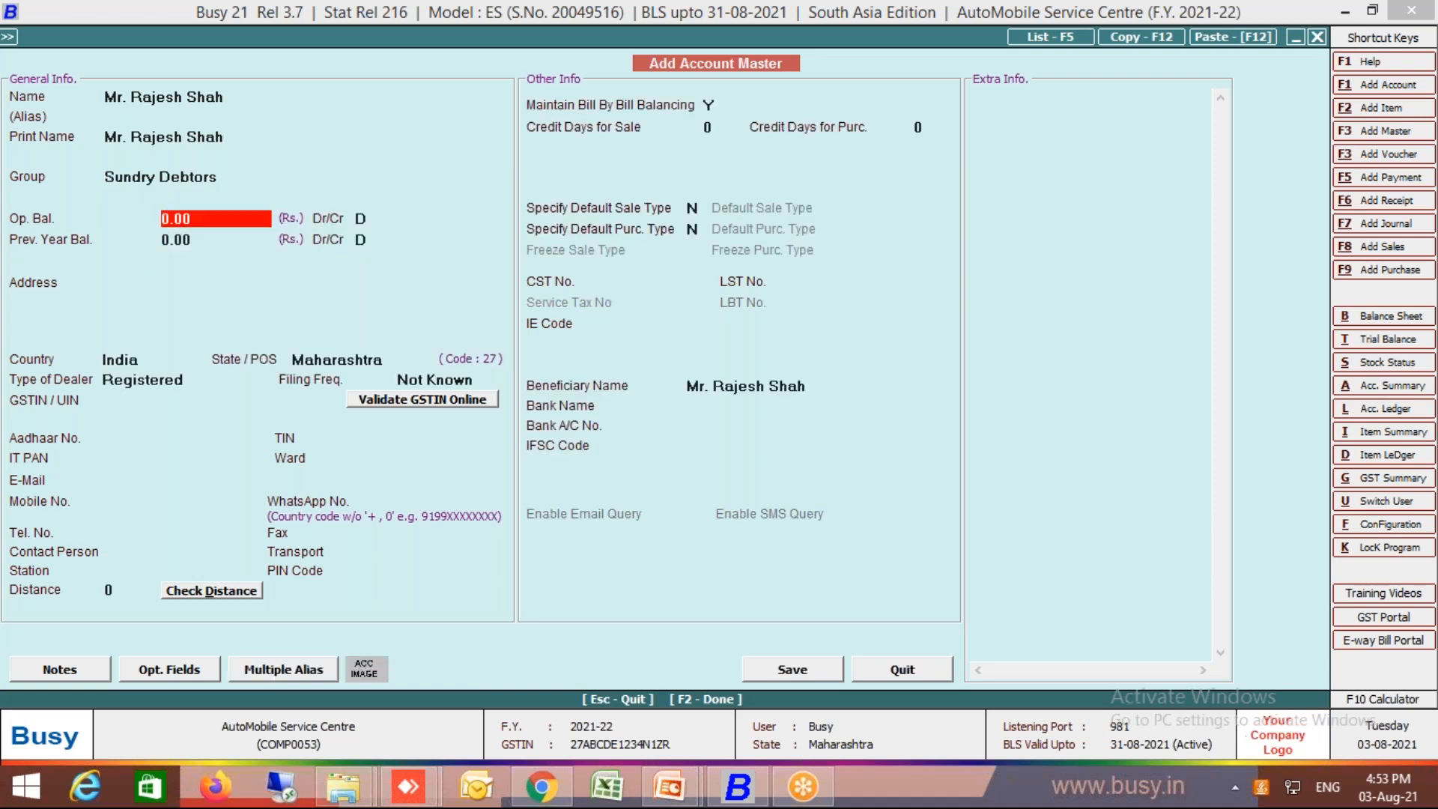
pyautogui.click(802, 677)
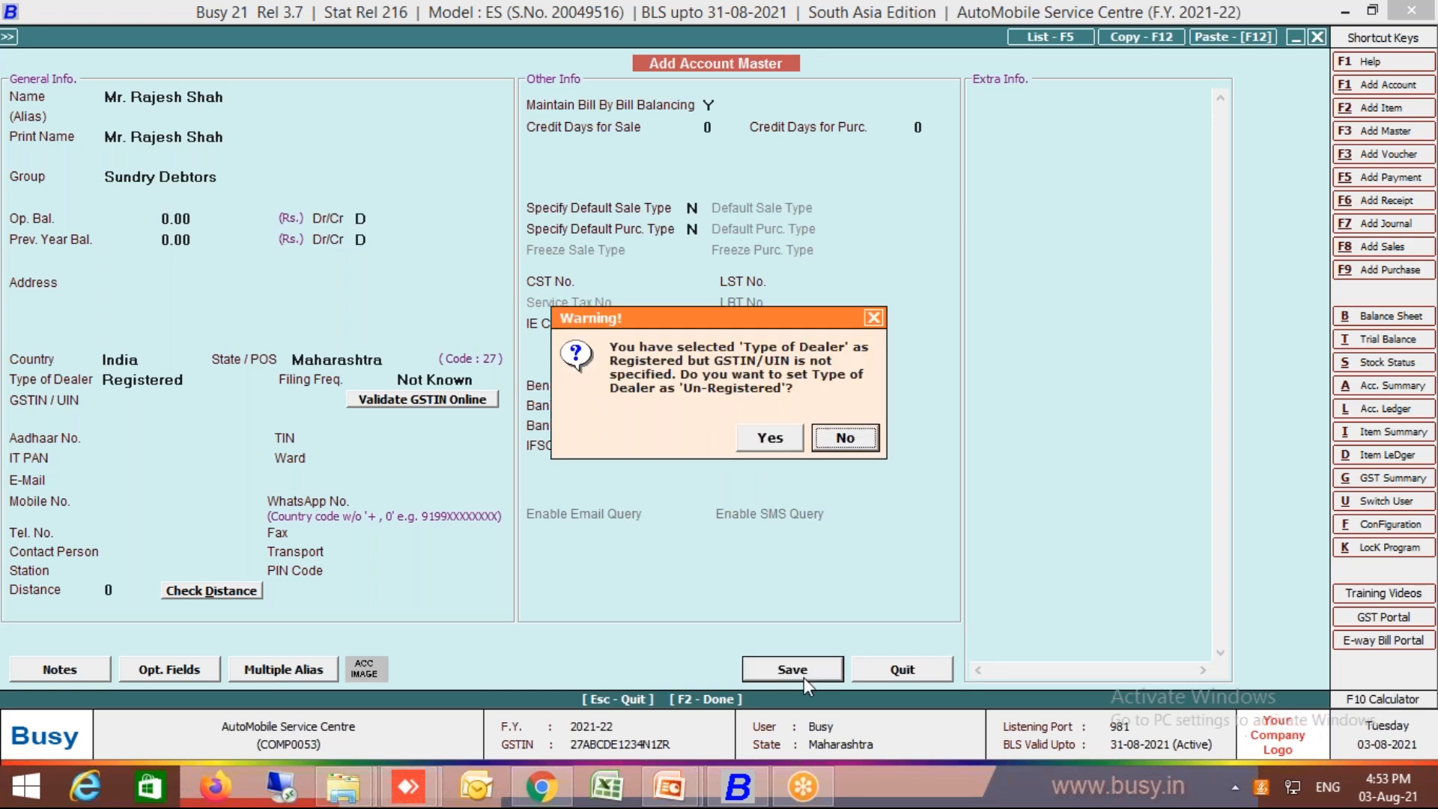
pyautogui.click(778, 436)
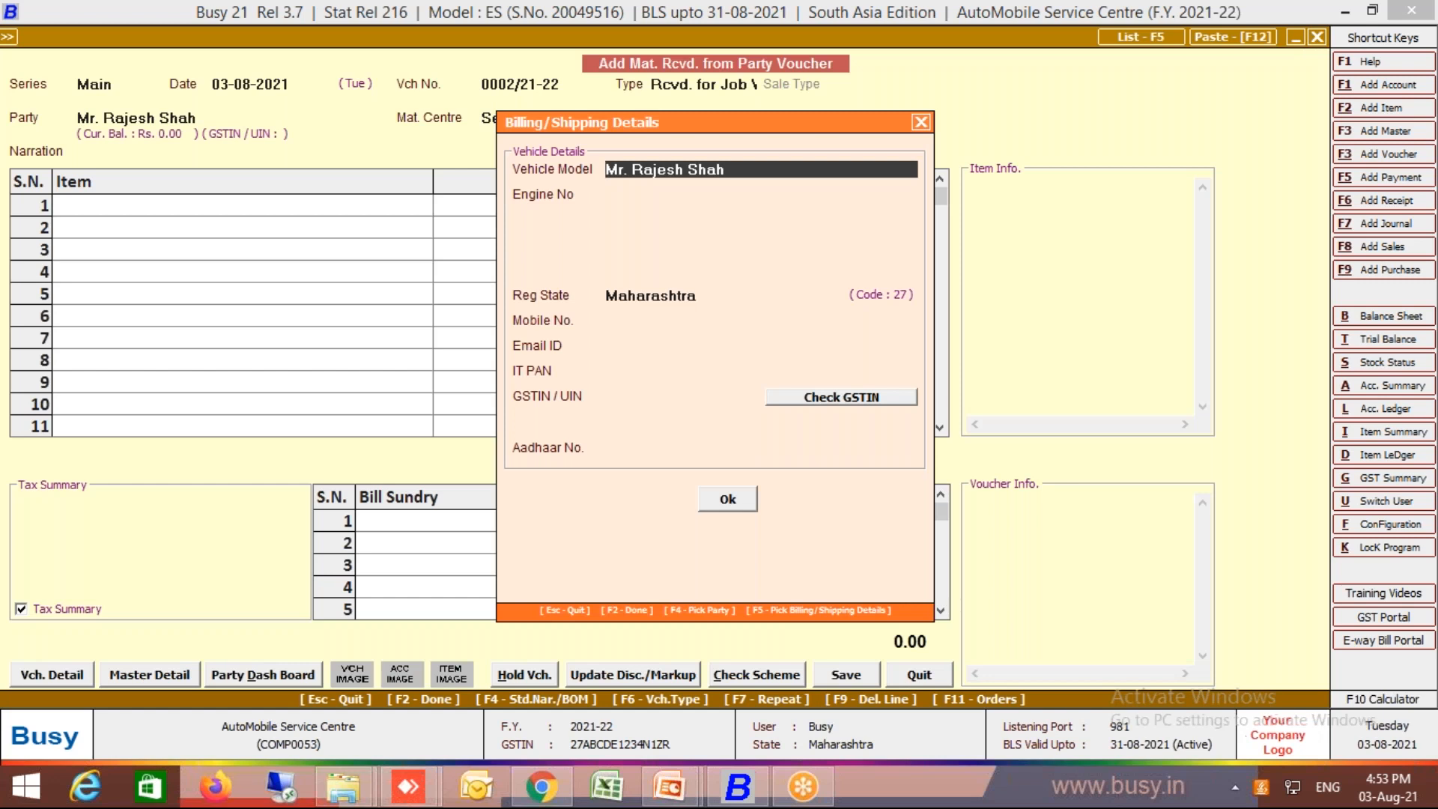
# - Dismiss the billing details and replace the voucher's party with the new customer's second vehicle alias, the Activa 5G's registration number
pyautogui.press('Escape')
pyautogui.press('Up')
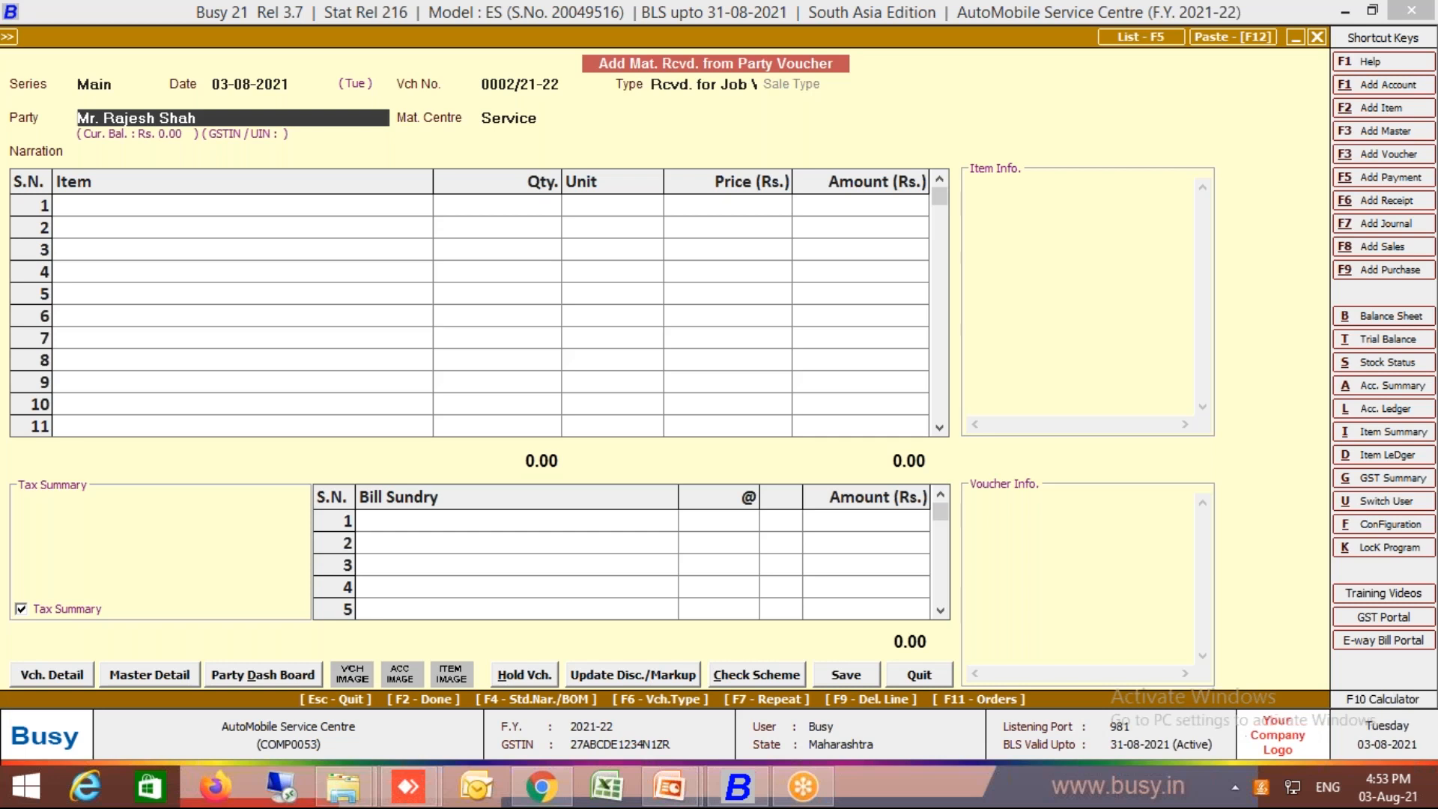
pyautogui.write('y')
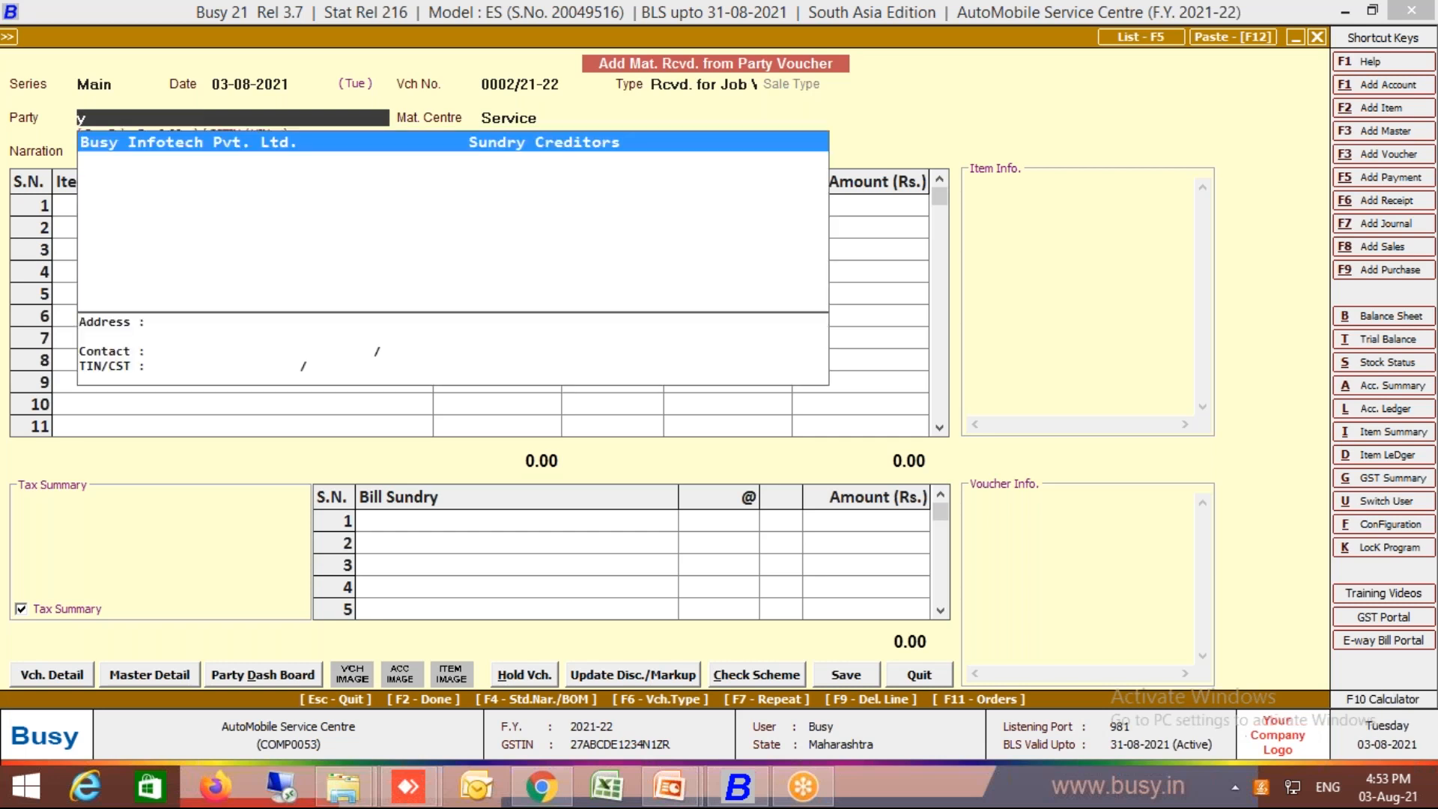
pyautogui.press('BackSpace')
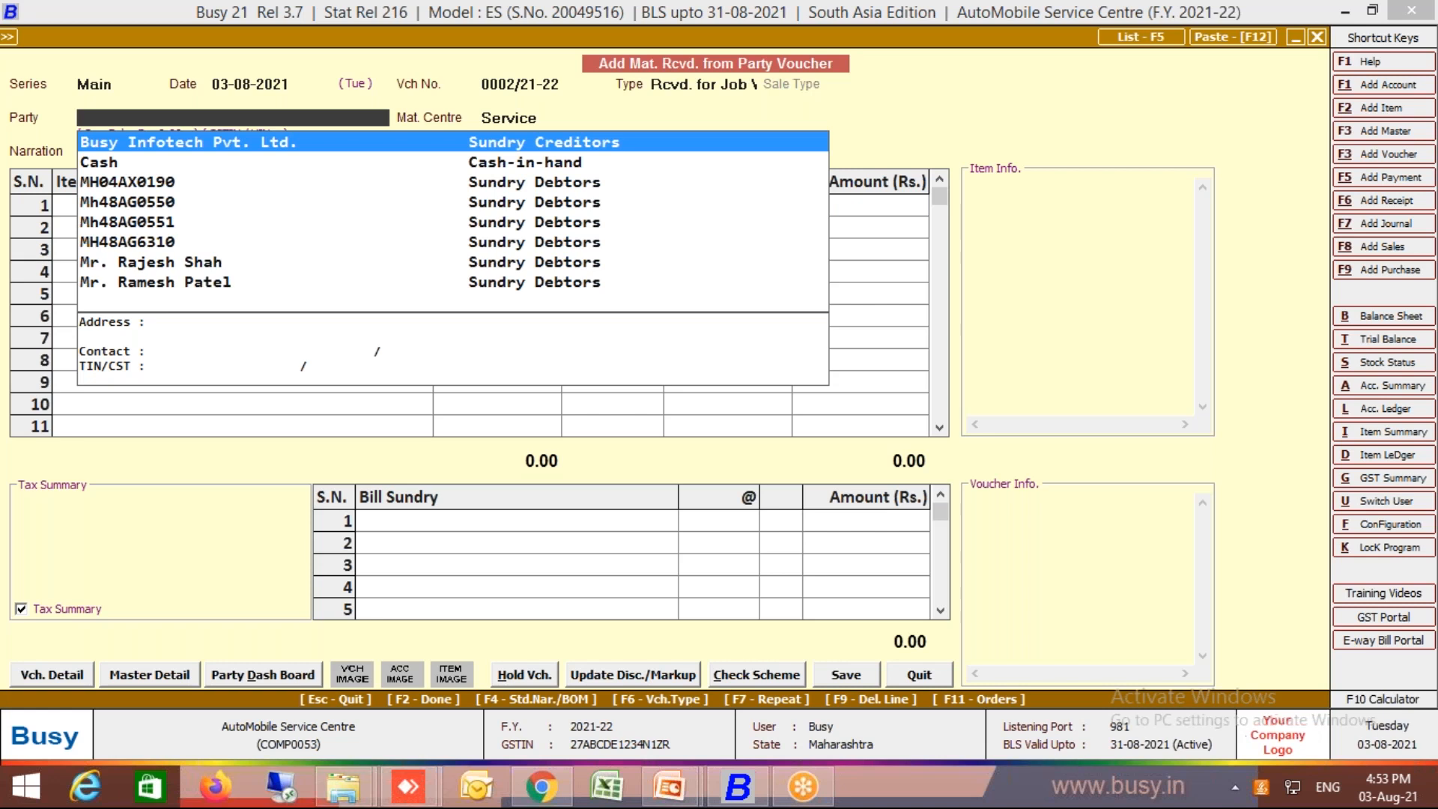
pyautogui.click(145, 246)
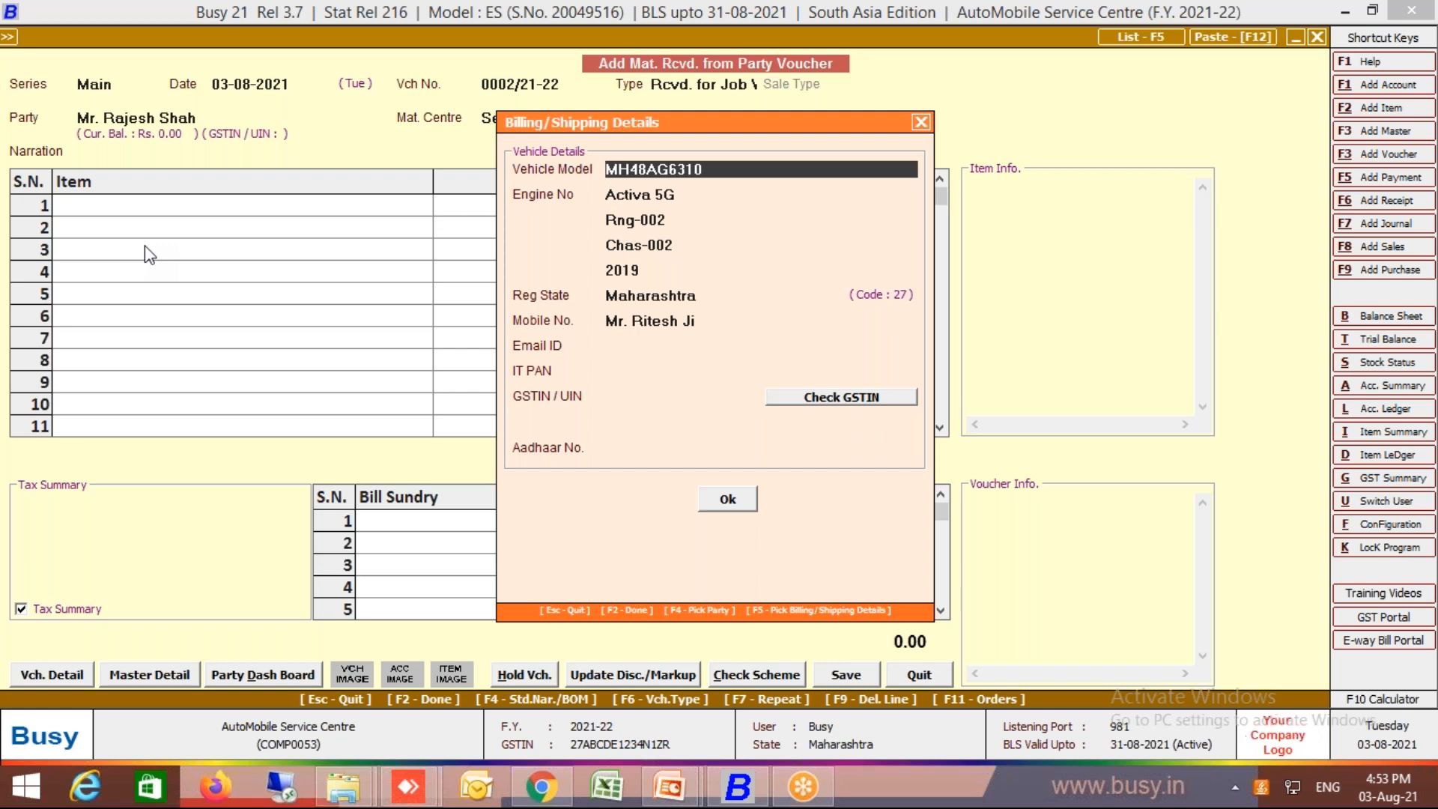
# - Accept the vehicle's prefilled billing/shipping details and proceed to the first item row, keeping the Service material centre and an empty narration
pyautogui.press('Return')
pyautogui.press('Return')
pyautogui.press('Return')
pyautogui.press('Return')
pyautogui.press('Return')
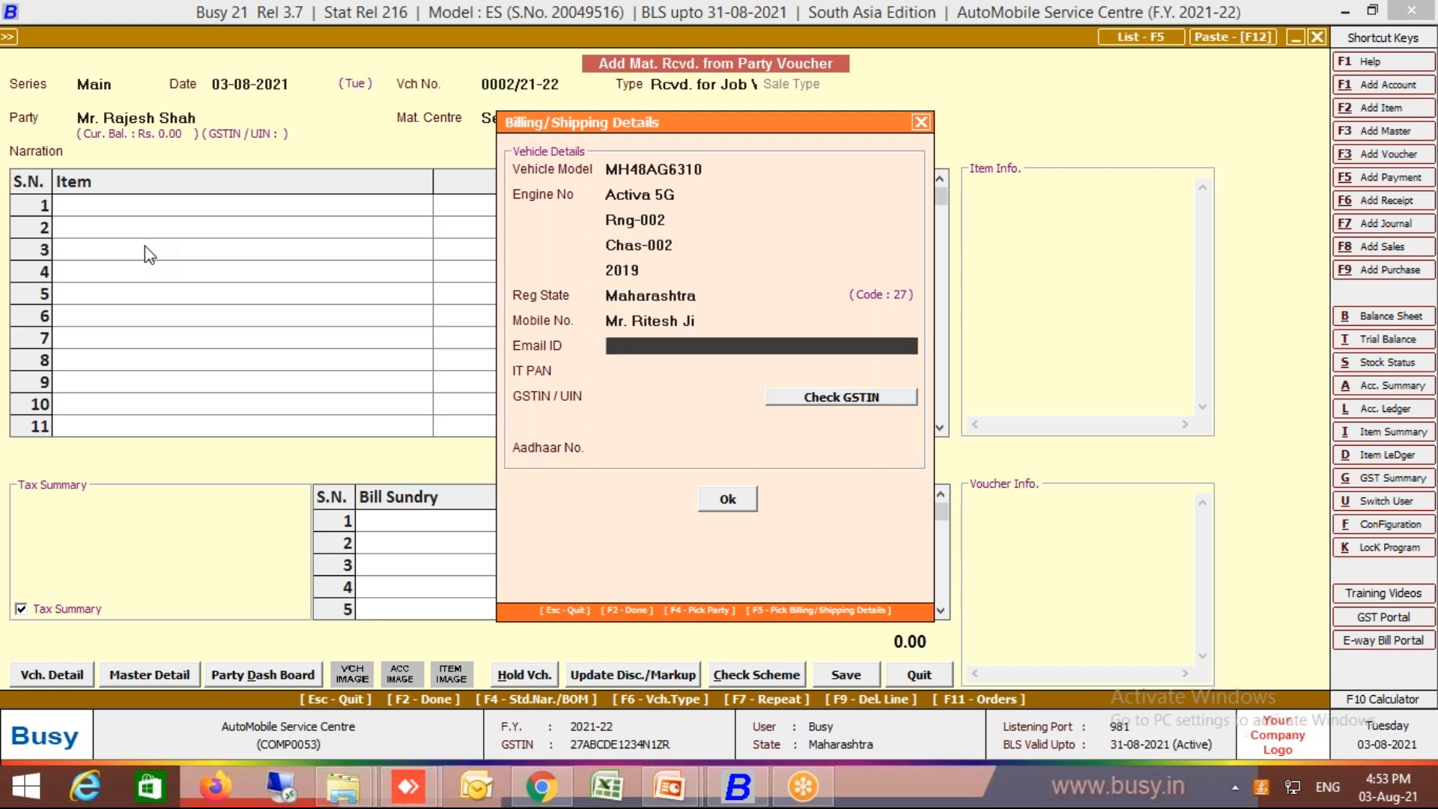
pyautogui.press('Return')
pyautogui.press('Return')
pyautogui.press('Return')
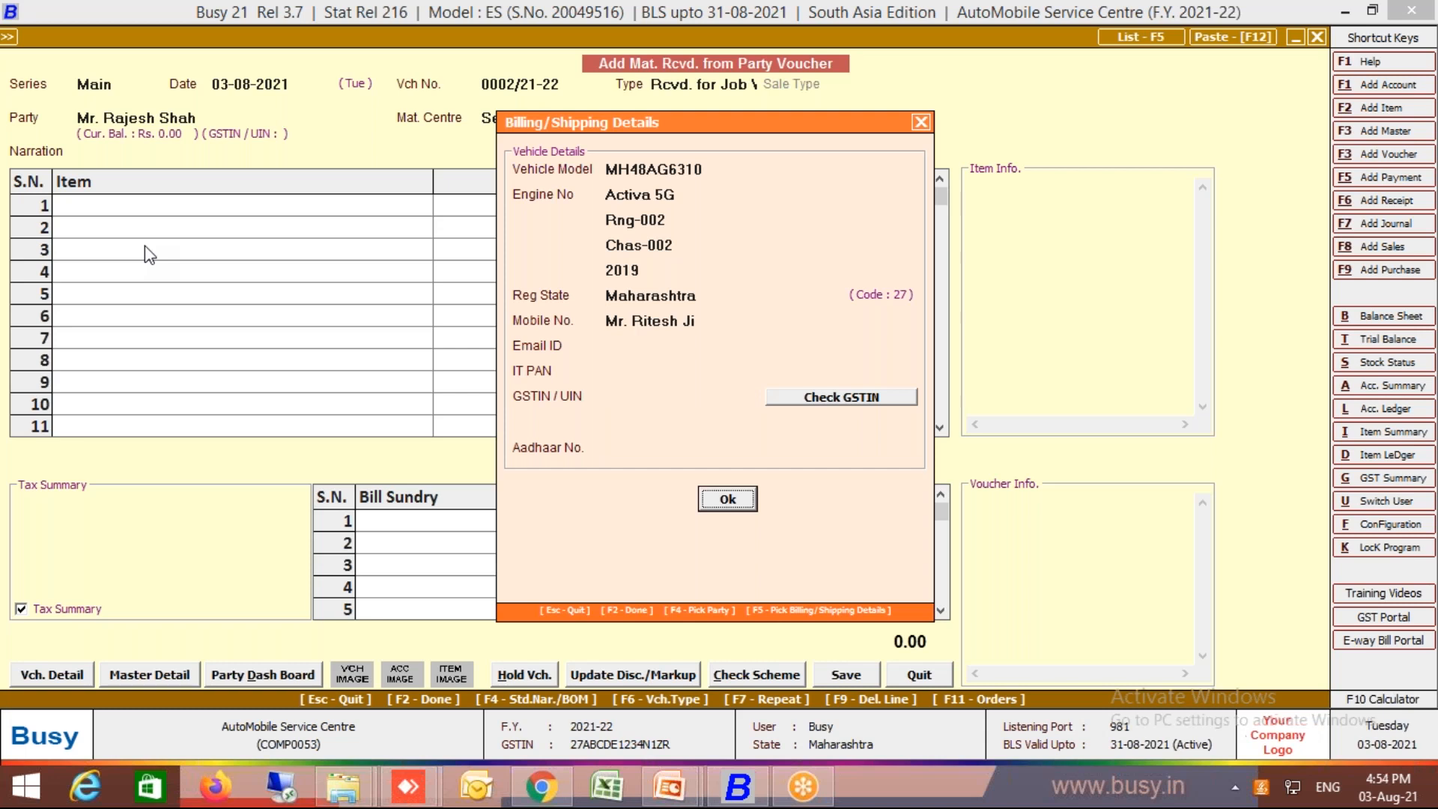
pyautogui.press('Return')
pyautogui.press('Return')
pyautogui.press('Return')
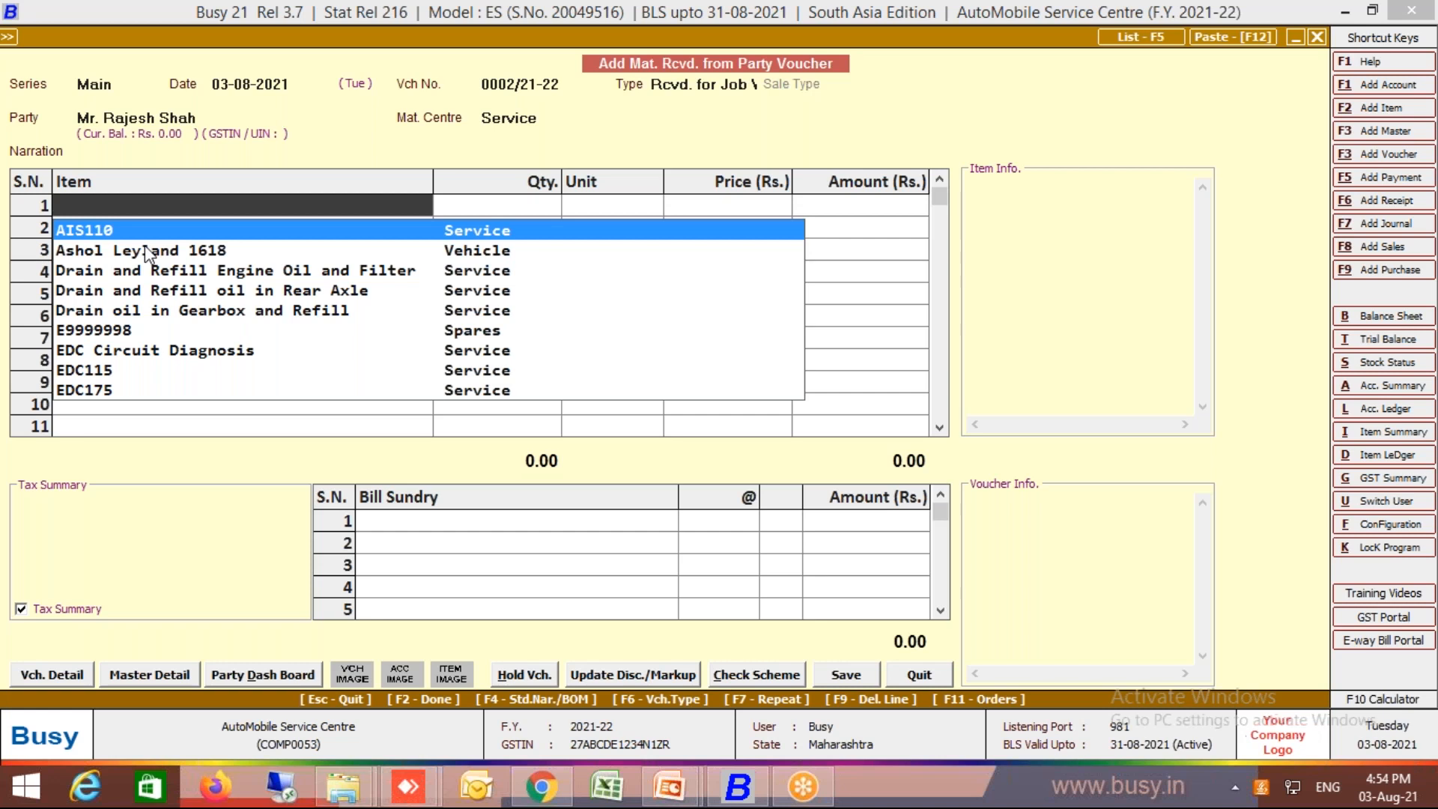
pyautogui.write('e')
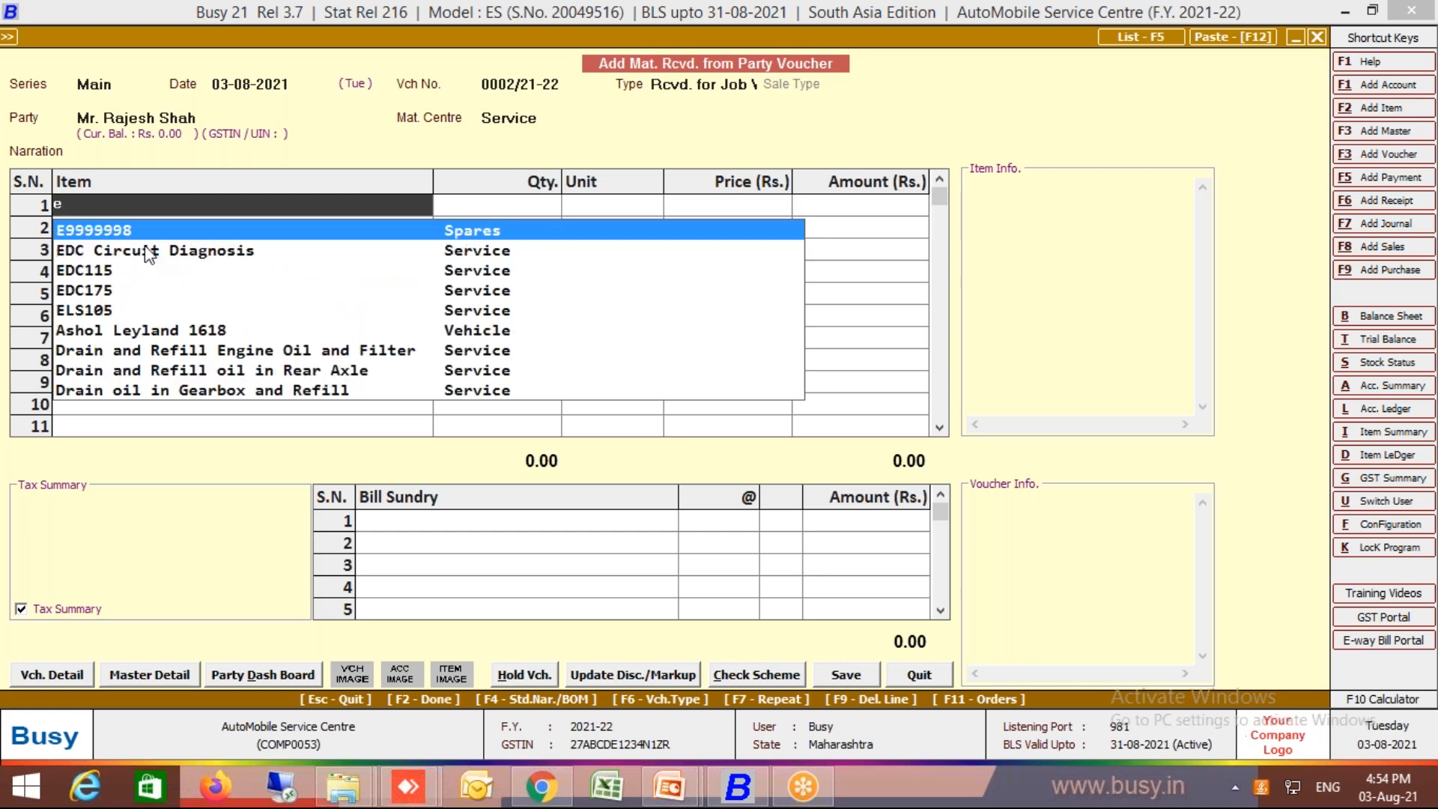
pyautogui.press('BackSpace')
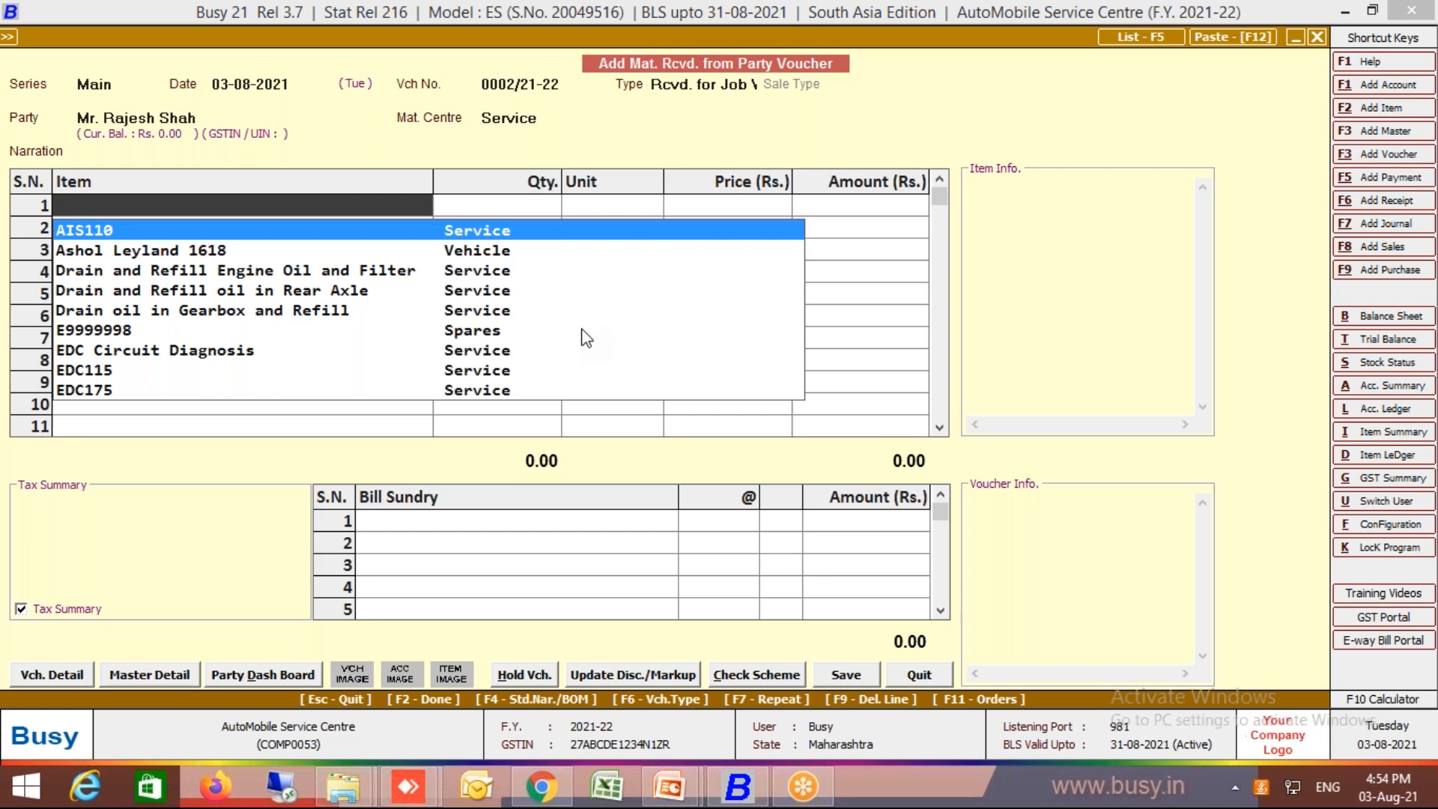
pyautogui.write('e')
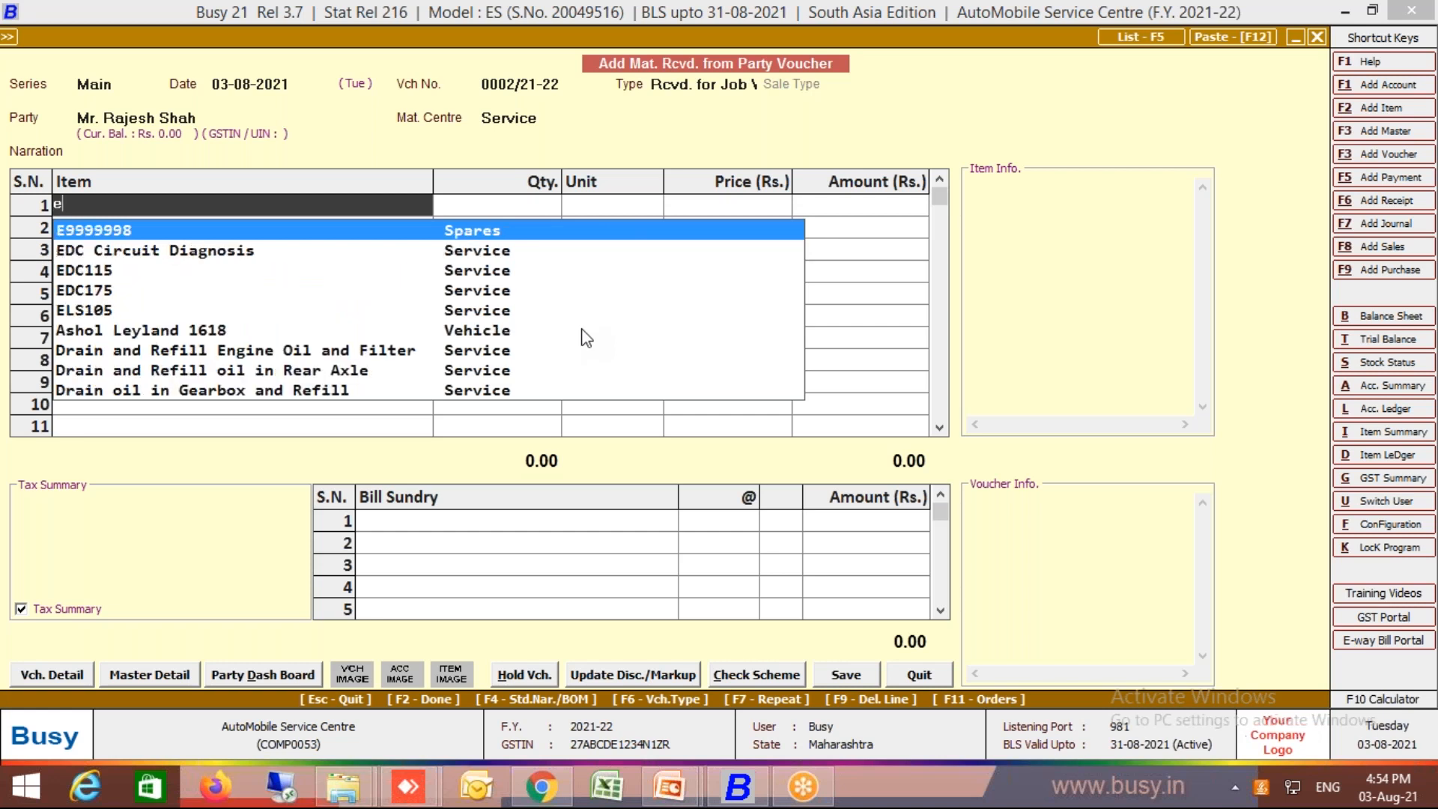
pyautogui.press('BackSpace')
pyautogui.write('t')
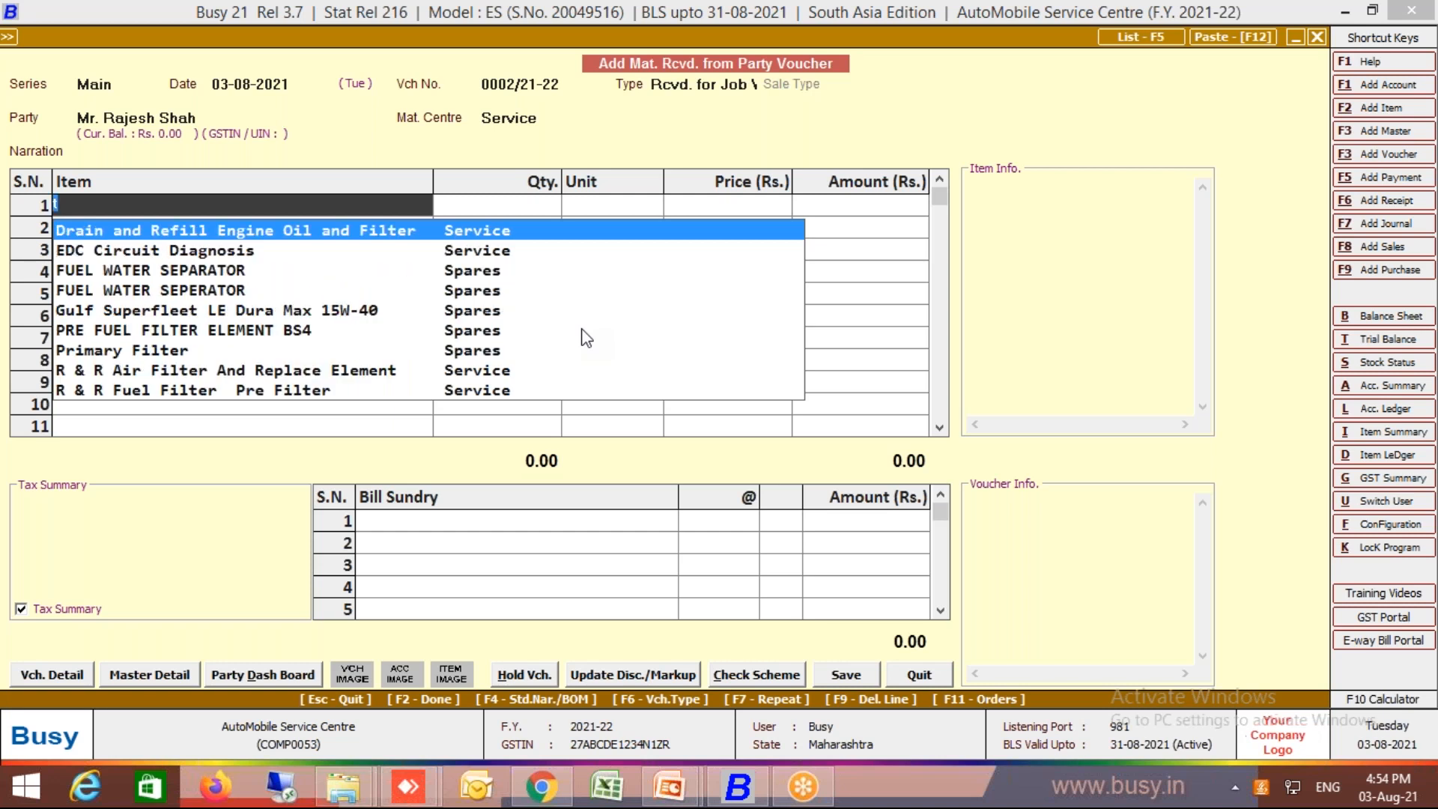
pyautogui.press('BackSpace')
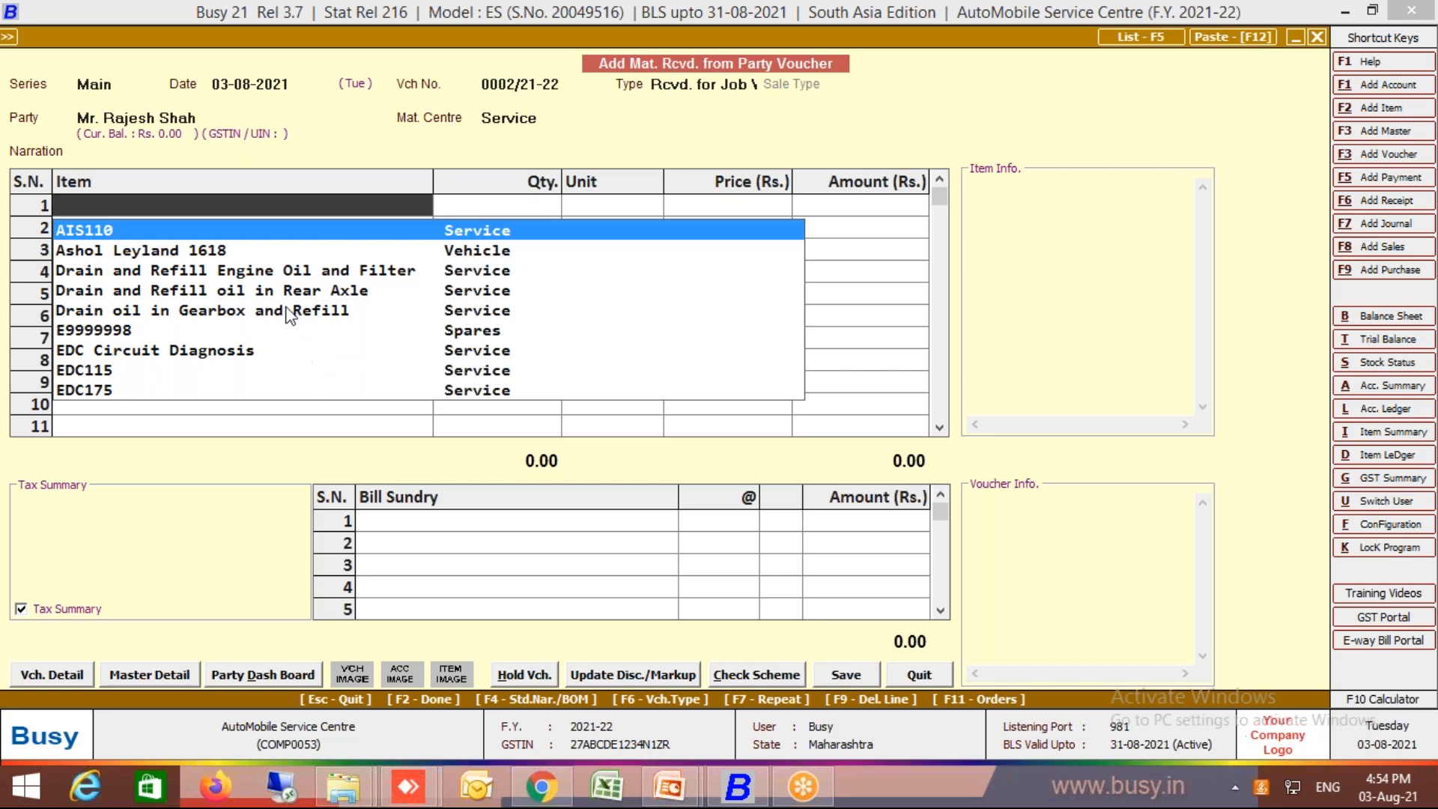
# - Create a new item master named Activa 5G in the Vehicle group with unit Pcs
pyautogui.press('F3')
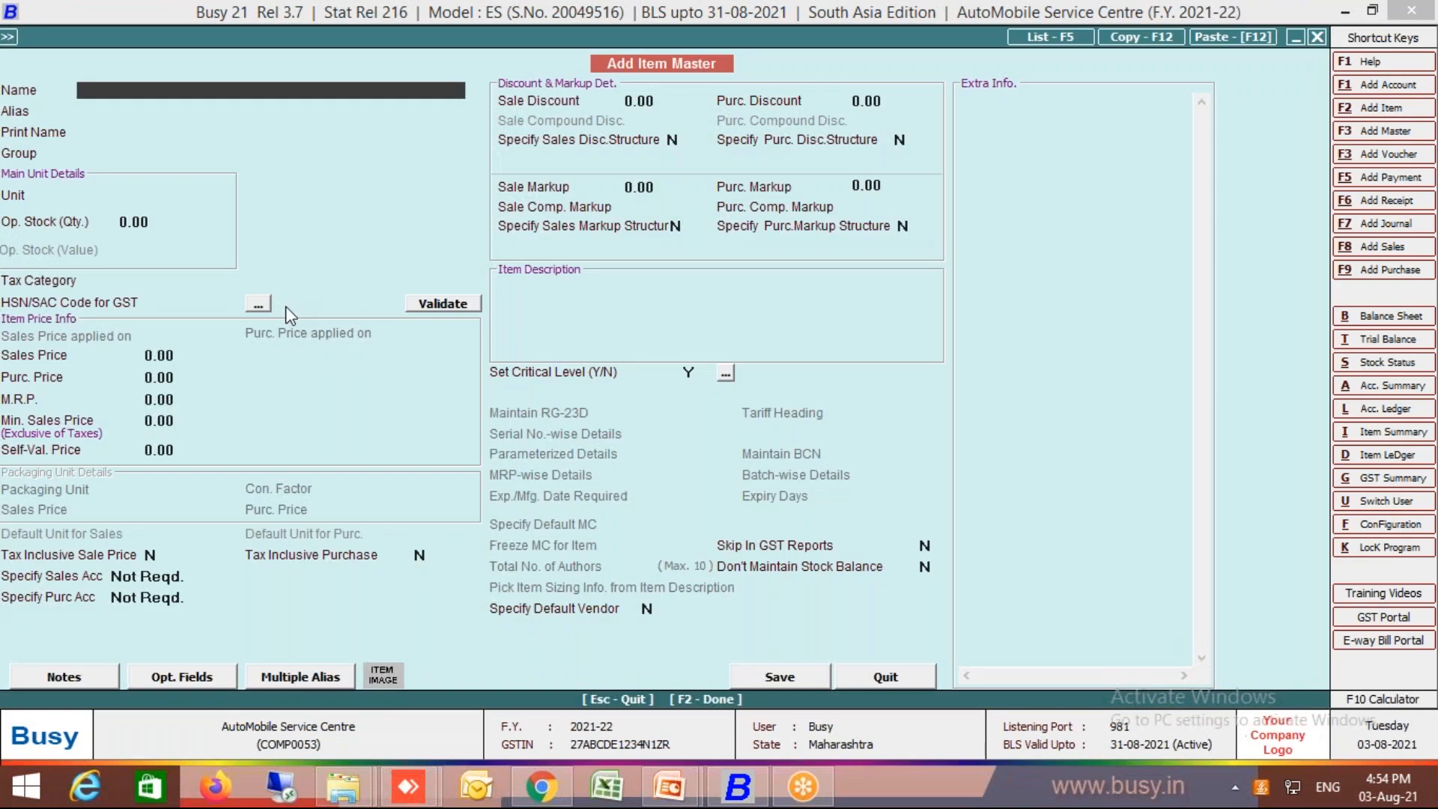
pyautogui.write('Activa 5G')
pyautogui.press('Return')
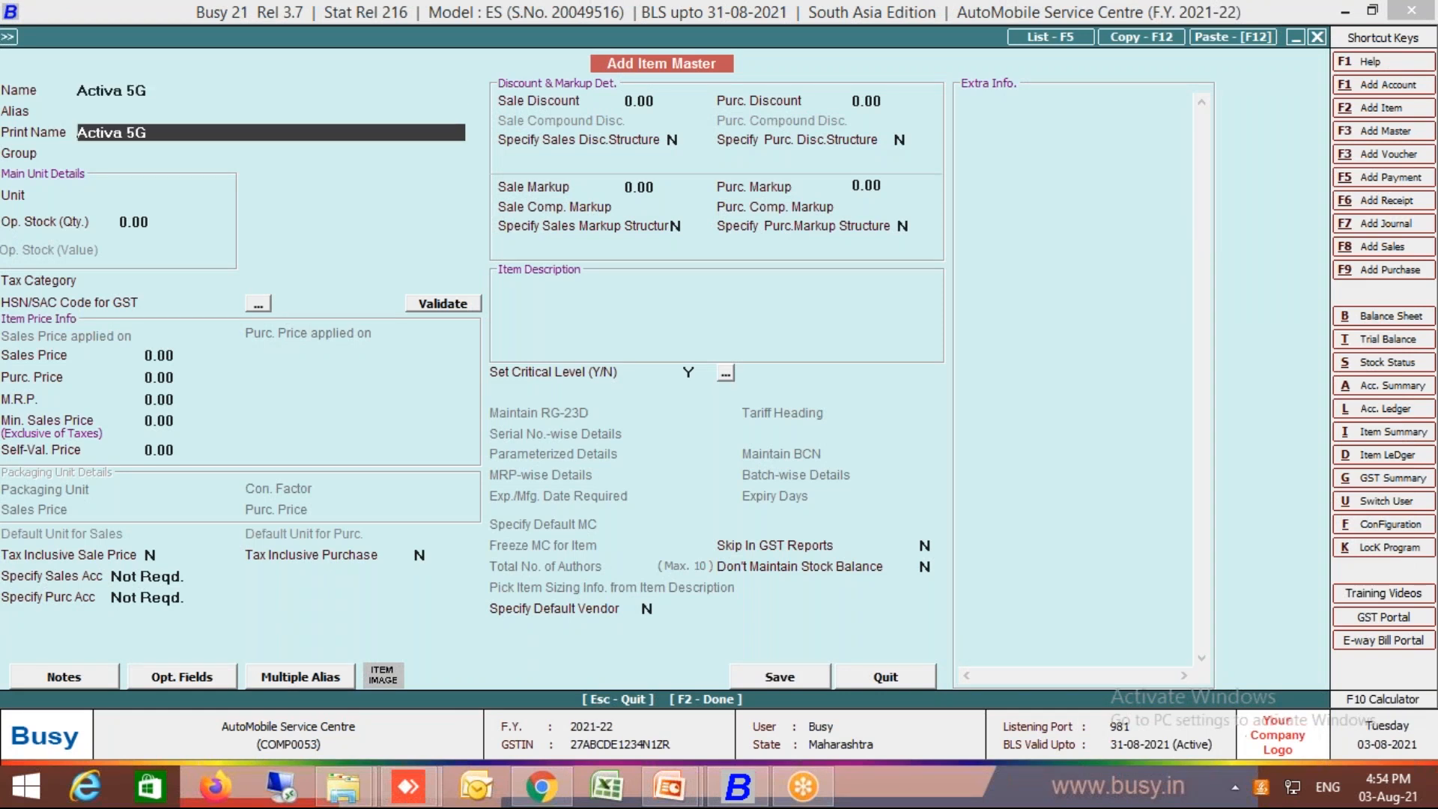
pyautogui.press('Return')
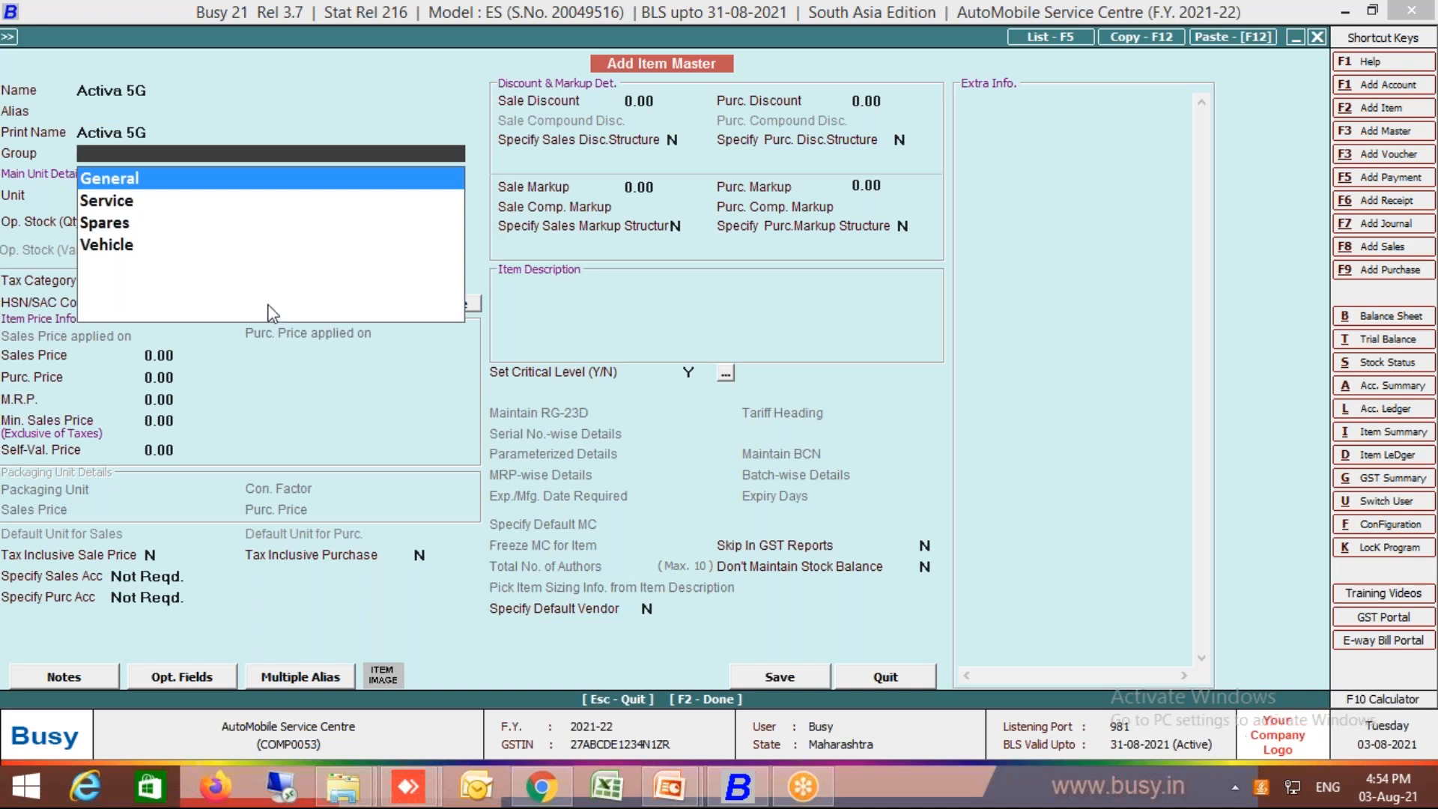
pyautogui.doubleClick(135, 247)
pyautogui.write('pc')
pyautogui.press('Return')
pyautogui.press('Return')
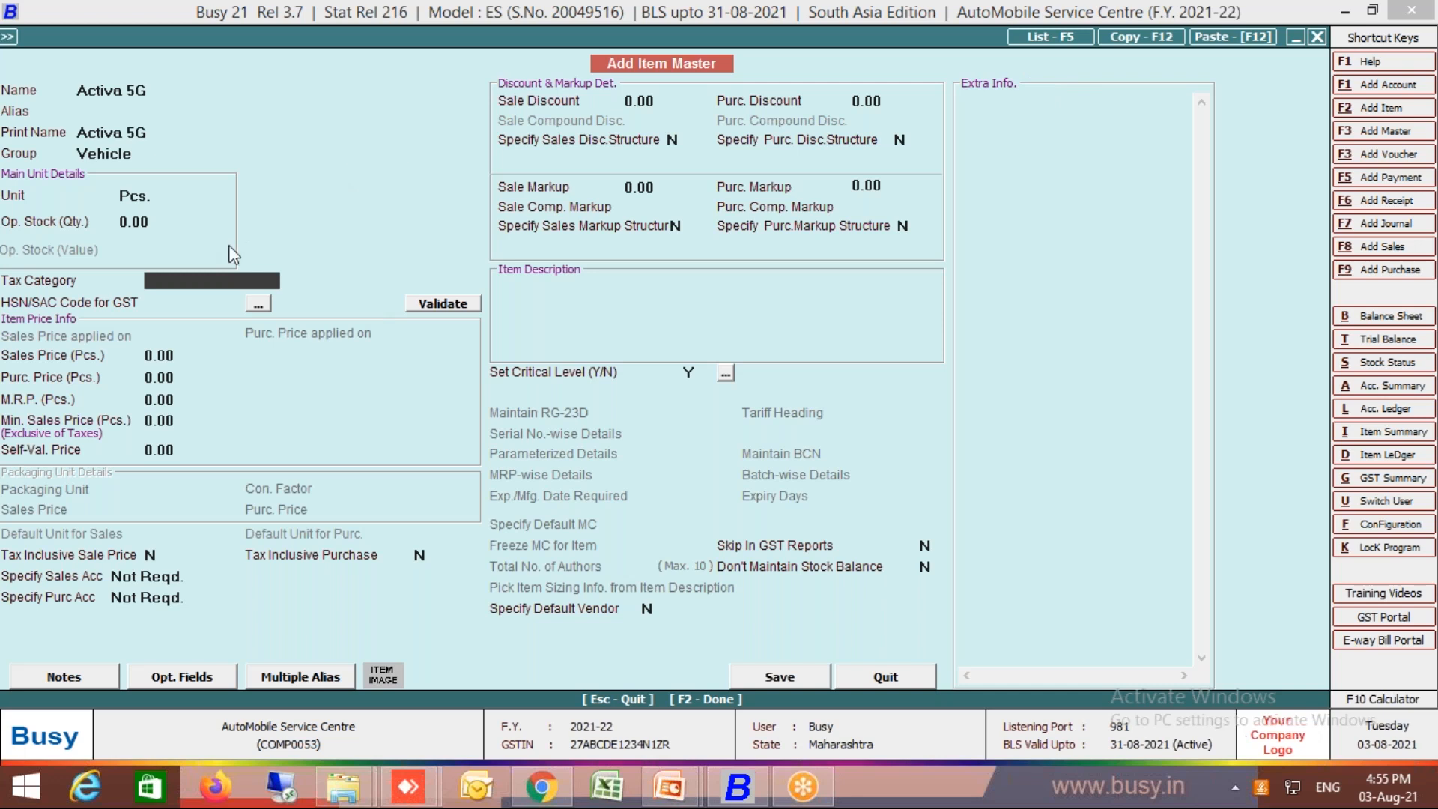
# - Set the item's tax category to None, leave its prices at 0.00, and save it without an HSN/SAC code
pyautogui.press('Return')
pyautogui.press('Return')
pyautogui.press('Return')
pyautogui.press('Return')
pyautogui.press('Return')
pyautogui.press('Return')
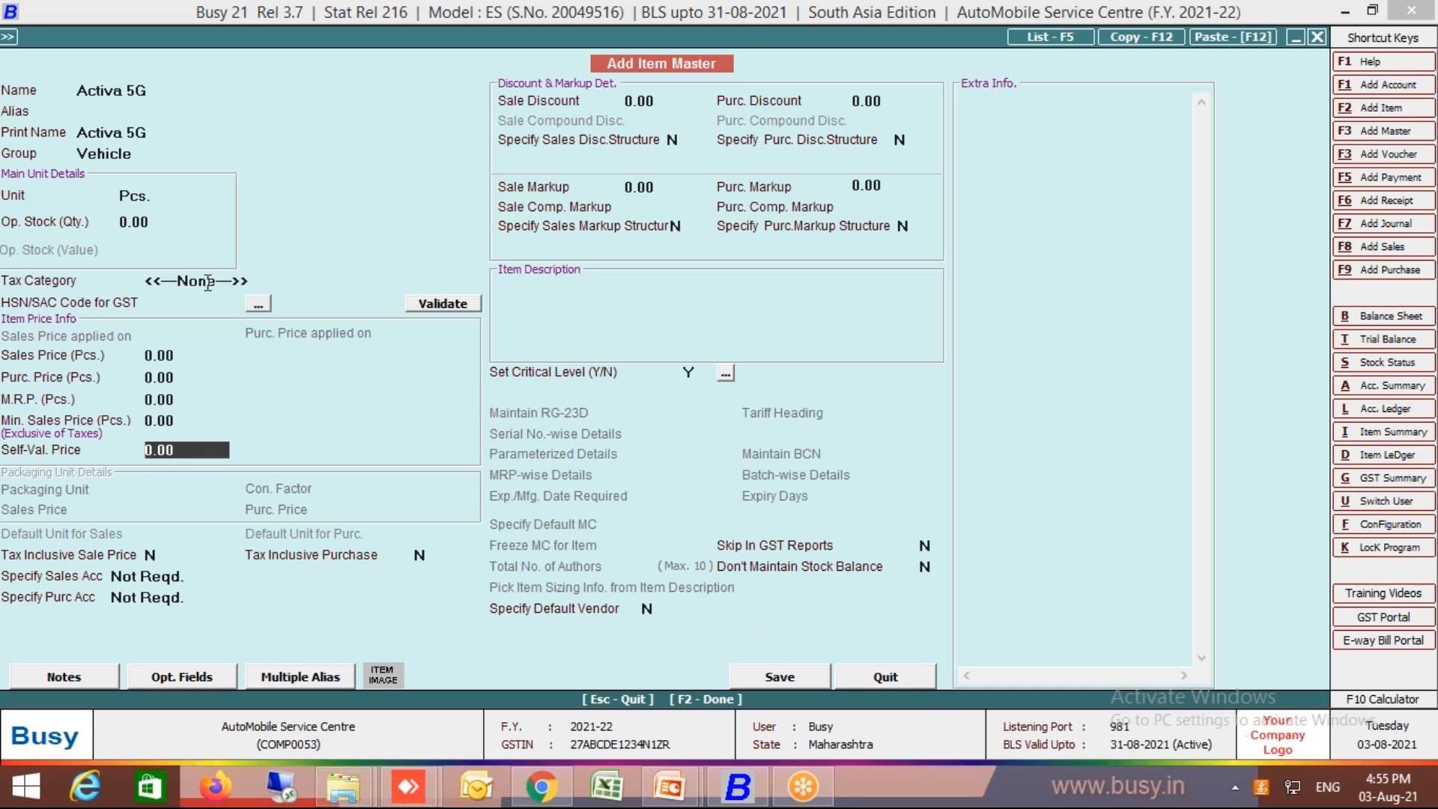
pyautogui.press('Return')
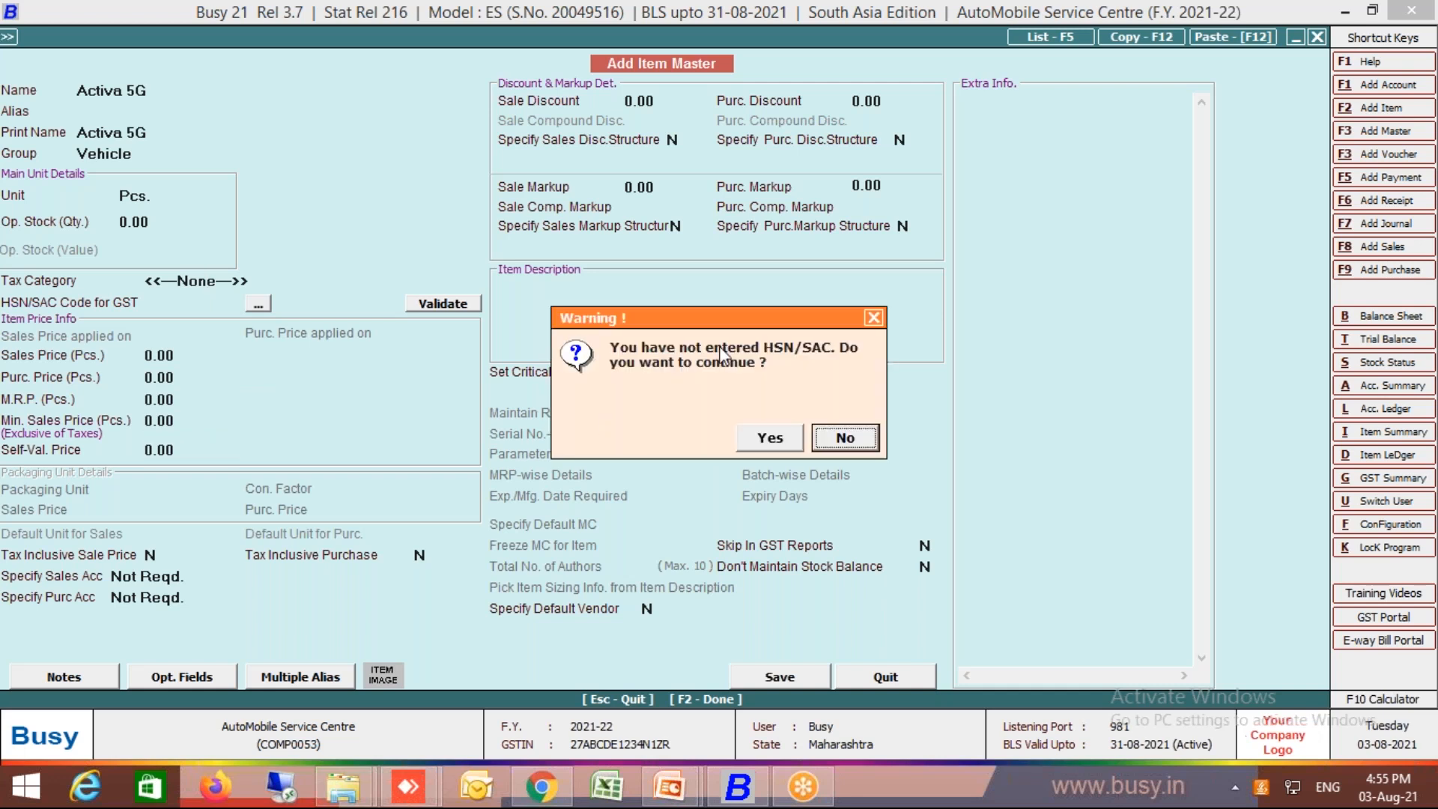
pyautogui.click(790, 440)
pyautogui.click(790, 441)
# - Set the Activa 5G quantity to 1 and the job's delivery date to 5.8, keeping the suggested job ID
pyautogui.write('1')
pyautogui.press('Return')
pyautogui.press('Return')
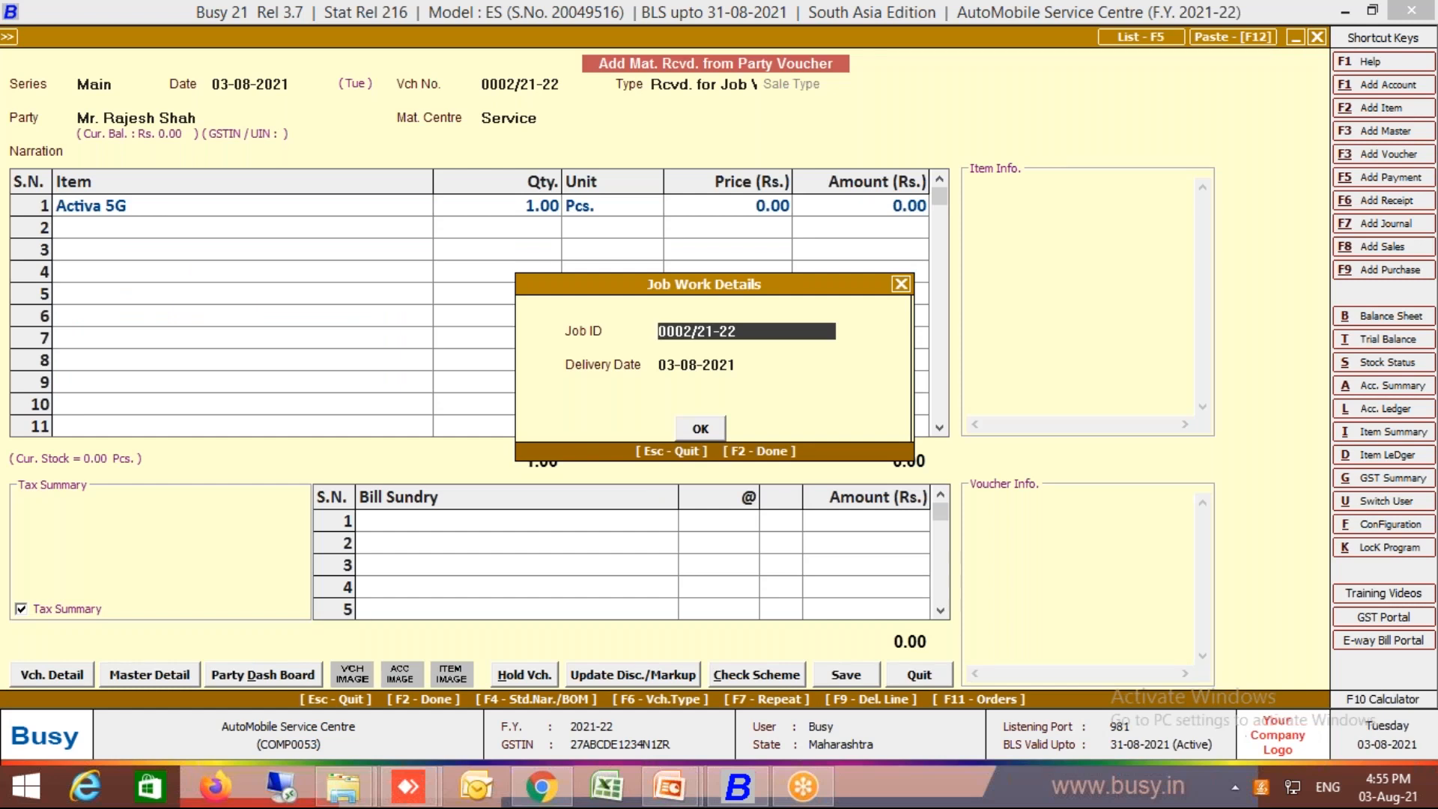
pyautogui.press('Return')
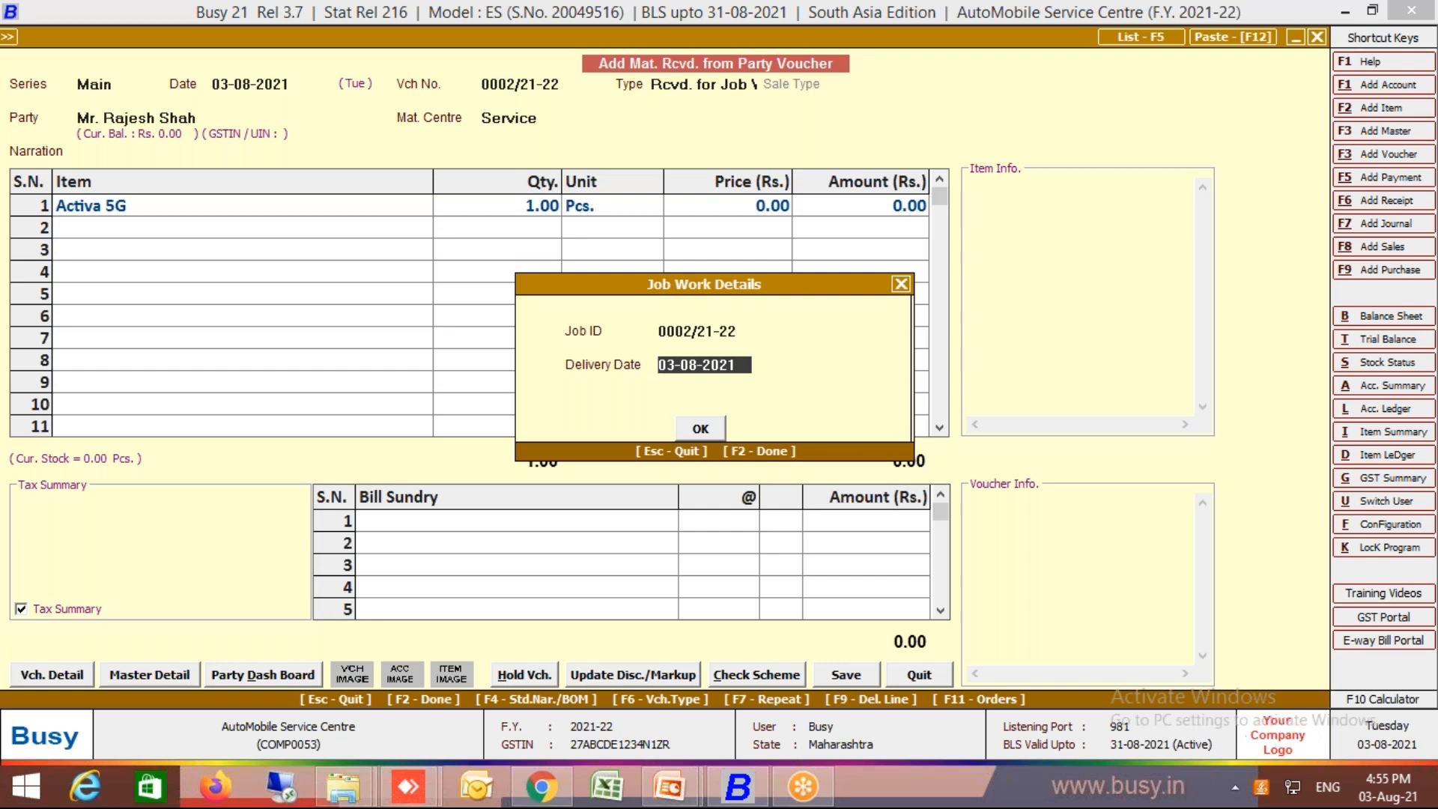
pyautogui.write('5.8')
pyautogui.press('Return')
pyautogui.press('Return')
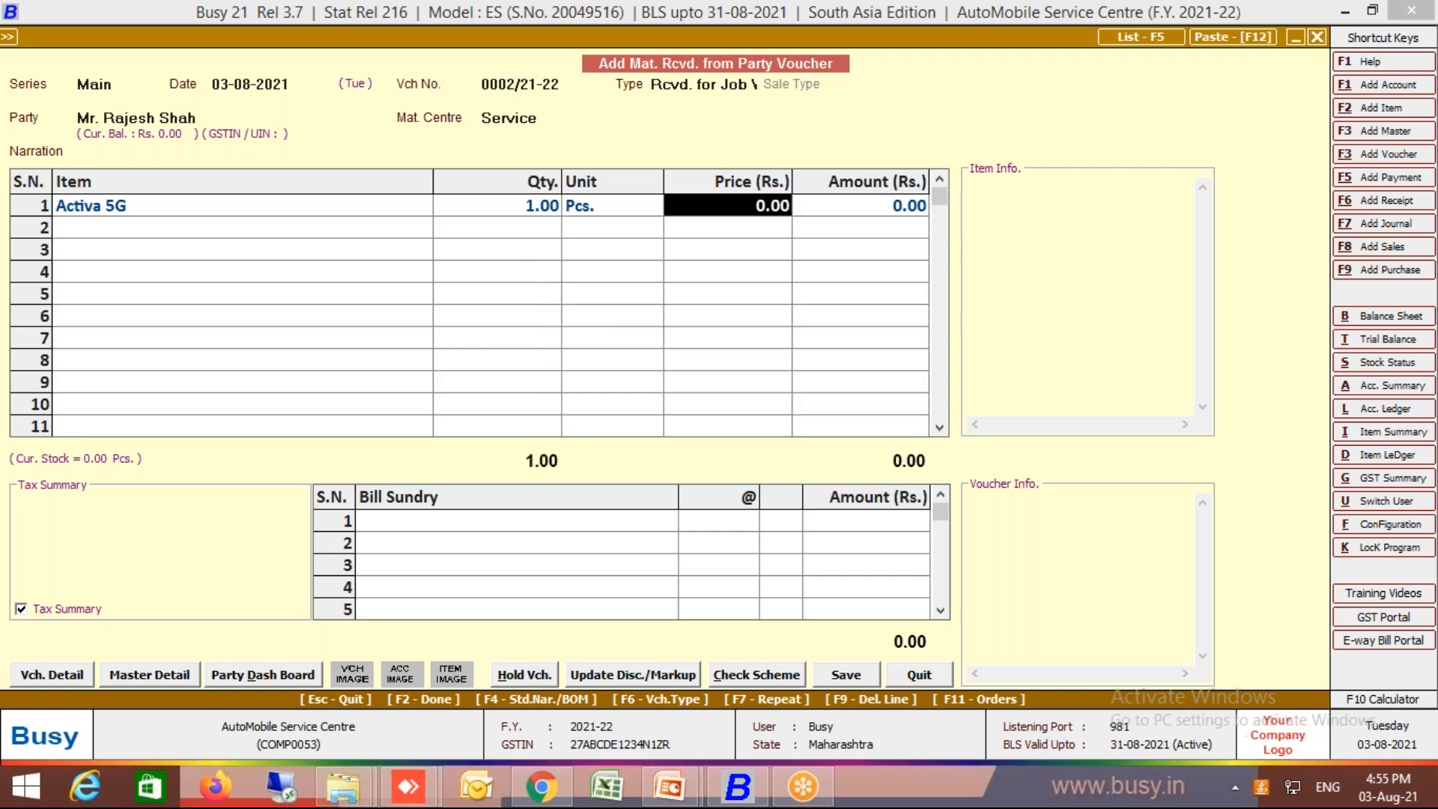
# - Keep the Activa 5G price at 0.00, add no further items, and save the material-received voucher
pyautogui.press('Return')
pyautogui.press('Return')
pyautogui.press('Return')
pyautogui.press('Return')
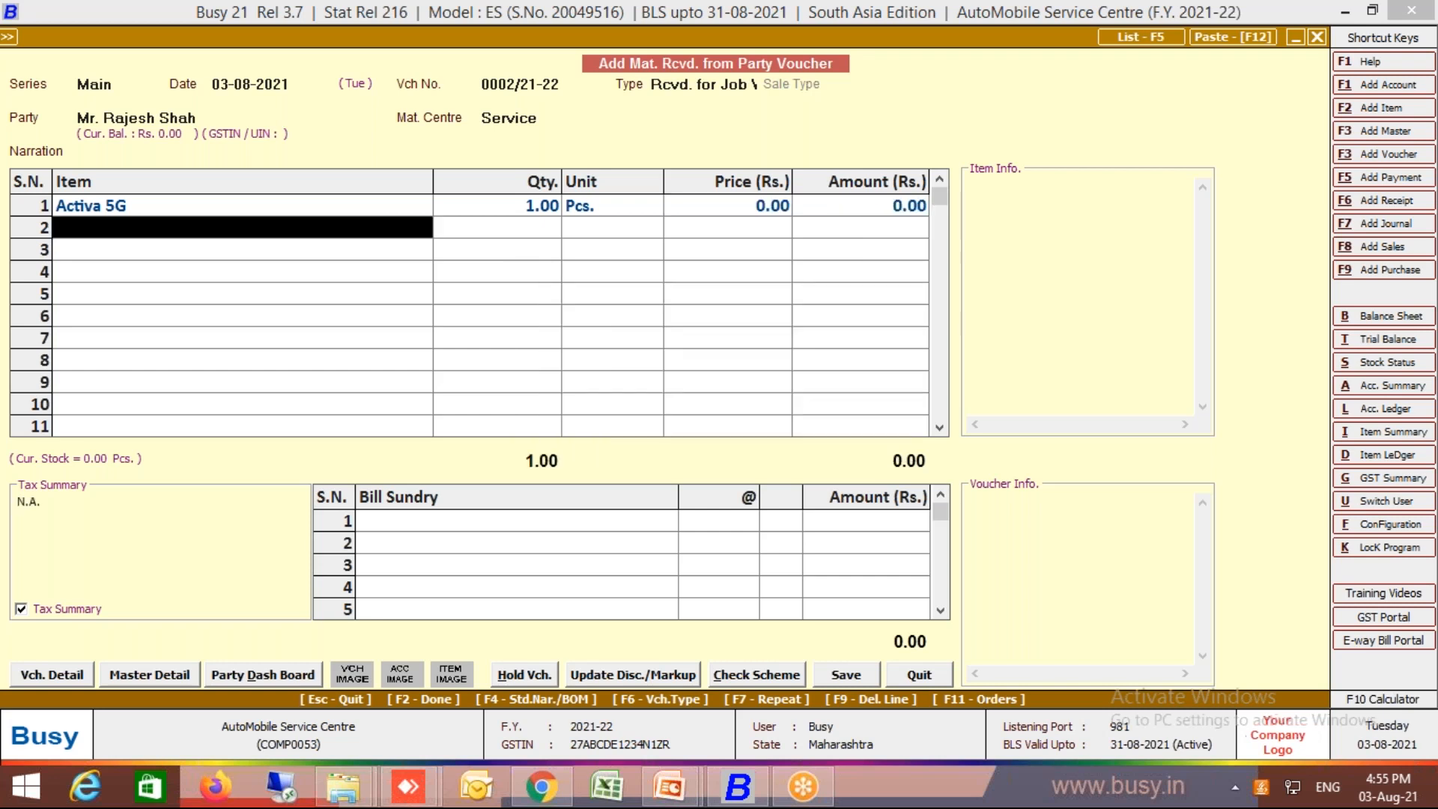
pyautogui.press('Return')
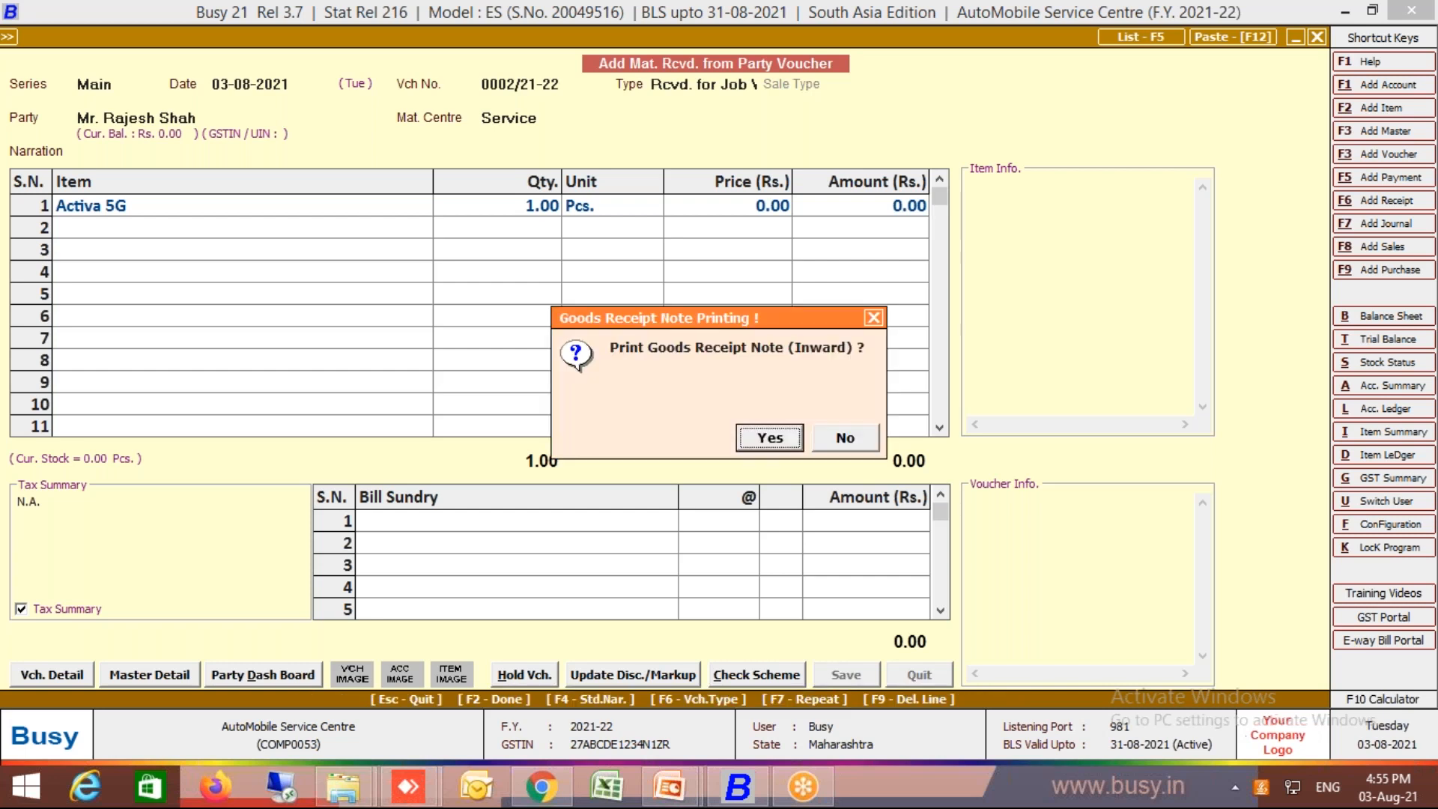
# - Preview the goods receipt note in the Inward format, examine the vehicle inward slip down to its signature area, and close it
pyautogui.press('Return')
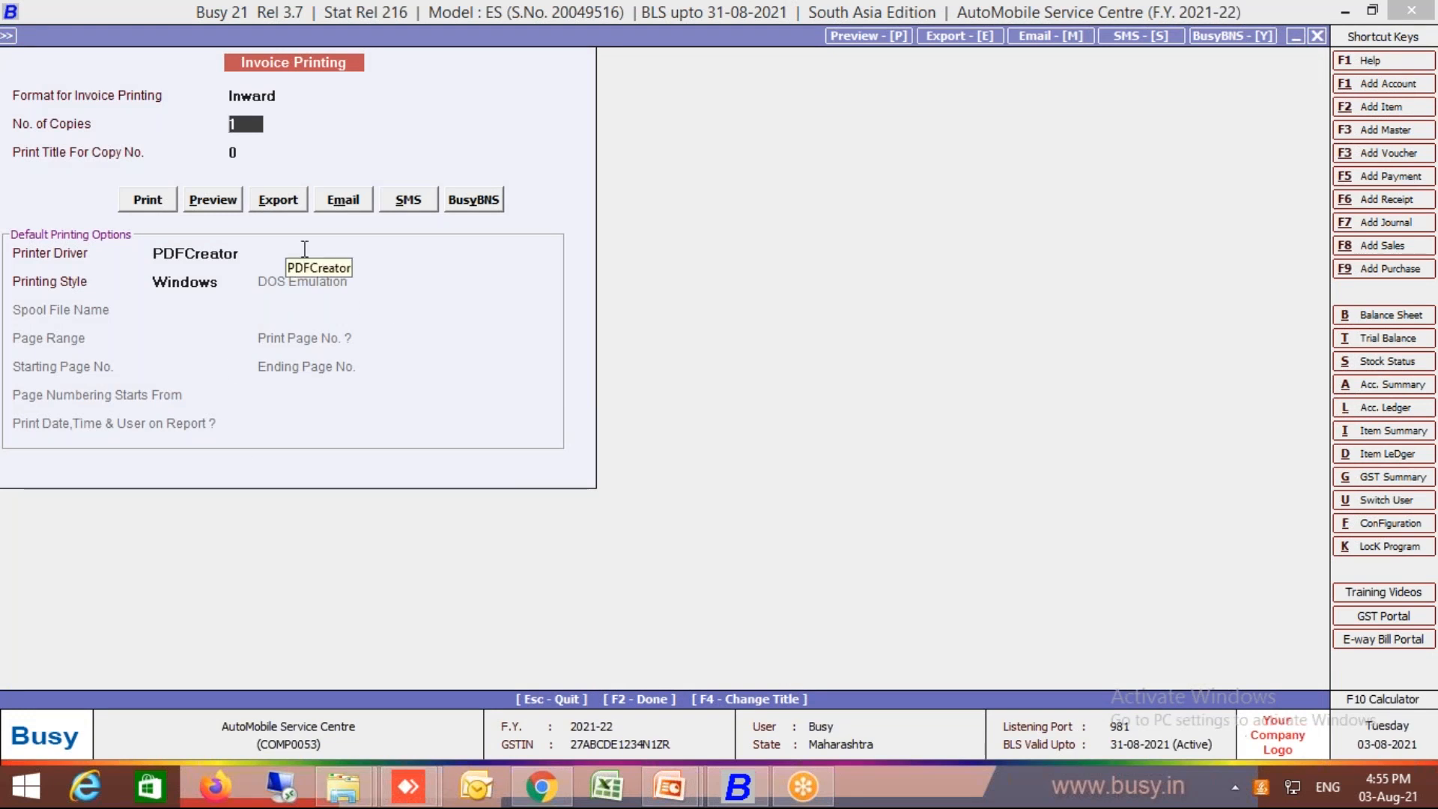
pyautogui.click(214, 200)
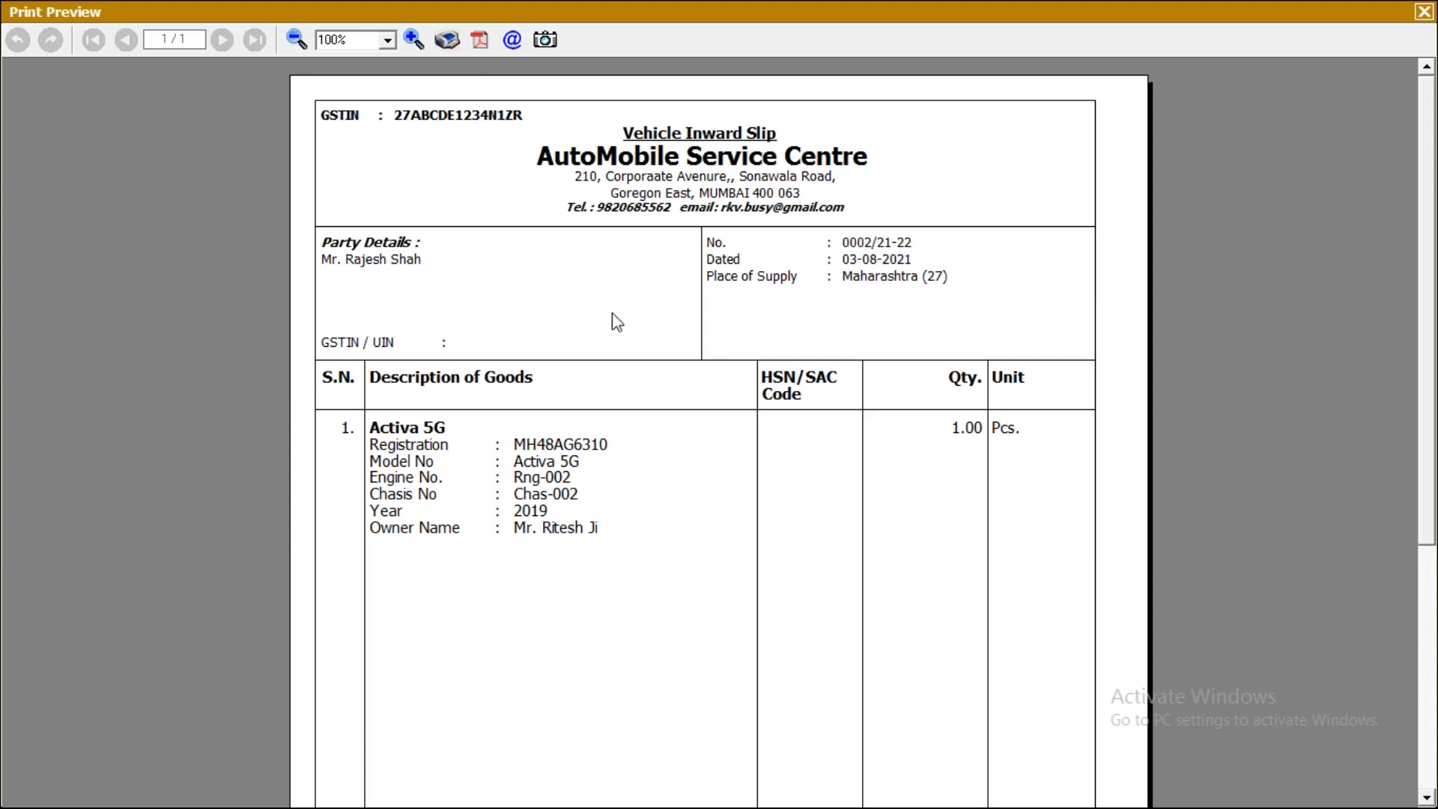
pyautogui.click(1428, 640)
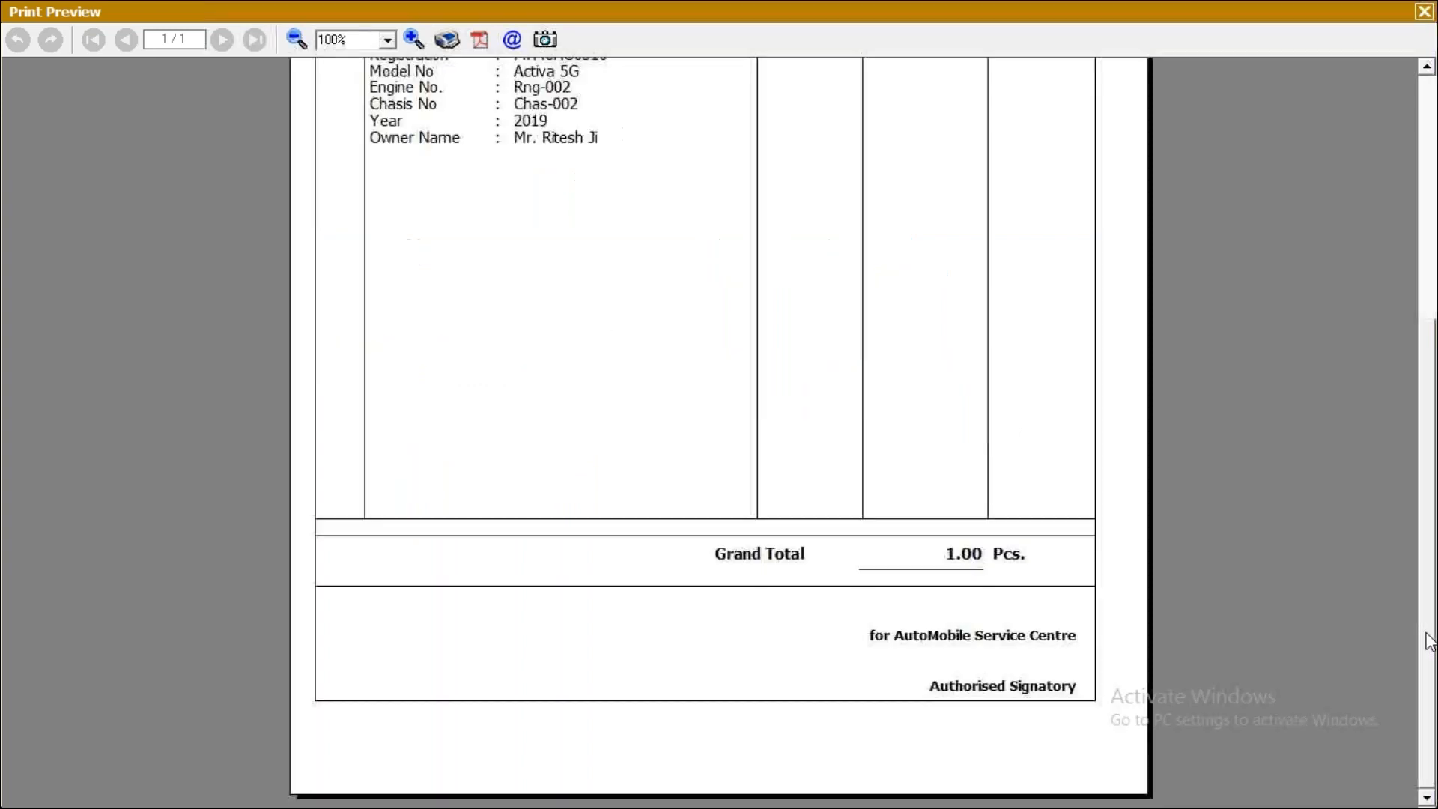
pyautogui.click(1427, 116)
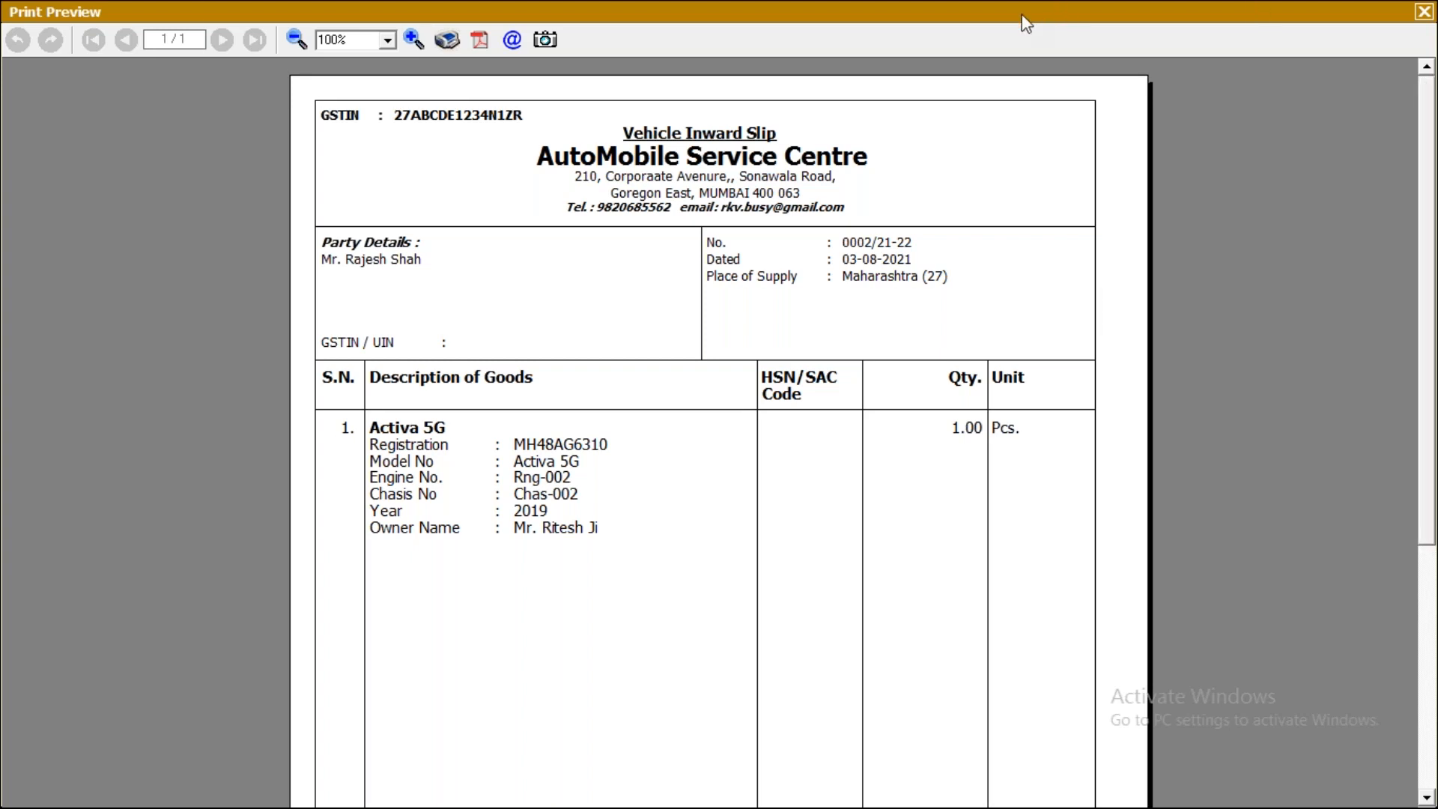
pyautogui.click(1423, 12)
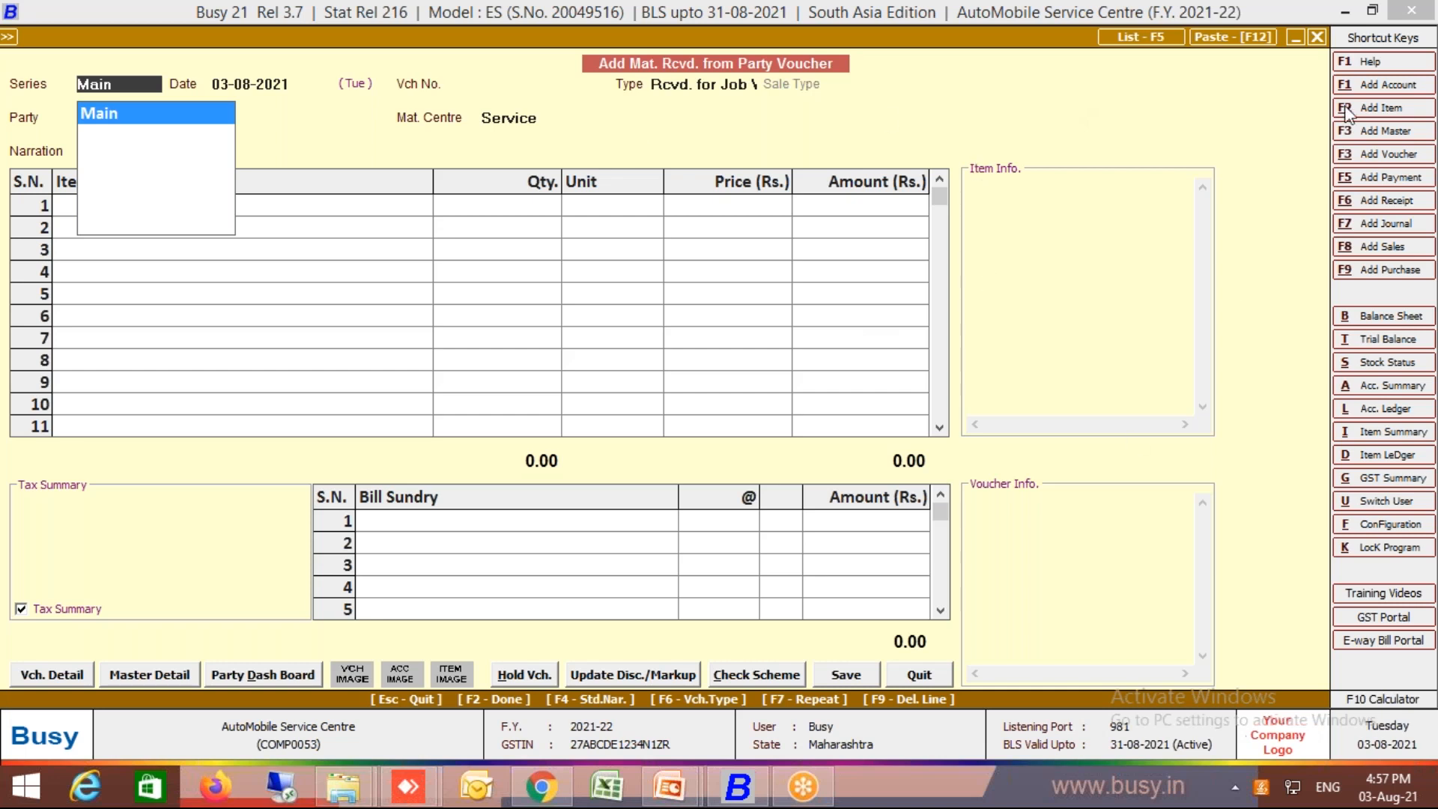
# - Leave the blank material-received voucher and start adding a Material Issued to Party voucher
pyautogui.click(403, 357)
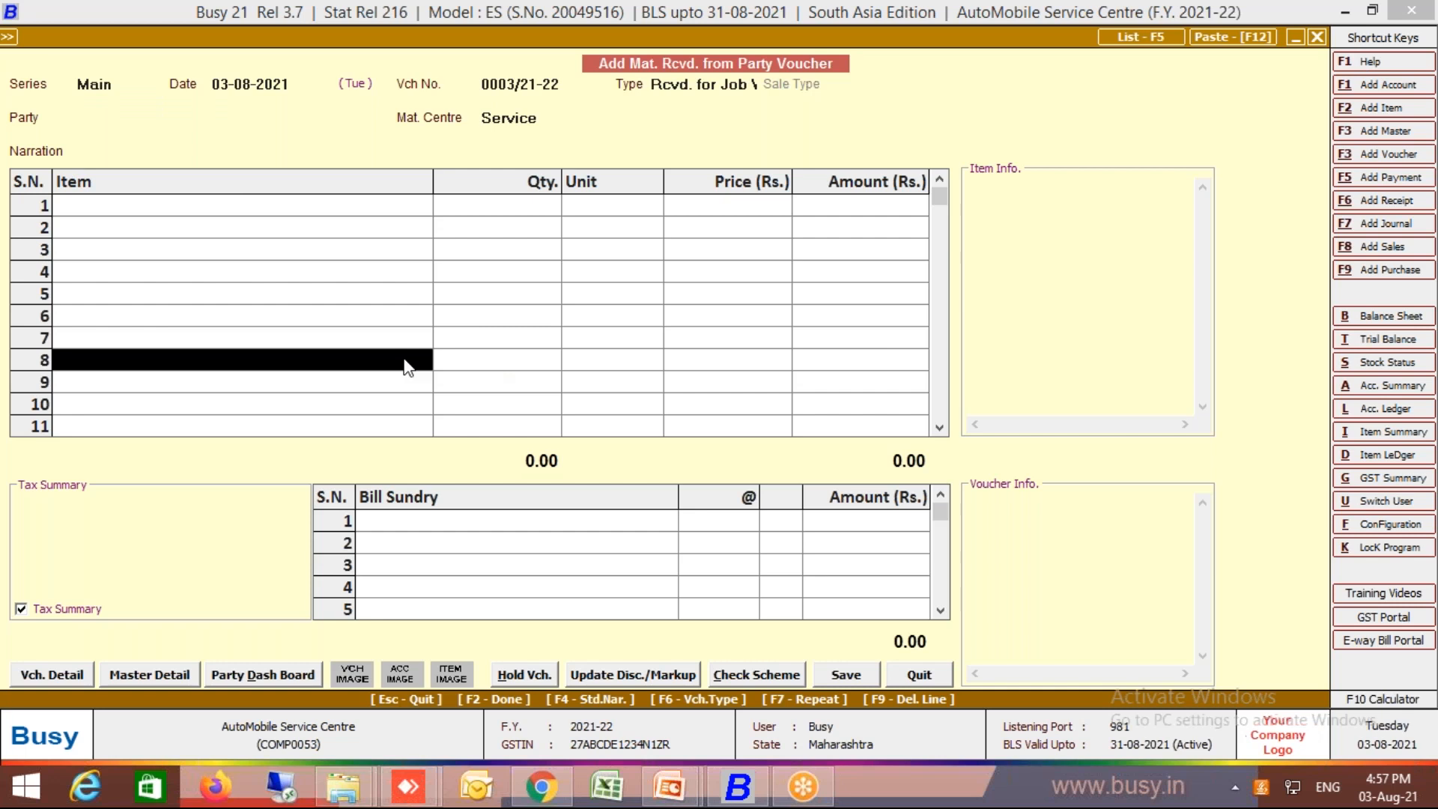
pyautogui.press('Escape')
pyautogui.press('Escape')
pyautogui.click(313, 392)
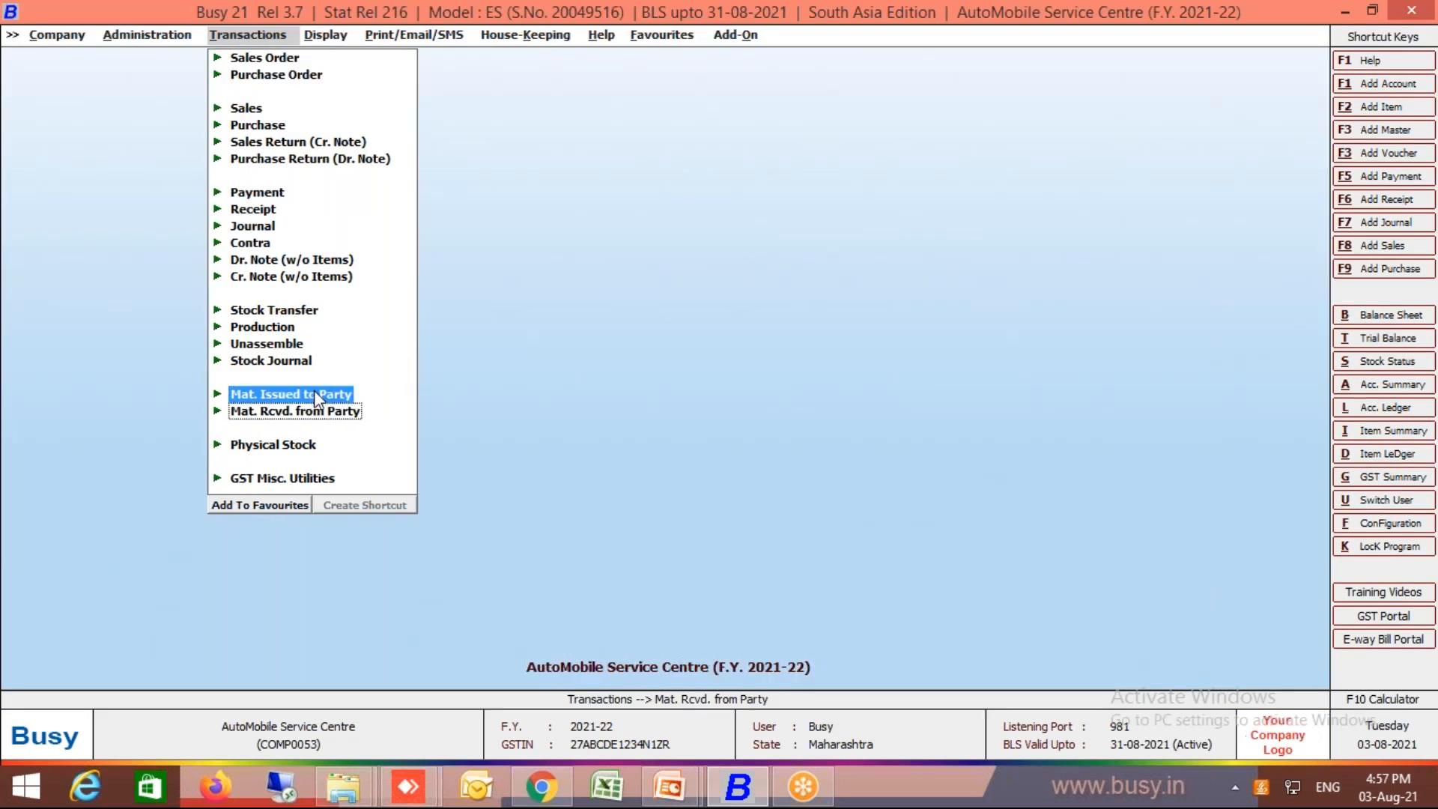
pyautogui.click(287, 412)
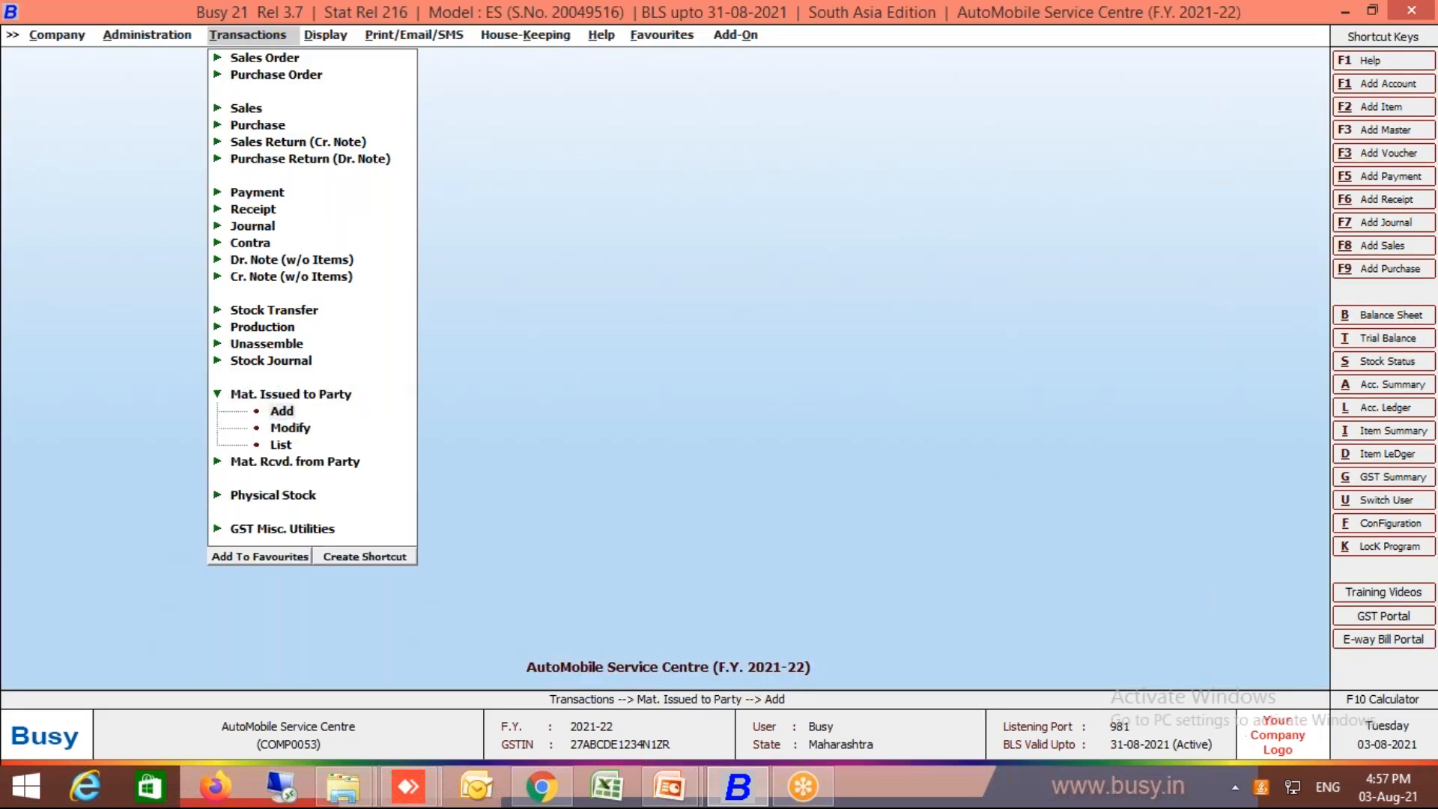
# - Open the new voucher with series Main, date 3.8, and the L/GST-ItemWise sale type
pyautogui.press('Return')
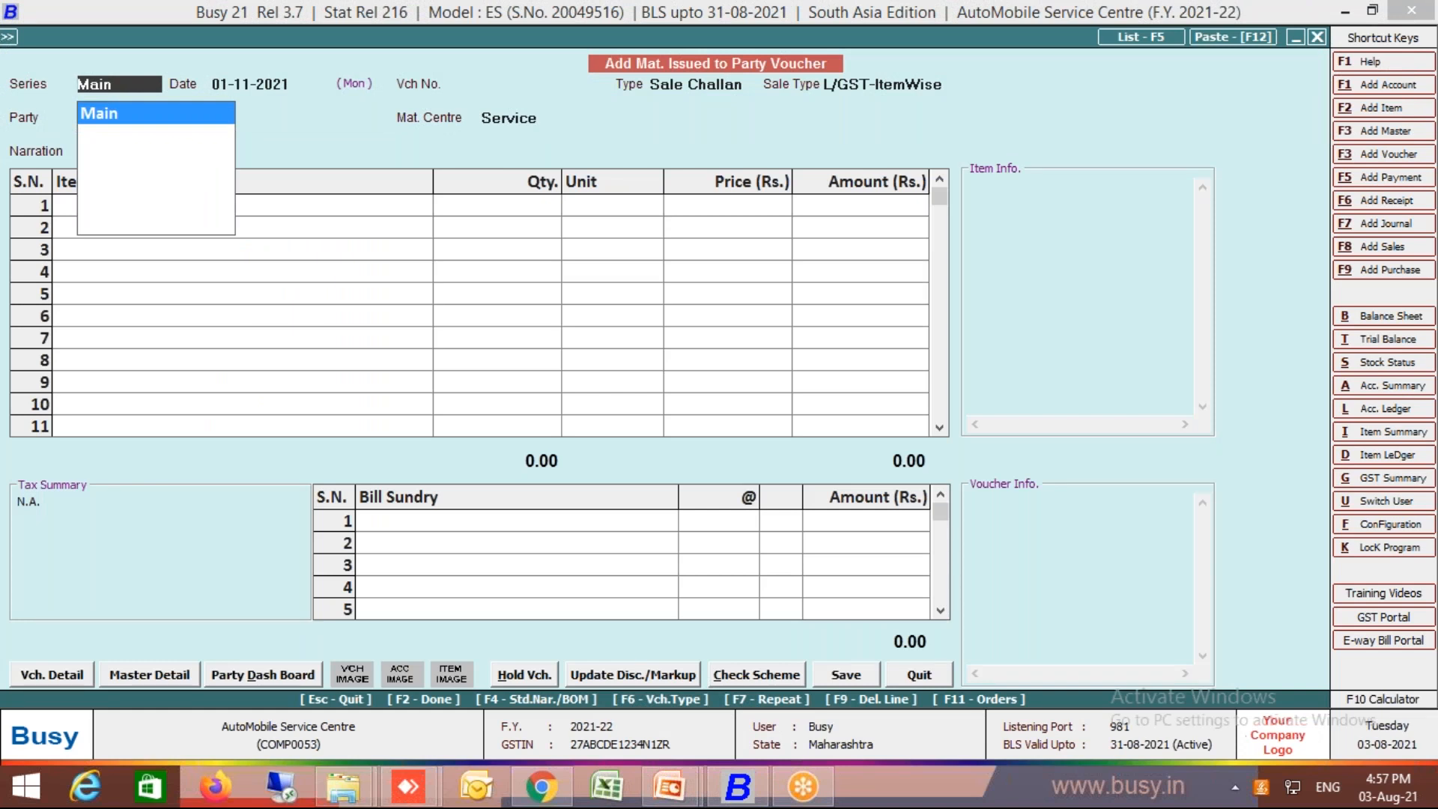
pyautogui.press('Return')
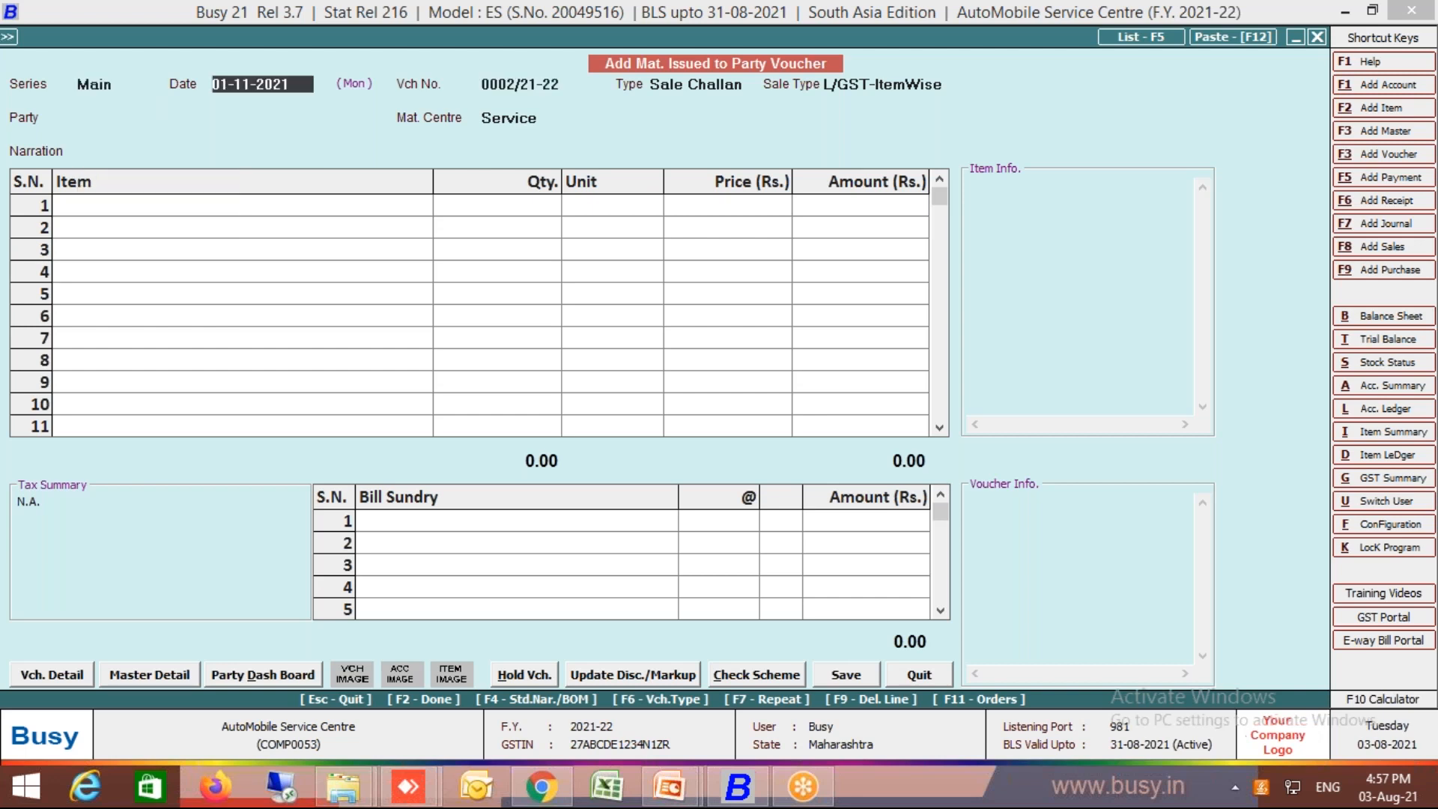
pyautogui.write('3.8')
pyautogui.press('Return')
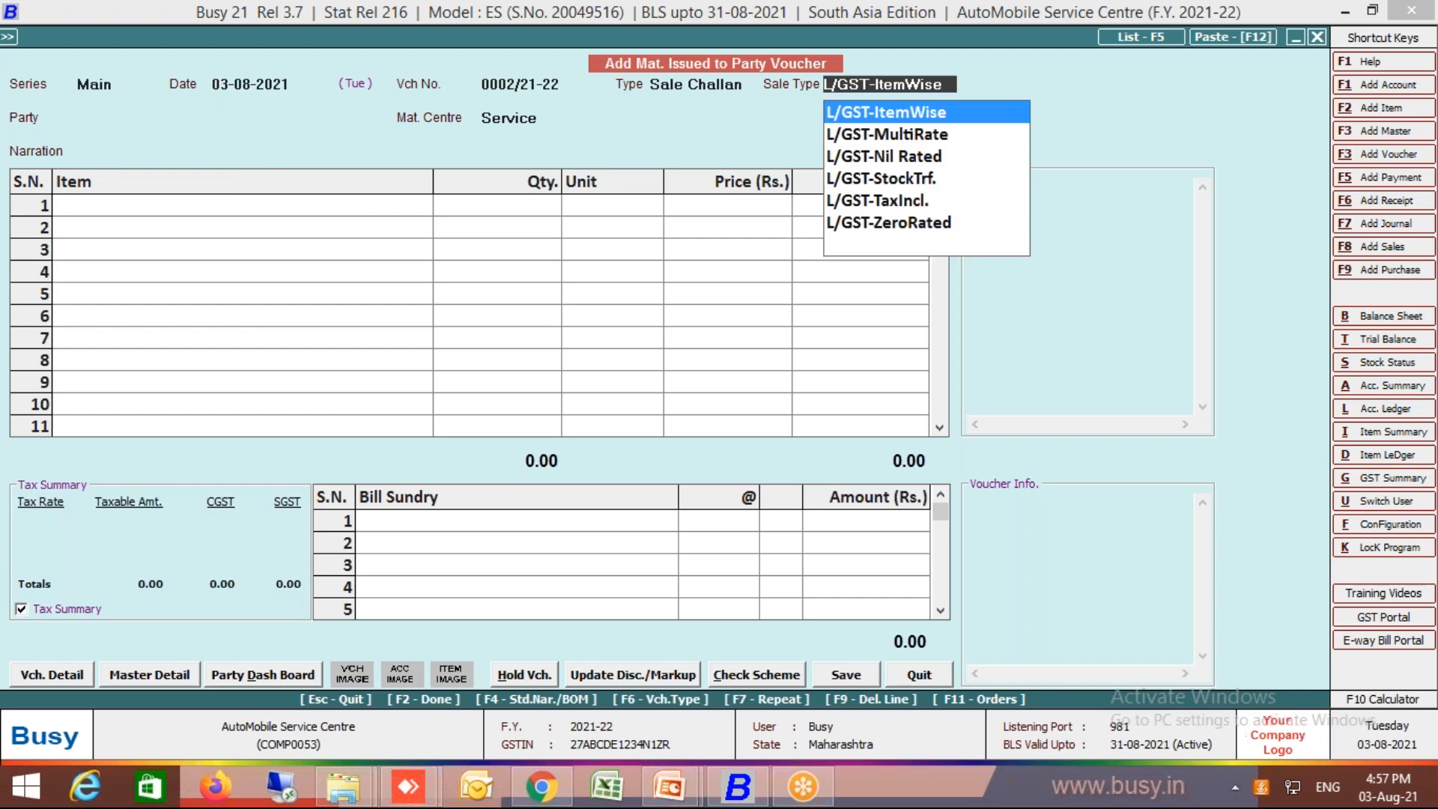
pyautogui.press('Return')
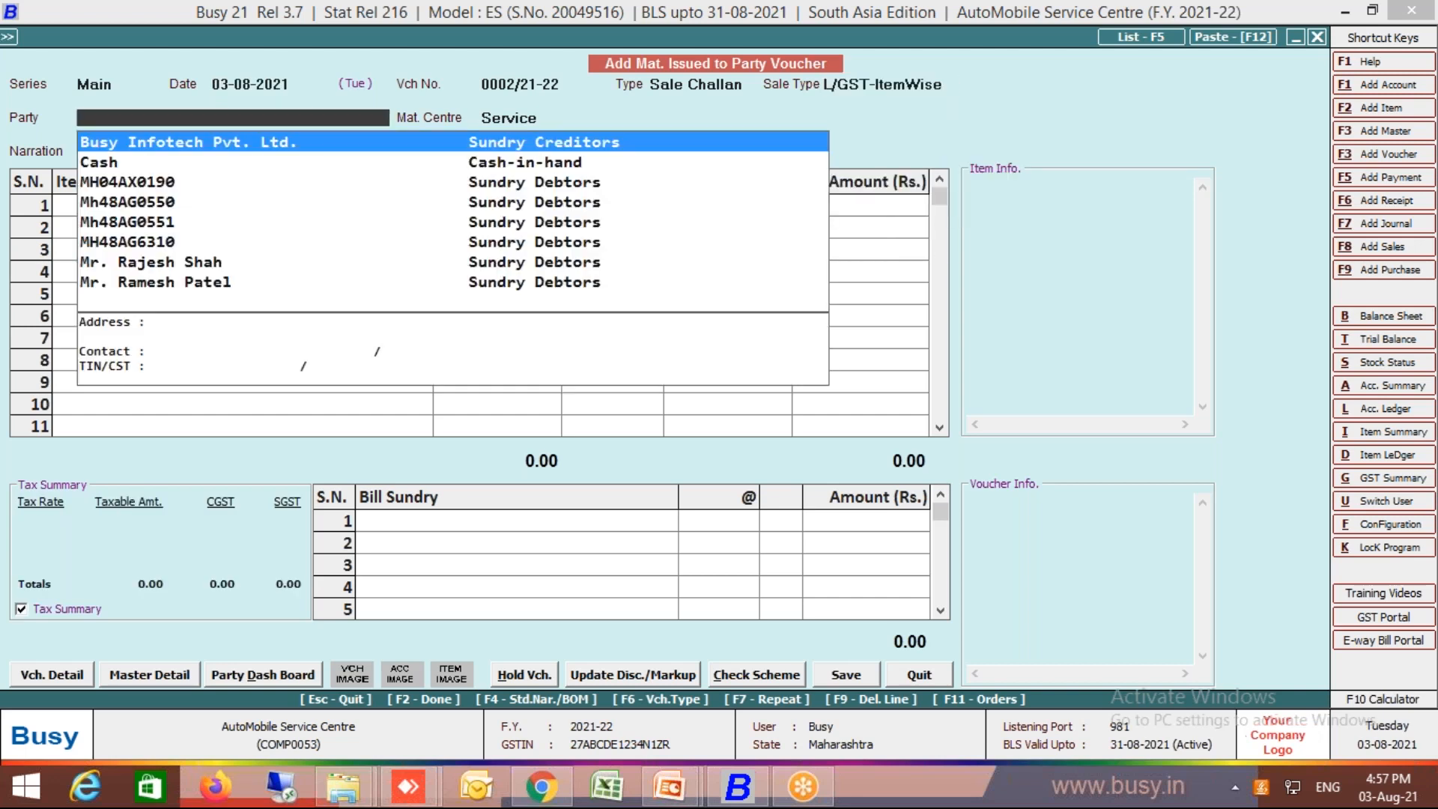
# - Choose the vehicle account ending in 6310 as the party and accept its filled-in billing and vehicle details
pyautogui.write('6310')
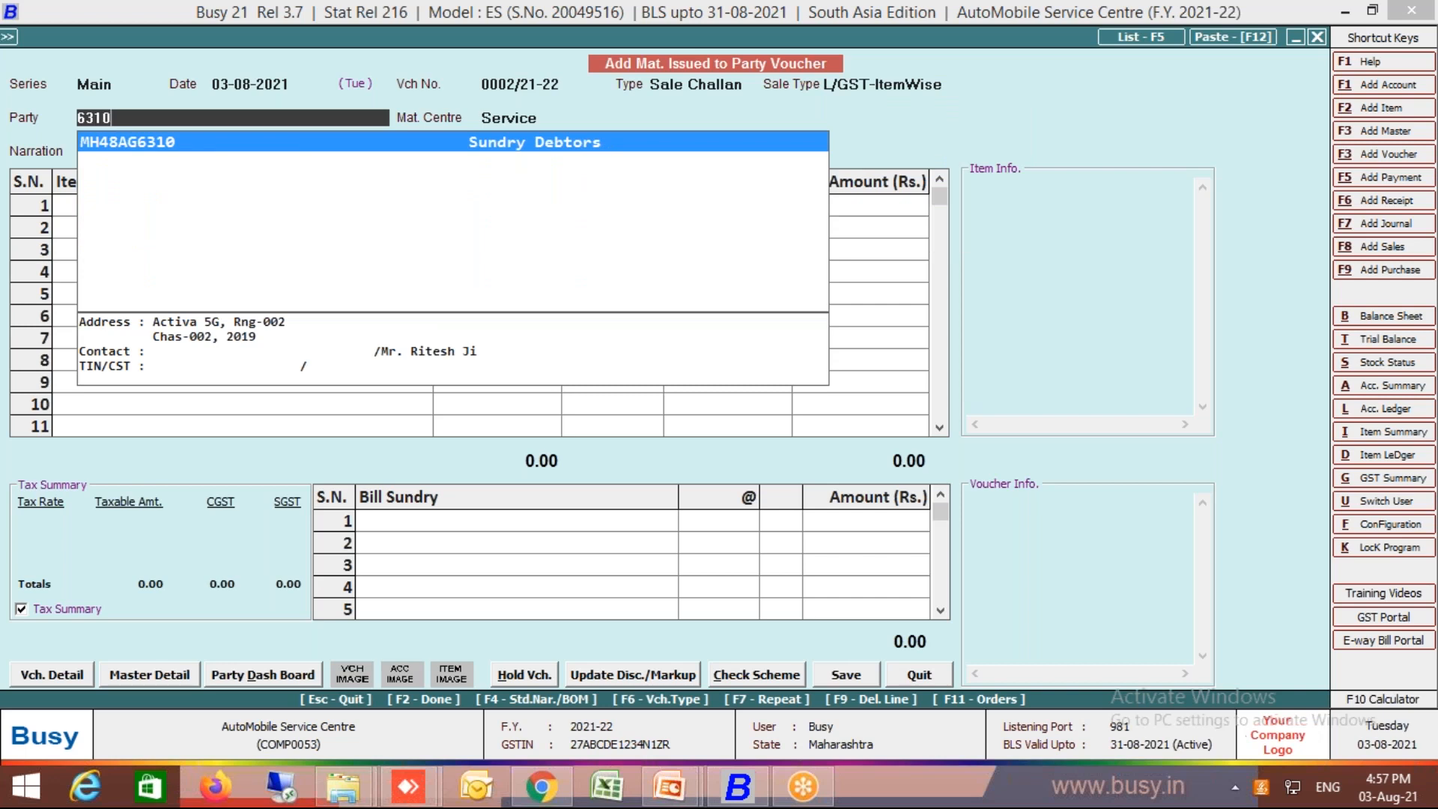
pyautogui.press('Return')
pyautogui.press('Return')
pyautogui.press('Return')
pyautogui.press('Return')
pyautogui.press('Return')
pyautogui.press('Return')
pyautogui.press('Return')
pyautogui.press('Return')
pyautogui.press('Return')
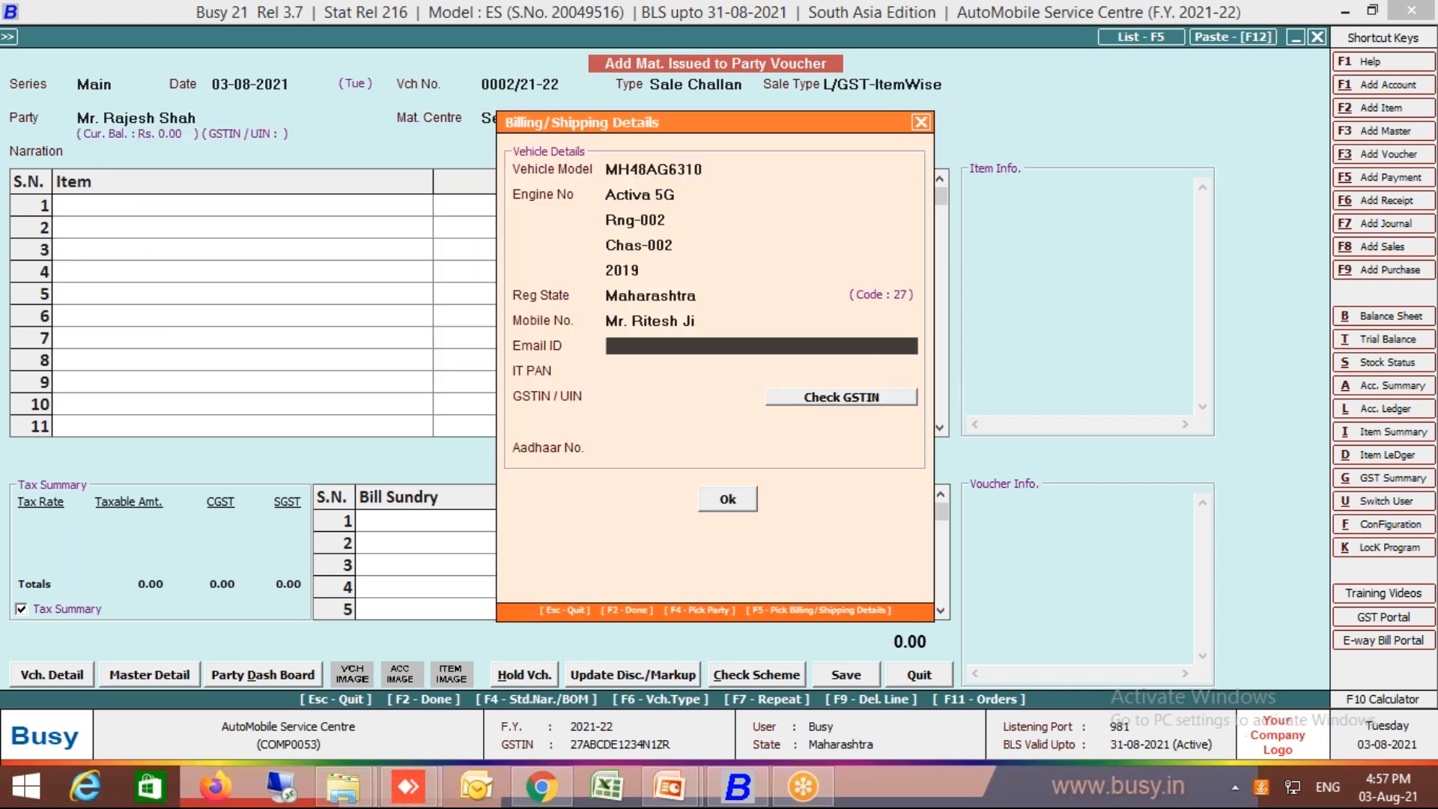
pyautogui.press('Return')
pyautogui.press('Return')
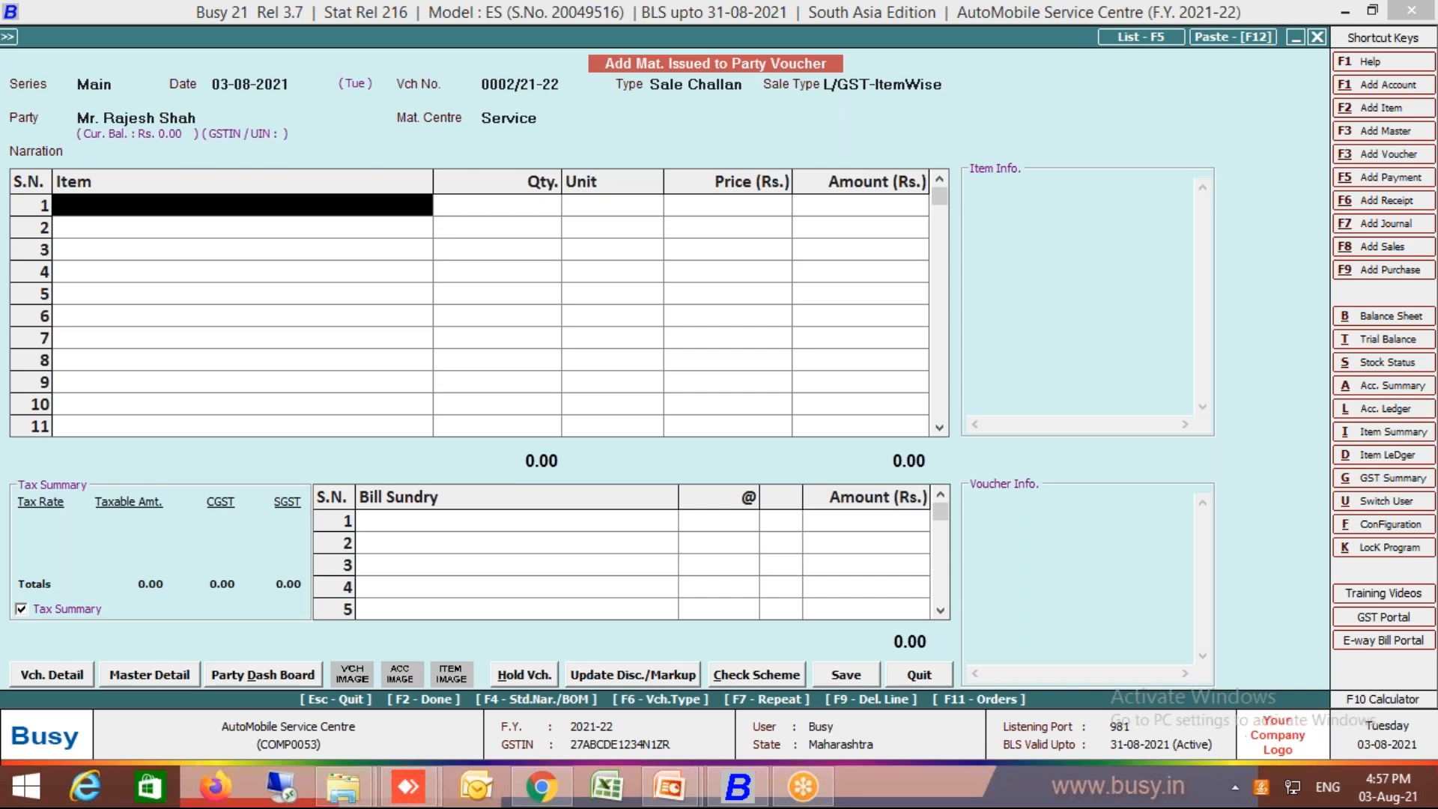
# - Search the items for oil, then start a new item master named Activ Oil 450ML in the Spares group
pyautogui.write('oi')
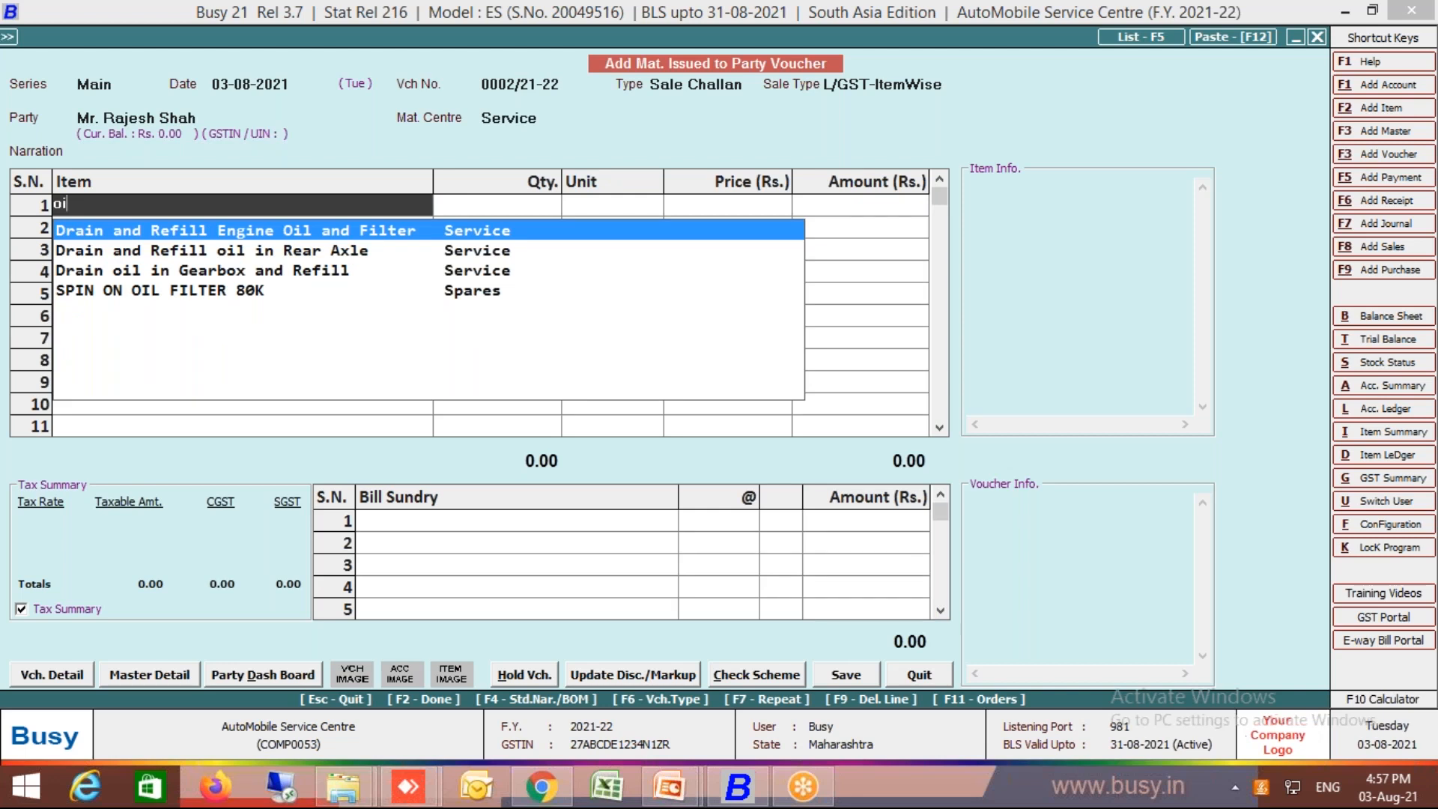
pyautogui.press('F3')
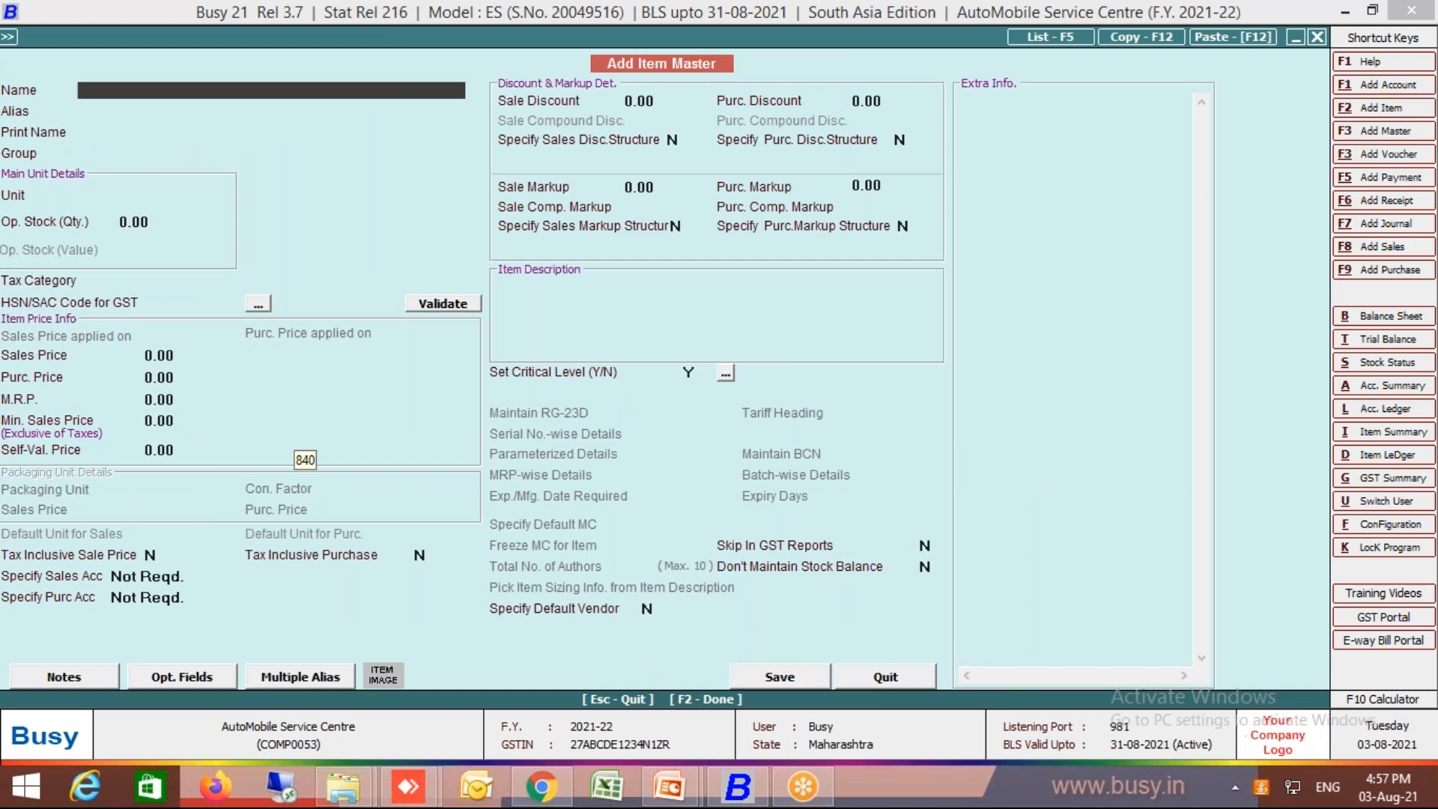
pyautogui.write('Activ Oil 450ML')
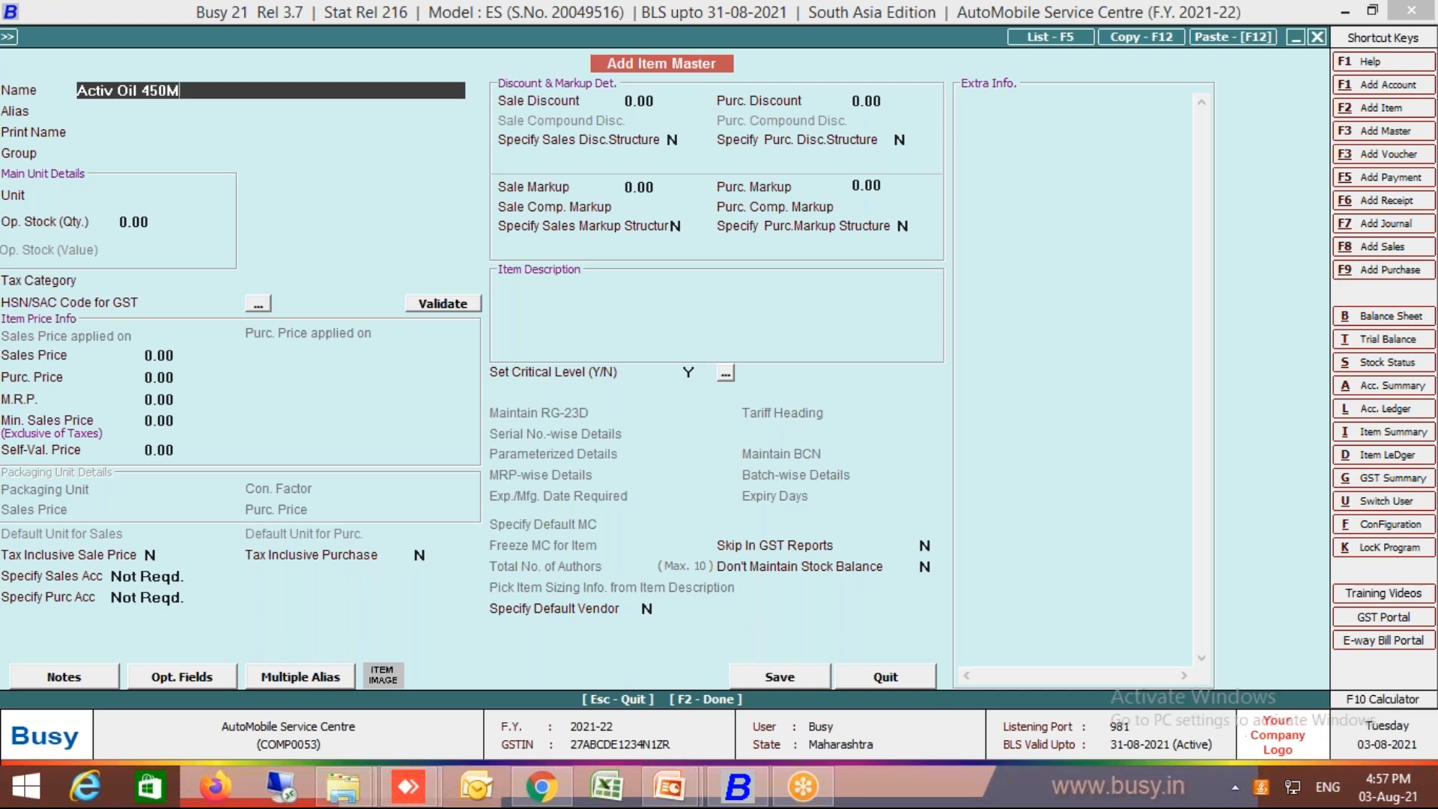
pyautogui.press('Return')
pyautogui.press('Return')
pyautogui.press('Return')
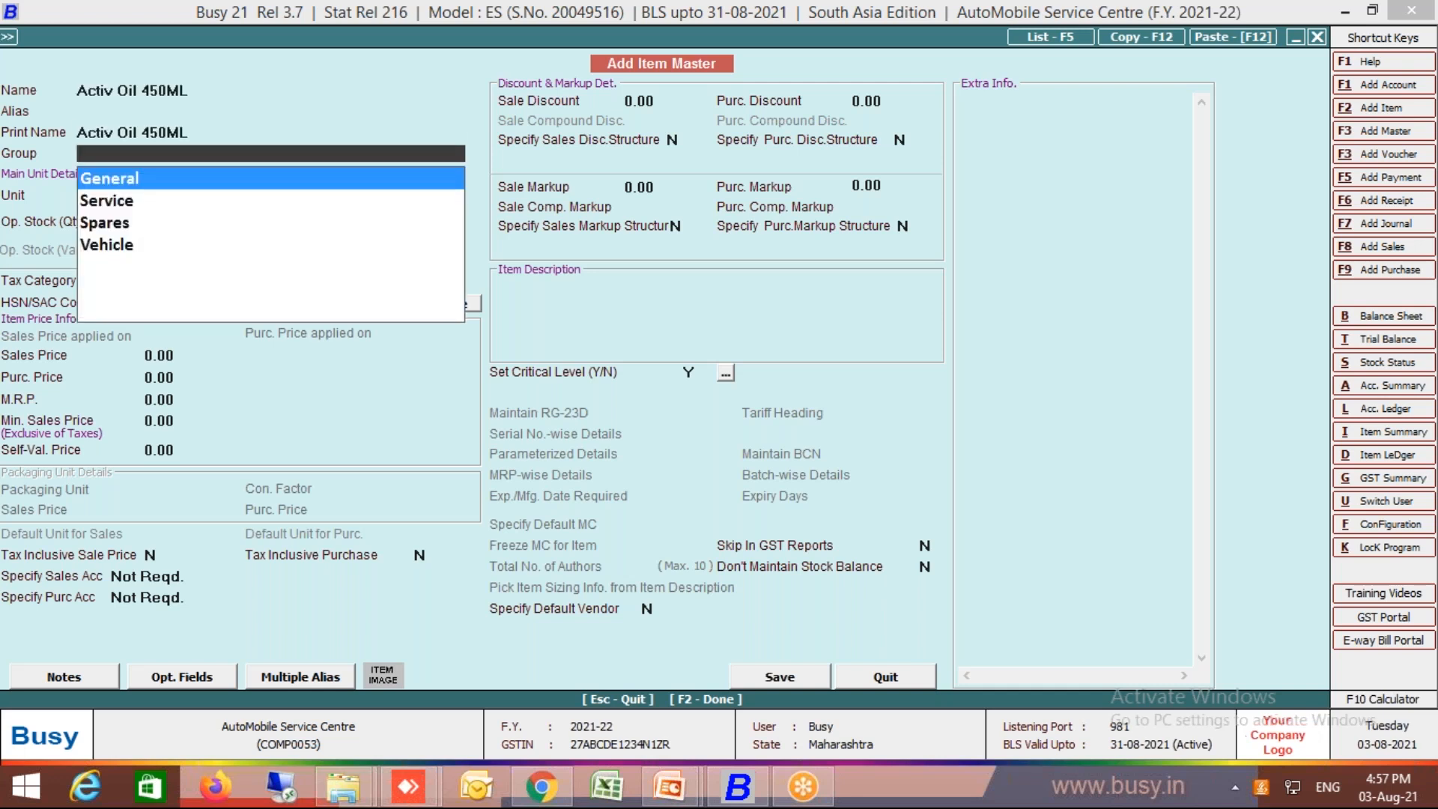
pyautogui.write('spare')
pyautogui.press('Return')
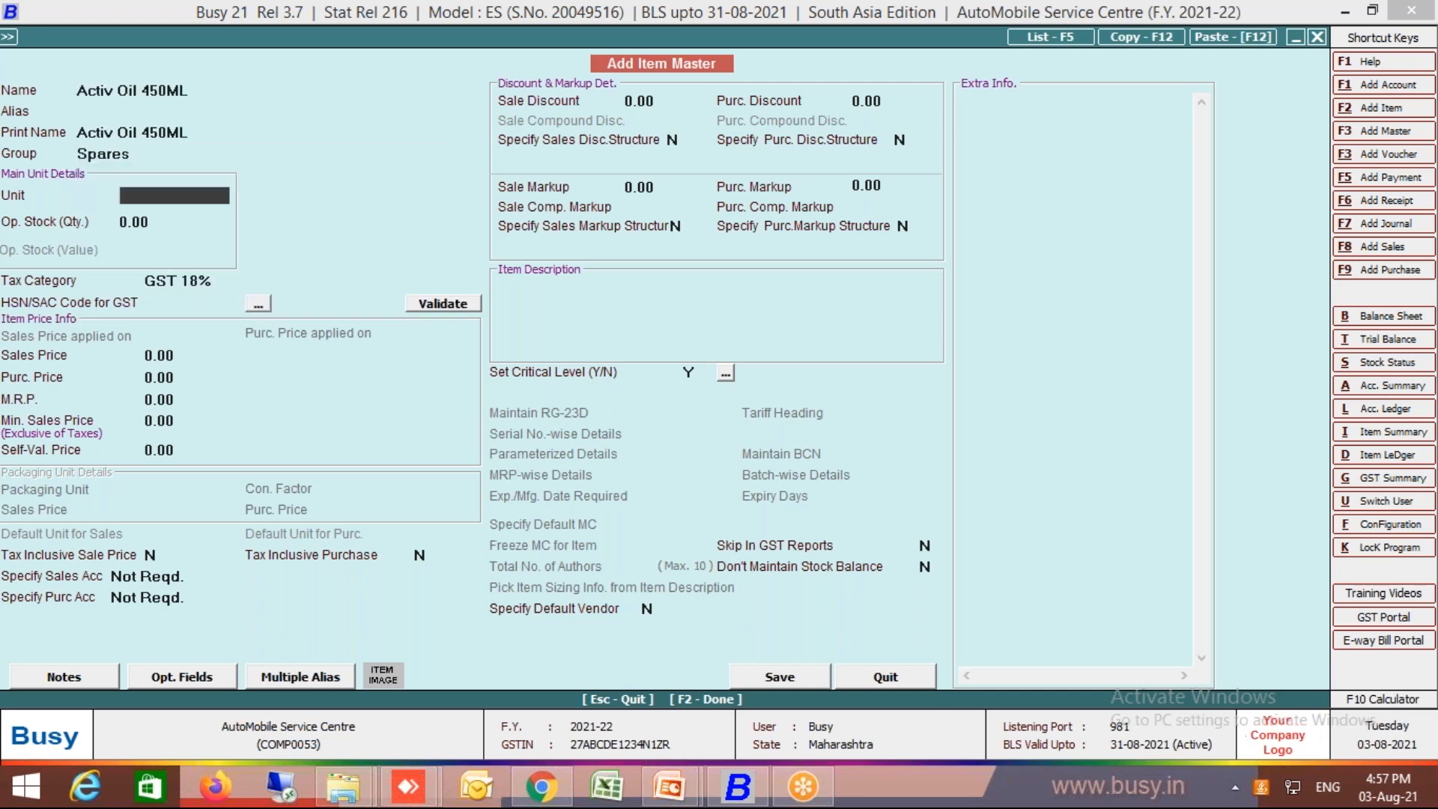
# - Give Activ Oil 450ML the unit Pcs., HSN code 8877 and sales price 410, and save the item master
pyautogui.write('pcs')
pyautogui.press('Return')
pyautogui.press('Return')
pyautogui.press('Return')
pyautogui.write('8877')
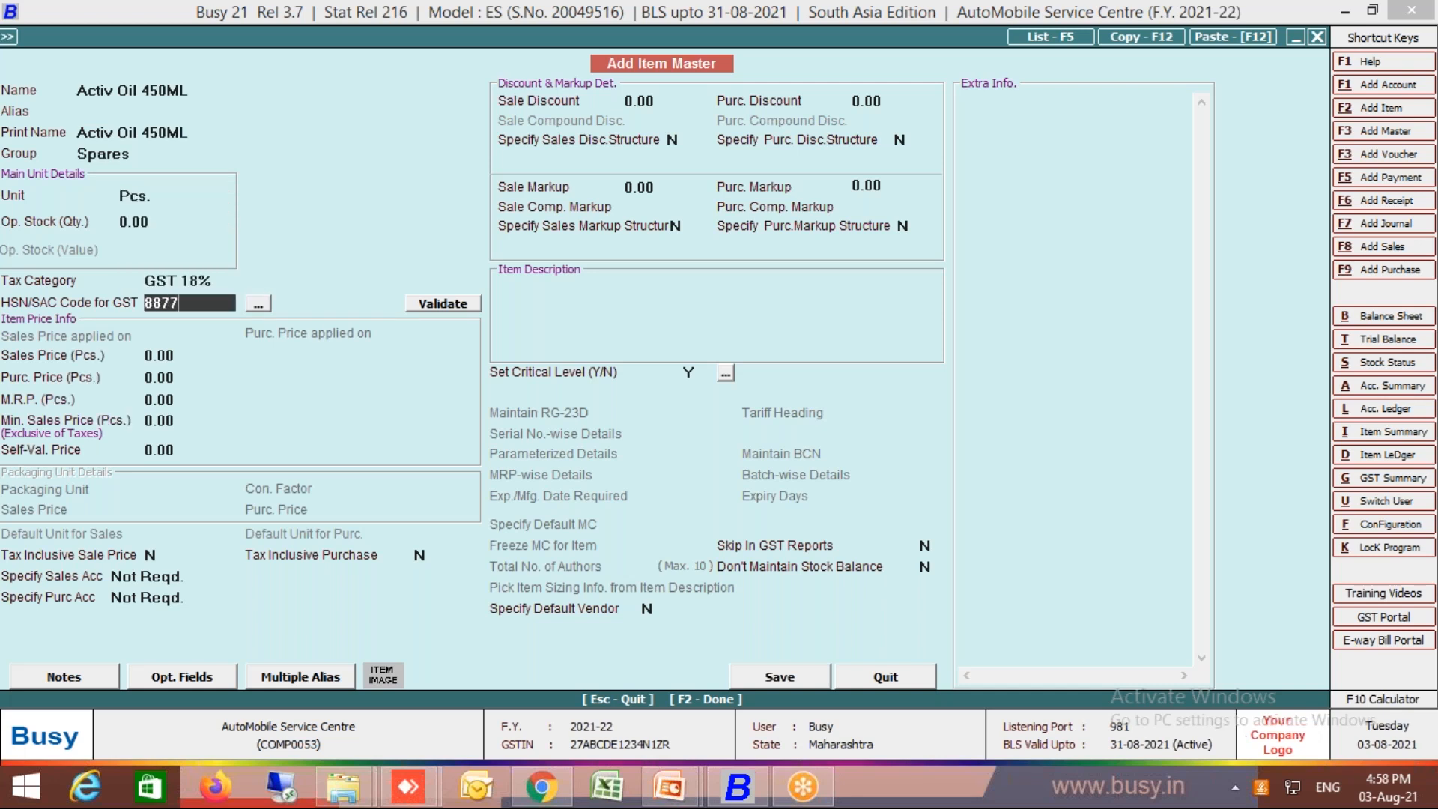
pyautogui.press('Return')
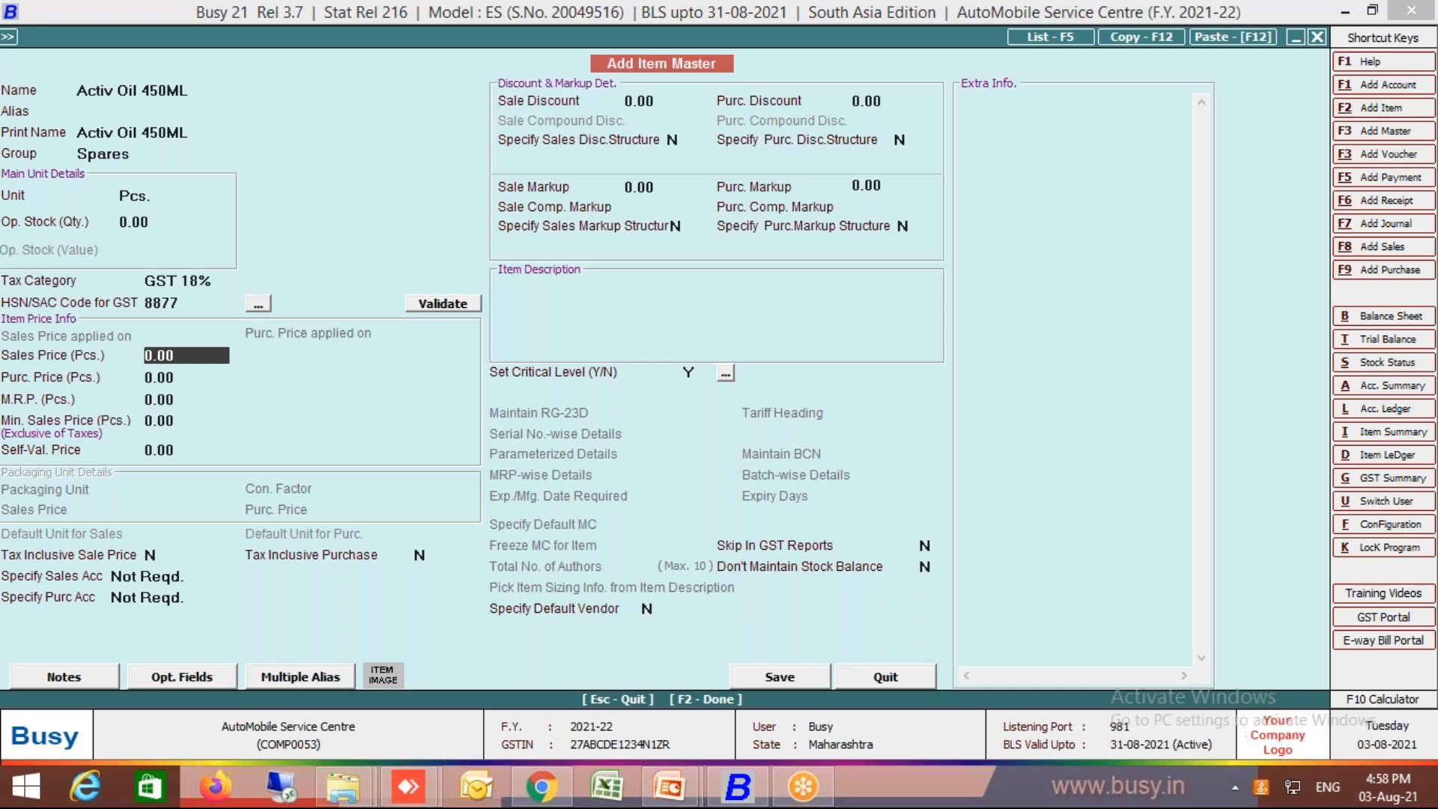
pyautogui.write('410')
pyautogui.press('Return')
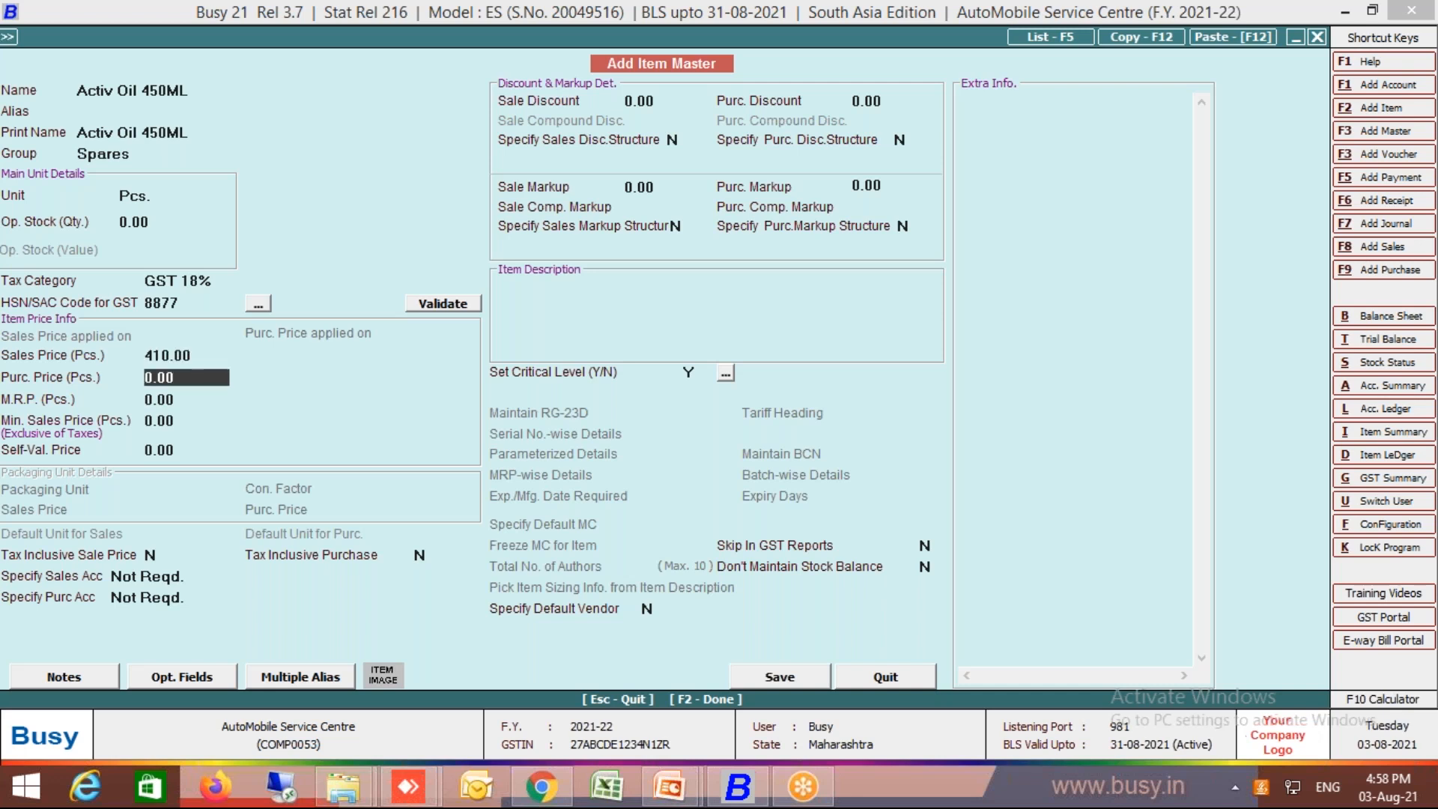
pyautogui.press('F2')
pyautogui.press('Return')
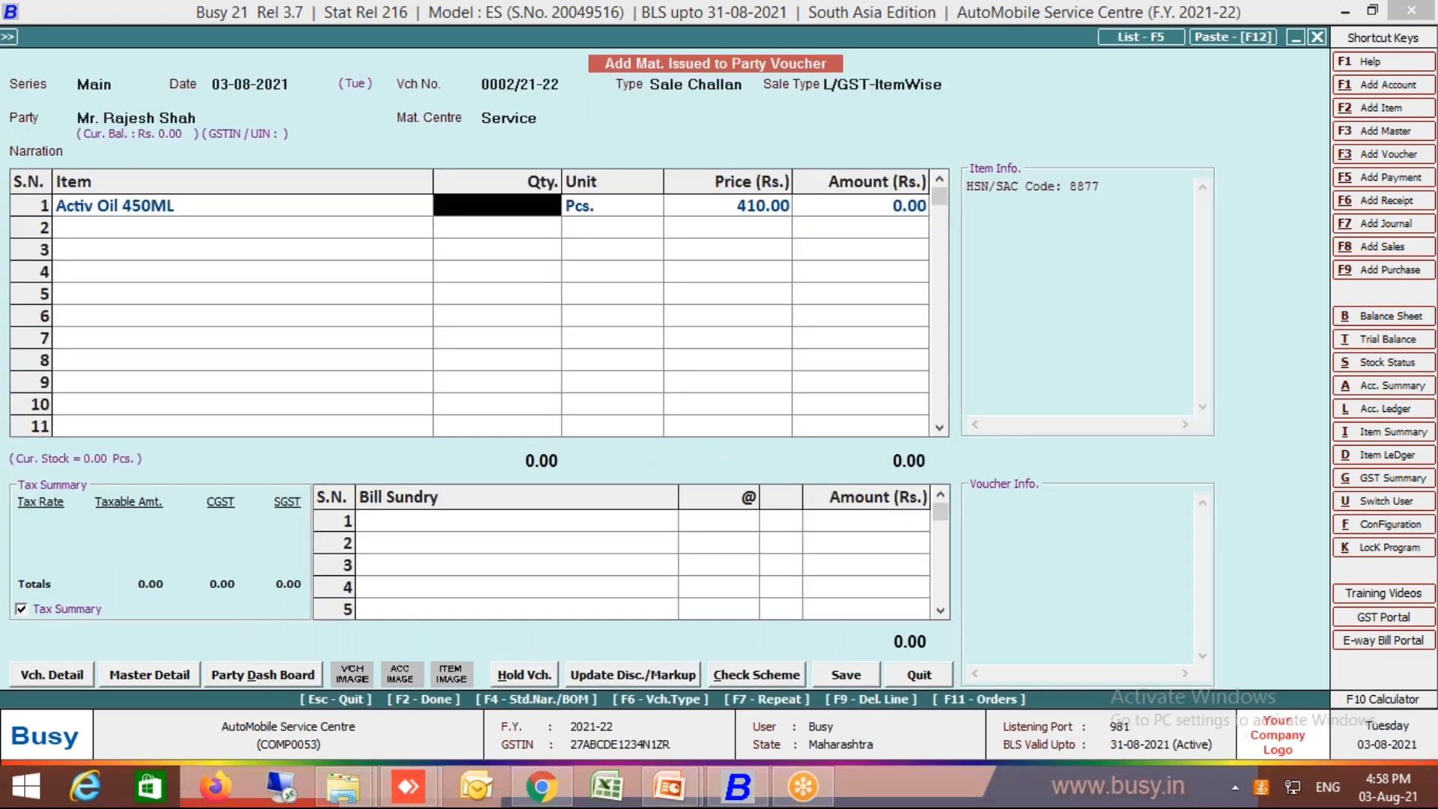
# - Set the Activ Oil 450ML quantity to 1 and allow its stock to go negative
pyautogui.write('1')
pyautogui.press('Return')
pyautogui.press('Return')
pyautogui.press('Return')
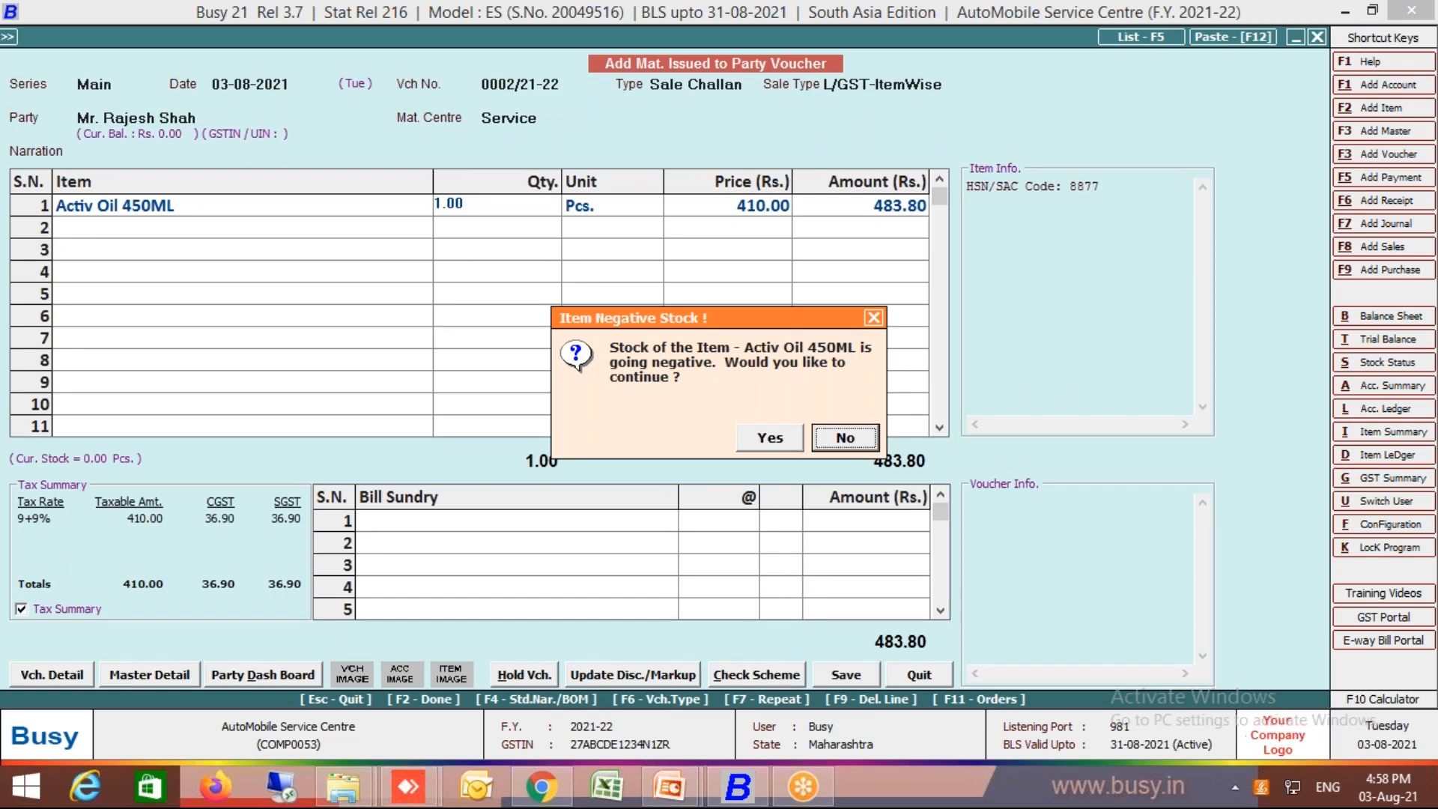
pyautogui.click(770, 442)
# - Leave the consumed-material details for Activ Oil 450ML empty, keep its price at 410.00, and accept the item-wise GST
pyautogui.press('Return')
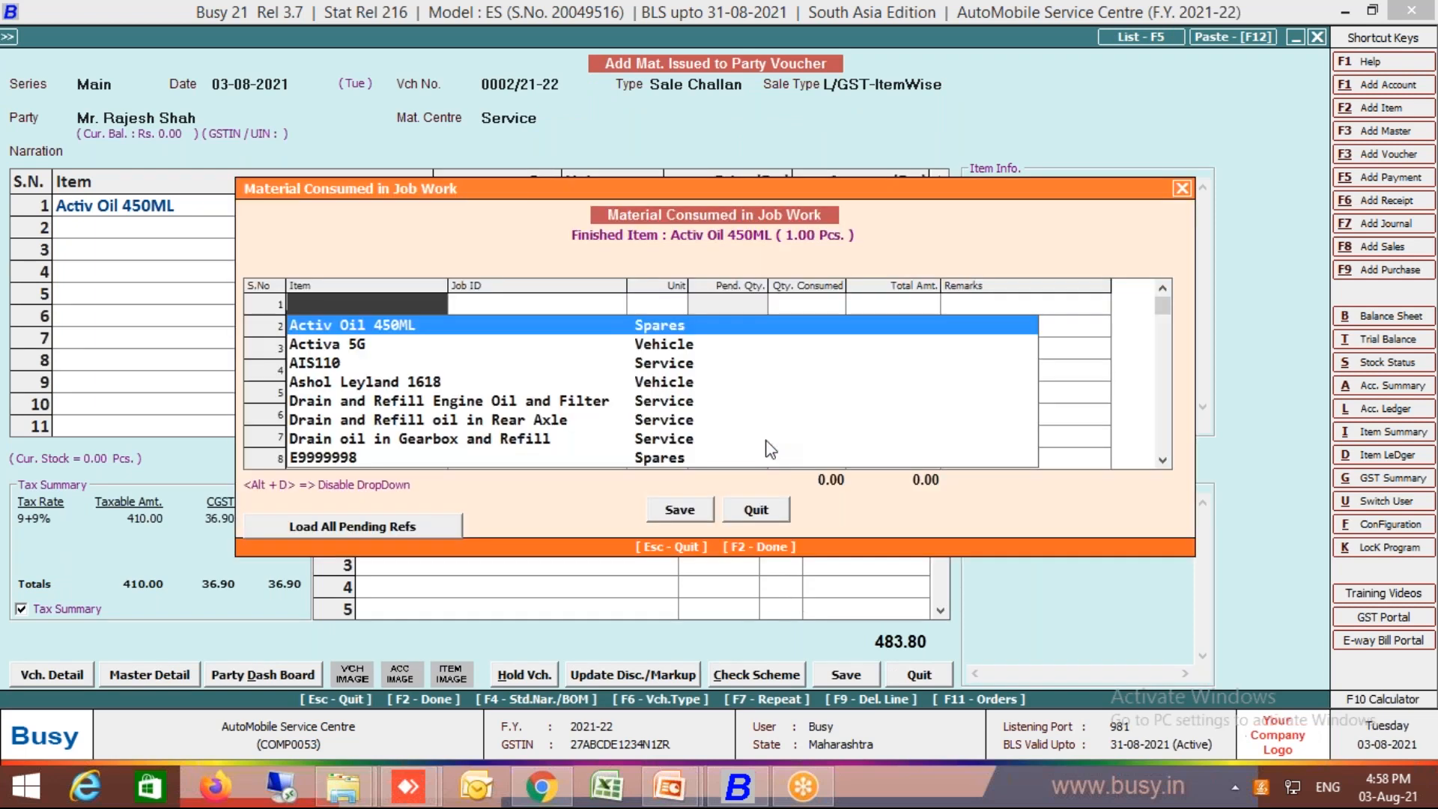
pyautogui.press('Escape')
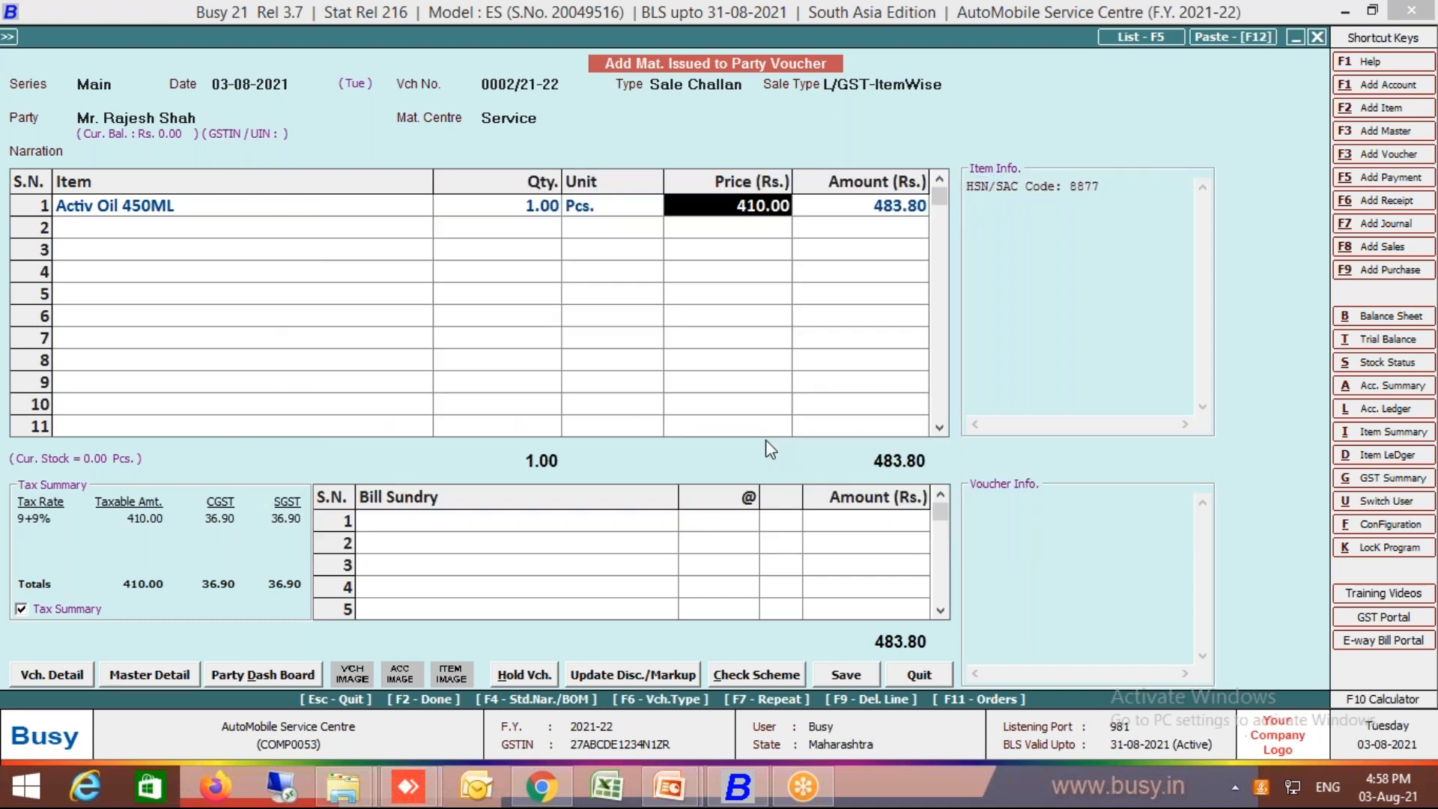
pyautogui.click(610, 212)
pyautogui.press('Return')
pyautogui.press('Escape')
pyautogui.press('Return')
pyautogui.press('Return')
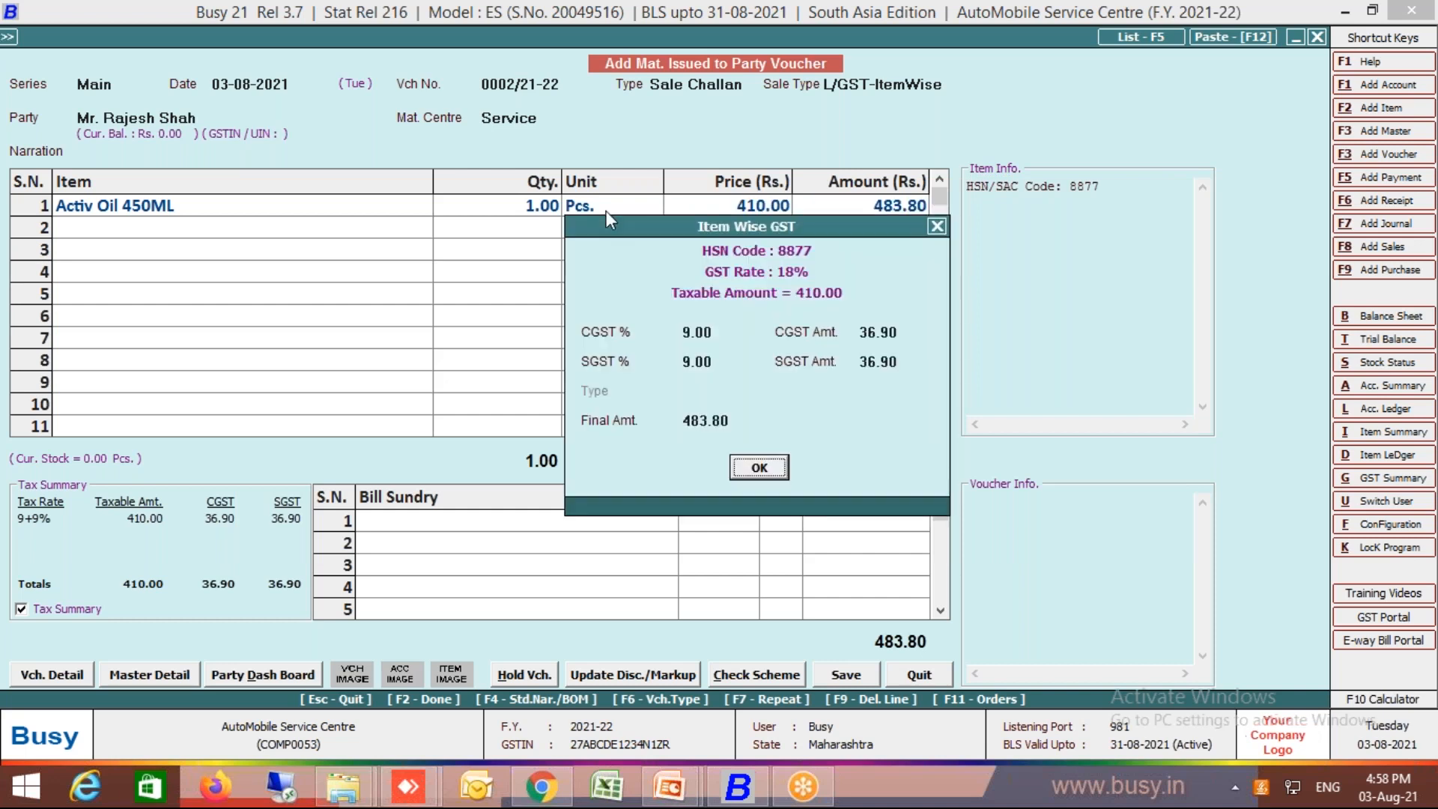
pyautogui.press('Return')
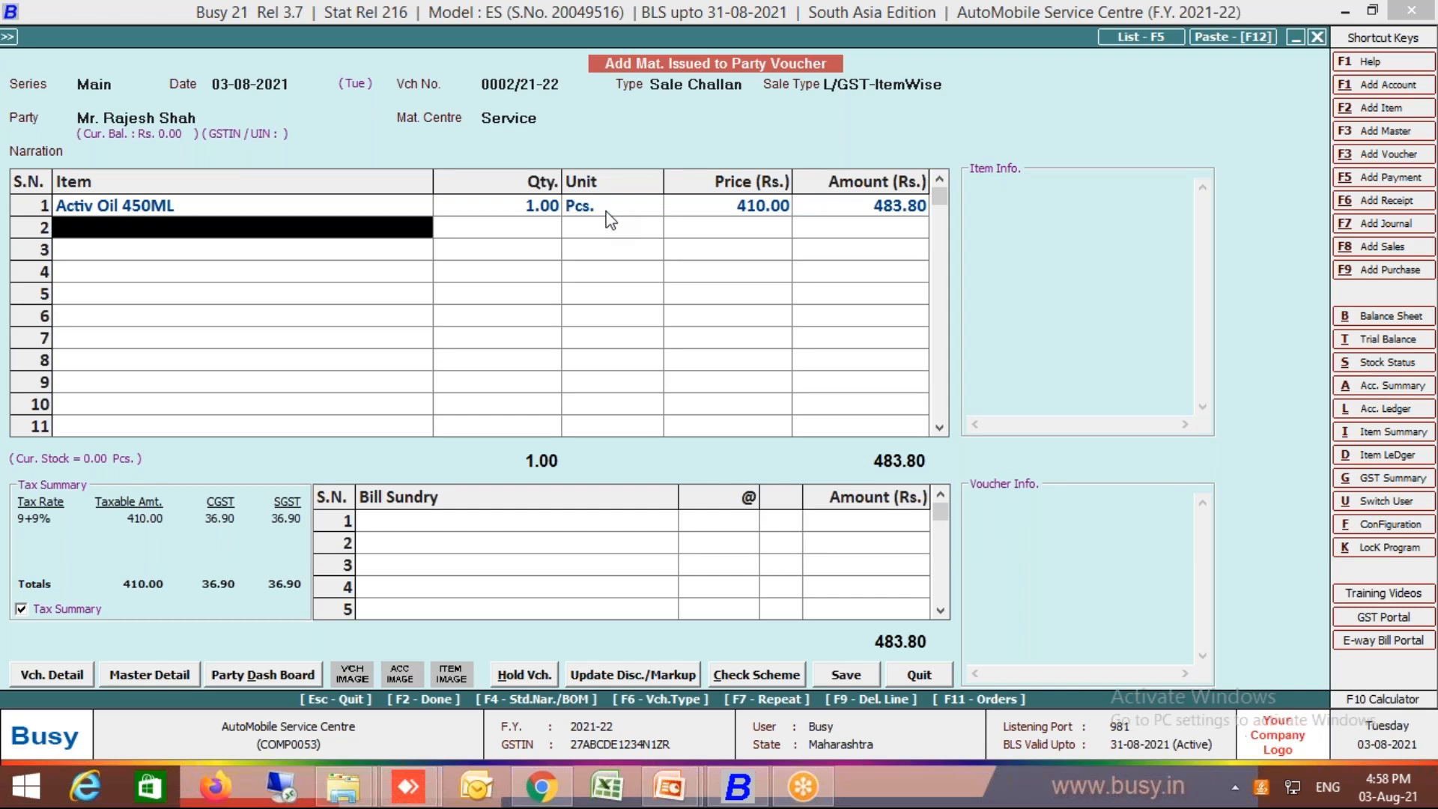
# - Start a second item master named Oil Change Service in the Service group
pyautogui.hotkey('alt', 'F2')
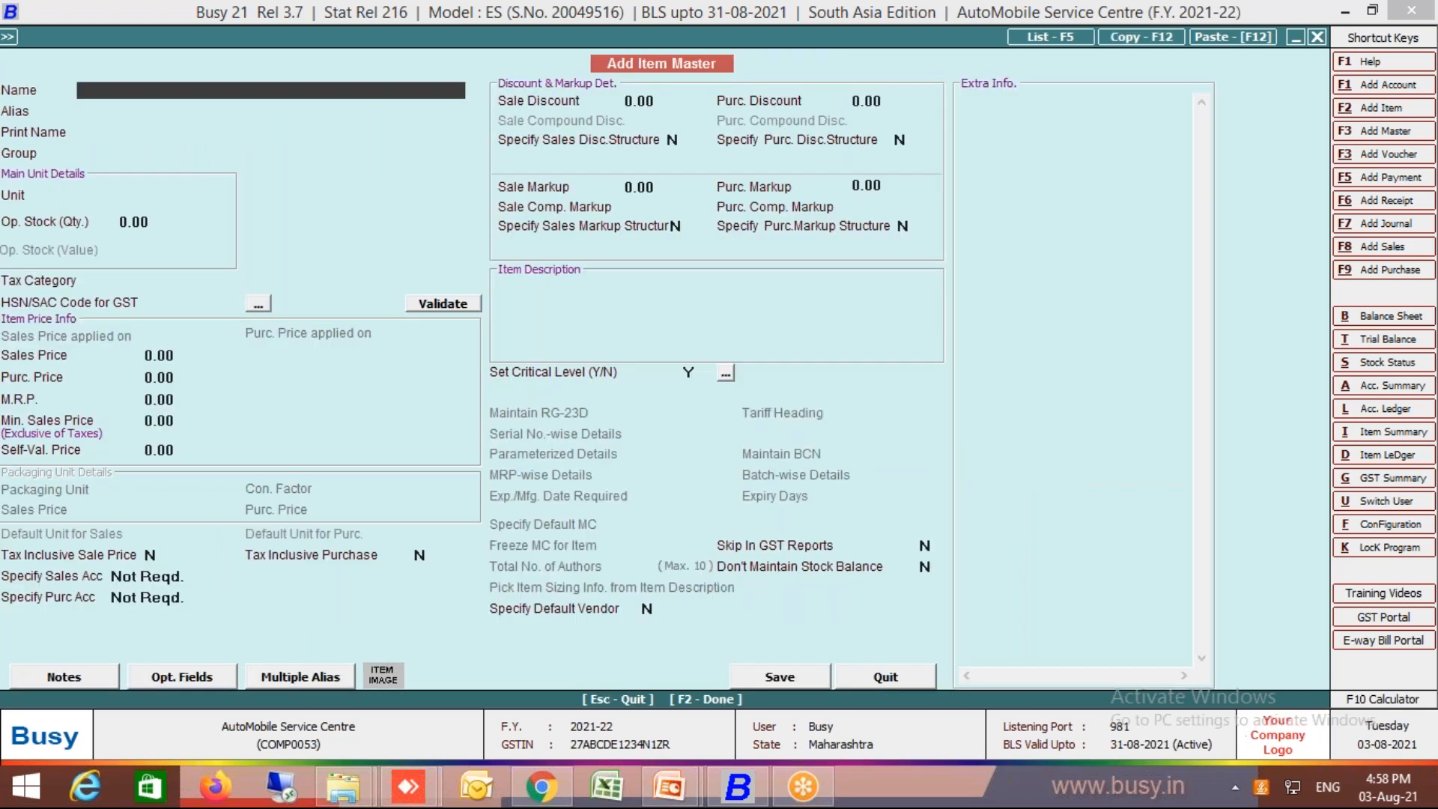
pyautogui.write('Oil Change Servo')
pyautogui.press('BackSpace')
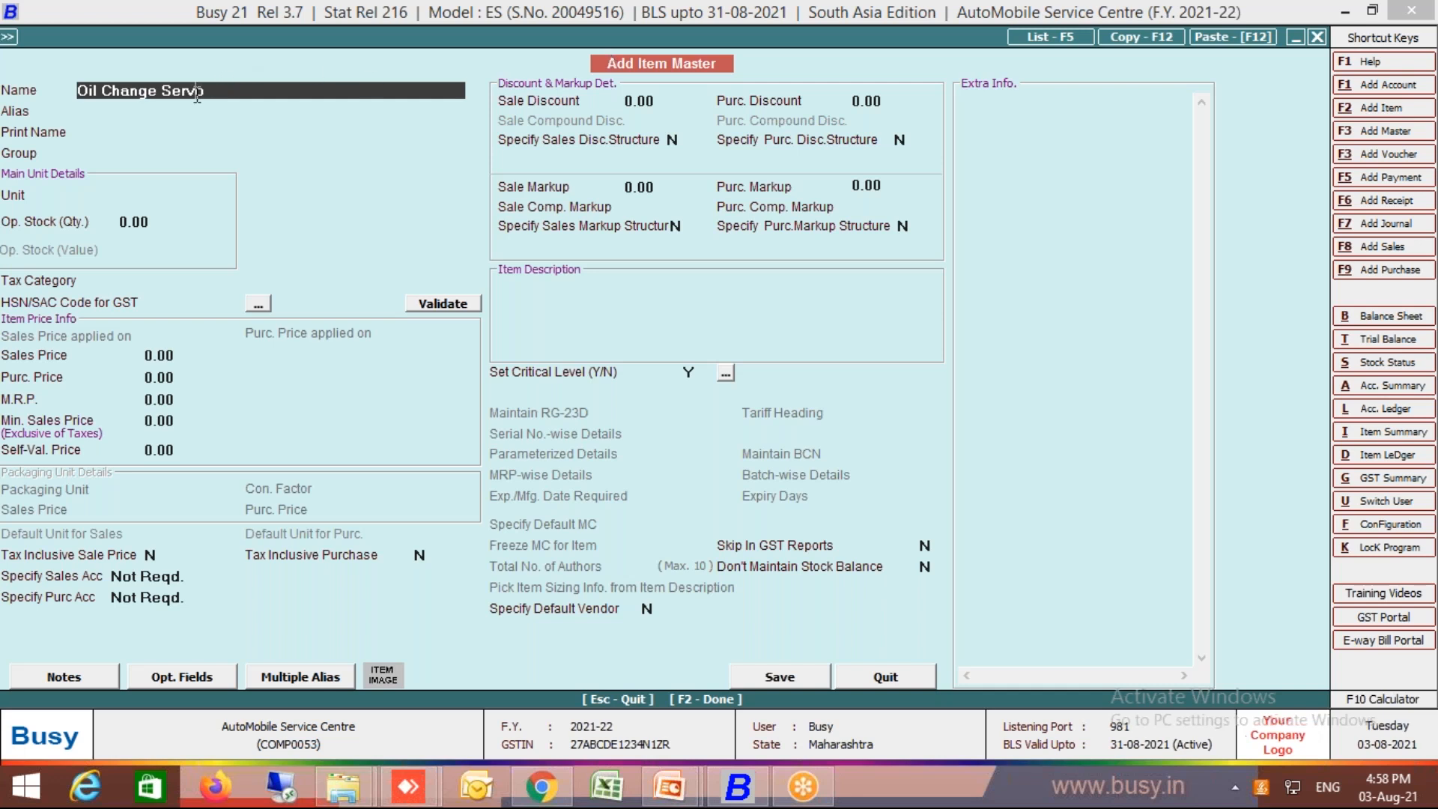
pyautogui.write('ice')
pyautogui.press('Return')
pyautogui.press('Return')
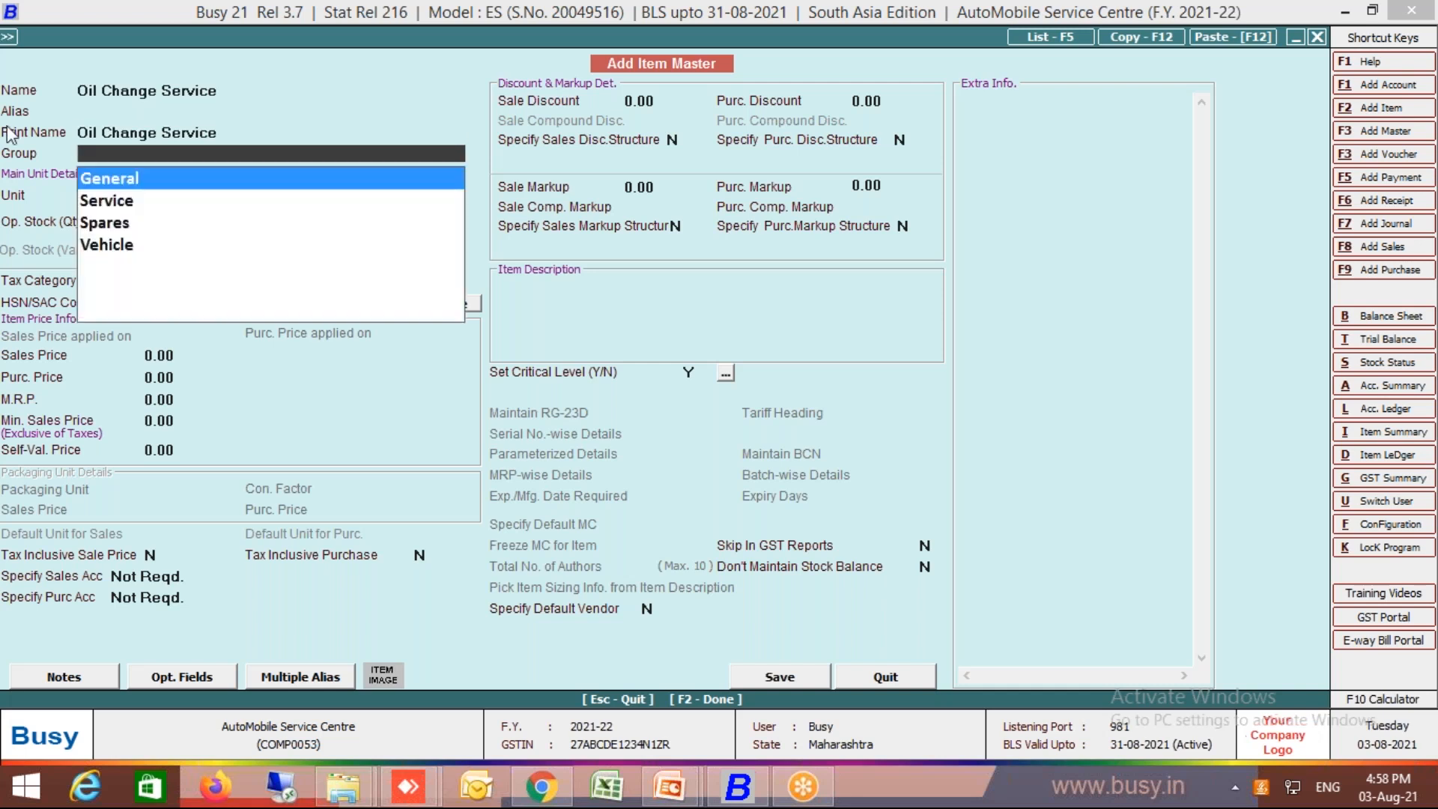
pyautogui.click(113, 208)
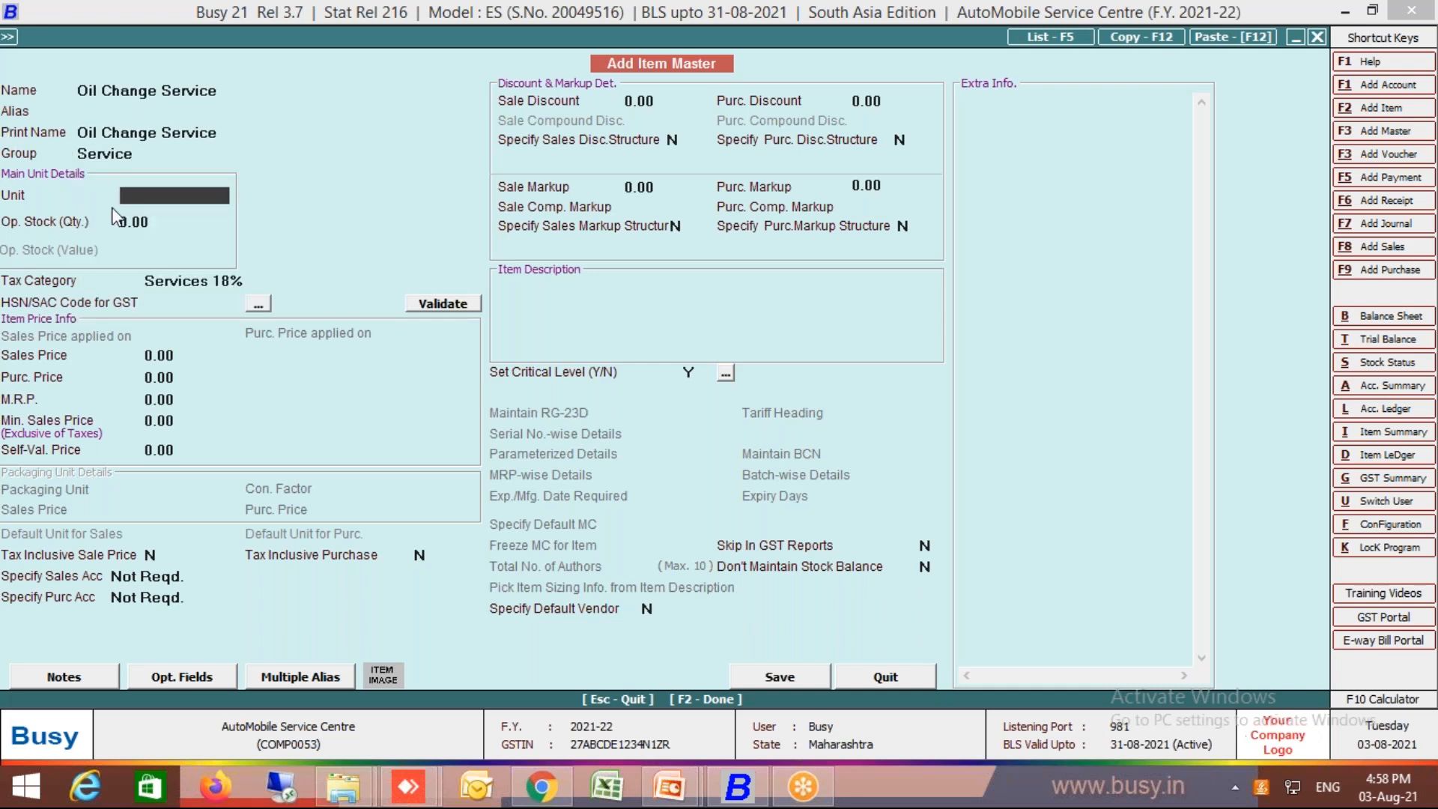
# - Examine the Units and Pcs. unit masters from the item's unit field, closing each without changes
pyautogui.write('p')
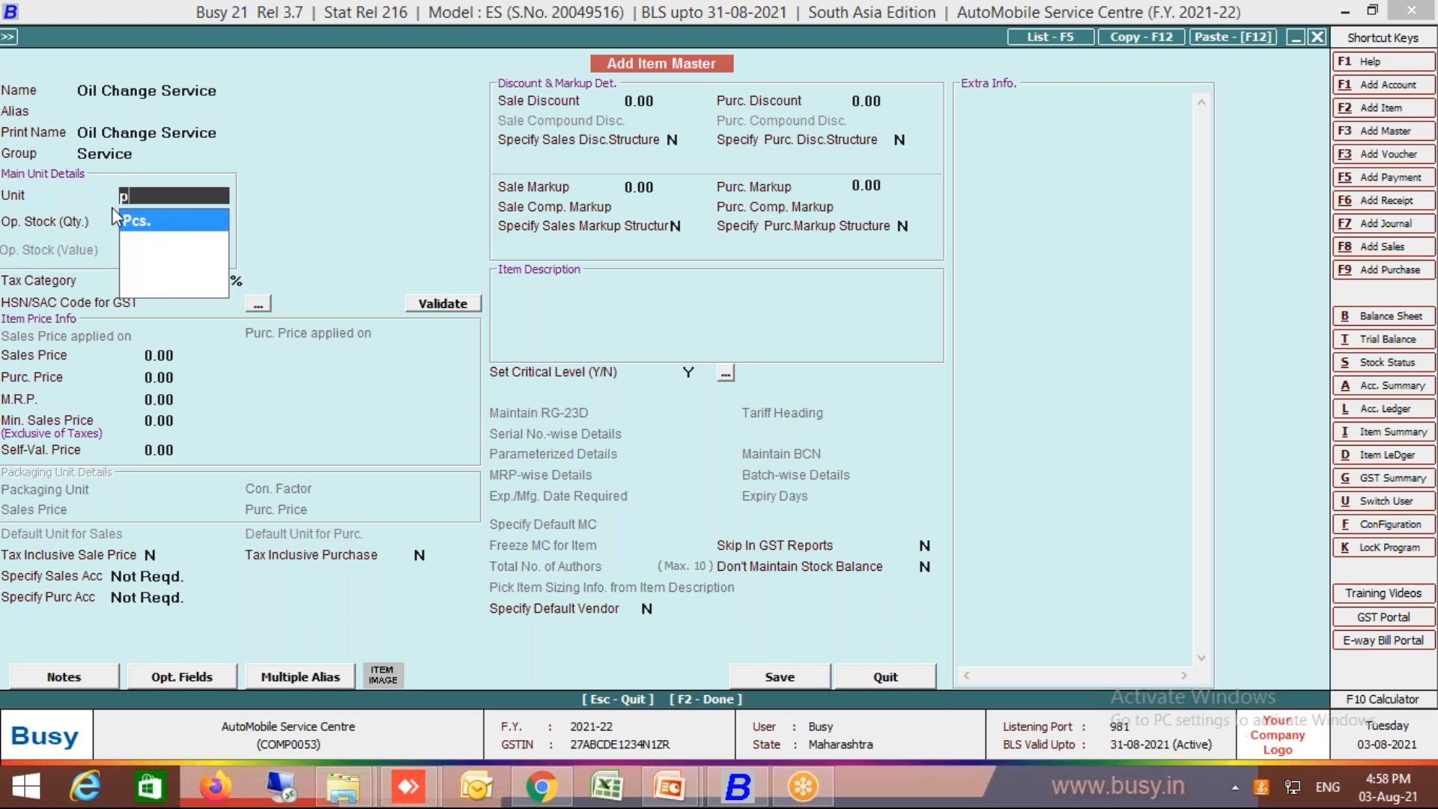
pyautogui.press('BackSpace')
pyautogui.write('p')
pyautogui.press('BackSpace')
pyautogui.write('uni')
pyautogui.press('Return')
pyautogui.press('Up')
pyautogui.hotkey('alt', 'm')
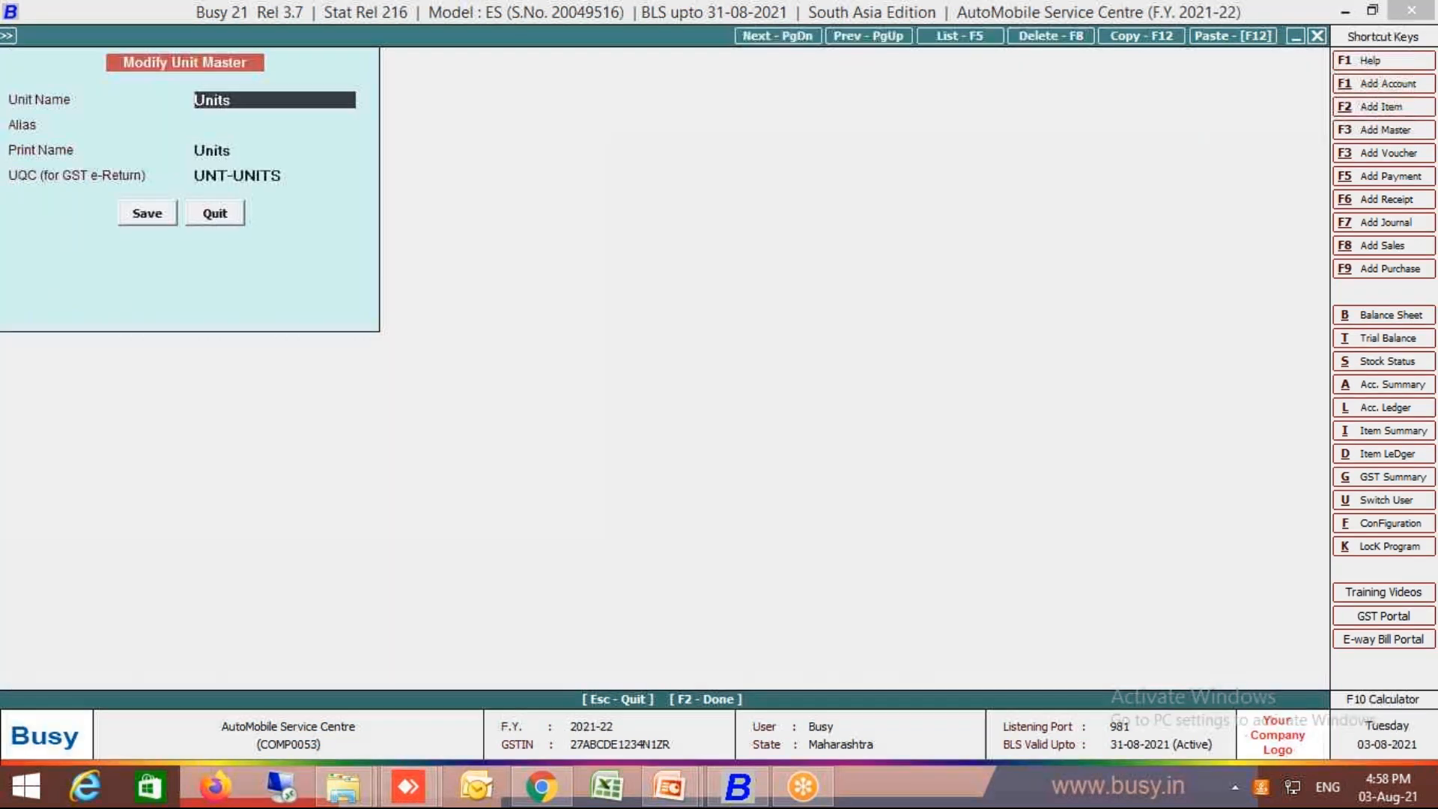
pyautogui.press('Escape')
pyautogui.write('pcs')
pyautogui.press('Return')
pyautogui.press('Up')
pyautogui.hotkey('alt', 'm')
pyautogui.press('Escape')
# - Set the Oil Change Service unit to Pcs., keep the Services 18% tax category, and enter HSN/SAC code 9998
pyautogui.write('un')
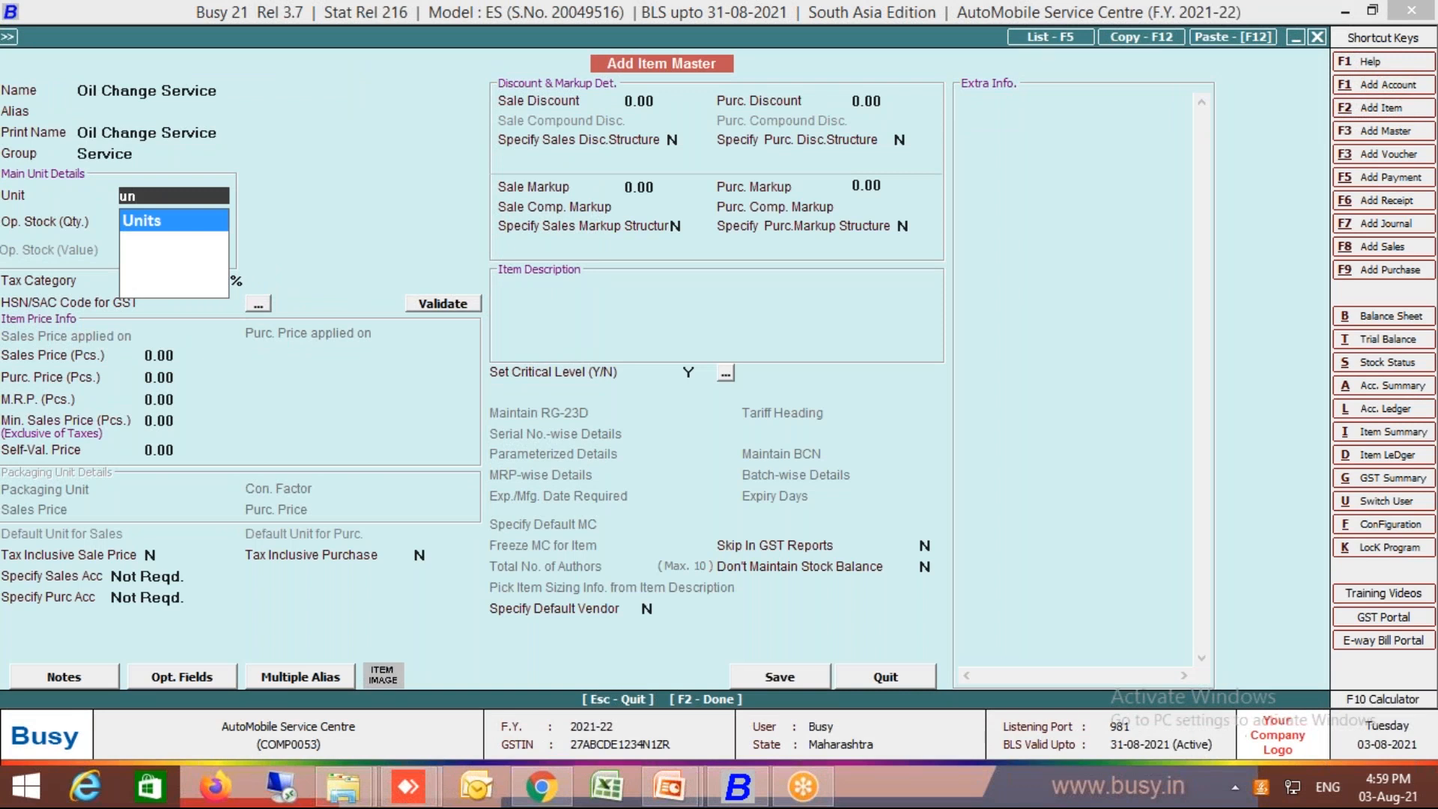
pyautogui.press('Return')
pyautogui.press('Up')
pyautogui.write('pcs')
pyautogui.press('Return')
pyautogui.press('Return')
pyautogui.press('Return')
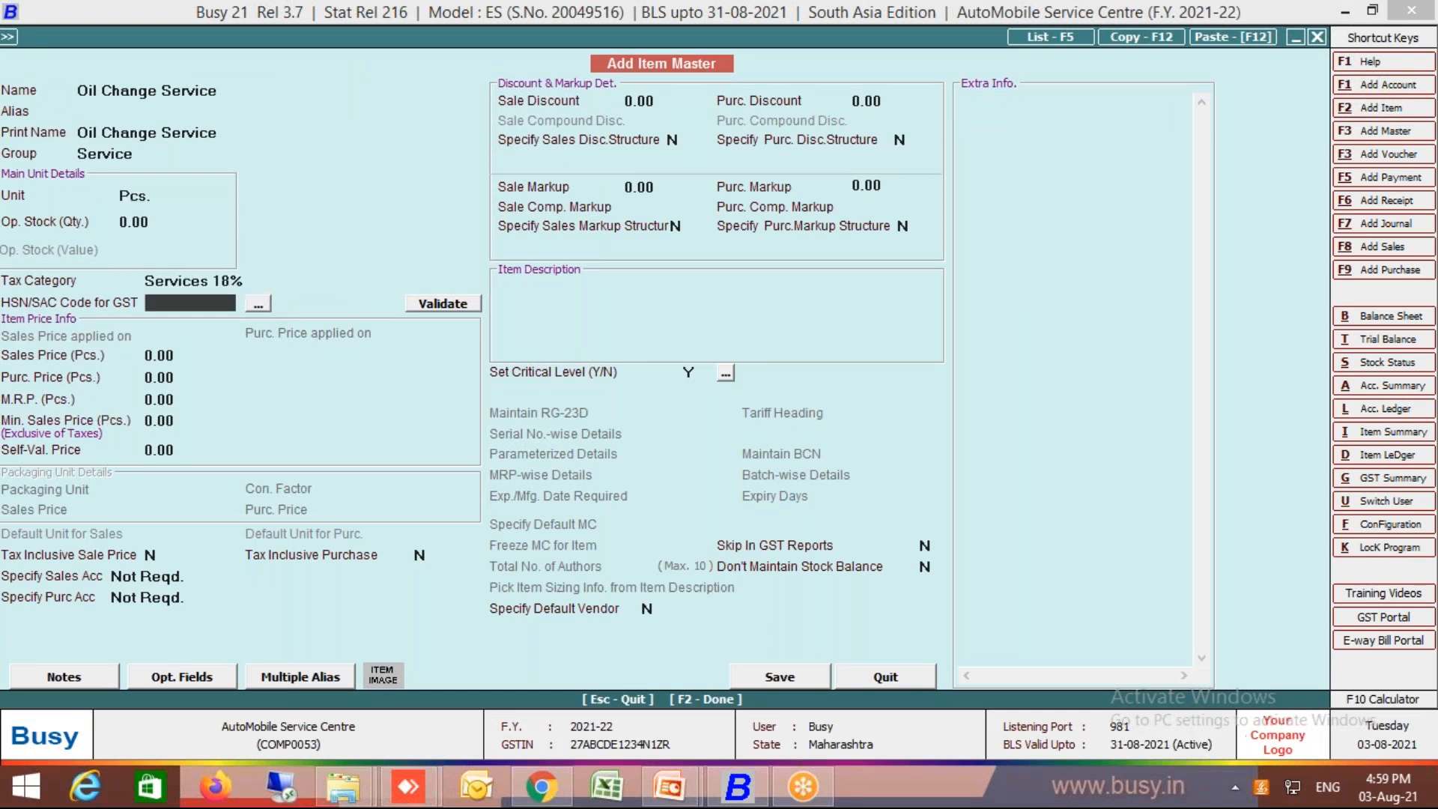
pyautogui.write('9998')
pyautogui.press('Return')
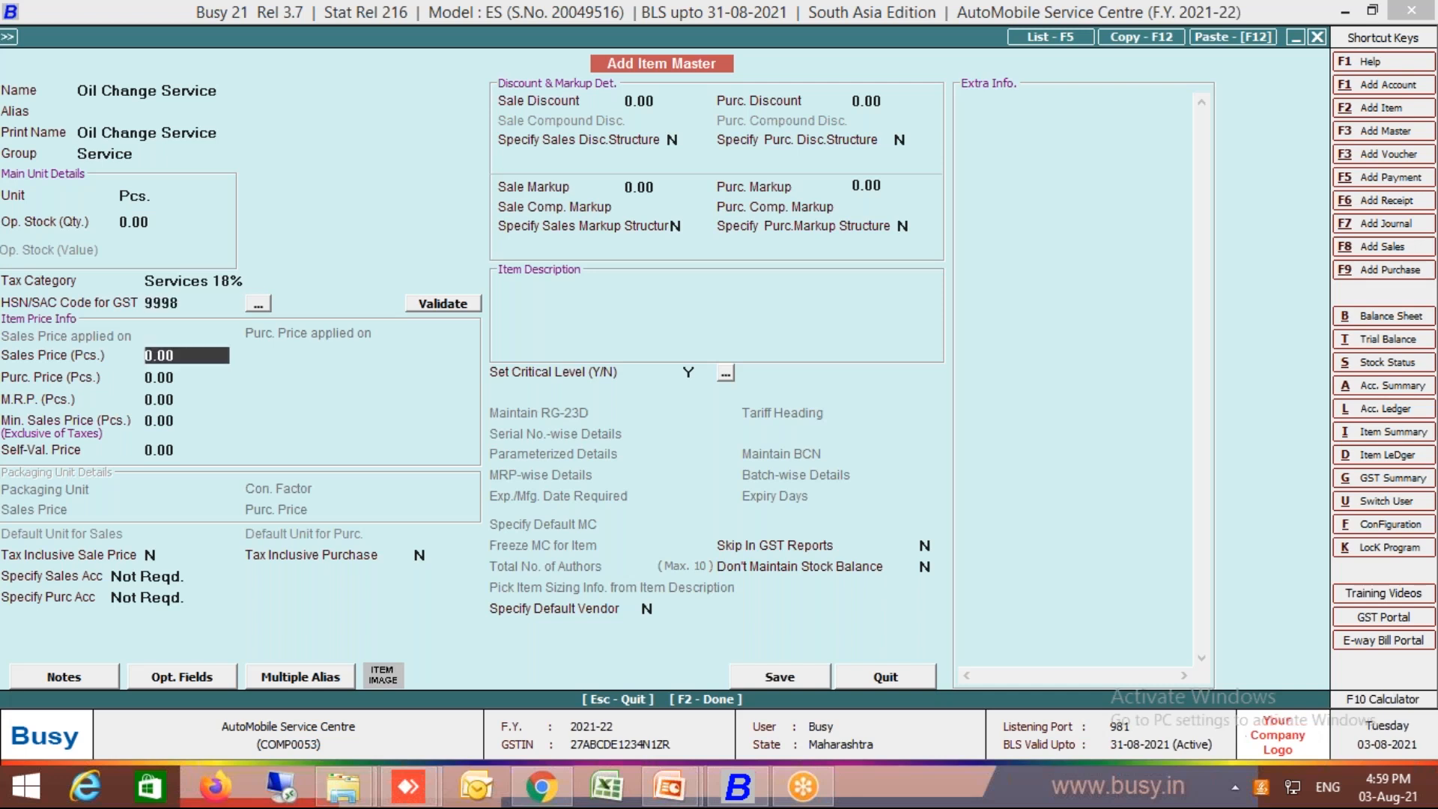
# - Turn off stock balance maintenance for Oil Change Service, set its sales price to 150, and save the item master
pyautogui.click(735, 577)
pyautogui.press('y')
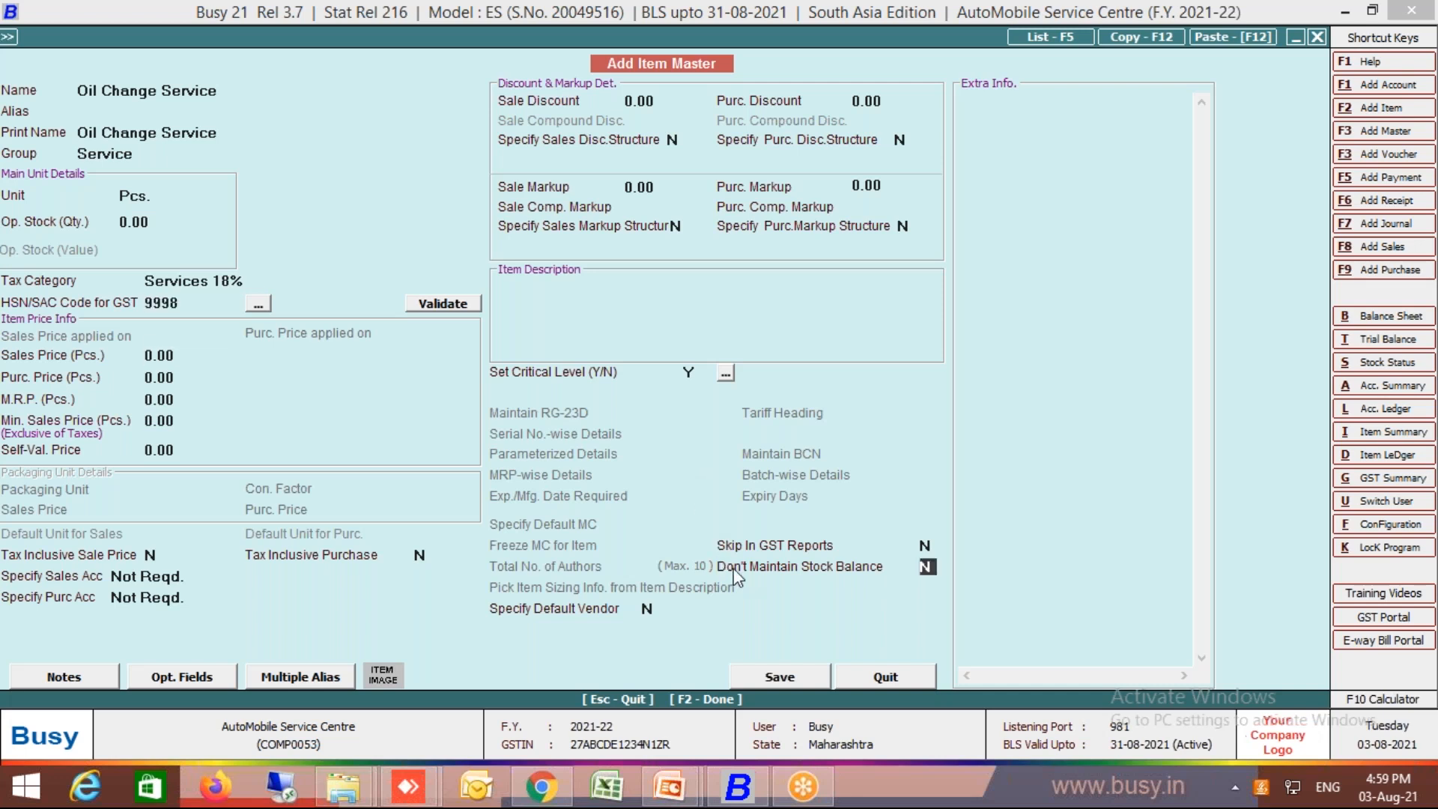
pyautogui.click(150, 355)
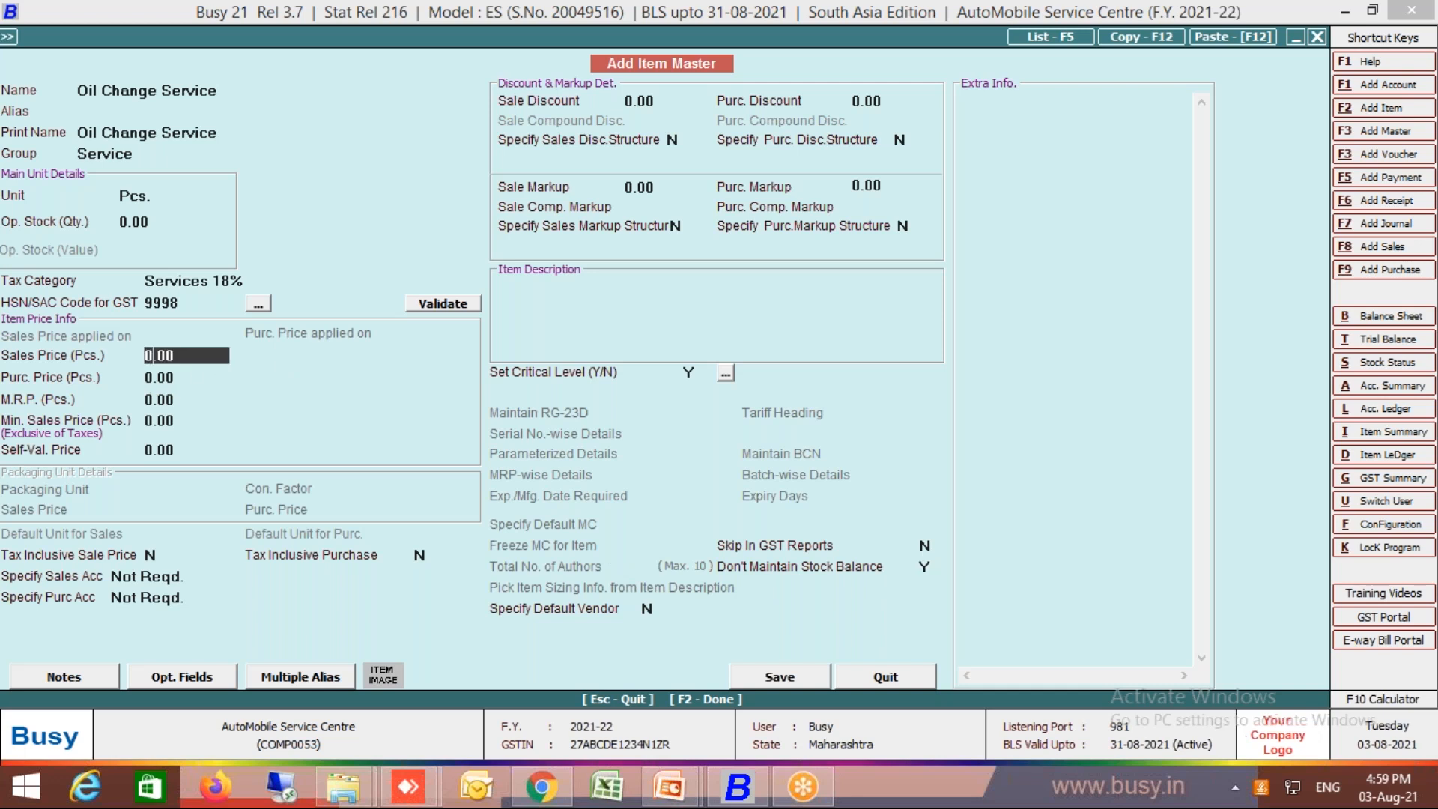
pyautogui.hotkey('shift', 'End')
pyautogui.press('Delete')
pyautogui.write('150')
pyautogui.press('Return')
pyautogui.press('F2')
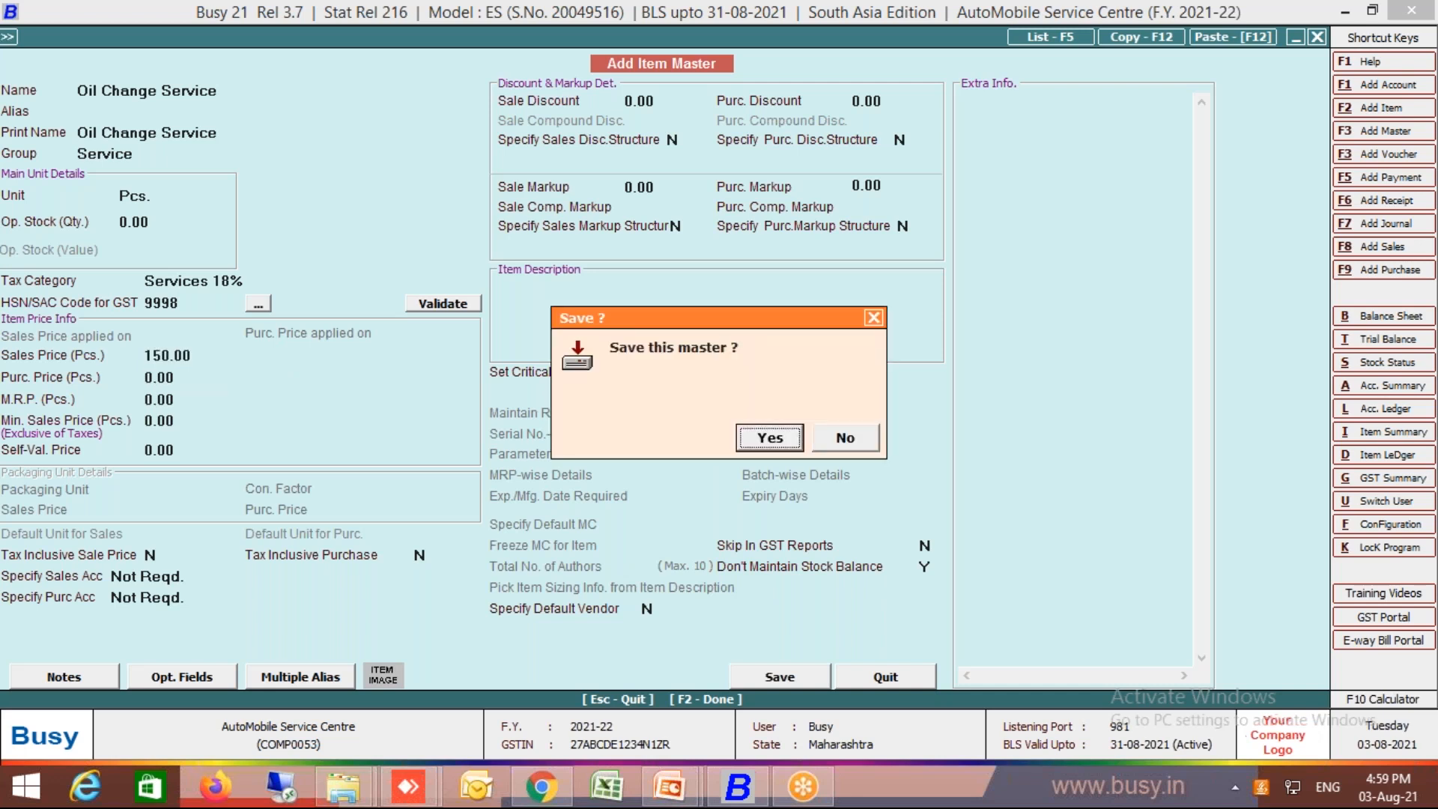
pyautogui.press('Return')
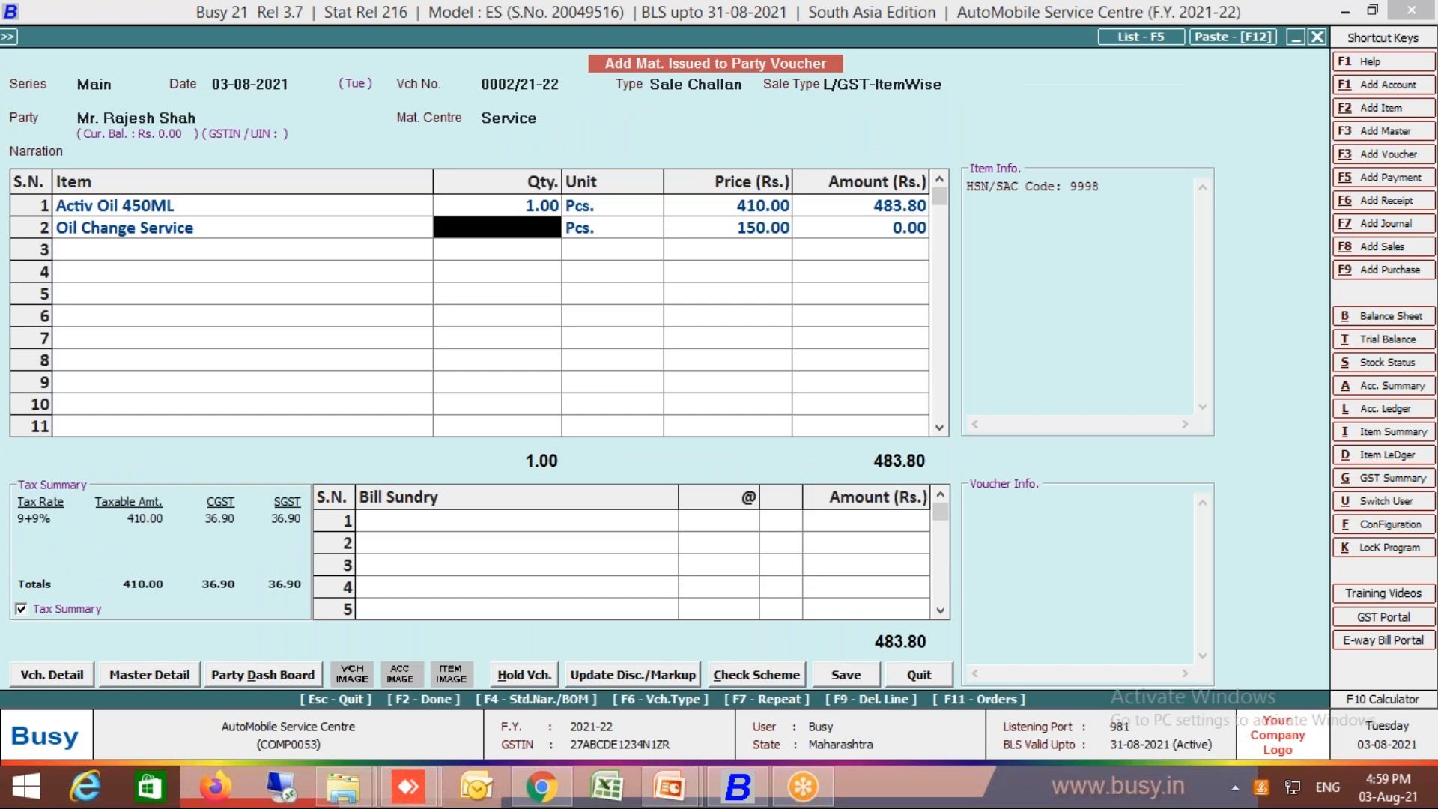
# - Set the Oil Change Service quantity to 1 and accept its unit, price and item-wise GST to complete the line
pyautogui.write('1')
pyautogui.press('Return')
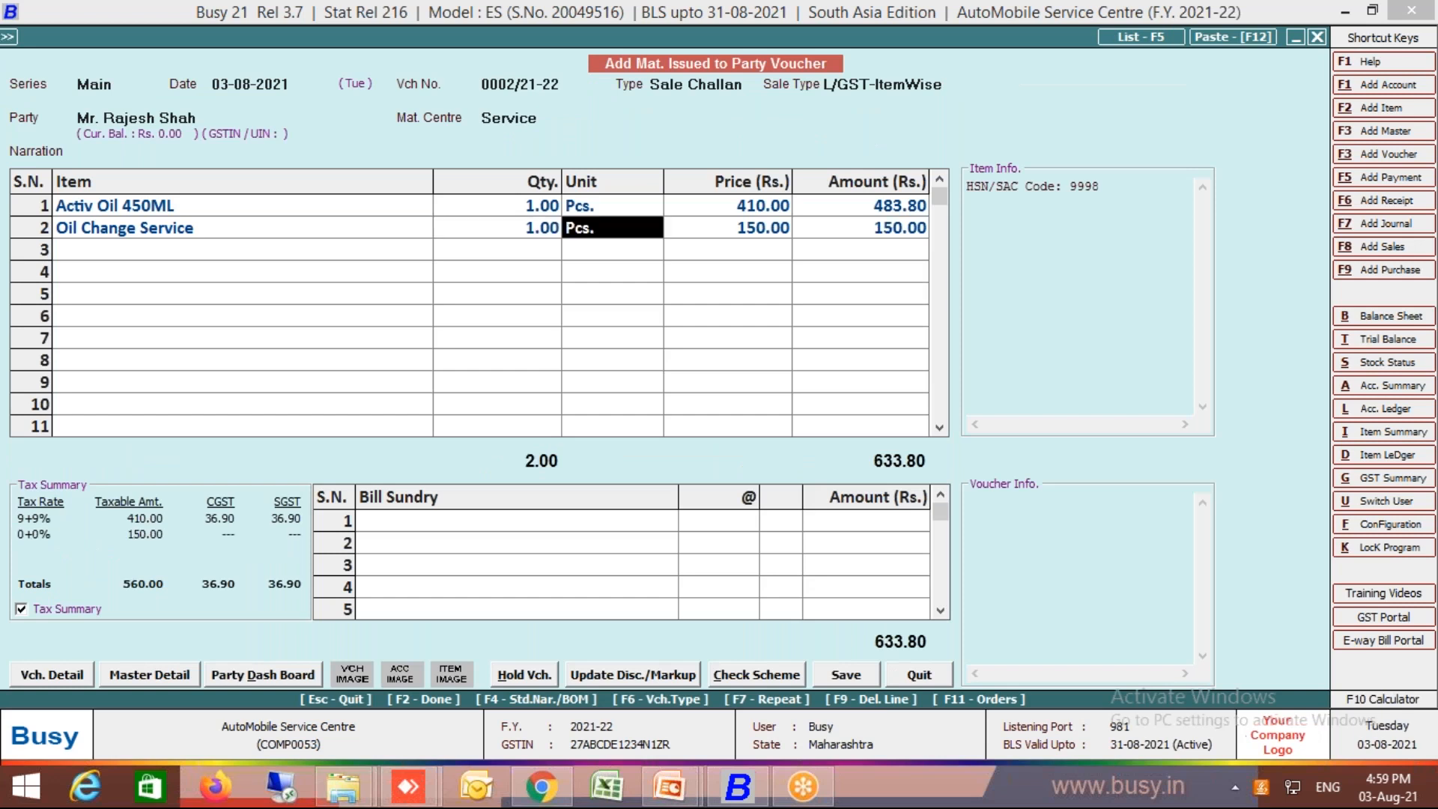
pyautogui.press('Return')
pyautogui.press('F2')
pyautogui.press('Return')
pyautogui.press('Return')
# - Finish the item and bill sundry entries, save the material-issued voucher, and dismiss what follows the save
pyautogui.press('F2')
pyautogui.press('Return')
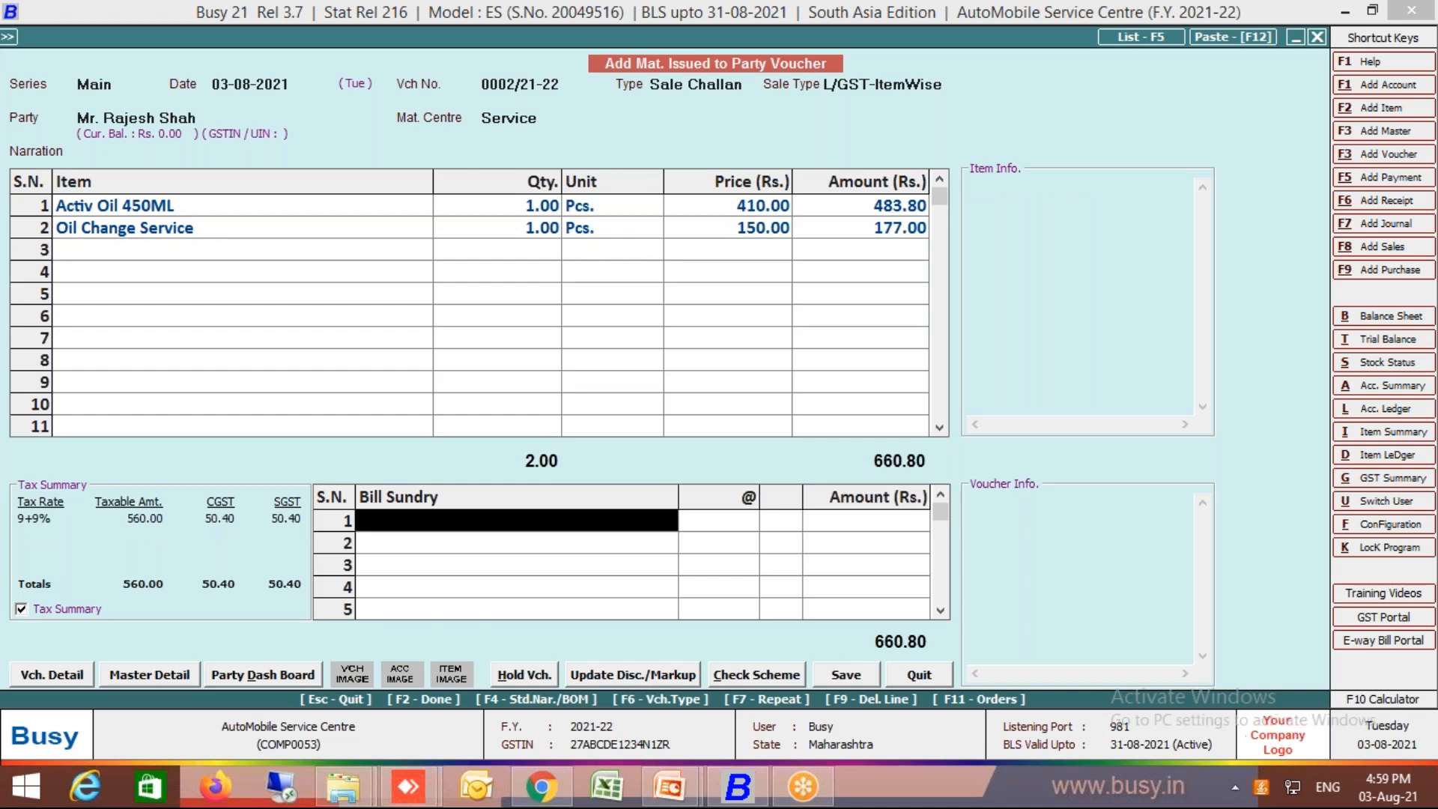
pyautogui.press('F2')
pyautogui.press('F2')
pyautogui.press('Return')
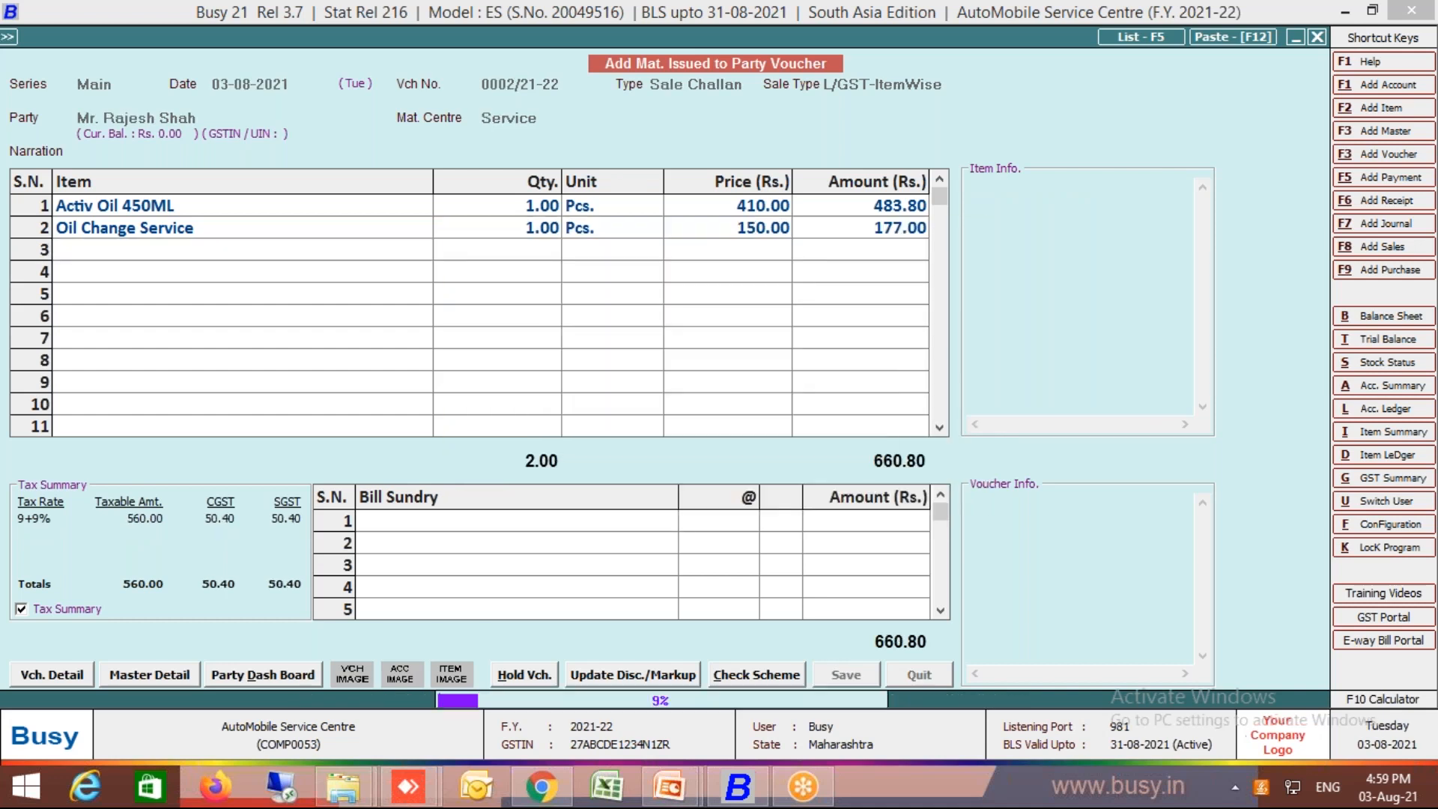
pyautogui.press('Escape')
pyautogui.press('Escape')
pyautogui.press('Escape')
# - Start another Sale Challan voucher dated 04-11-2021 with L/GST-ItemWise sale type, the customer's vehicle account as party, and Service as material centre
pyautogui.press('Return')
pyautogui.press('Return')
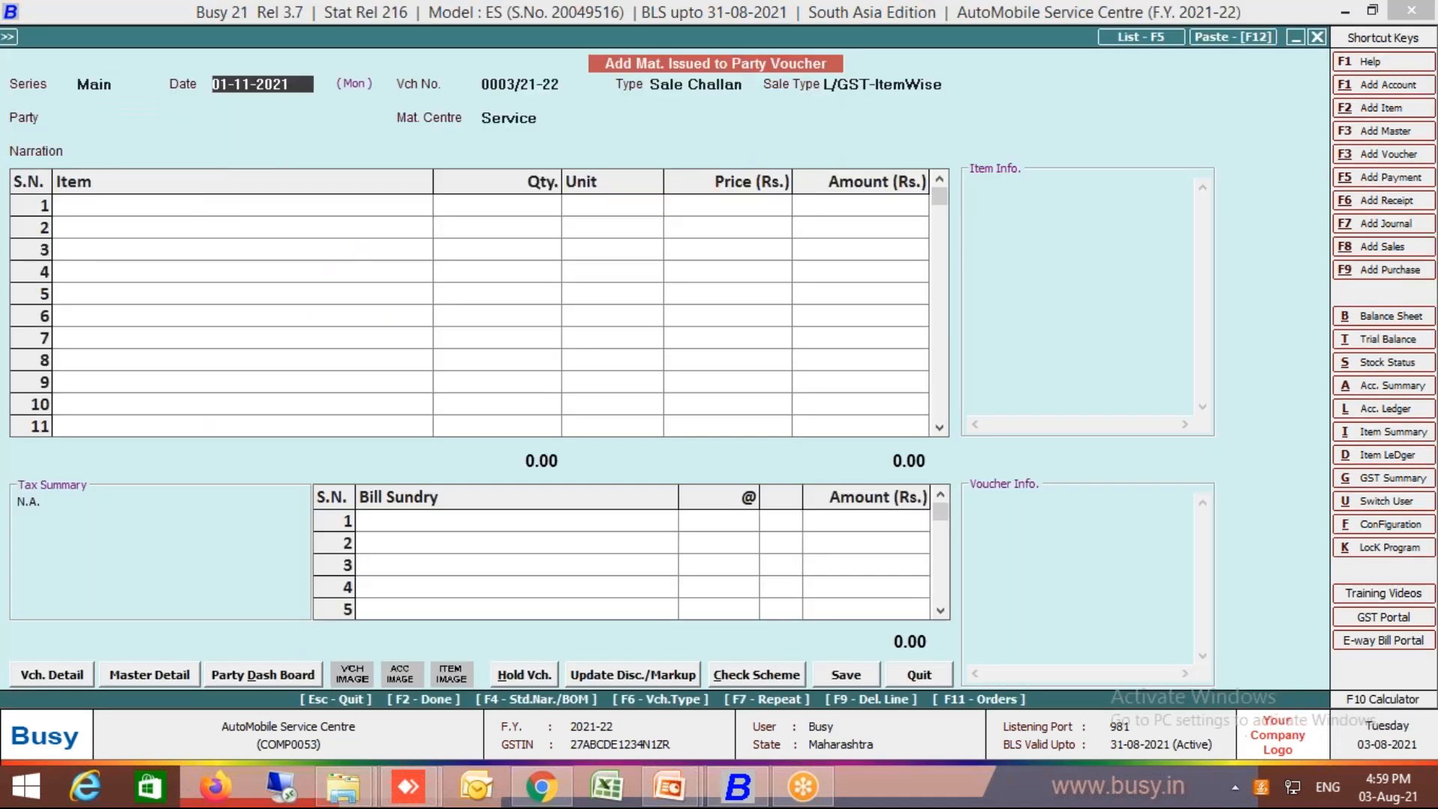
pyautogui.write('4')
pyautogui.press('Return')
pyautogui.press('Return')
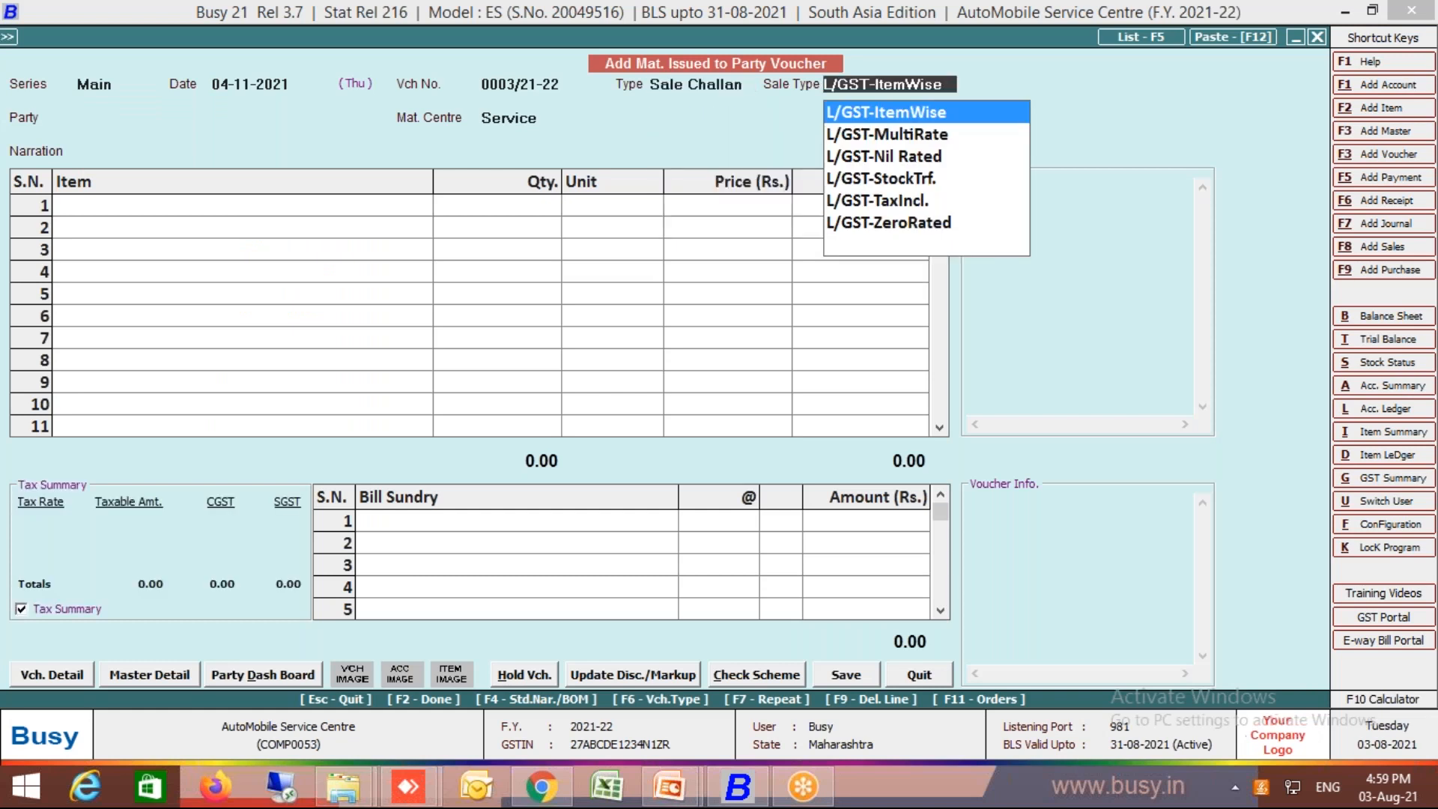
pyautogui.press('Return')
pyautogui.write('63')
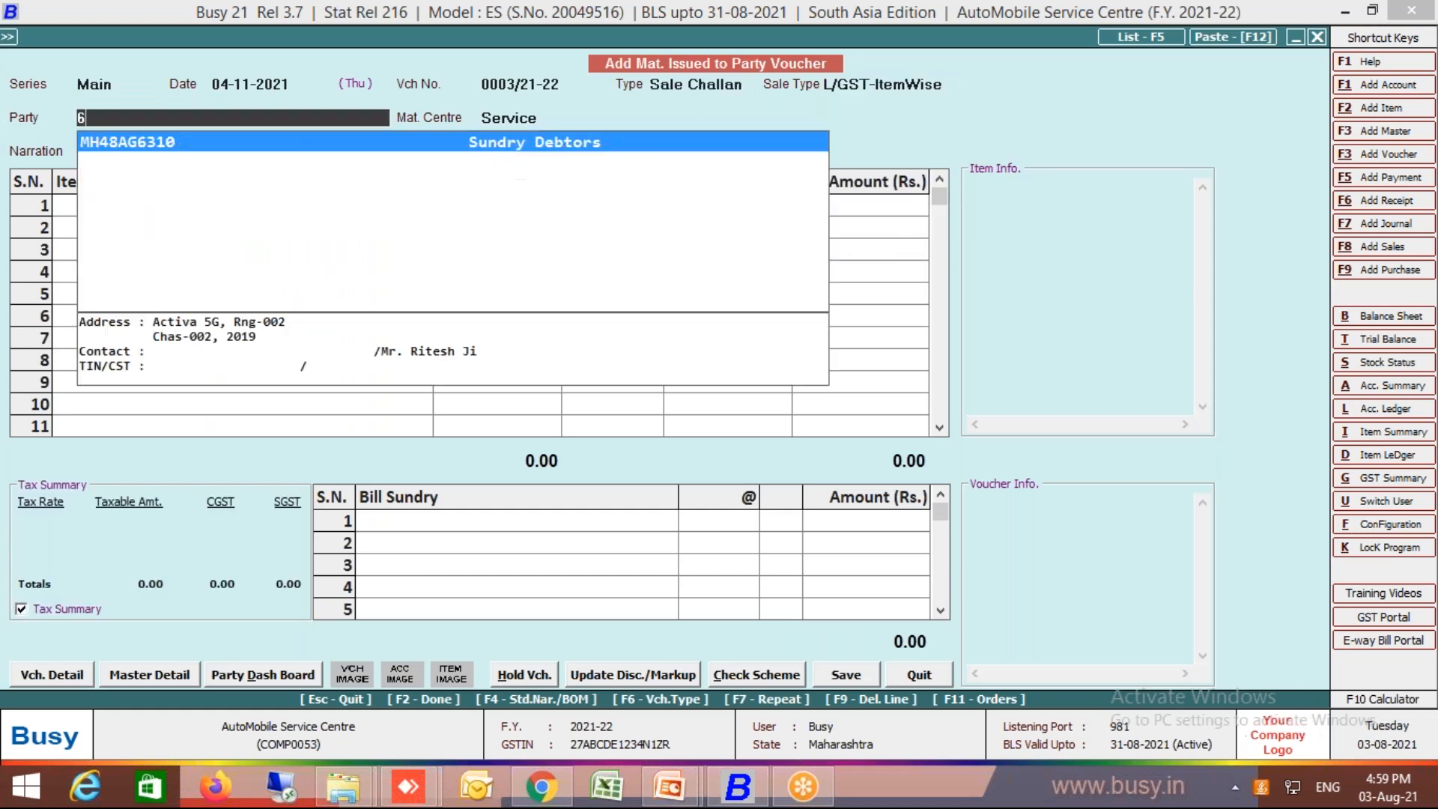
pyautogui.press('Return')
pyautogui.press('Return')
pyautogui.press('Return')
pyautogui.press('Return')
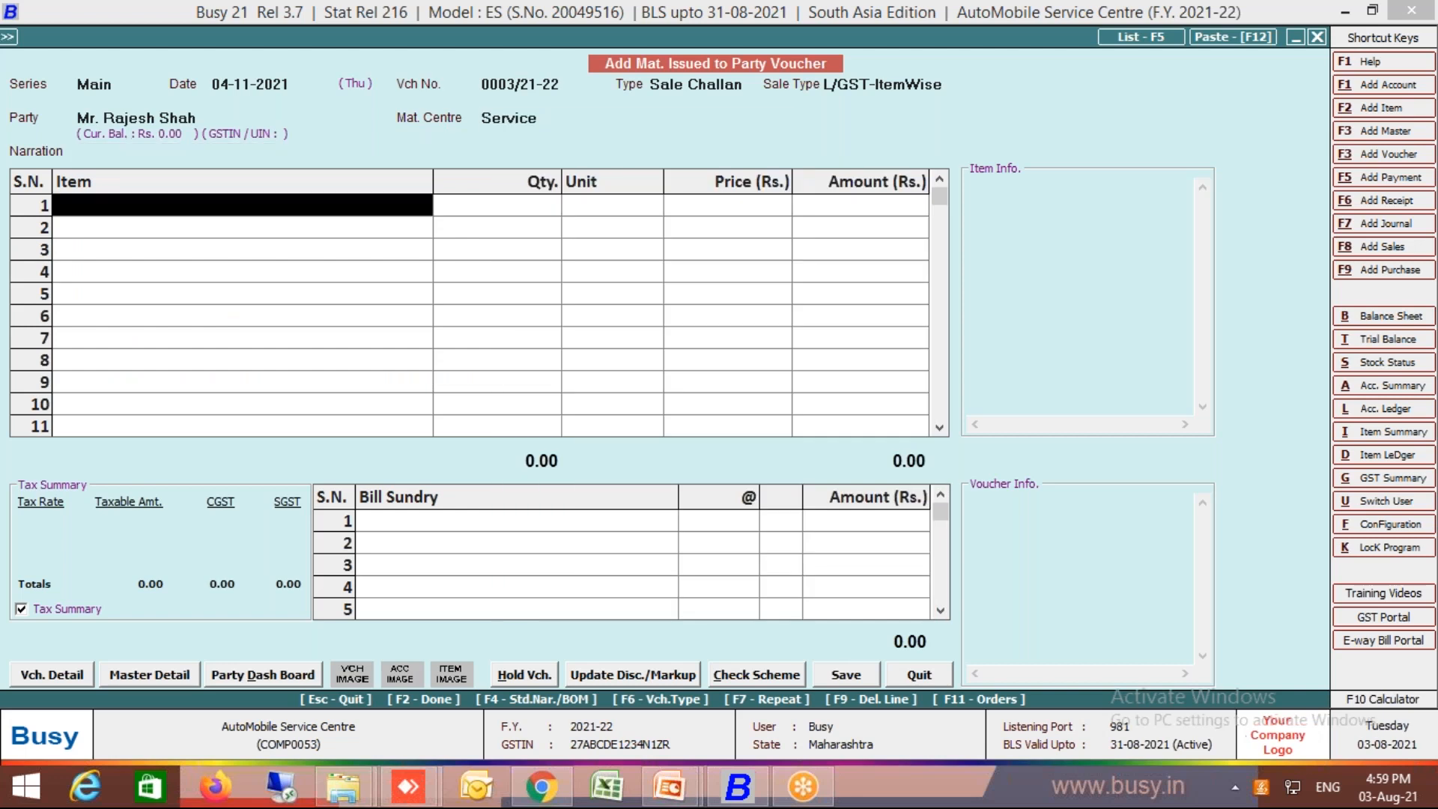
# - Start an item master named Two Wheeler Servicing from the voucher's first line and assign it to the Service group
pyautogui.press('F3')
pyautogui.write('A')
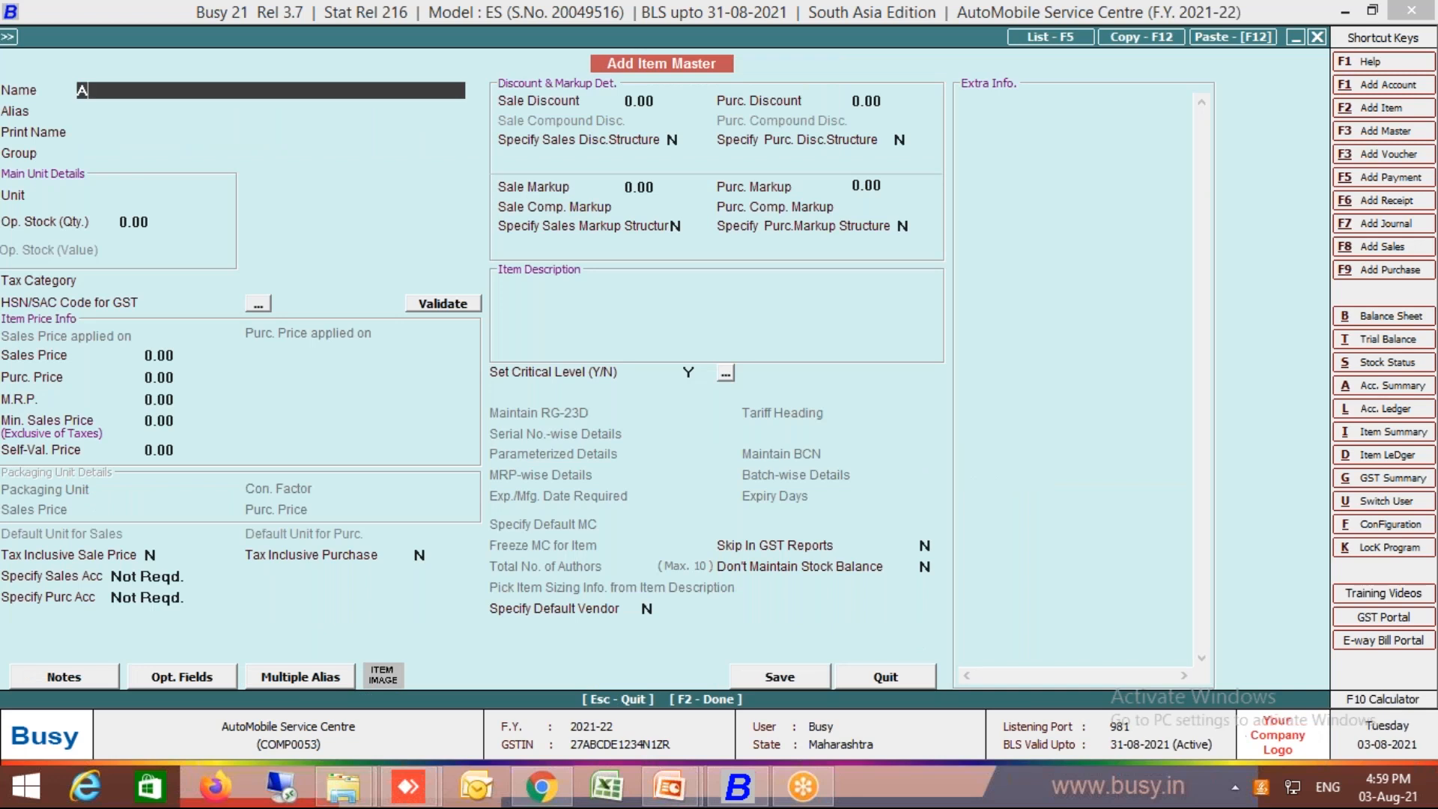
pyautogui.write('ctiva Ac')
pyautogui.hotkey('shift', 'Home')
pyautogui.press('BackSpace')
pyautogui.write('Two Wheeler Serv')
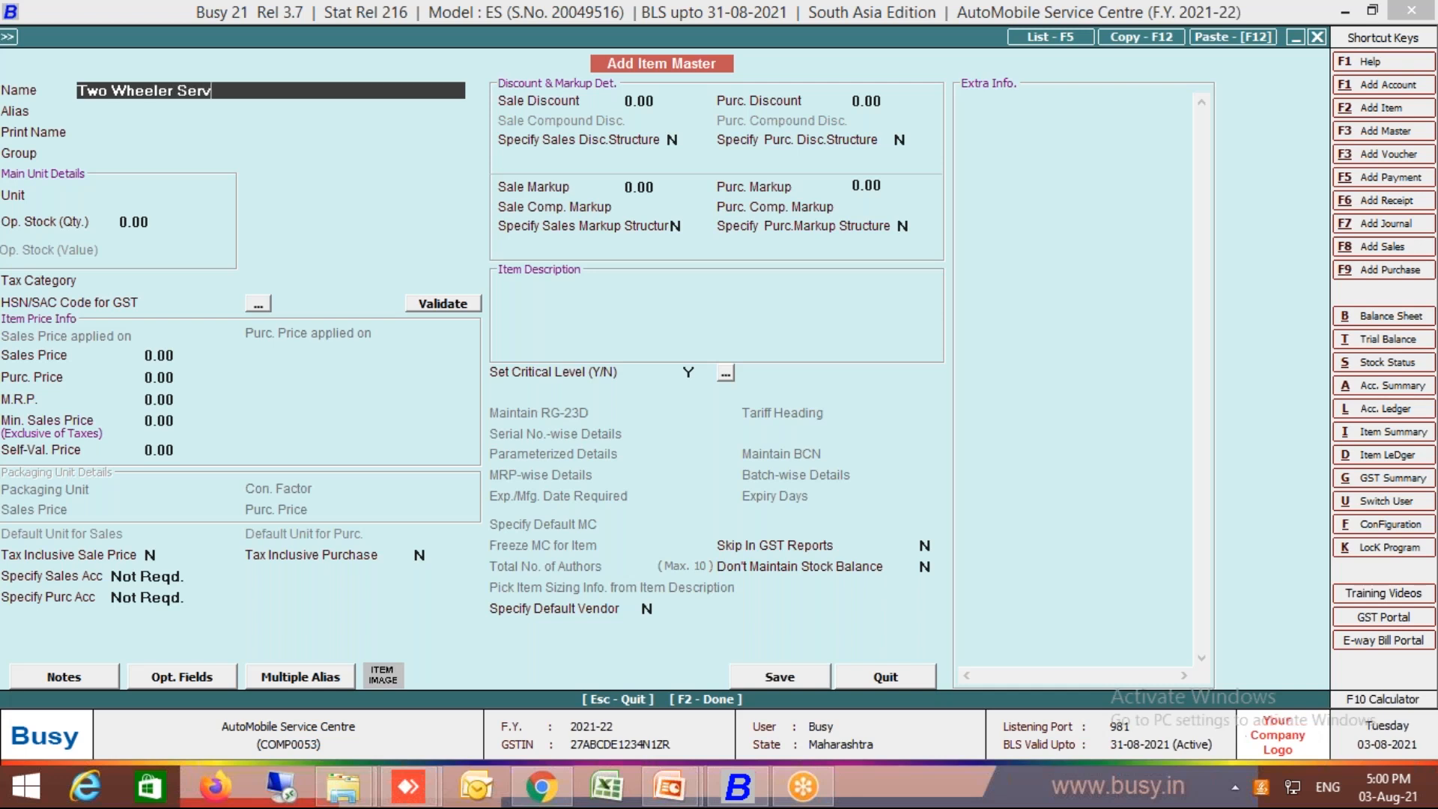
pyautogui.write('icing')
pyautogui.press('Return')
pyautogui.press('Return')
pyautogui.press('Return')
pyautogui.write('se')
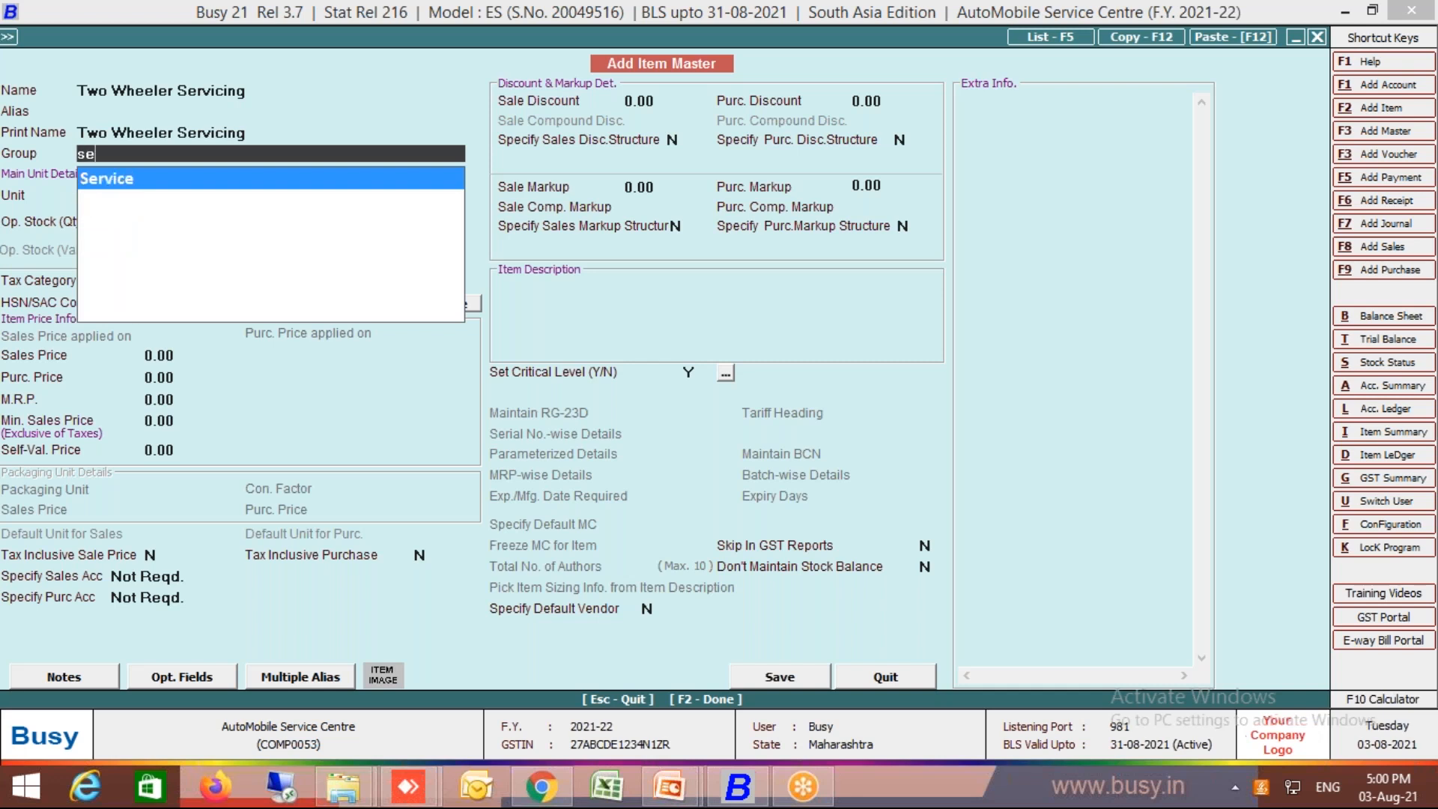
pyautogui.press('Return')
# - Set the Two Wheeler Servicing unit to Pcs., keep the Services 18% tax category, and enter HSN/SAC code 99887
pyautogui.write('p')
pyautogui.press('Return')
pyautogui.press('Return')
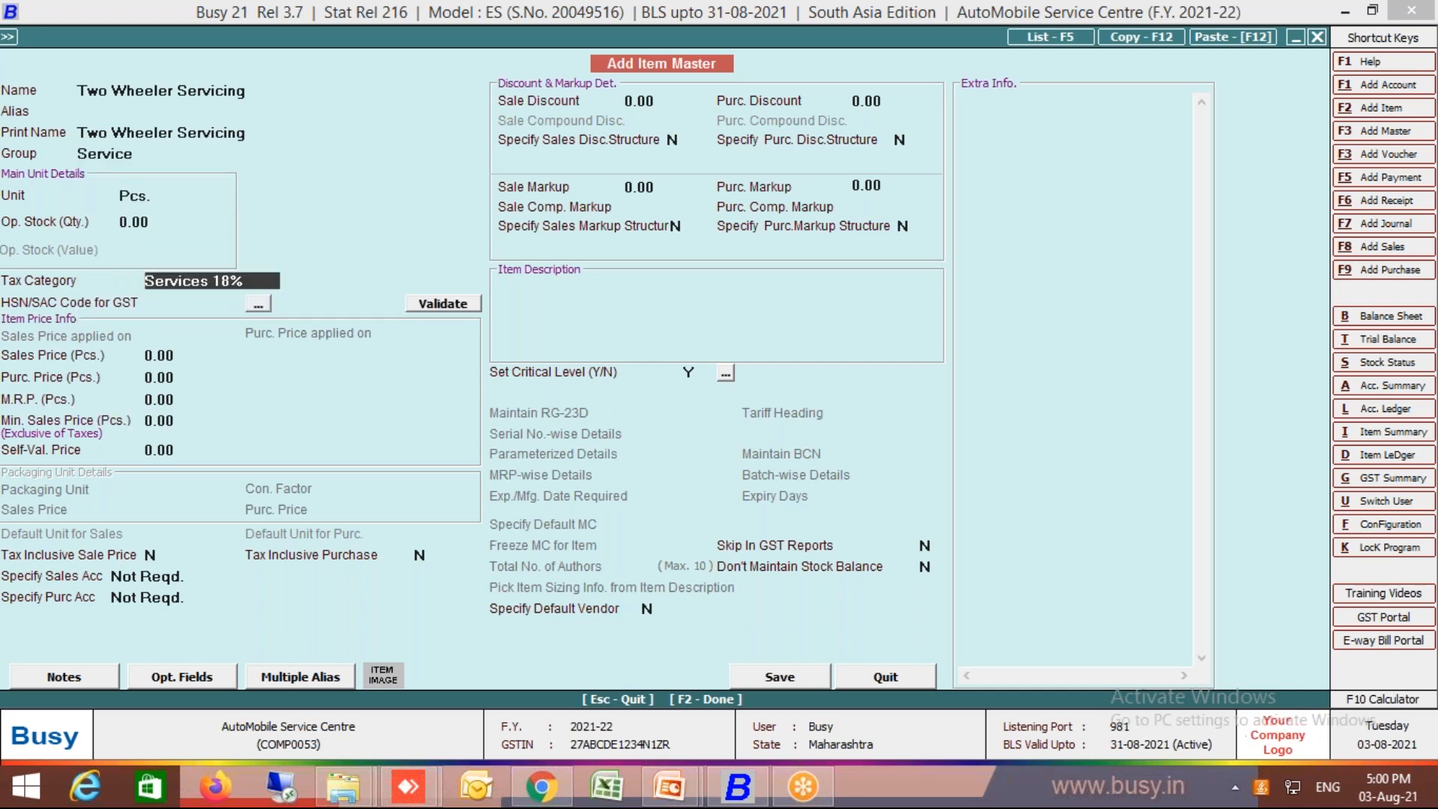
pyautogui.press('Return')
pyautogui.write('99887')
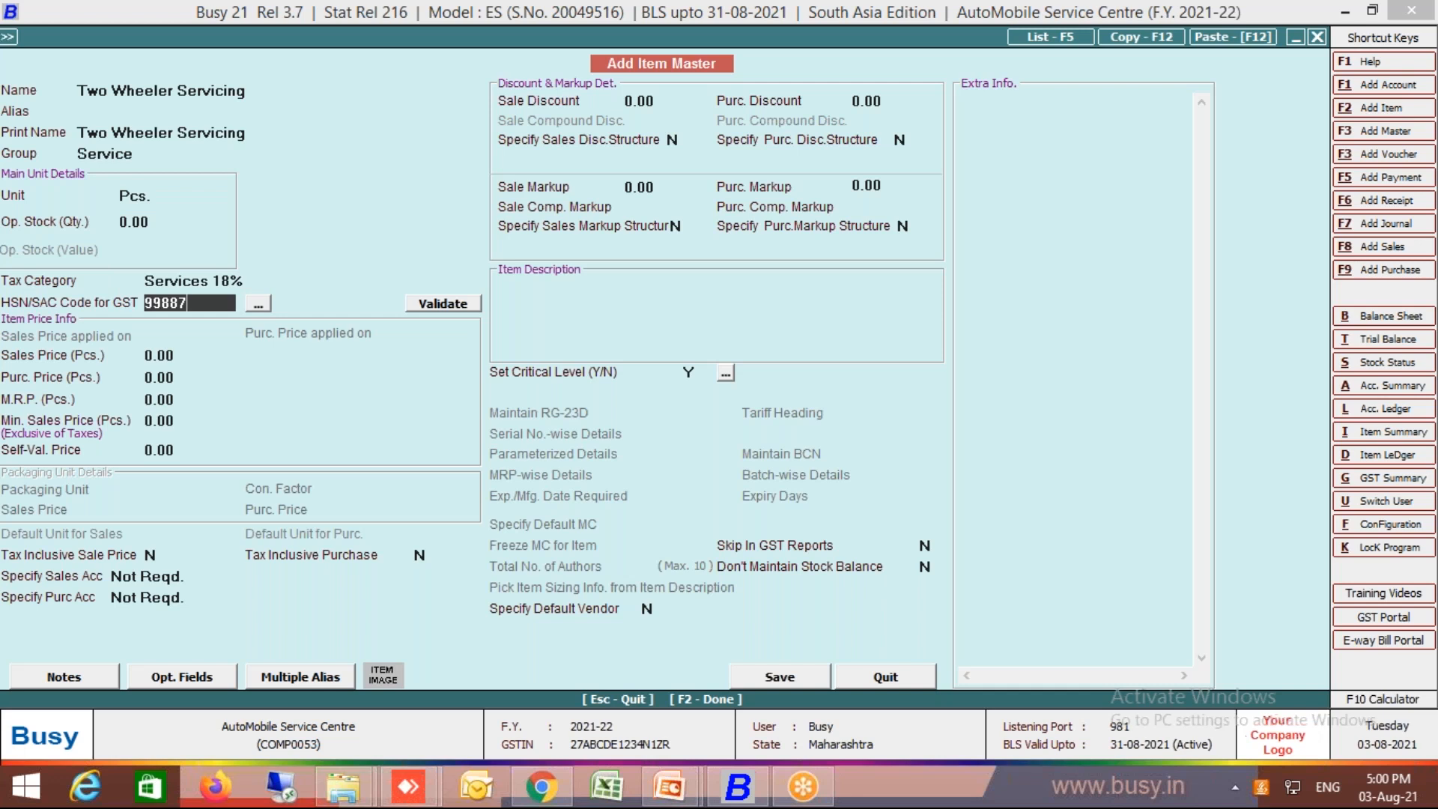
pyautogui.press('Return')
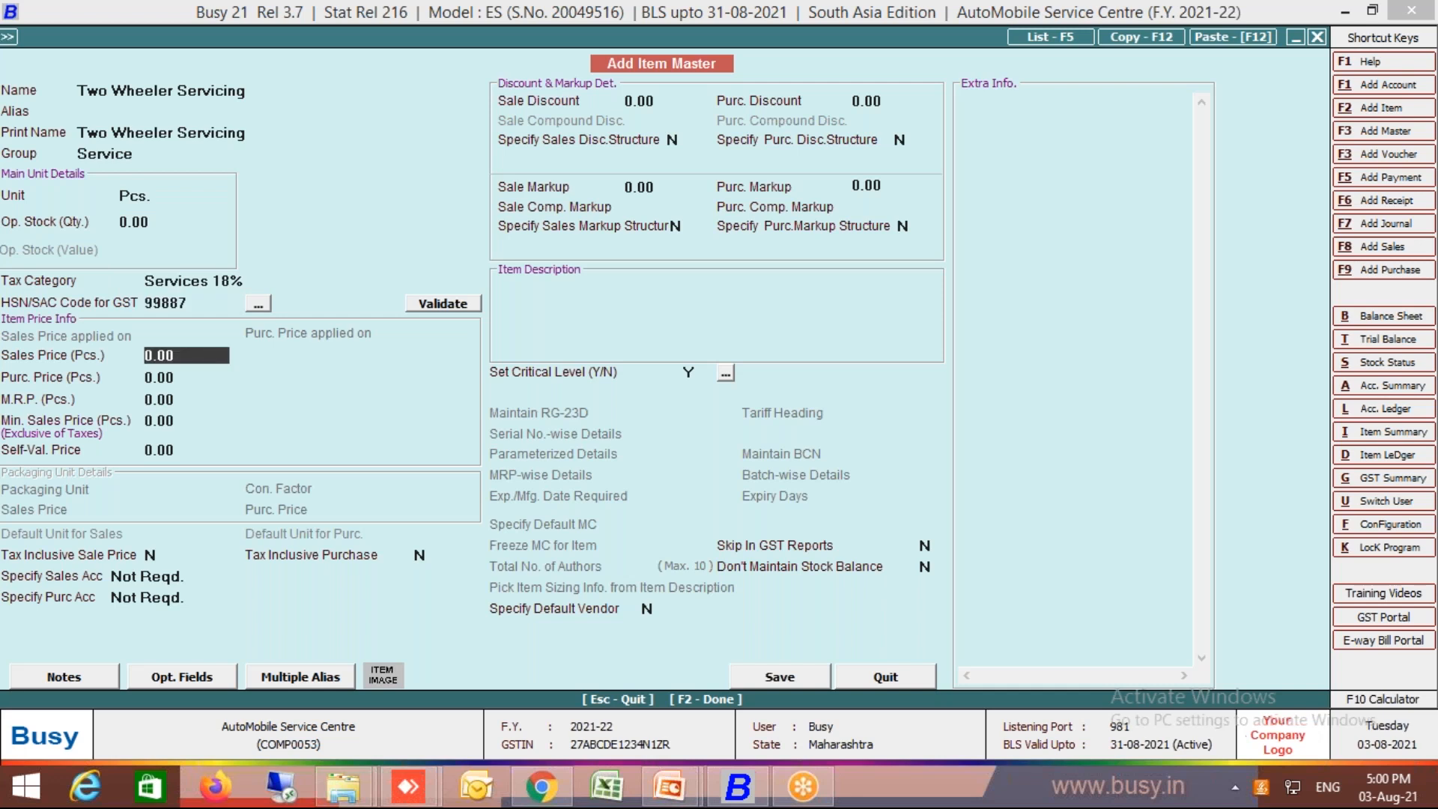
# - Set the Two Wheeler Servicing sales price to 350, turn off stock balance maintenance, and save the item master
pyautogui.write('350')
pyautogui.press('Return')
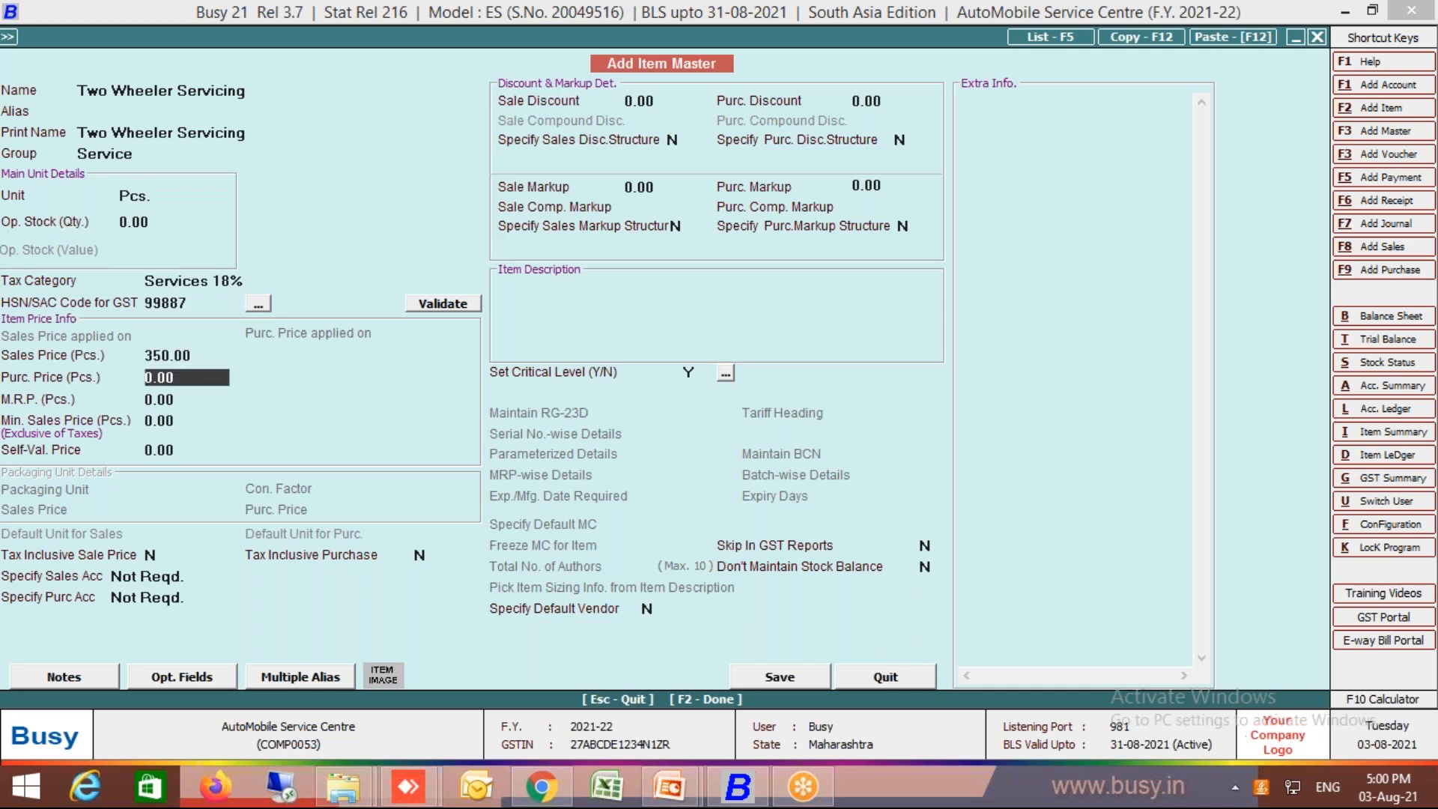
pyautogui.click(927, 566)
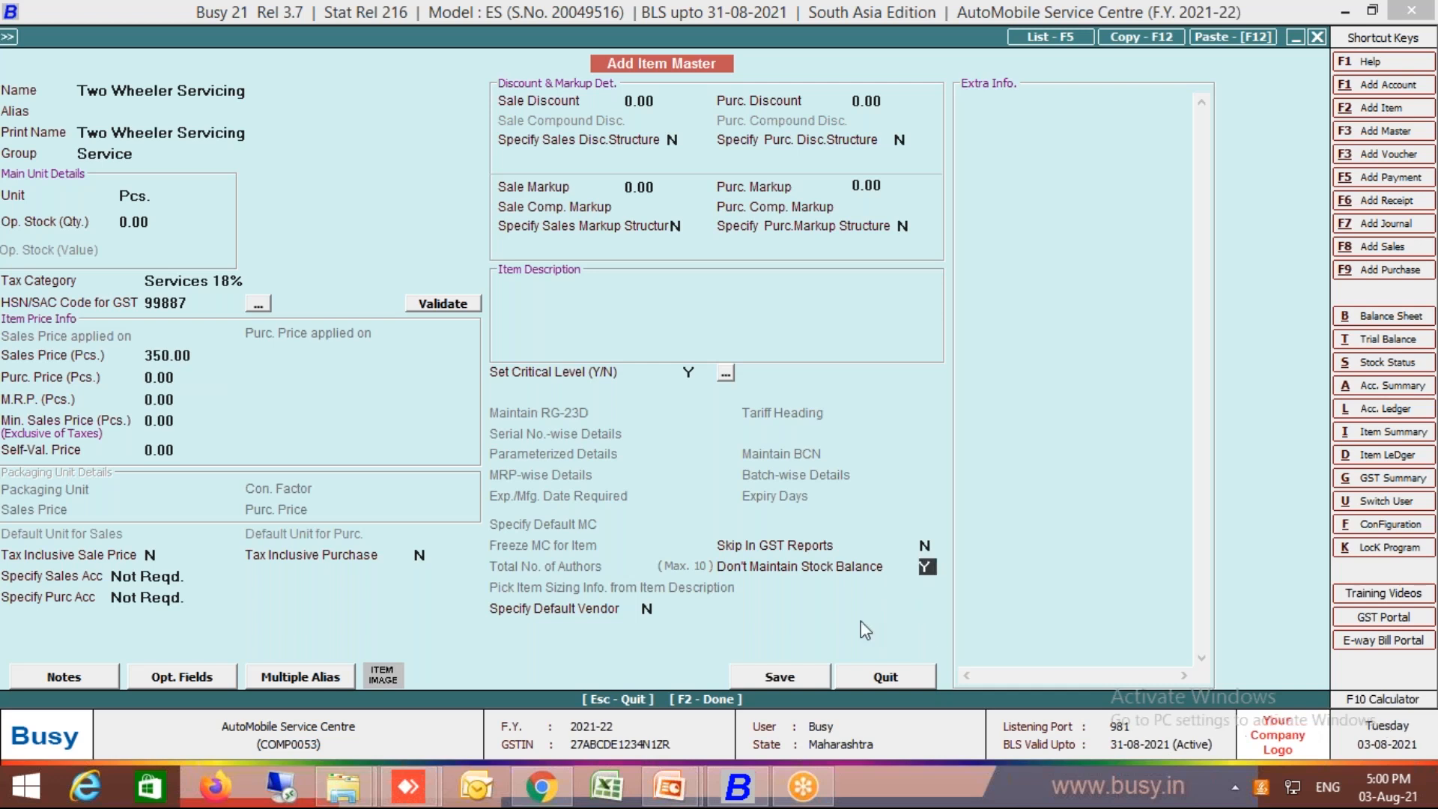
pyautogui.click(805, 681)
# - Enter quantity 1 for Two Wheeler Servicing and accept its unit, price and item-wise GST details
pyautogui.write('1')
pyautogui.press('Return')
pyautogui.press('Return')
pyautogui.press('Escape')
pyautogui.press('Return')
pyautogui.press('Return')
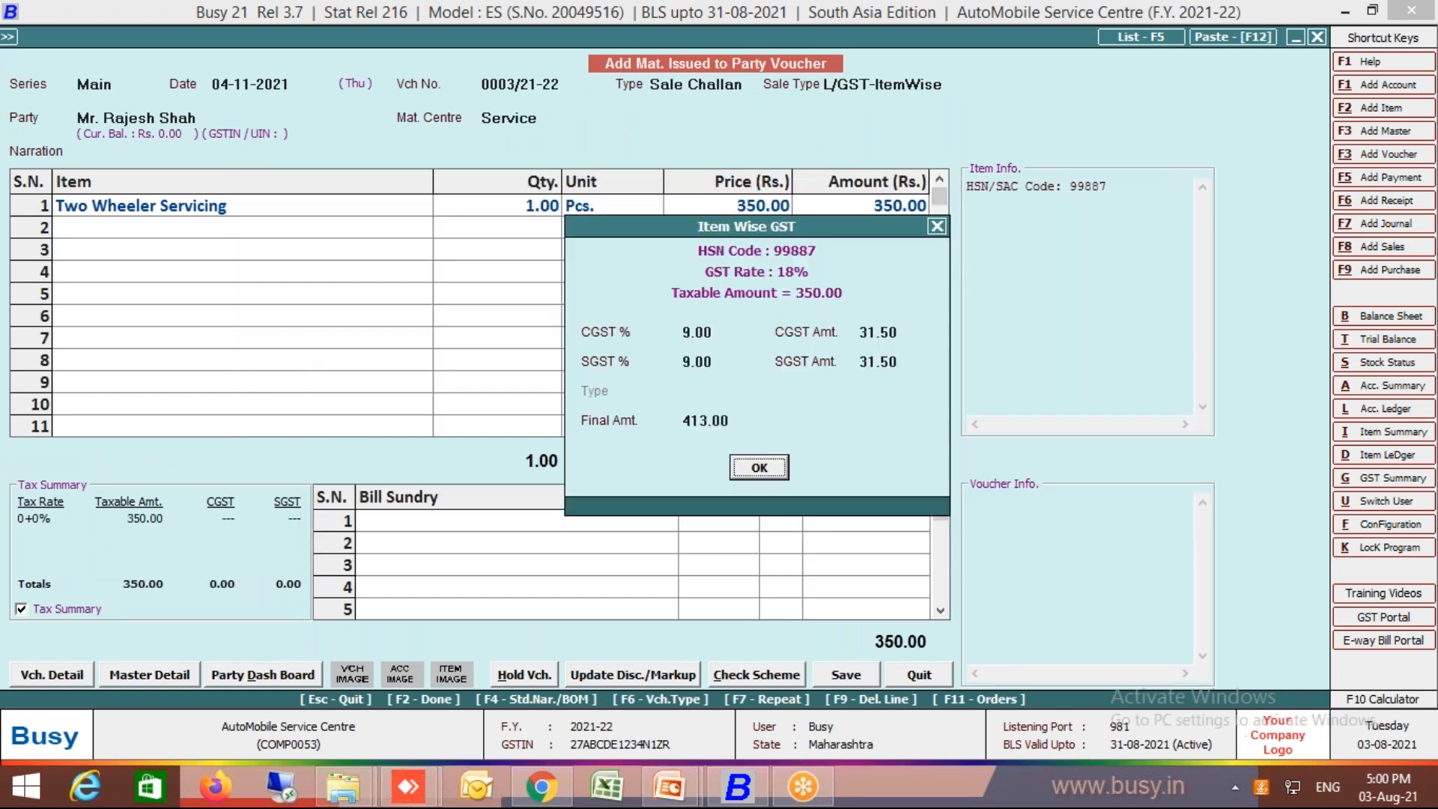
pyautogui.press('Return')
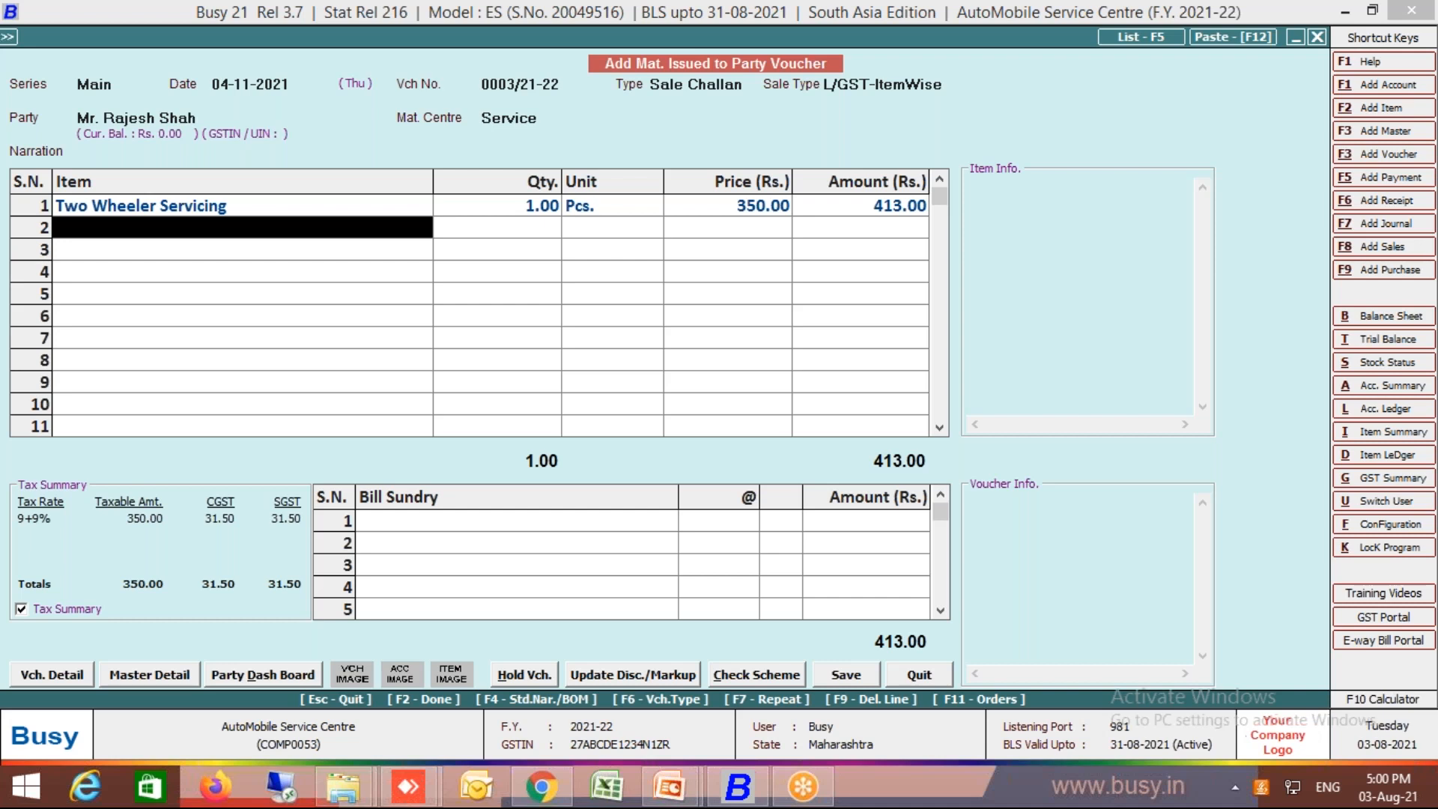
# - Start an item master named Start Button Switch from the voucher's second line and assign it to the Spares group
pyautogui.press('F3')
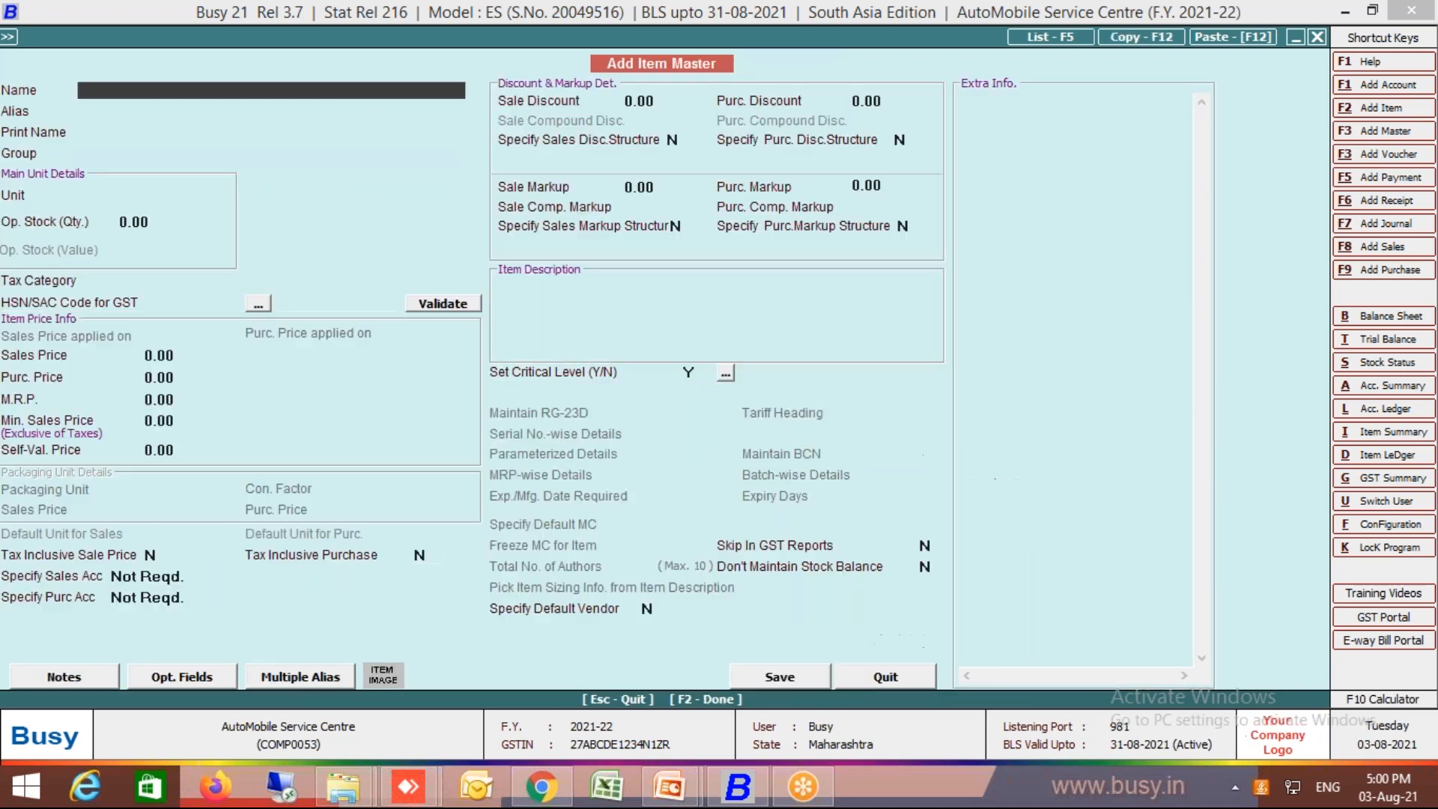
pyautogui.write('Start')
pyautogui.write('Button Switch')
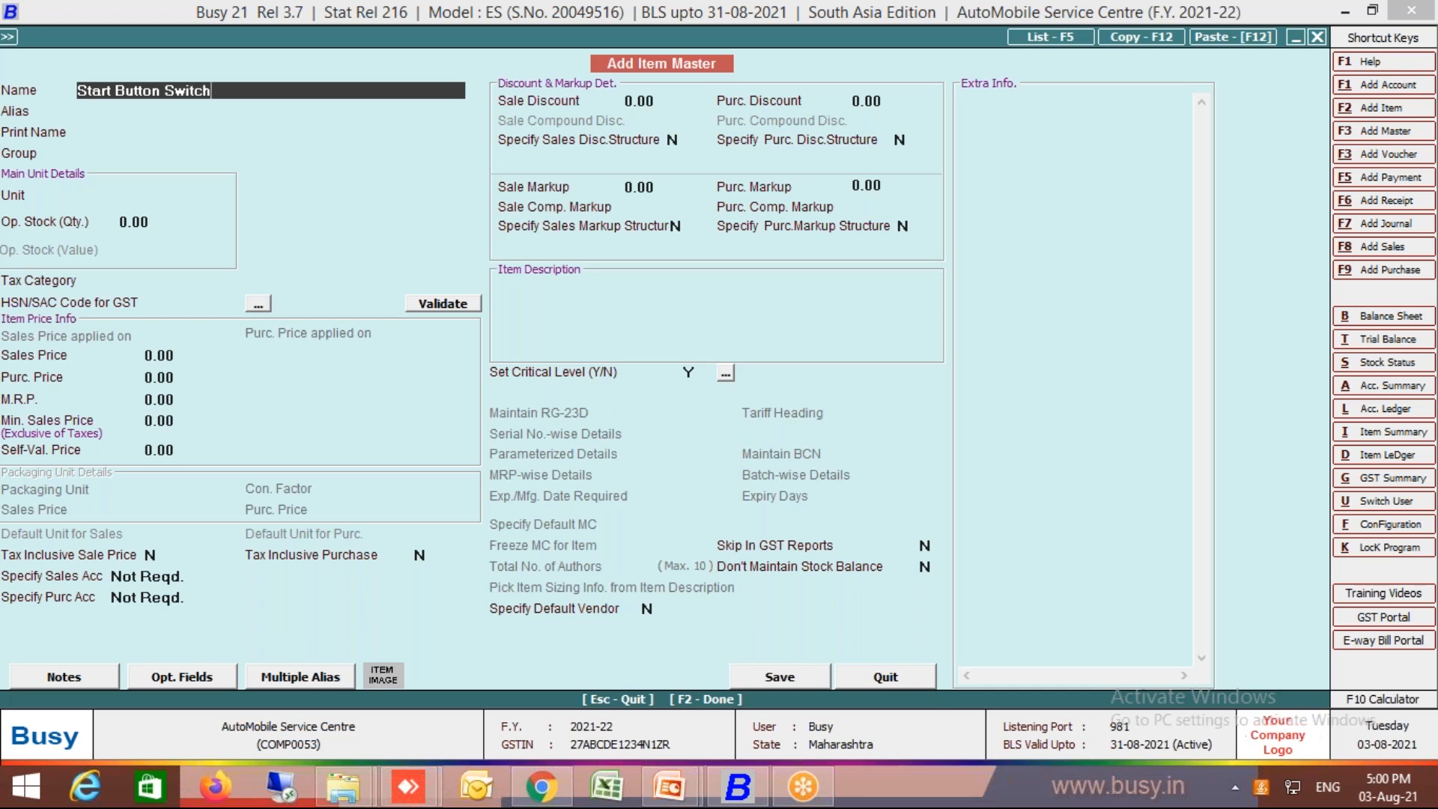
pyautogui.press('Return')
pyautogui.press('Return')
pyautogui.press('Return')
pyautogui.write('sp')
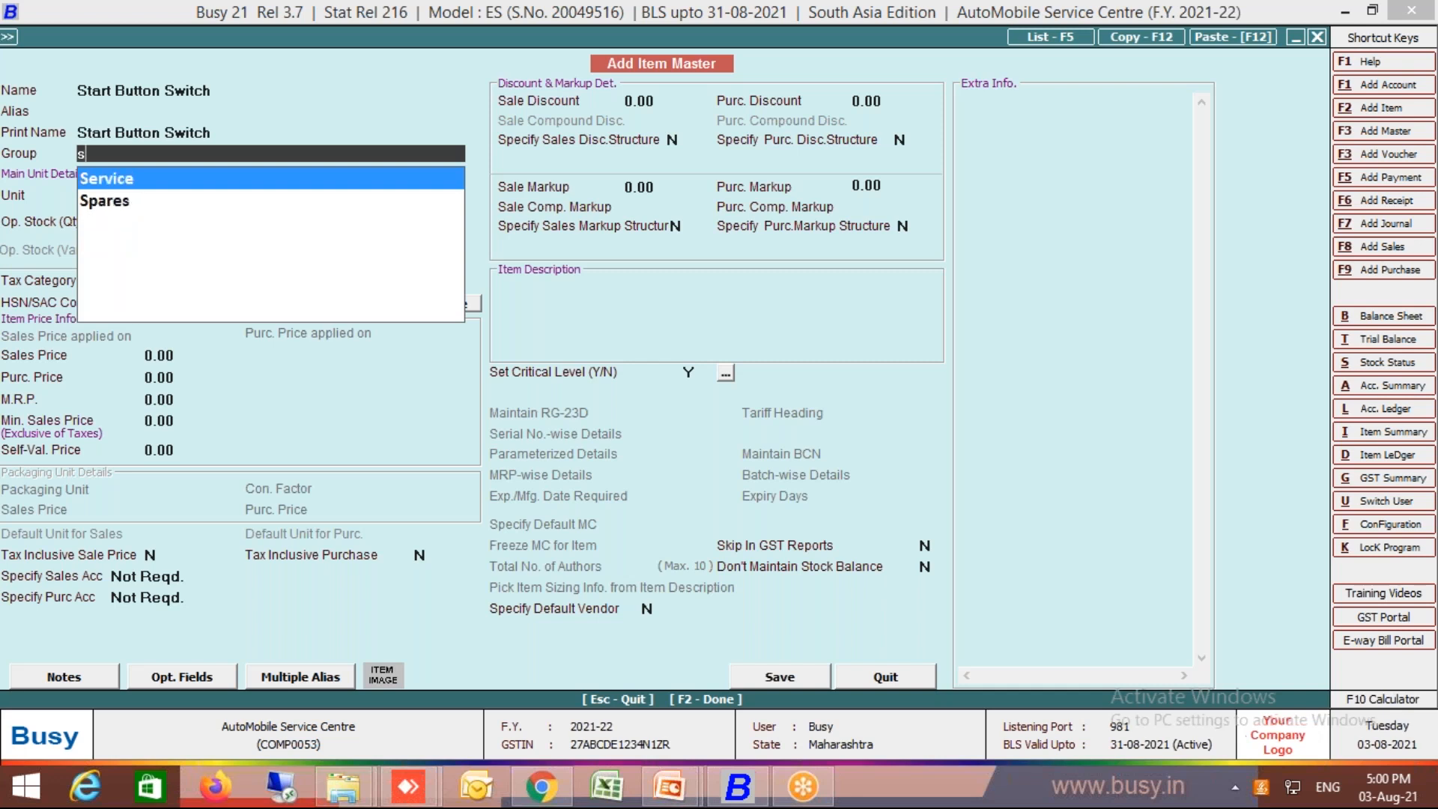
pyautogui.press('Return')
# - Set the Start Button Switch unit to Pcs., keep the GST 18% tax category, and enter HSN/SAC code 9887
pyautogui.write('pc')
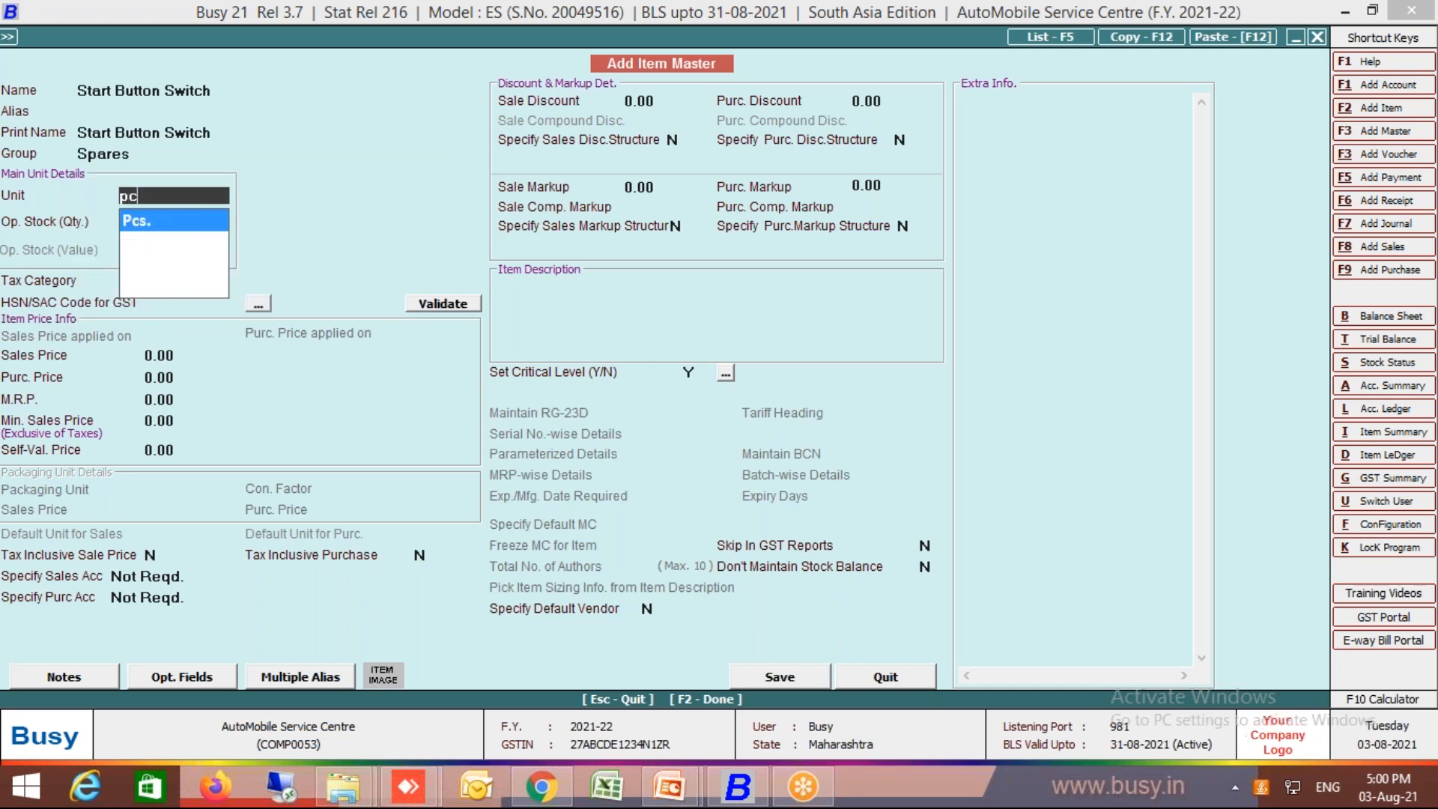
pyautogui.press('Return')
pyautogui.press('Return')
pyautogui.press('Return')
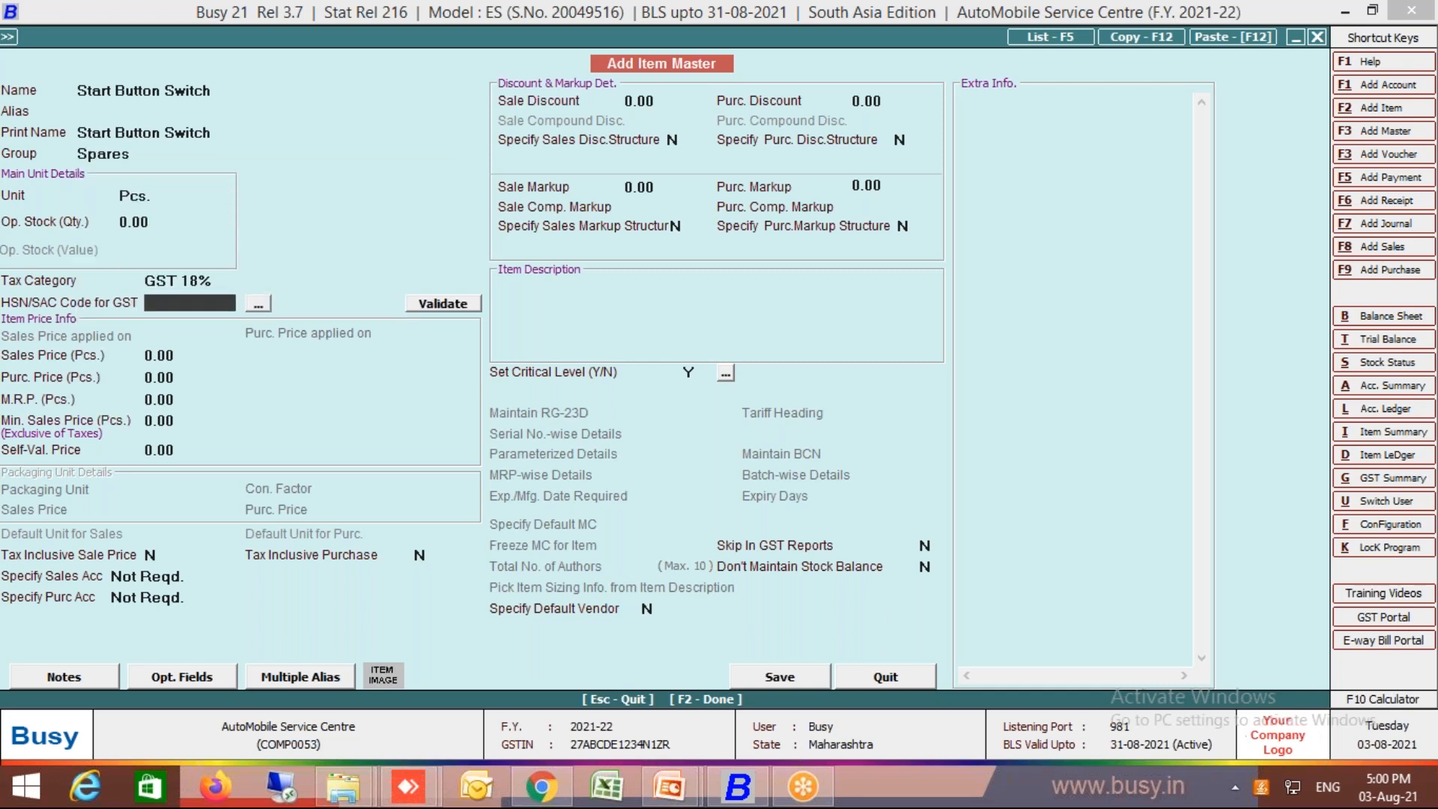
pyautogui.write('9887')
pyautogui.press('Return')
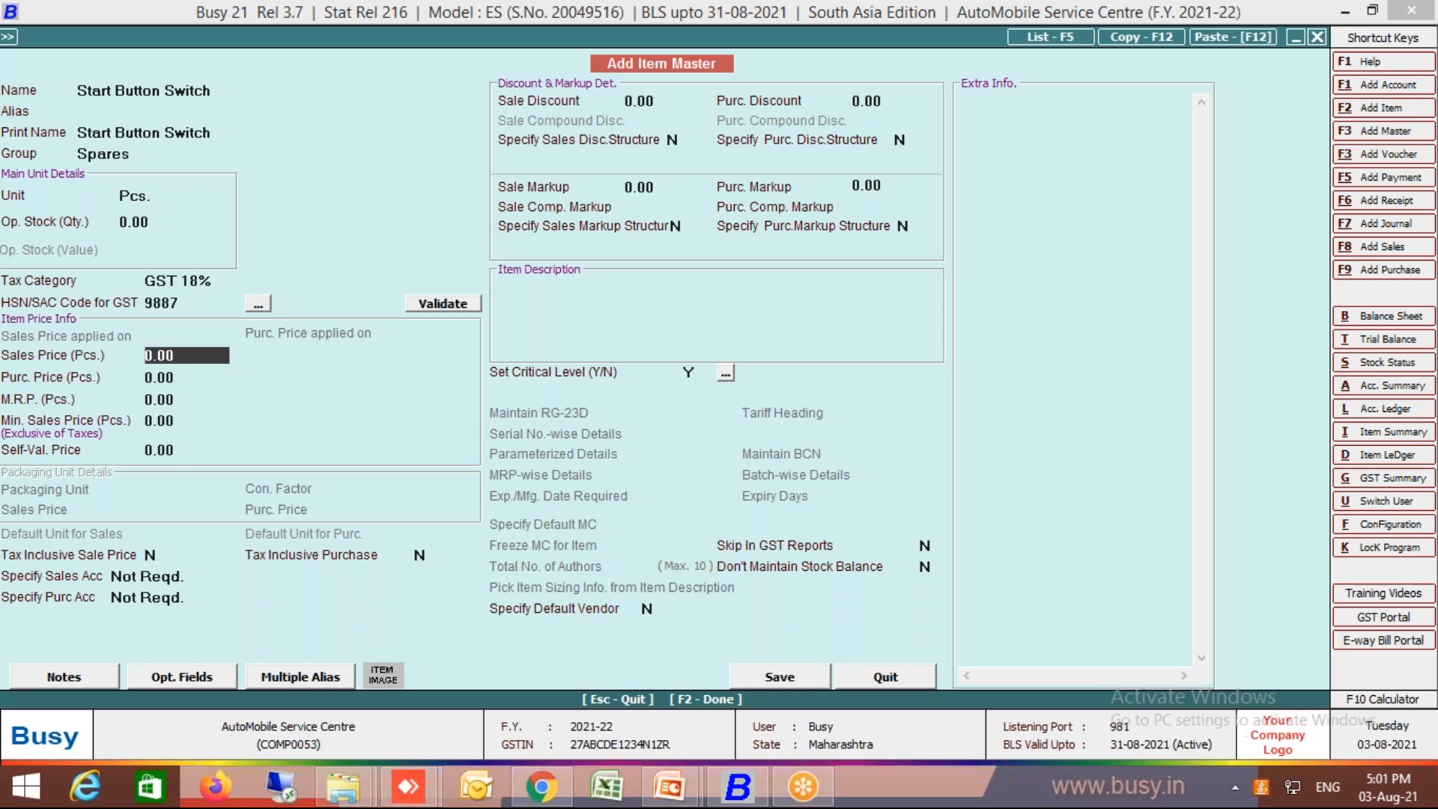
# - Set the Start Button Switch sales price to 75 and save the item master
pyautogui.write('75')
pyautogui.press('Return')
pyautogui.press('Return')
pyautogui.press('Return')
pyautogui.press('Return')
pyautogui.press('Return')
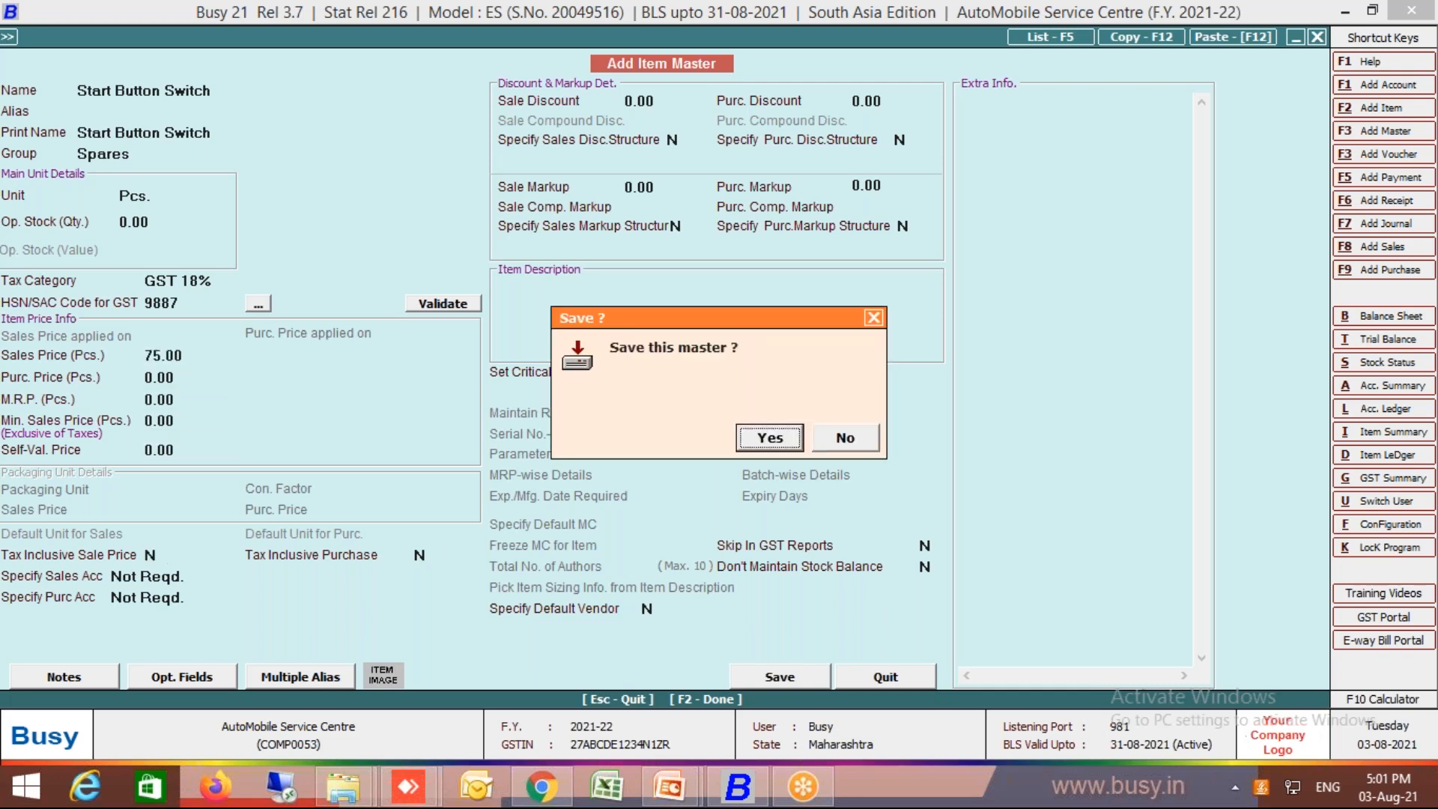
pyautogui.press('Return')
# - Enter quantity 1 for Start Button Switch, allow negative stock, and accept its unit, price and item-wise GST
pyautogui.write('1')
pyautogui.press('Return')
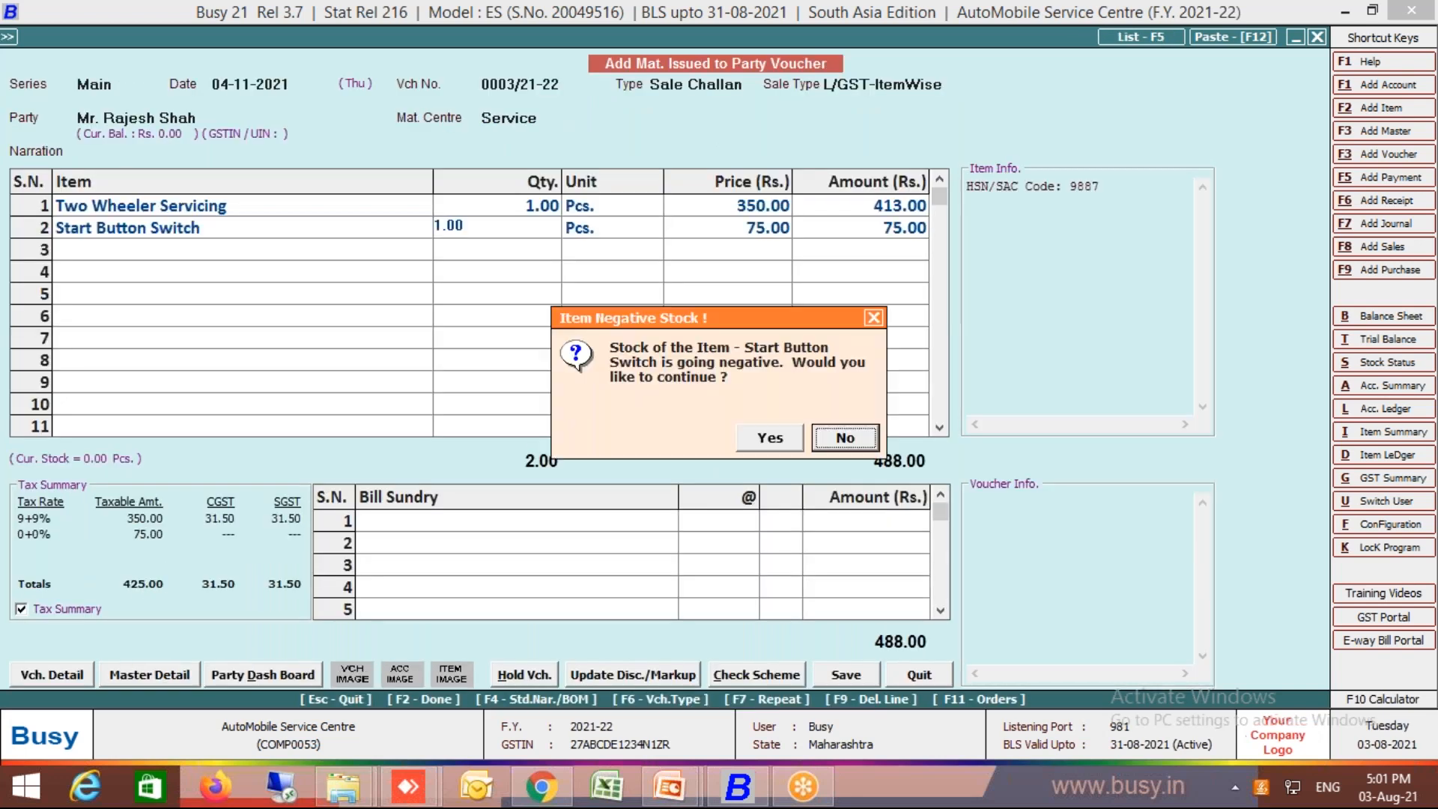
pyautogui.click(772, 438)
pyautogui.press('Return')
pyautogui.press('Escape')
pyautogui.press('Return')
pyautogui.press('Return')
pyautogui.press('Return')
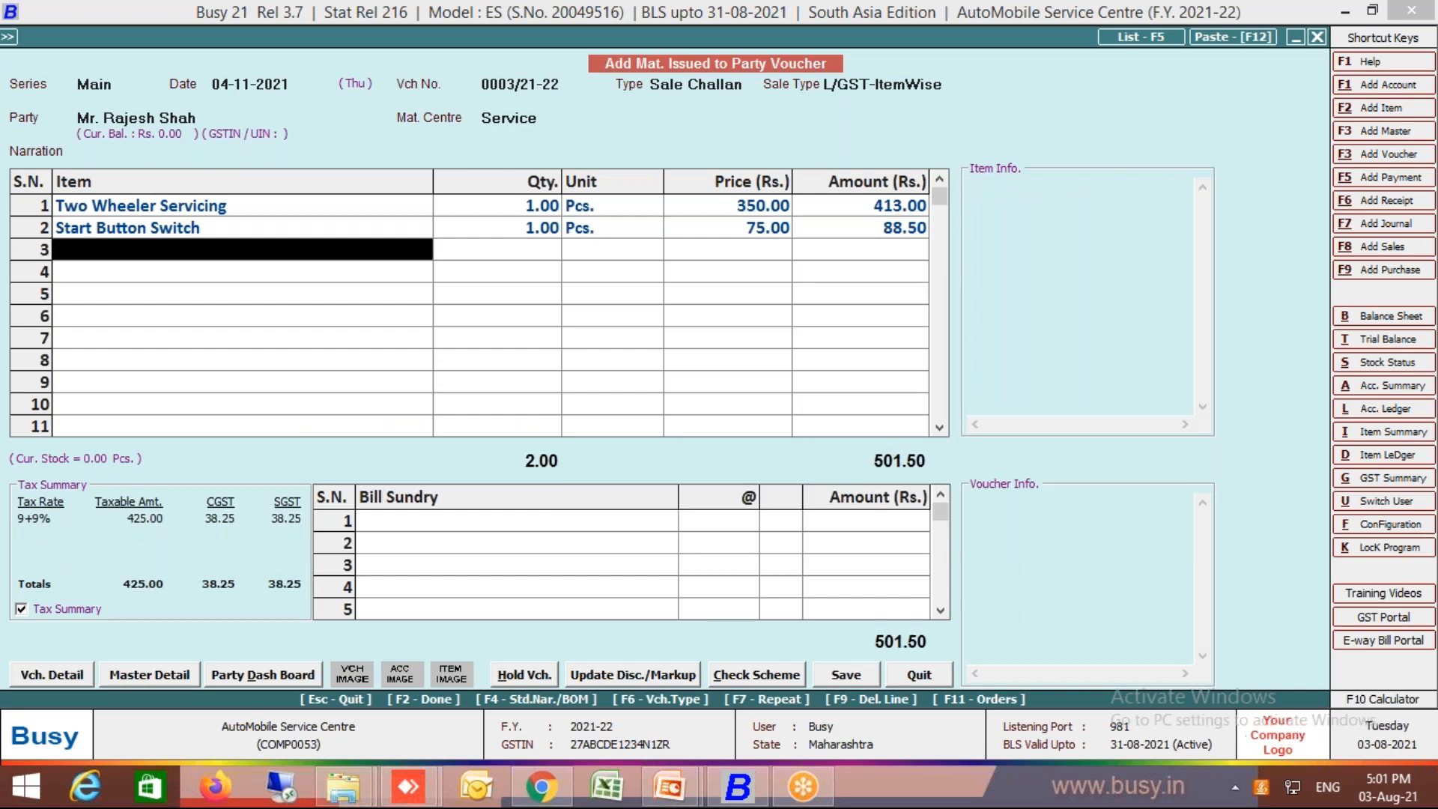
# - End the item list, save the voucher for the servicing and start button switch, and exit voucher entry
pyautogui.press('Return')
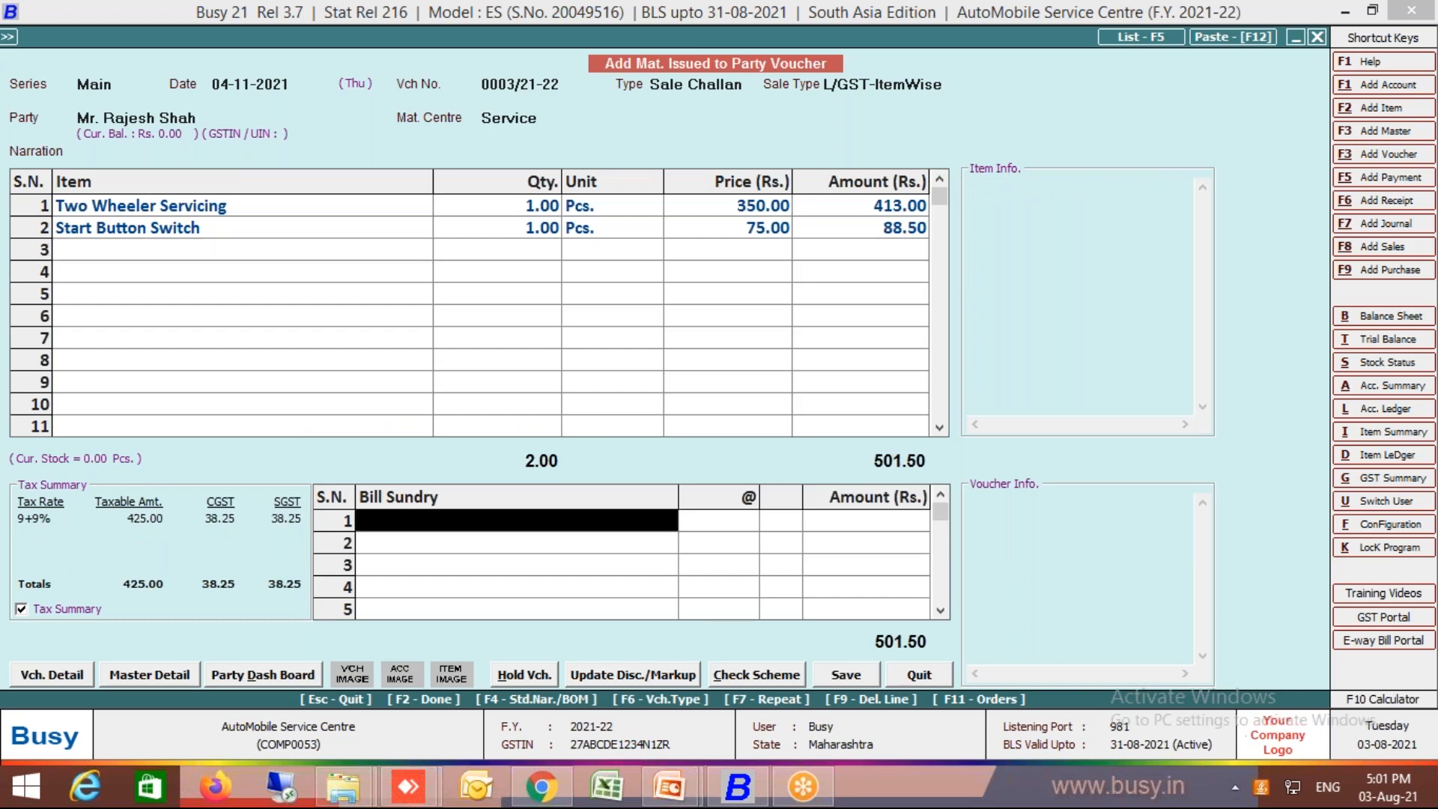
pyautogui.press('F2')
pyautogui.press('F2')
pyautogui.press('Return')
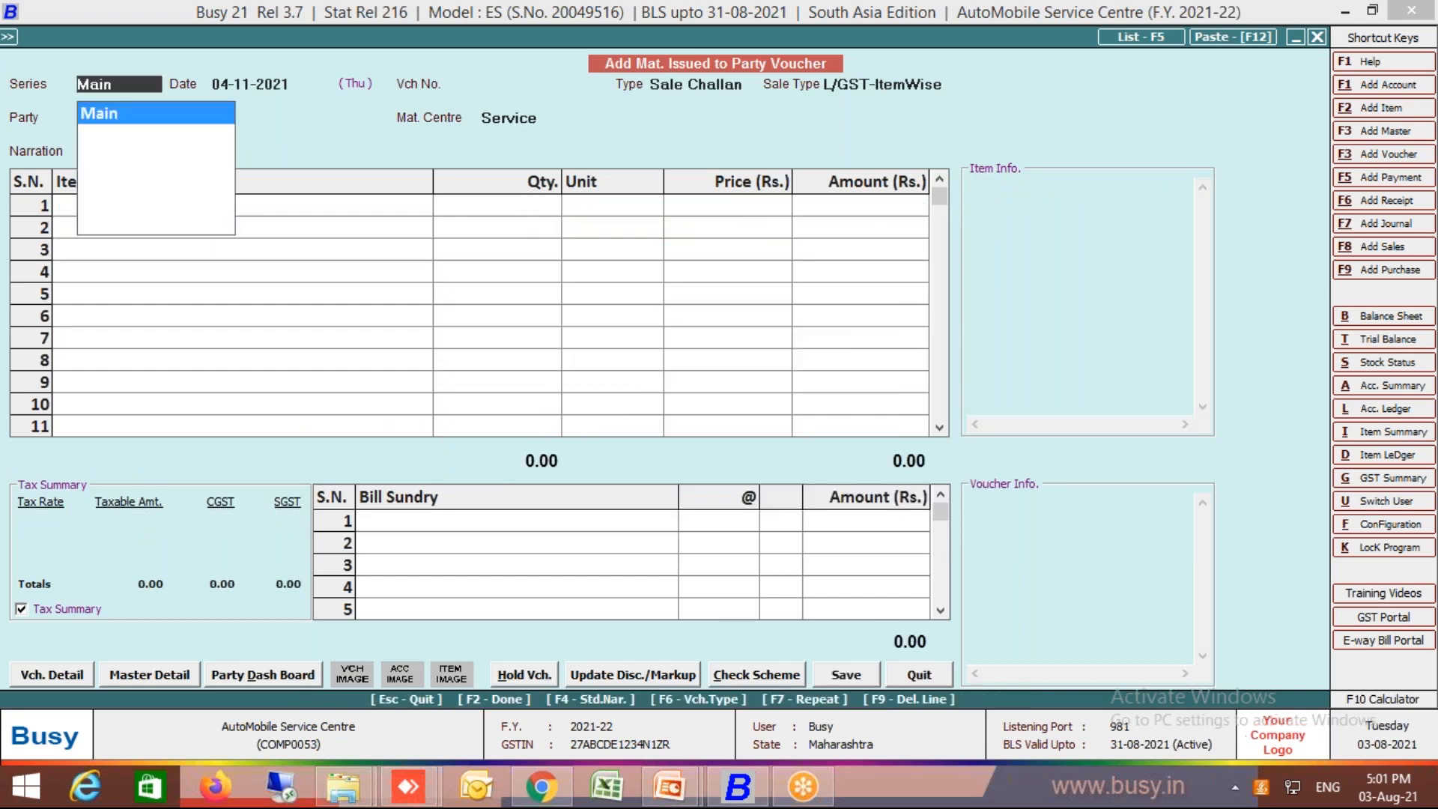
pyautogui.press('Return')
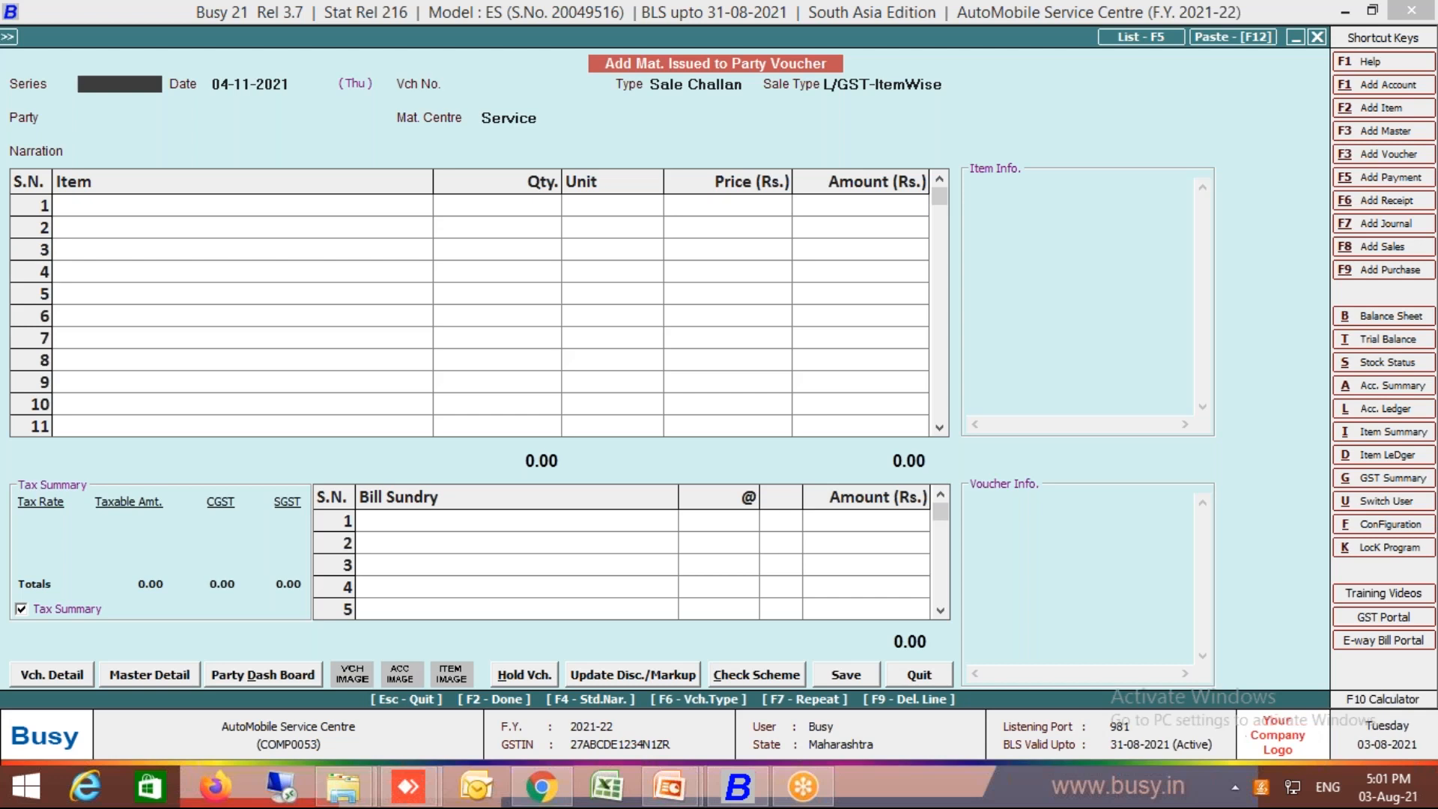
pyautogui.press('Escape')
pyautogui.press('Escape')
pyautogui.press('Return')
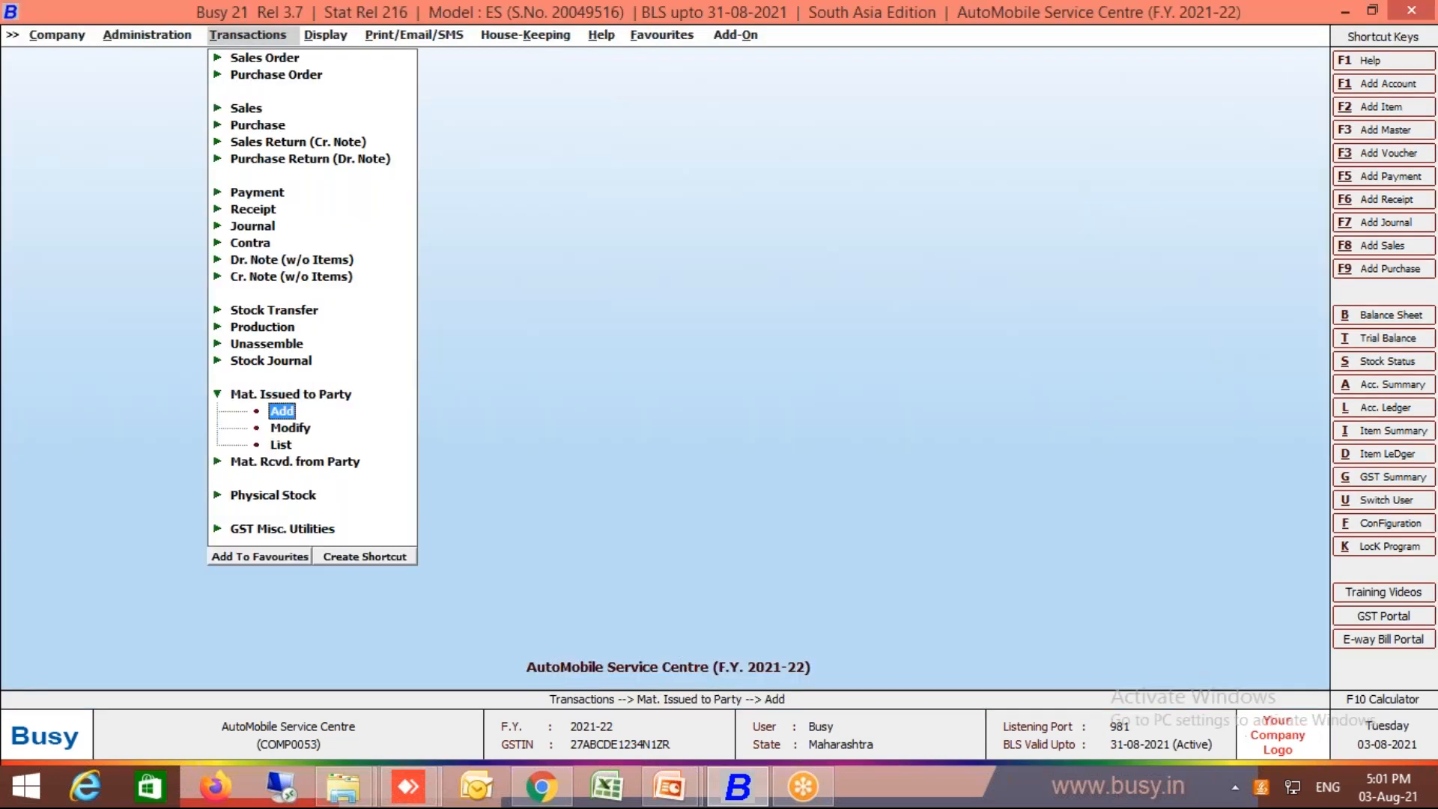
pyautogui.press('Down')
pyautogui.press('Return')
pyautogui.press('Escape')
pyautogui.press('Escape')
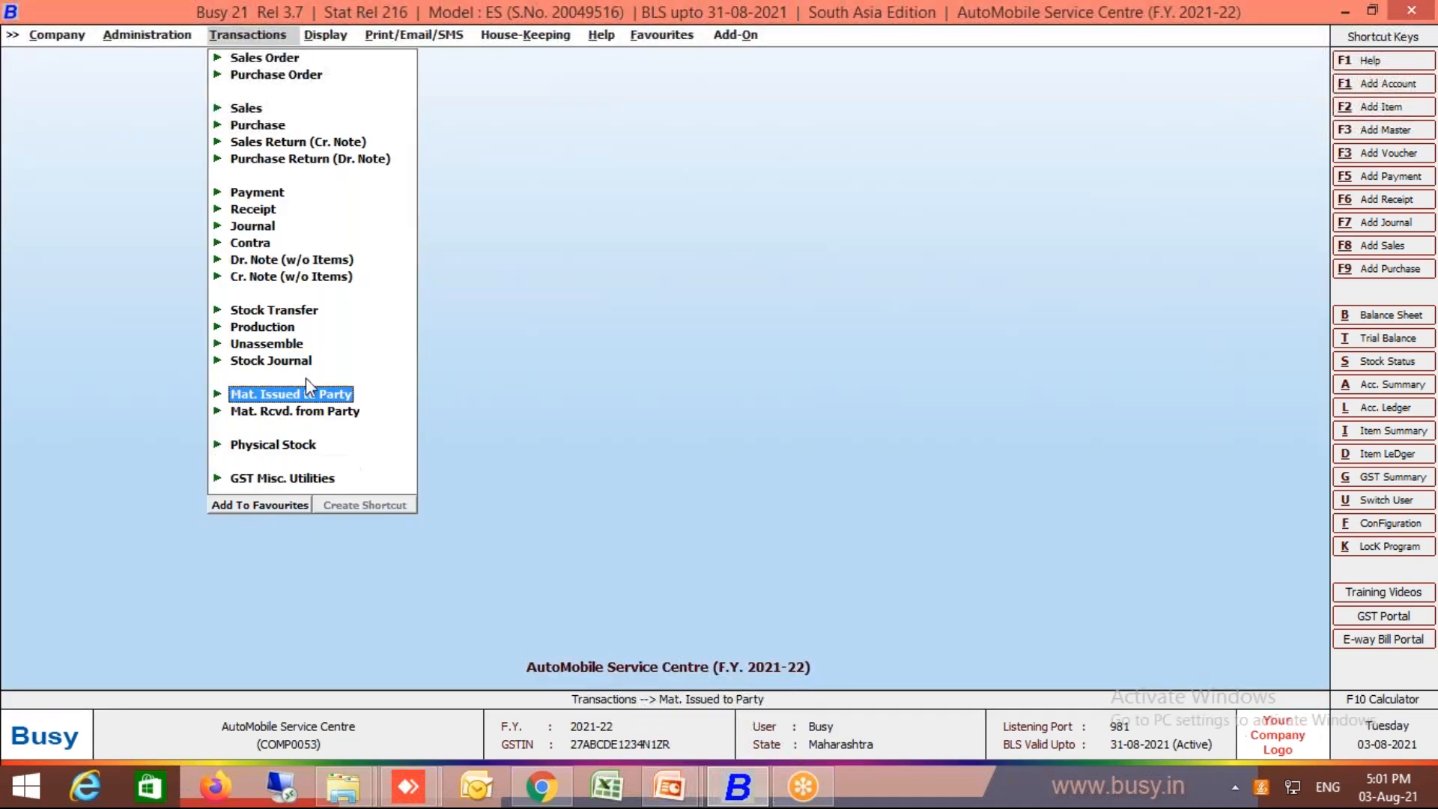
# - Open the Job Register among the in-house job work reports
pyautogui.click(339, 37)
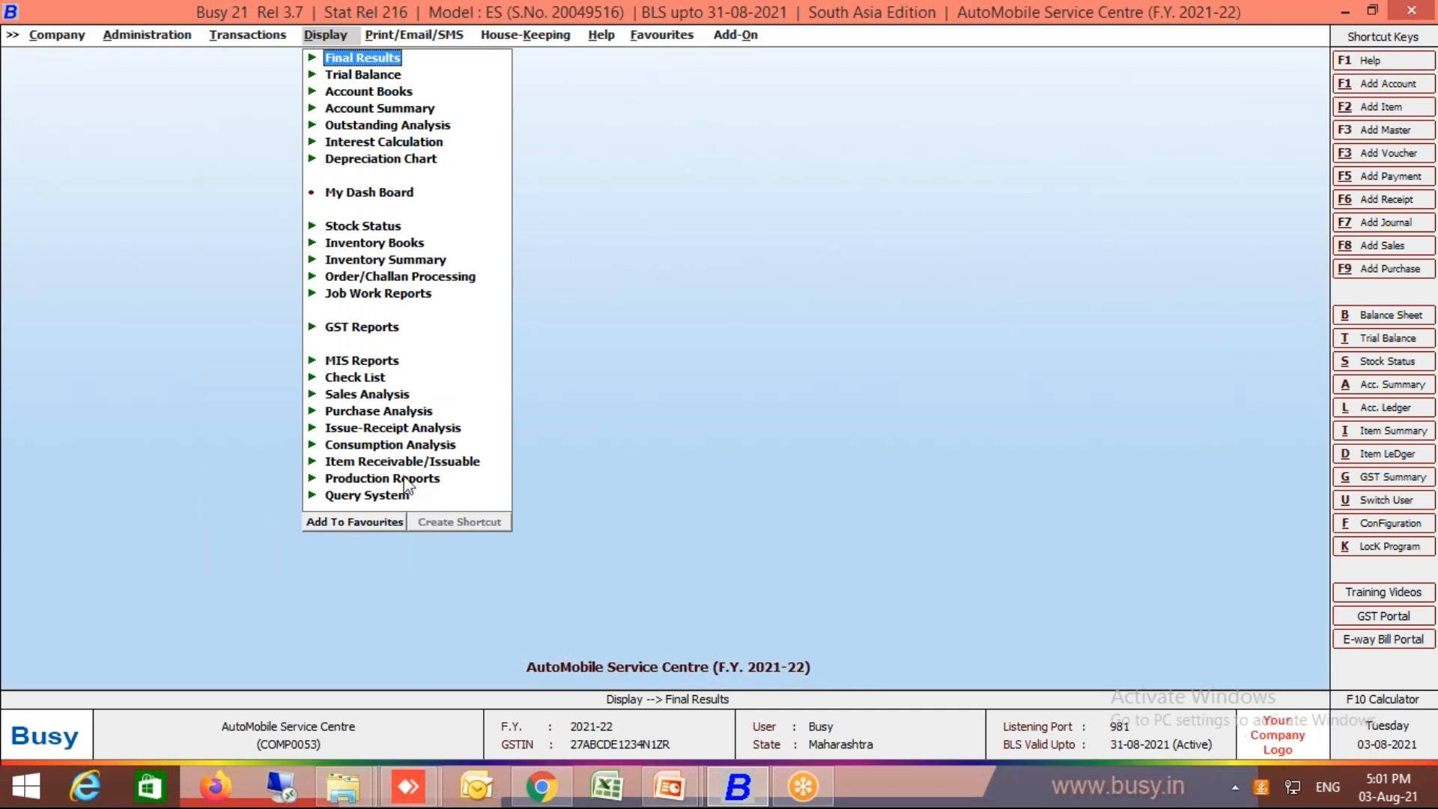
pyautogui.click(416, 294)
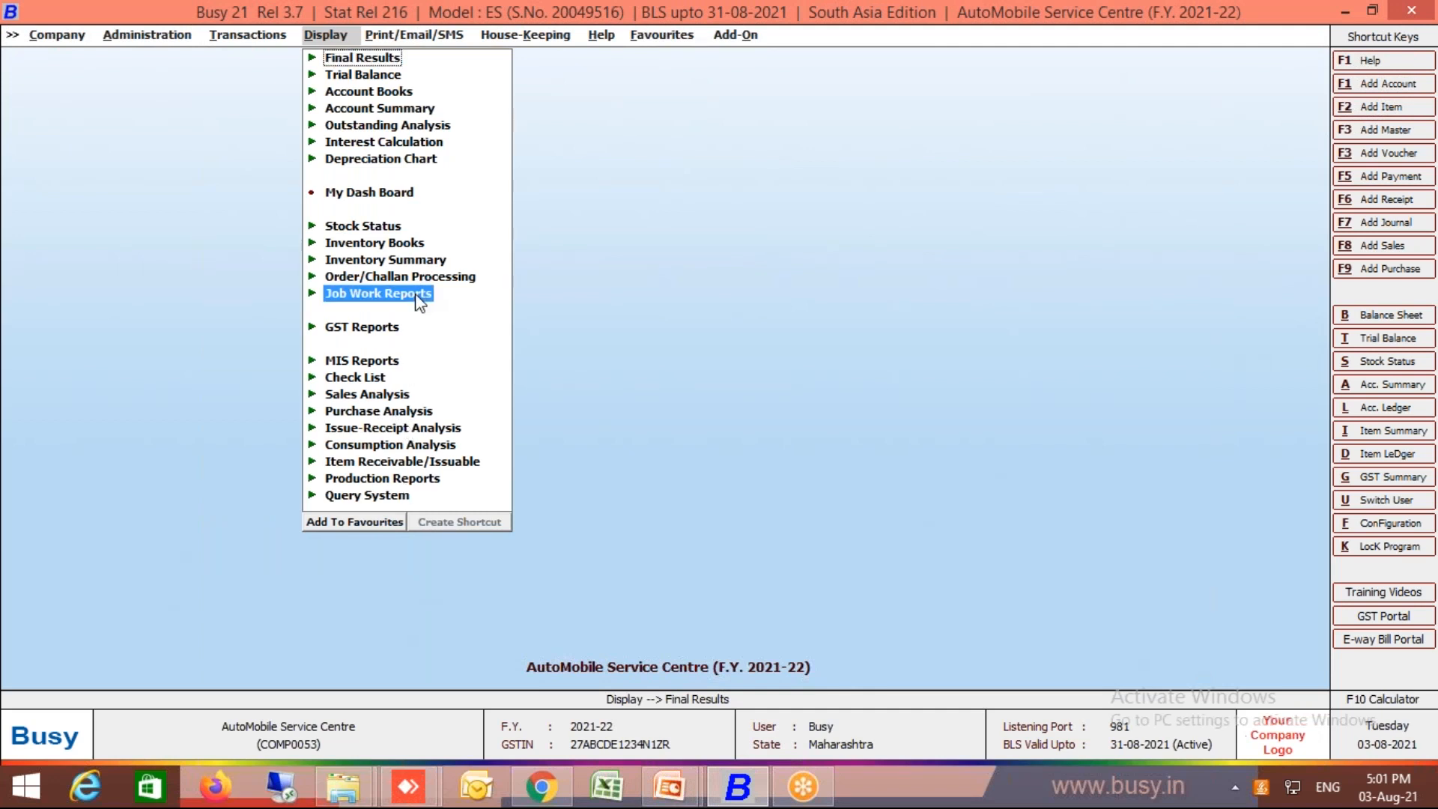
pyautogui.click(418, 307)
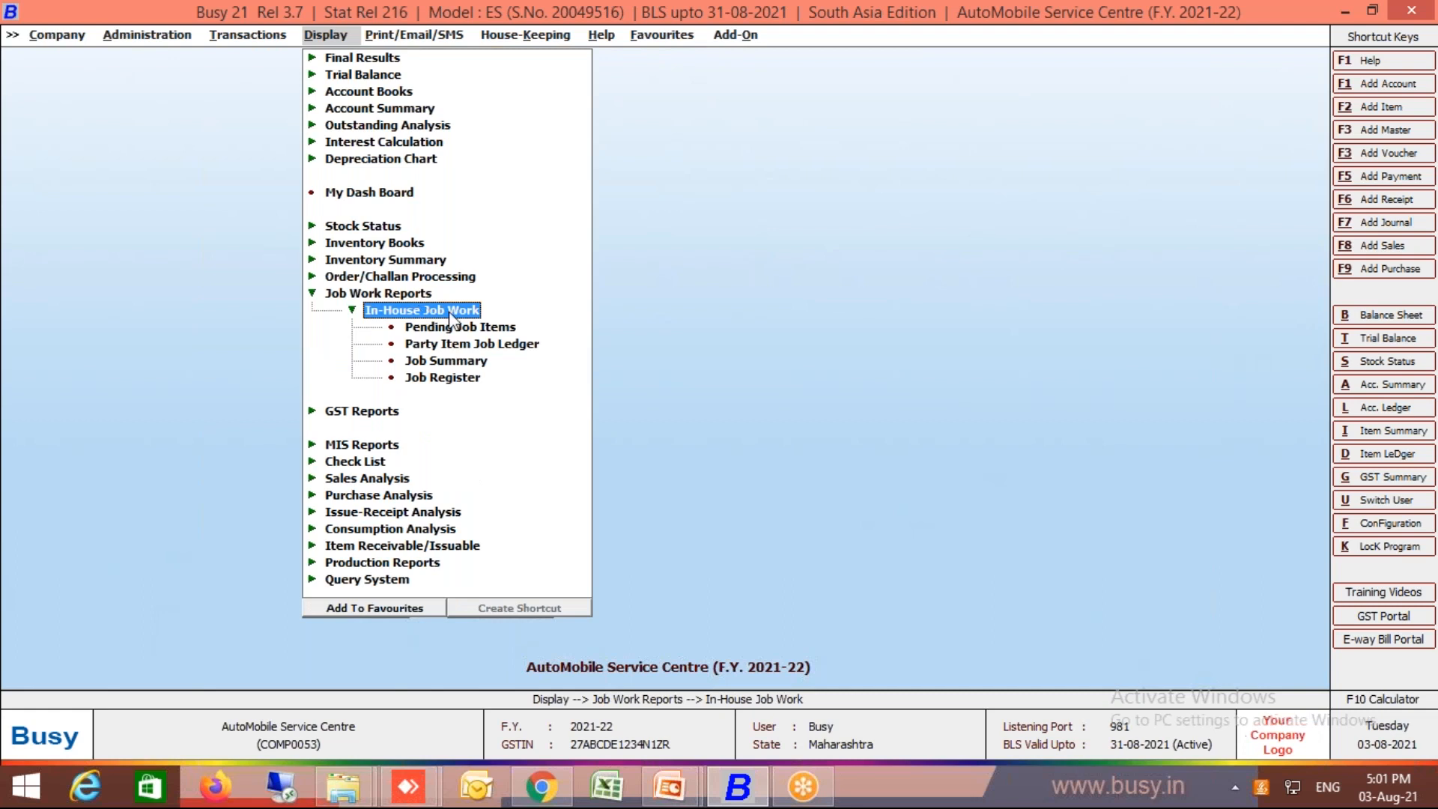
pyautogui.click(464, 381)
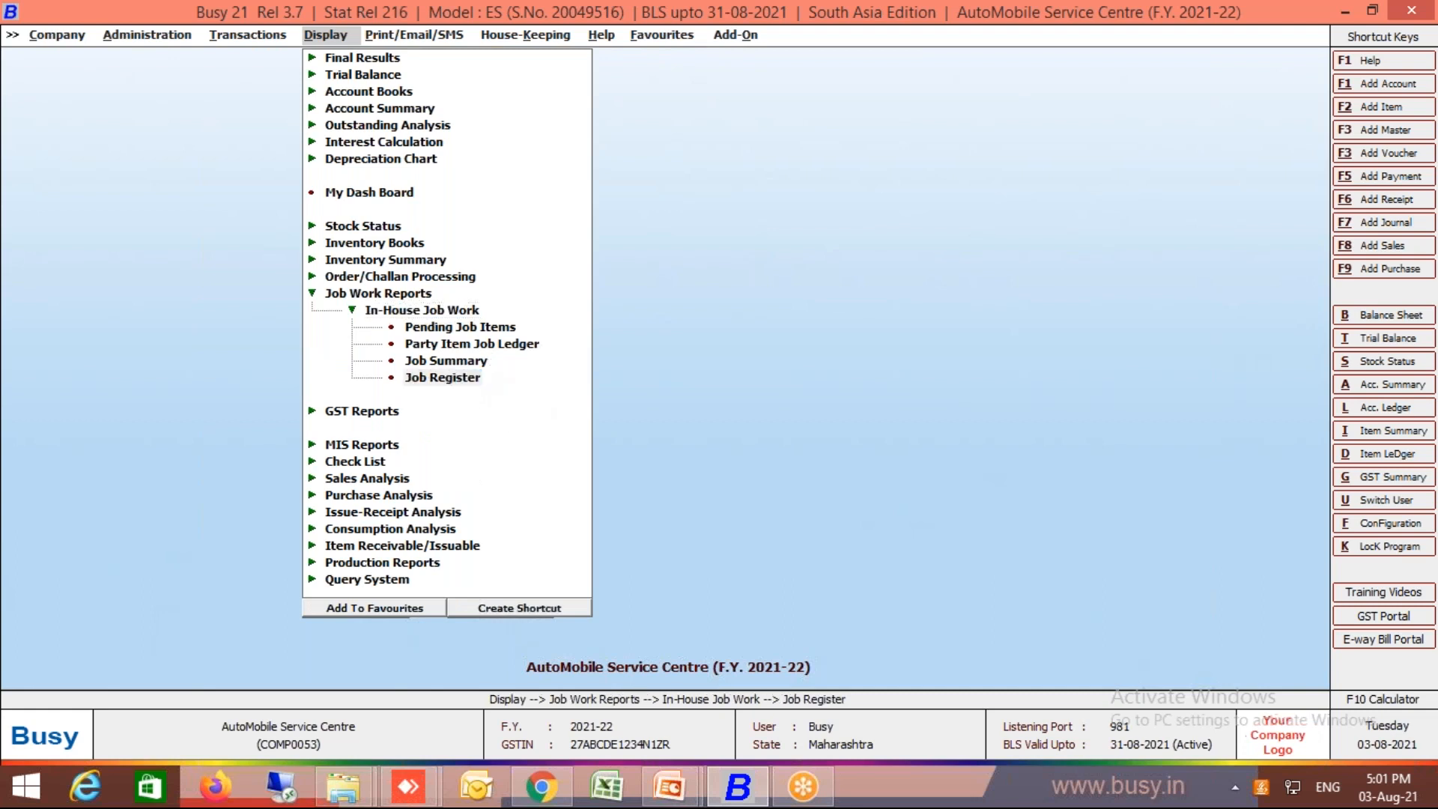
# - View the in-house Job Register for the Activa 5G customer, covering all job IDs from 1-4-2021 to 4-11-2021
pyautogui.click(604, 423)
pyautogui.write('631')
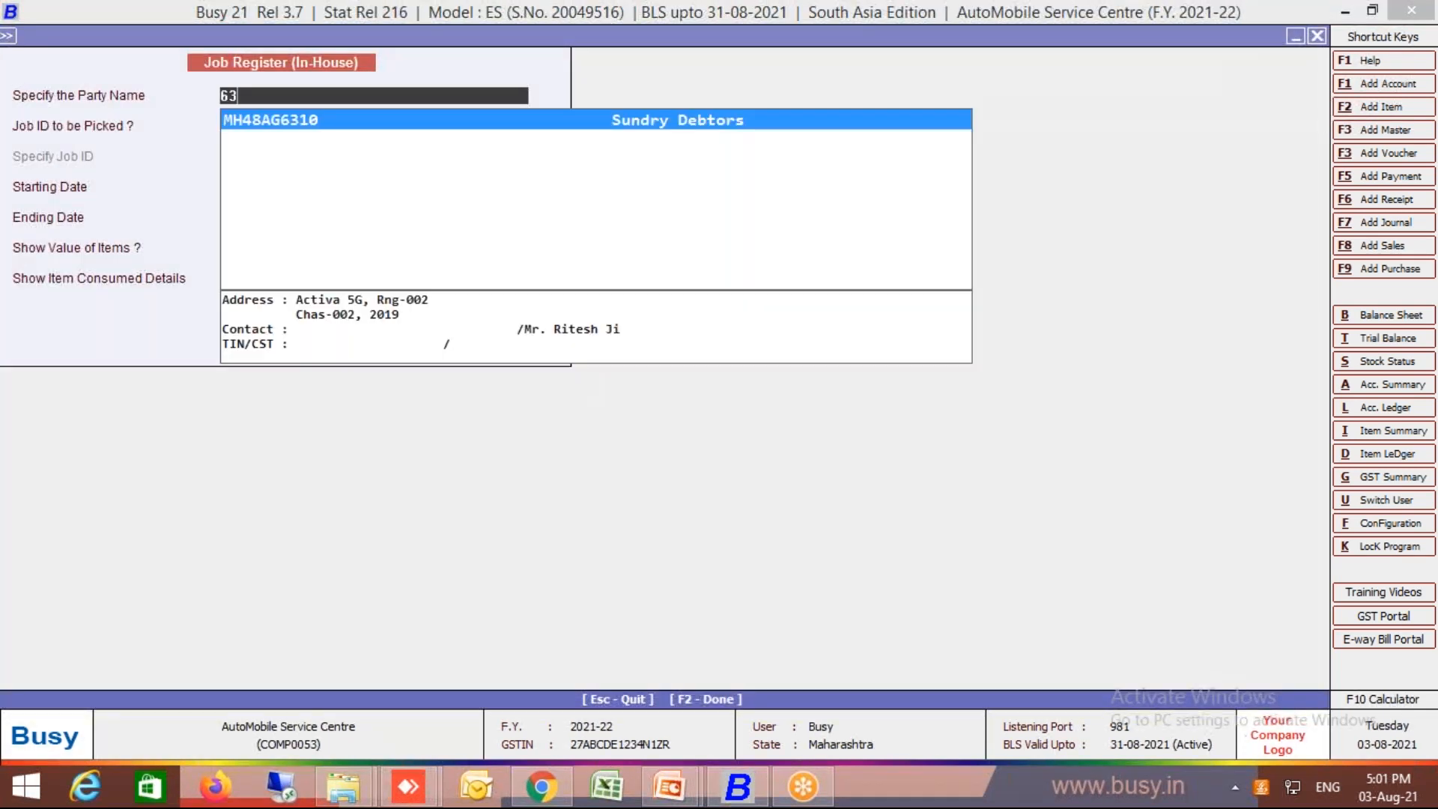
pyautogui.press('Return')
pyautogui.press('Return')
pyautogui.press('Return')
pyautogui.press('Return')
pyautogui.press('Return')
pyautogui.press('Return')
pyautogui.press('Return')
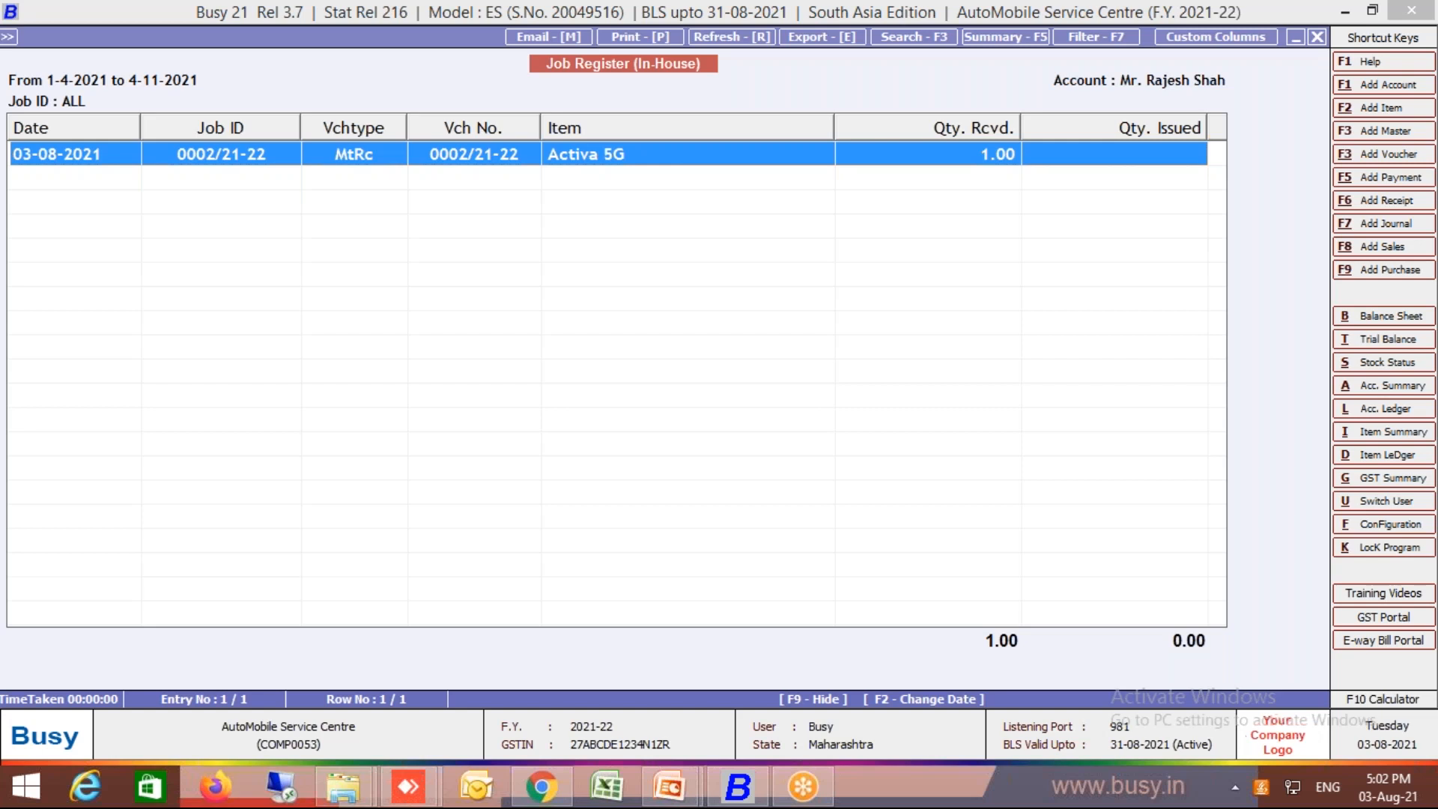
pyautogui.press('Escape')
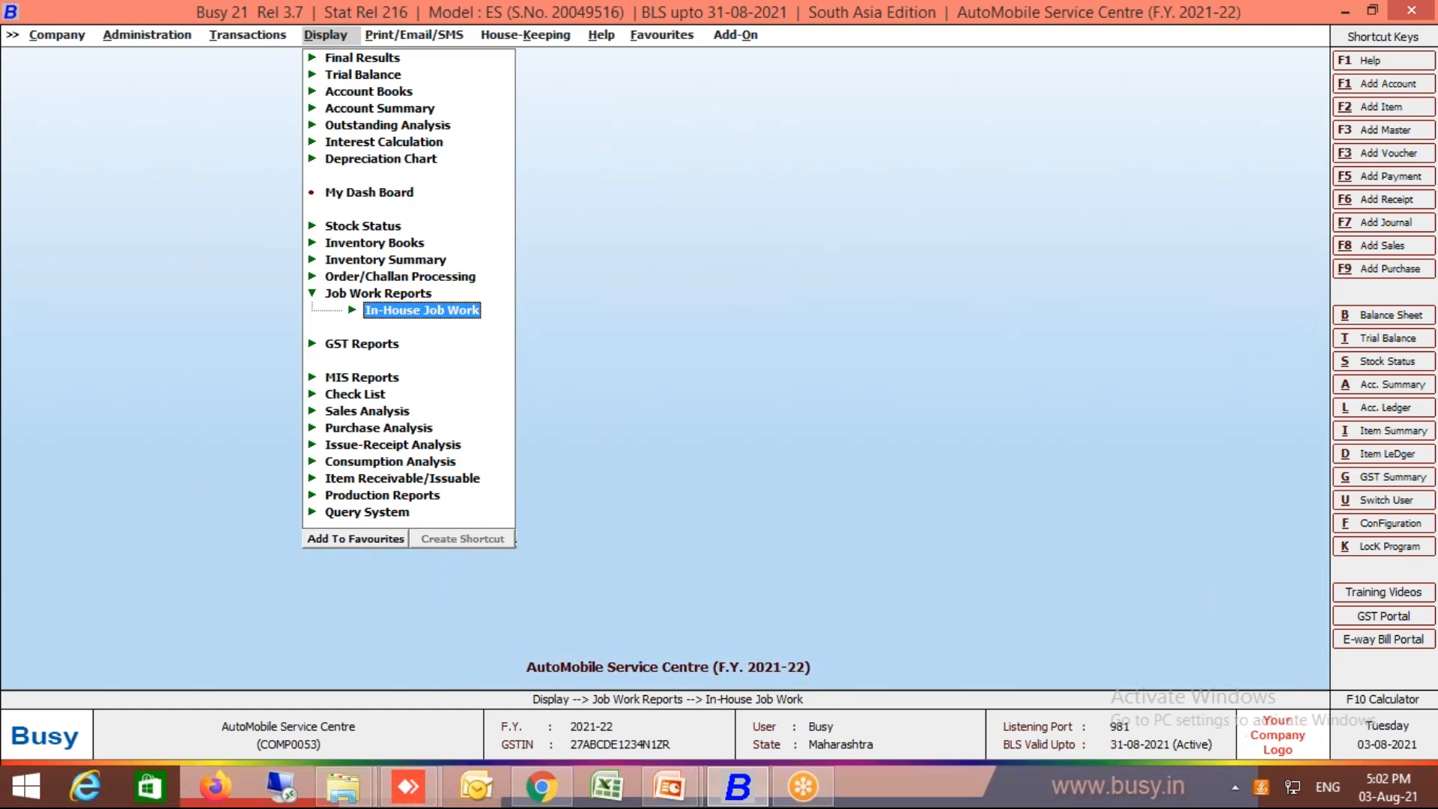
# - Start a material-issued-to-party voucher dated 05-08-2021 as a Sale Challan with L/GST-ItemWise for the Activa 5G customer
pyautogui.press('Left')
pyautogui.press('Return')
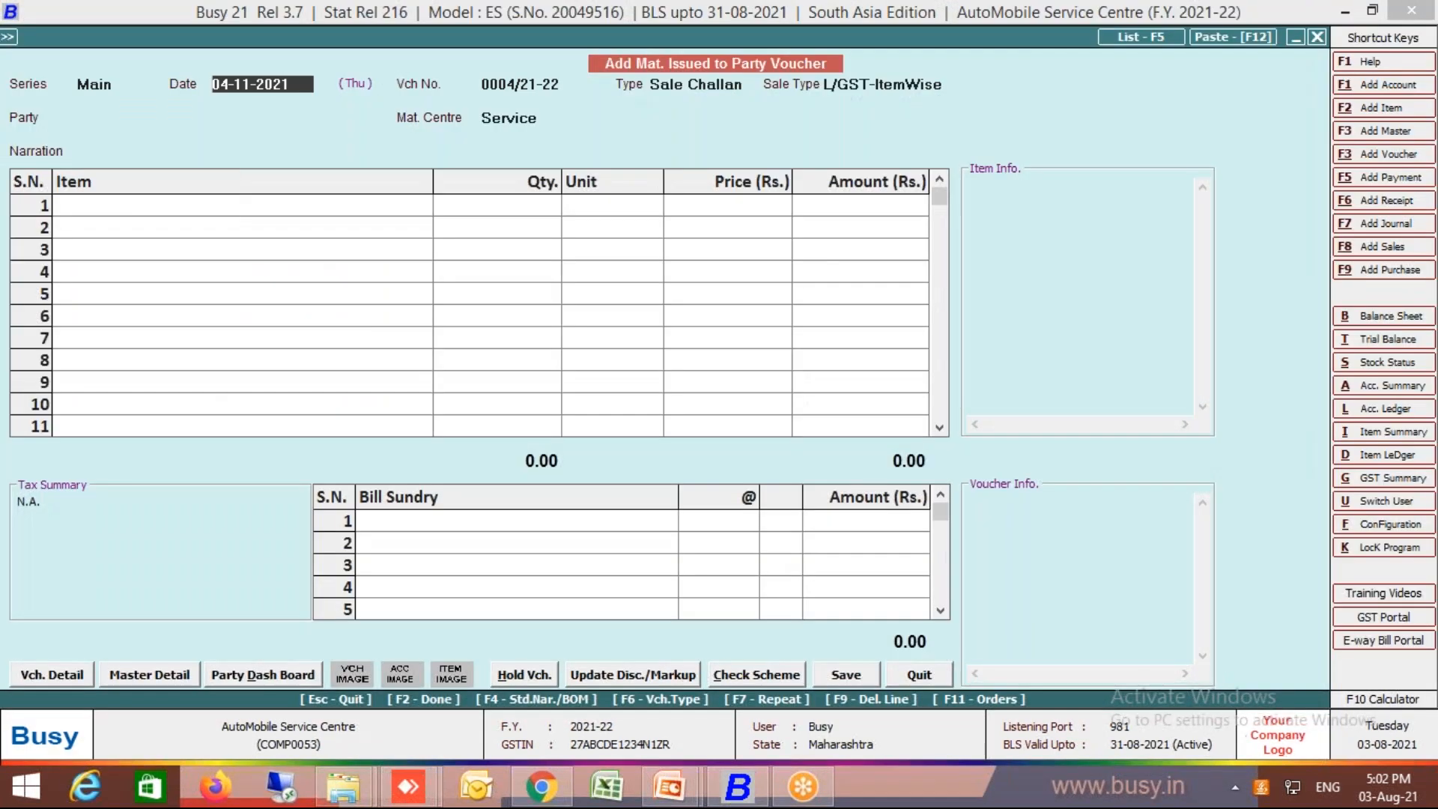
pyautogui.write('5.8')
pyautogui.press('Return')
pyautogui.press('Return')
pyautogui.press('Return')
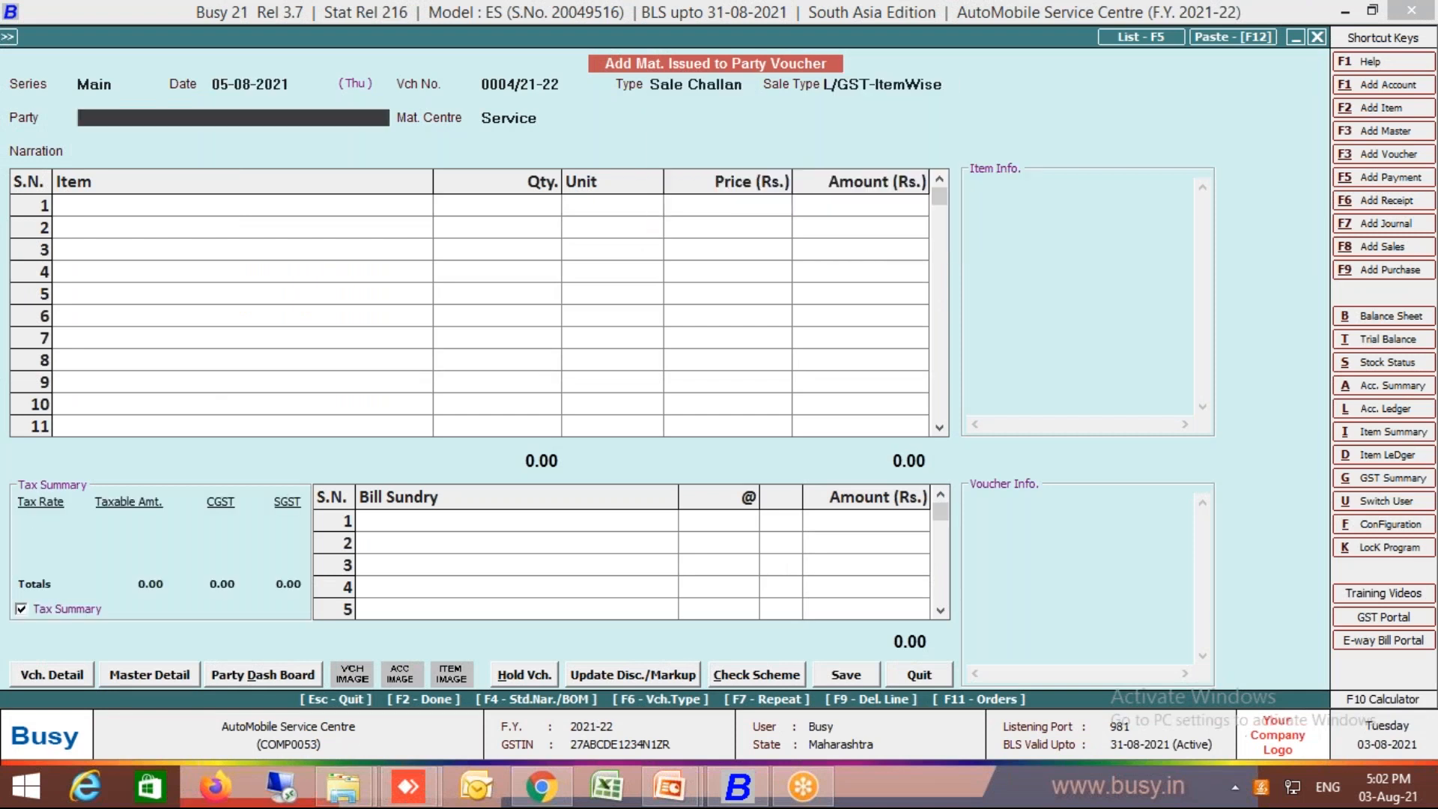
pyautogui.write('6')
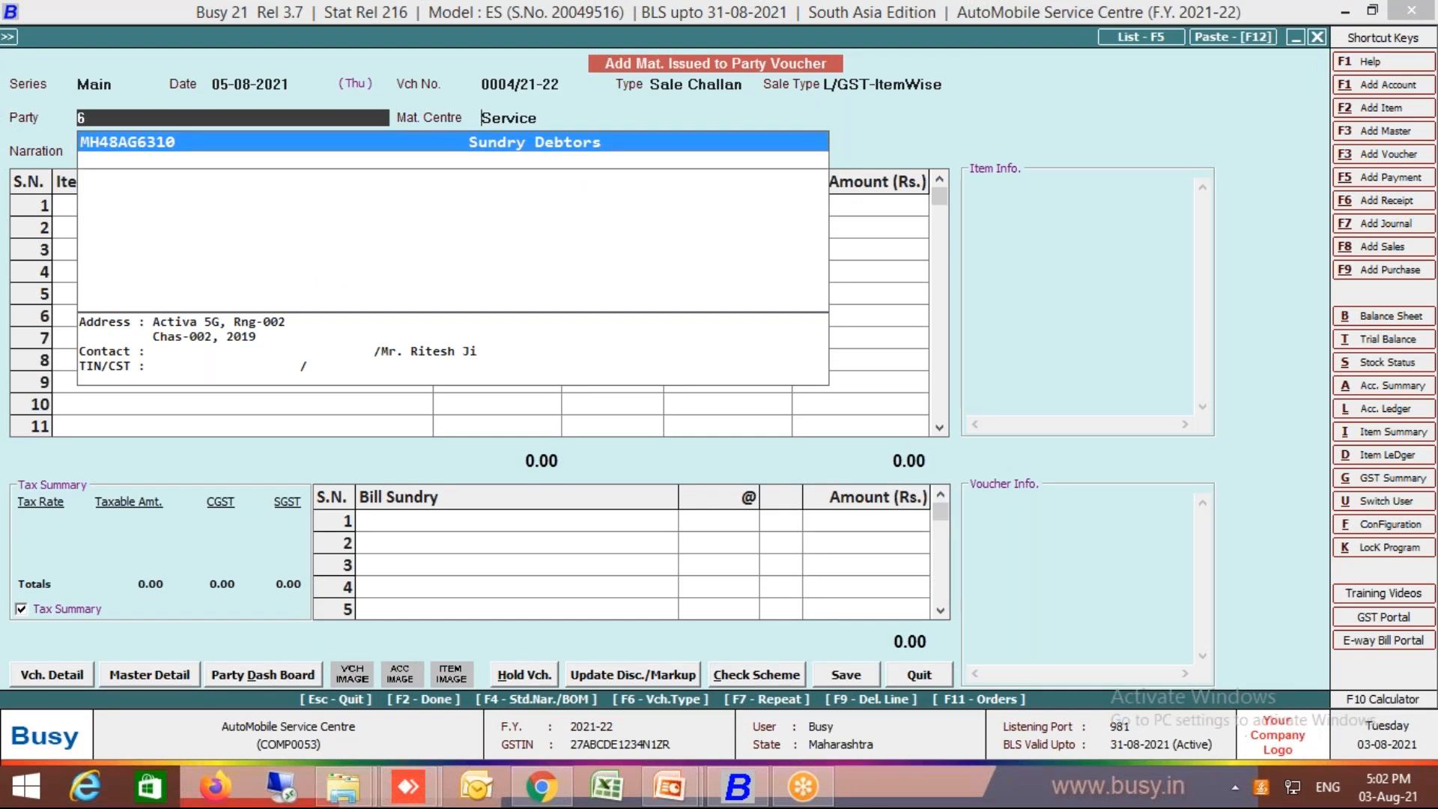
pyautogui.press('Return')
pyautogui.press('F2')
pyautogui.press('Return')
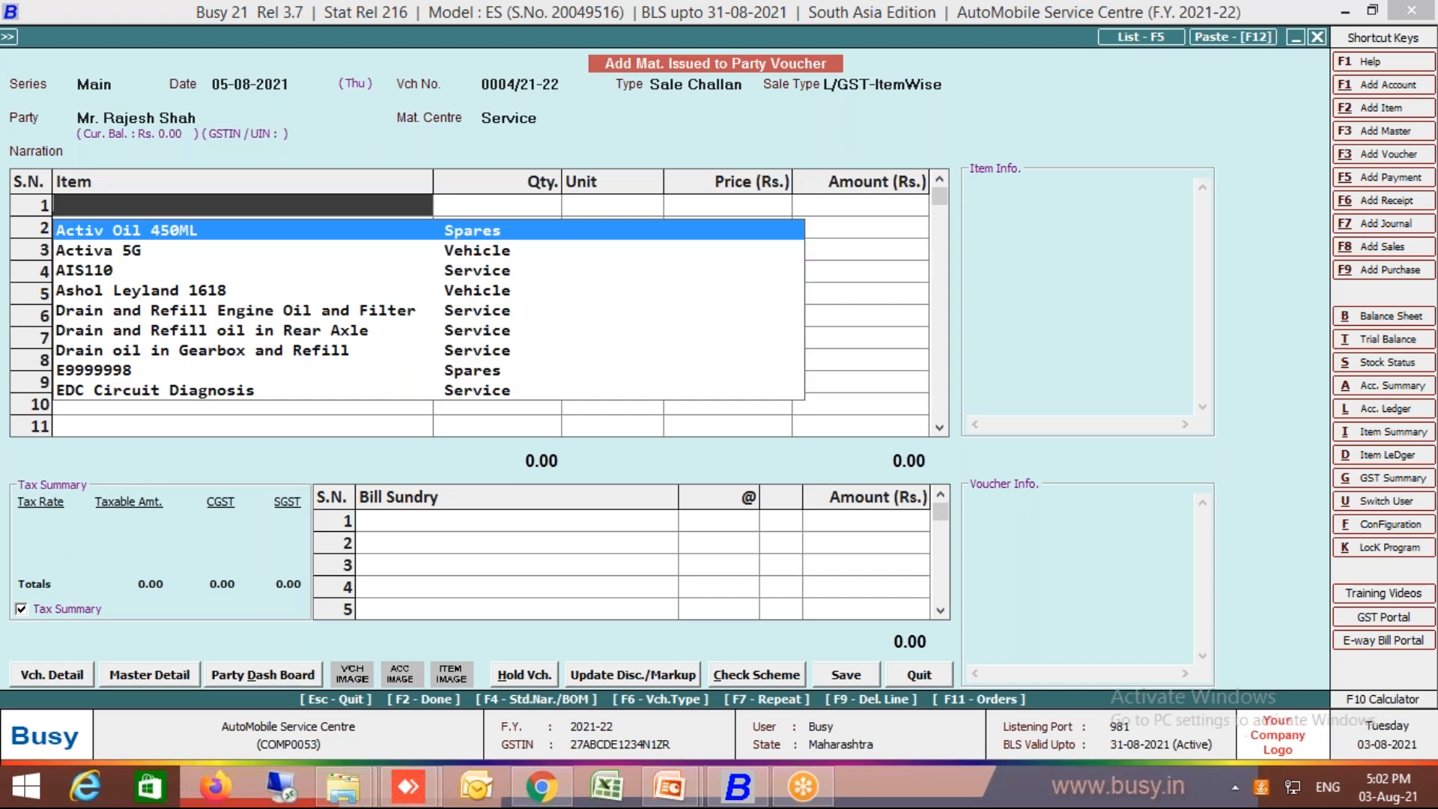
# - Add the vehicle Activa 5G as the first voucher item with quantity 1 in Pcs
pyautogui.write('act')
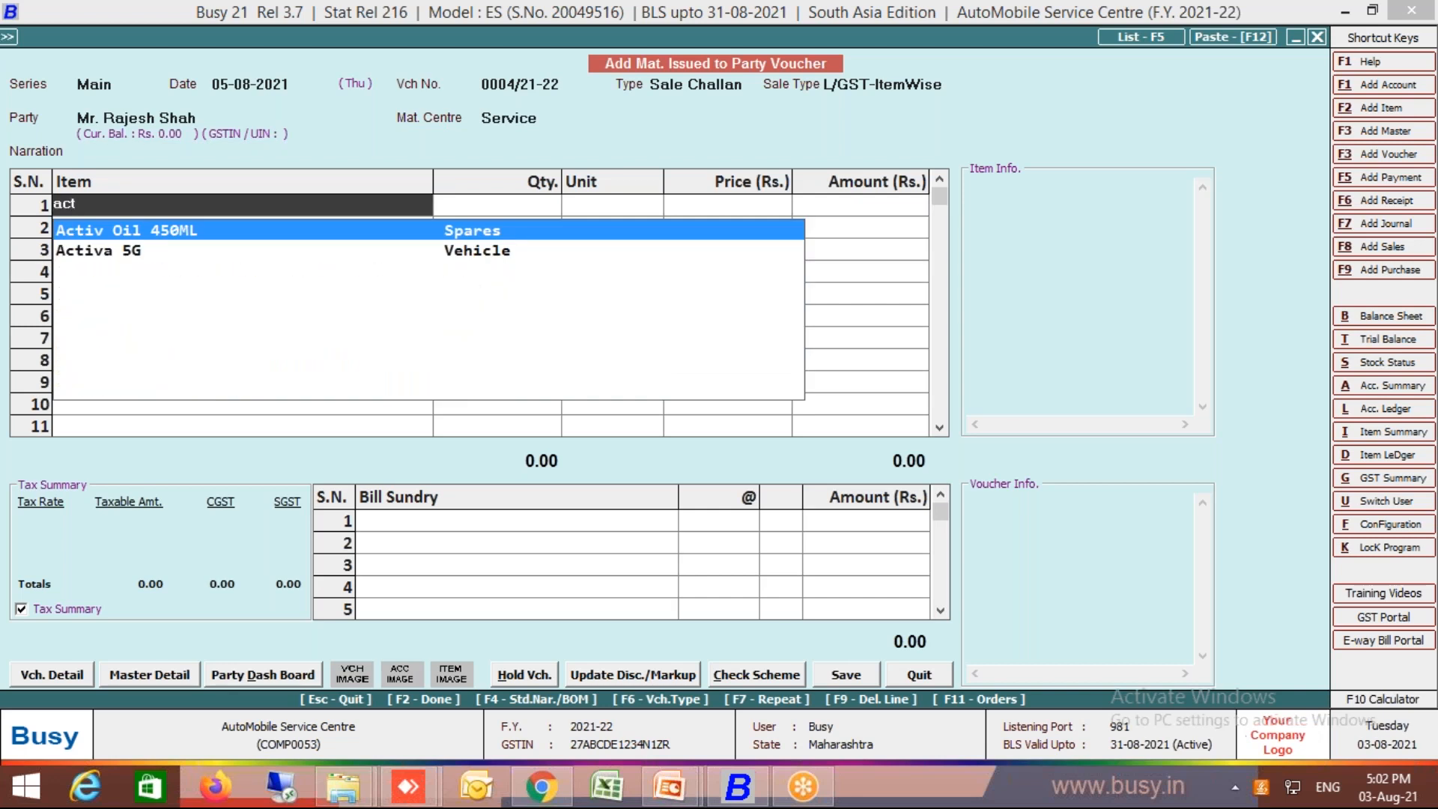
pyautogui.click(145, 253)
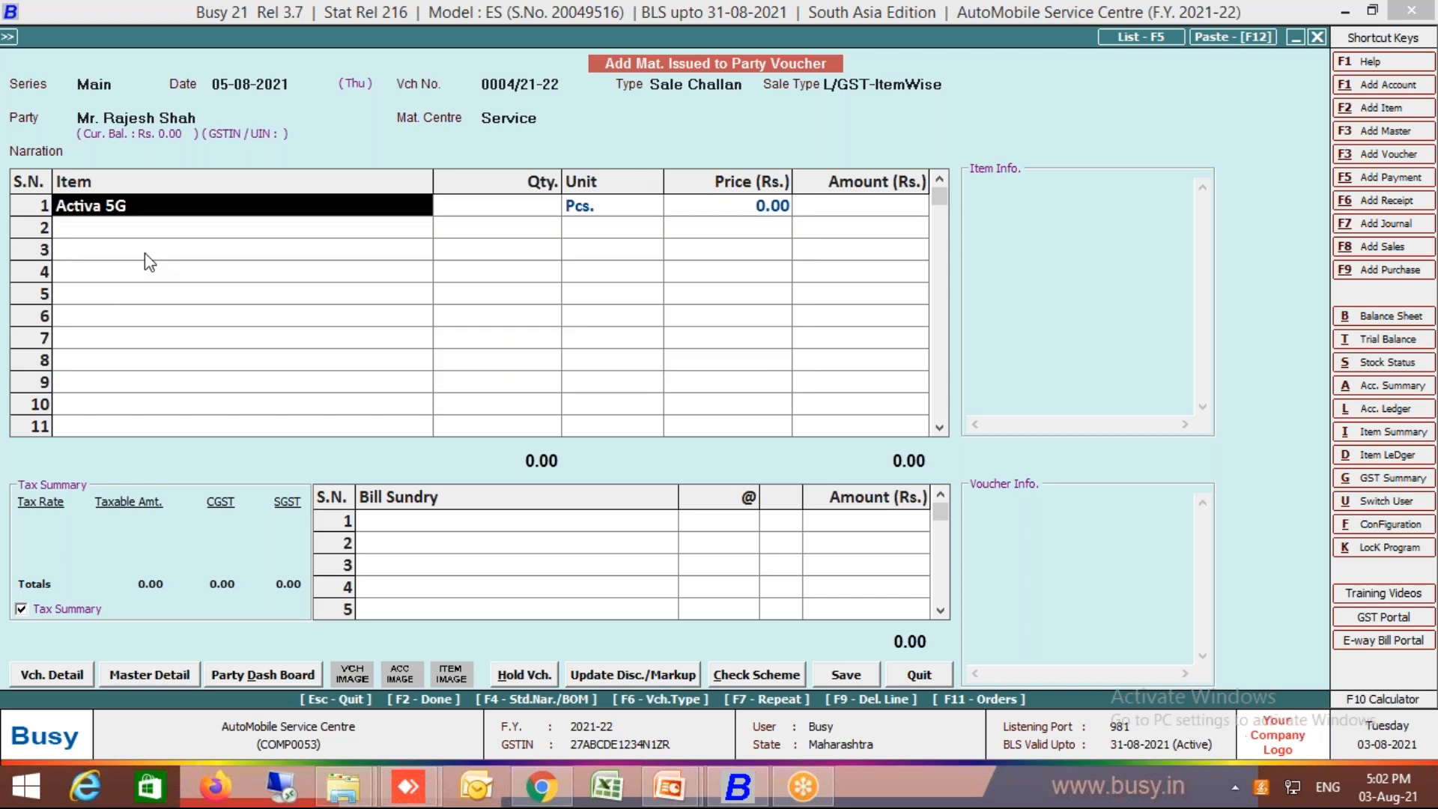
pyautogui.press('Return')
pyautogui.write('1')
pyautogui.press('Return')
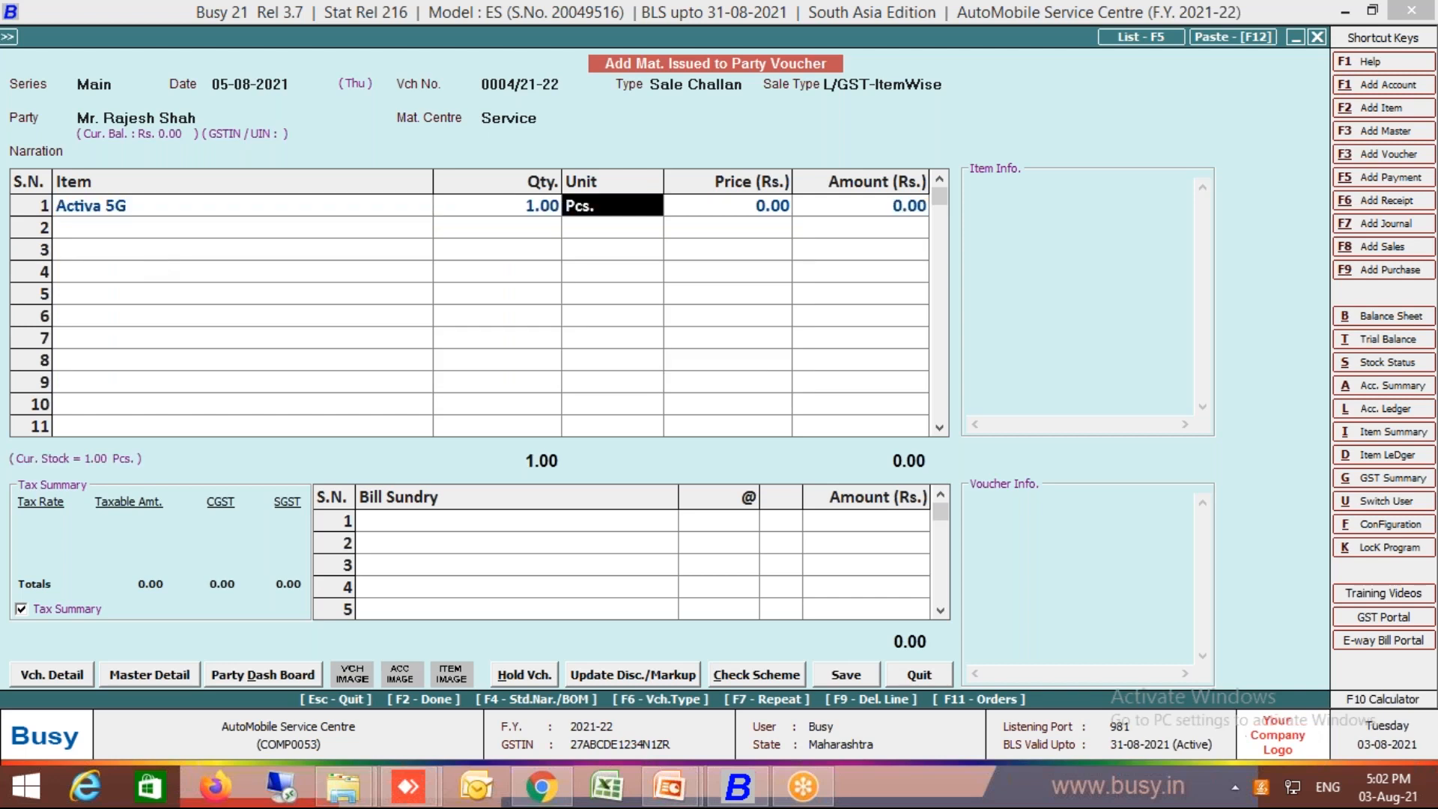
pyautogui.press('Return')
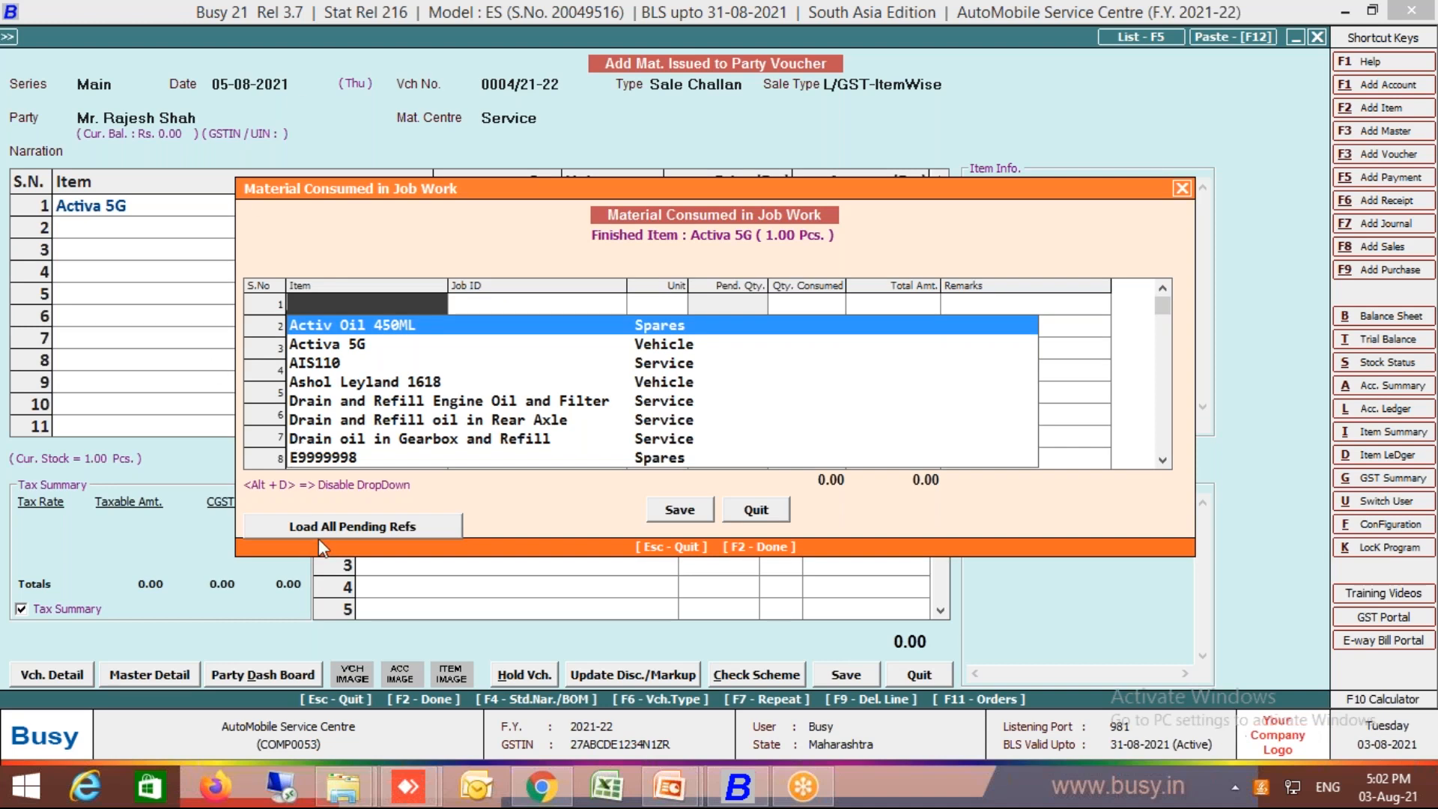
# - Load the customer's pending job reference for Activa 5G and set its consumed quantity to 1
pyautogui.click(337, 532)
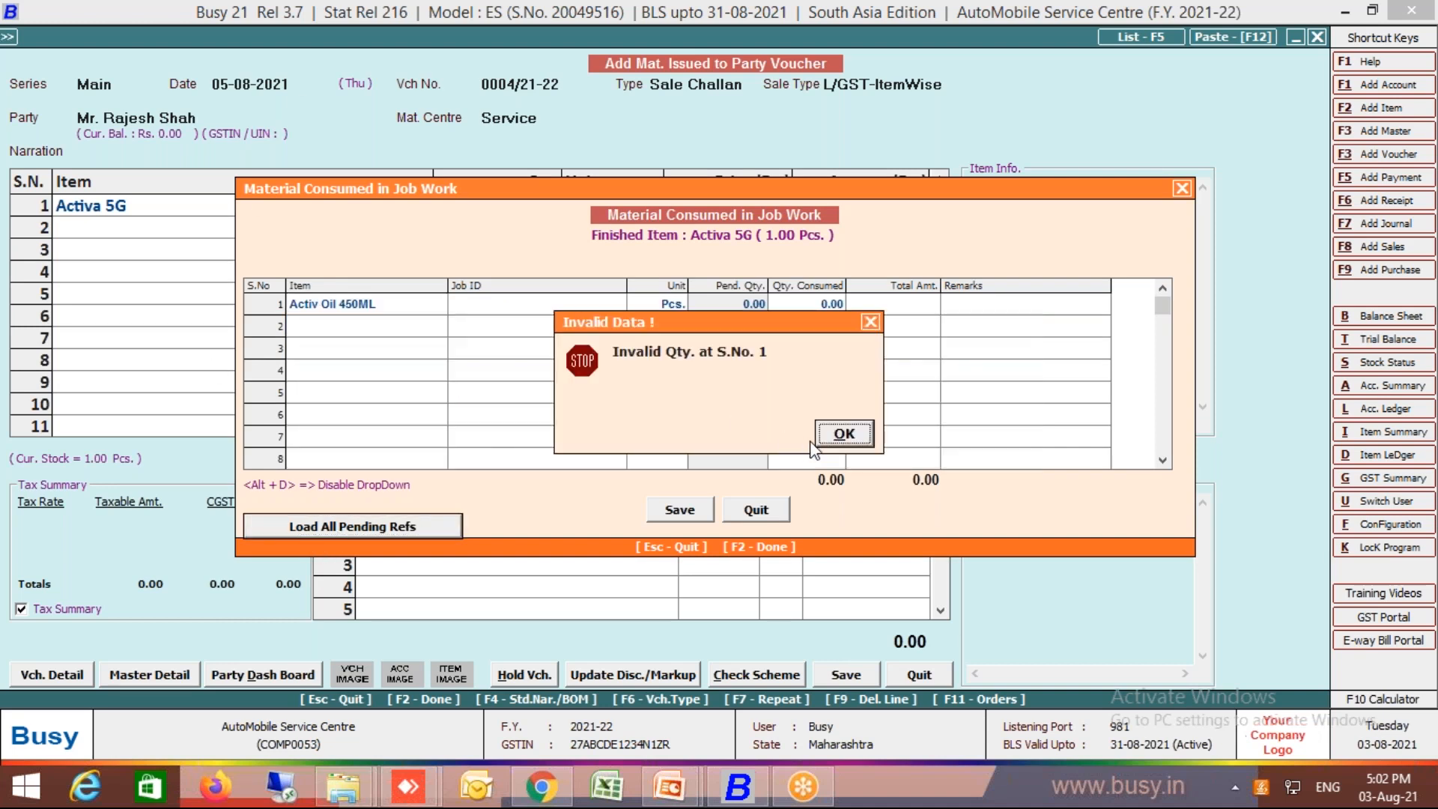
pyautogui.click(843, 434)
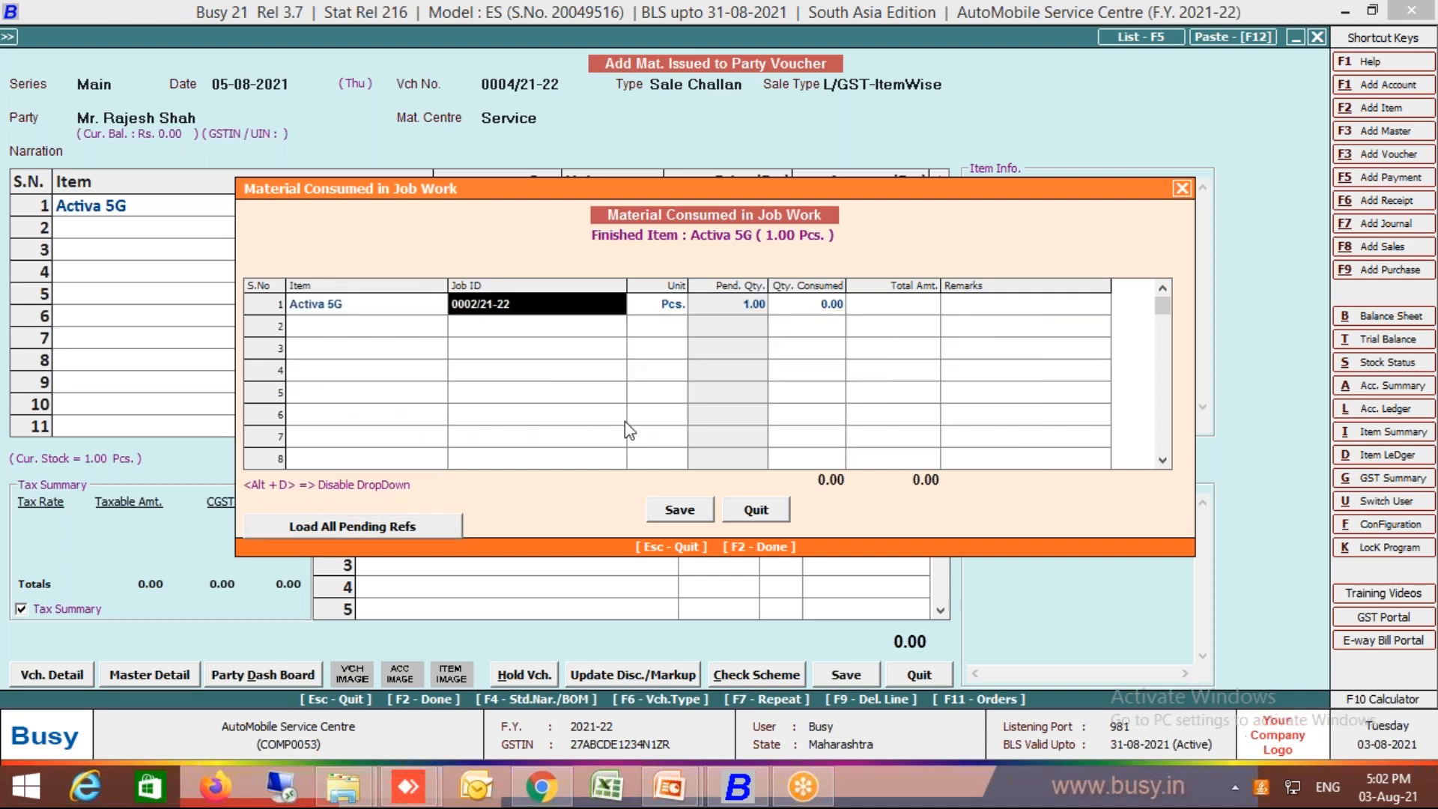
pyautogui.press('Return')
pyautogui.press('Return')
pyautogui.press('Return')
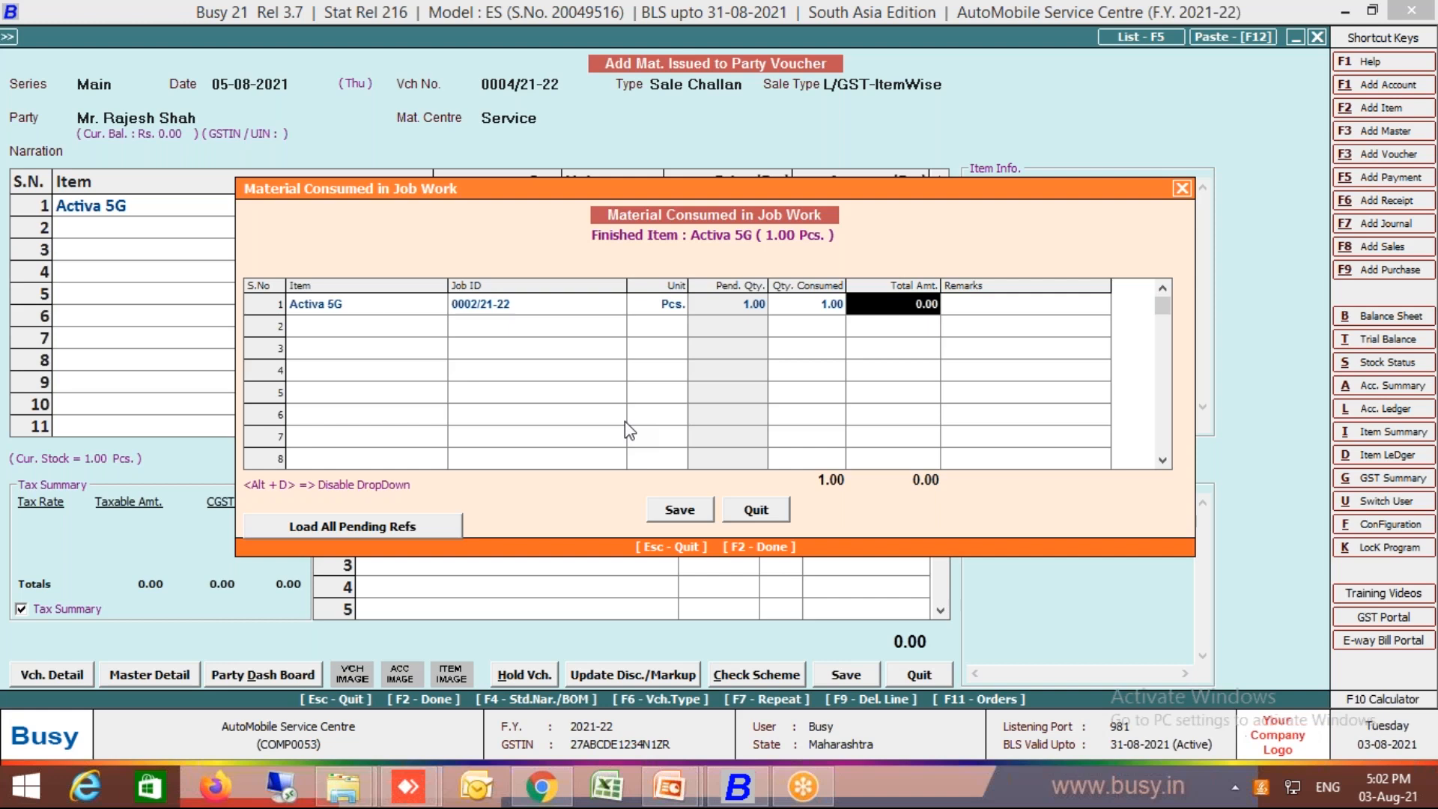
# - Save the consumed-material details and the voucher with transport details left blank, and exit voucher entry
pyautogui.press('F2')
pyautogui.press('F2')
pyautogui.press('F2')
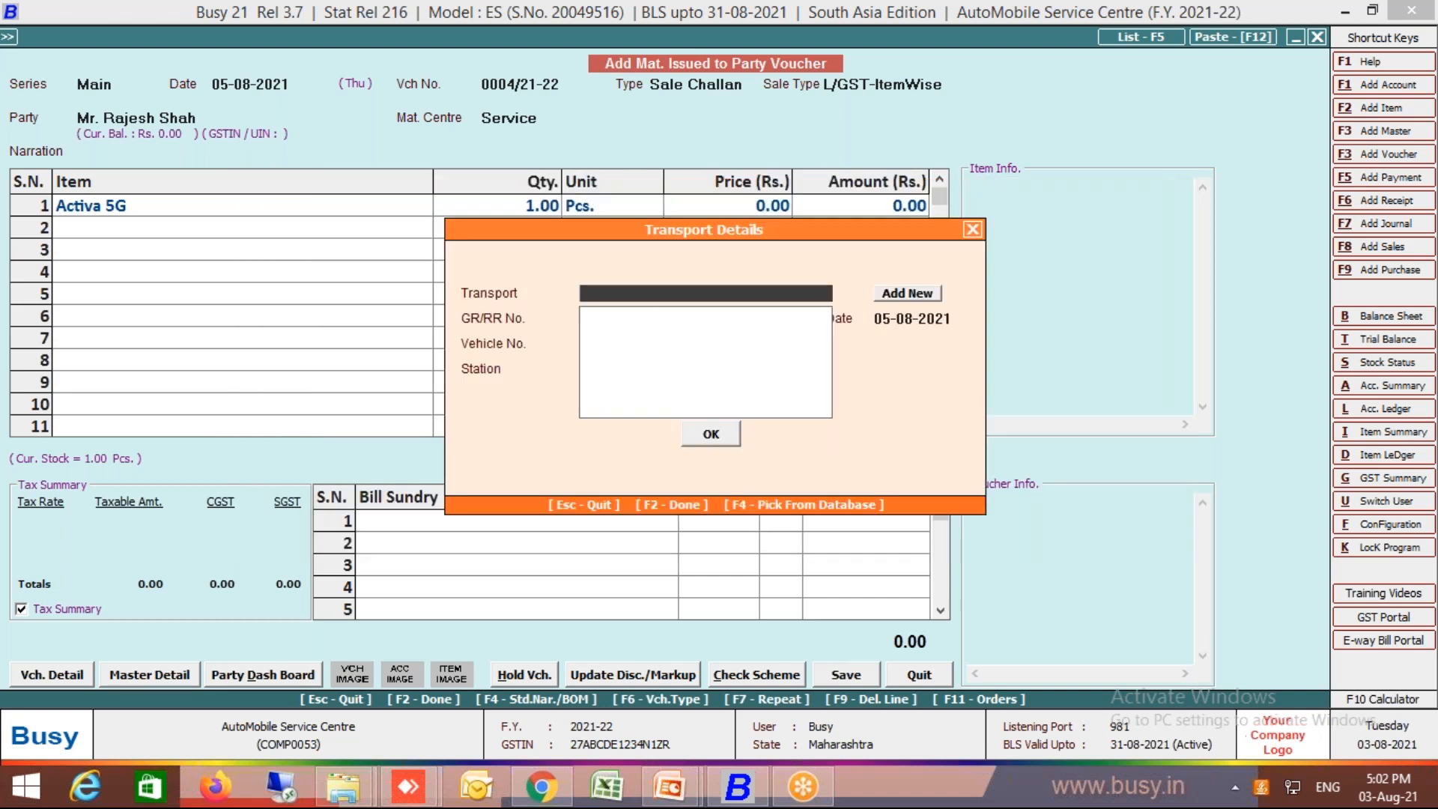
pyautogui.press('F2')
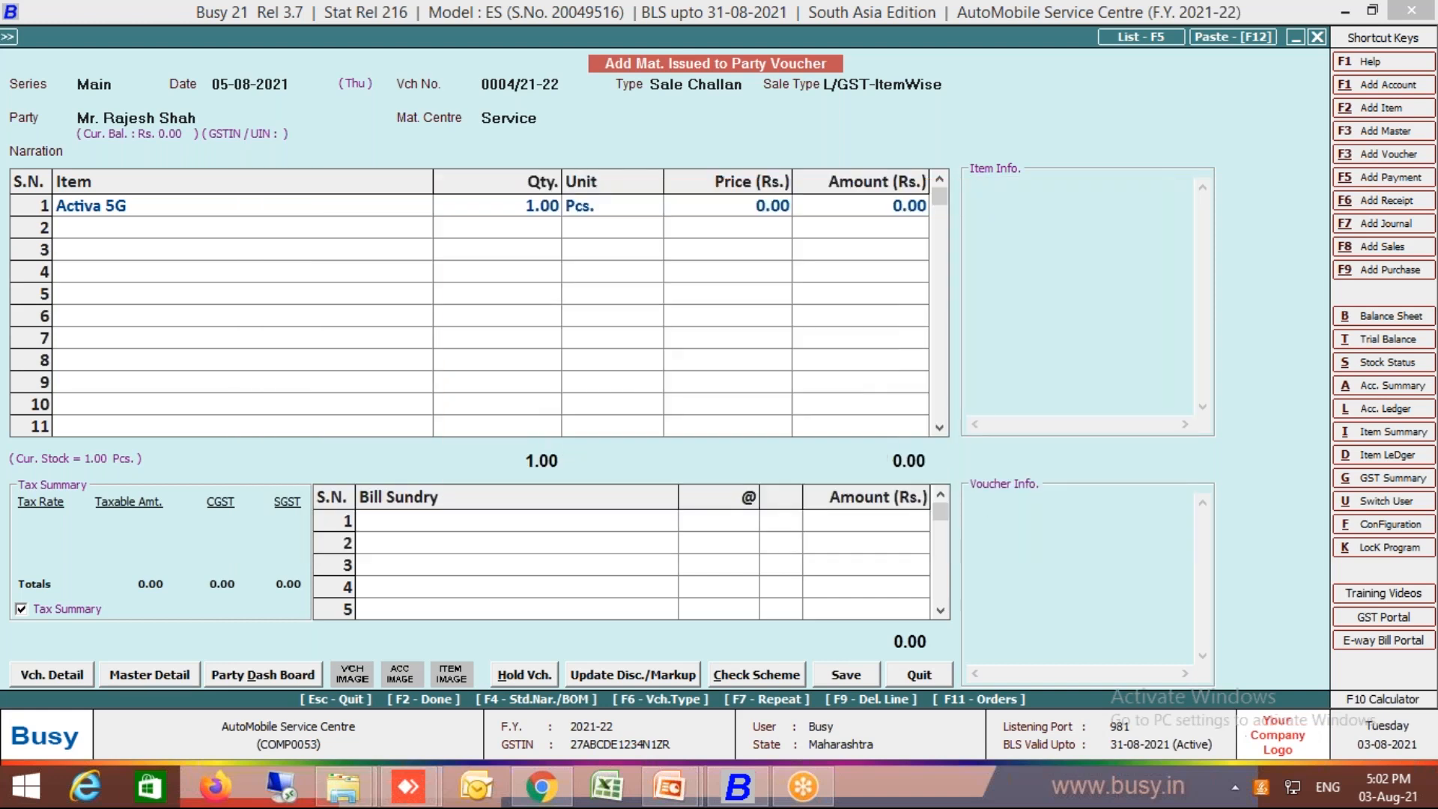
pyautogui.press('Return')
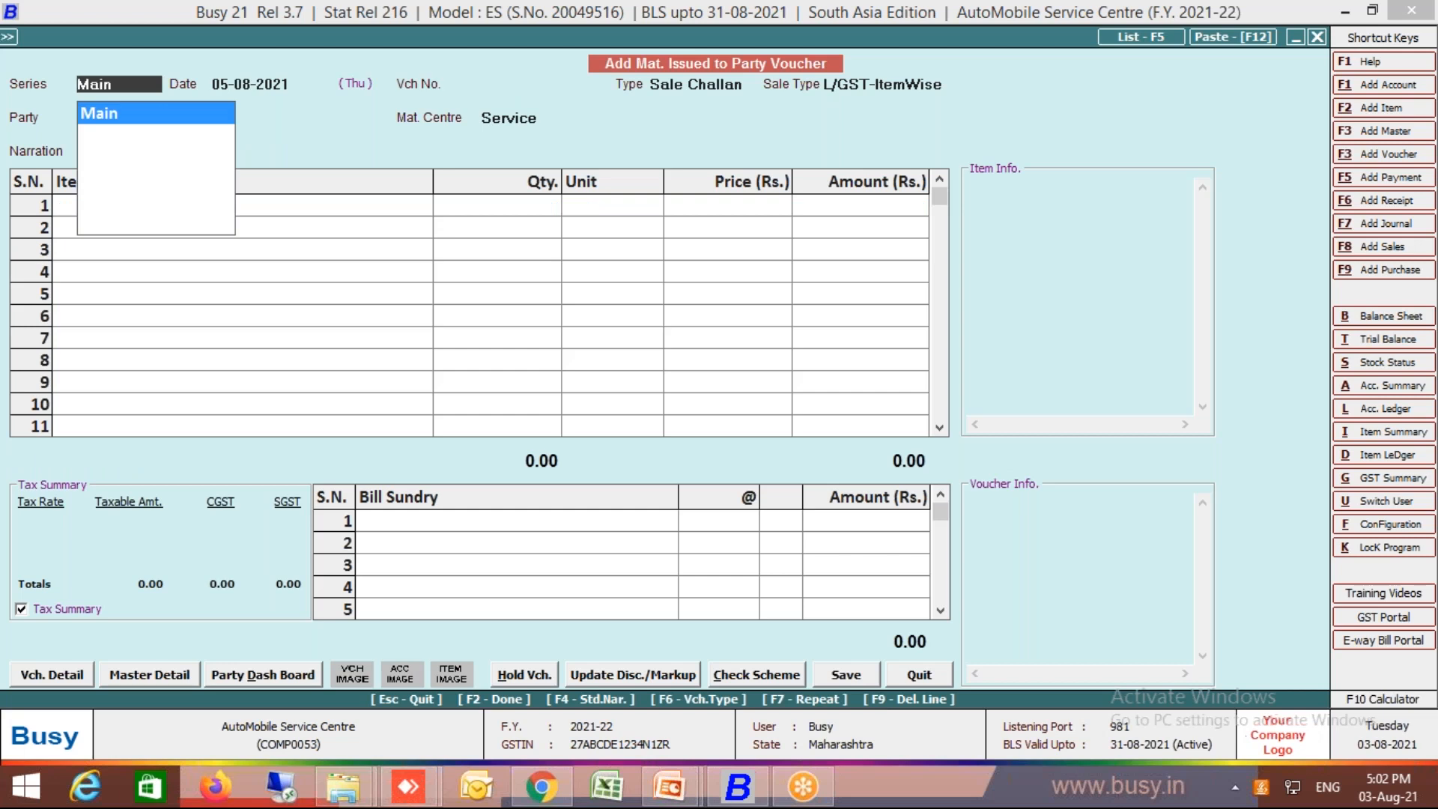
pyautogui.press('Escape')
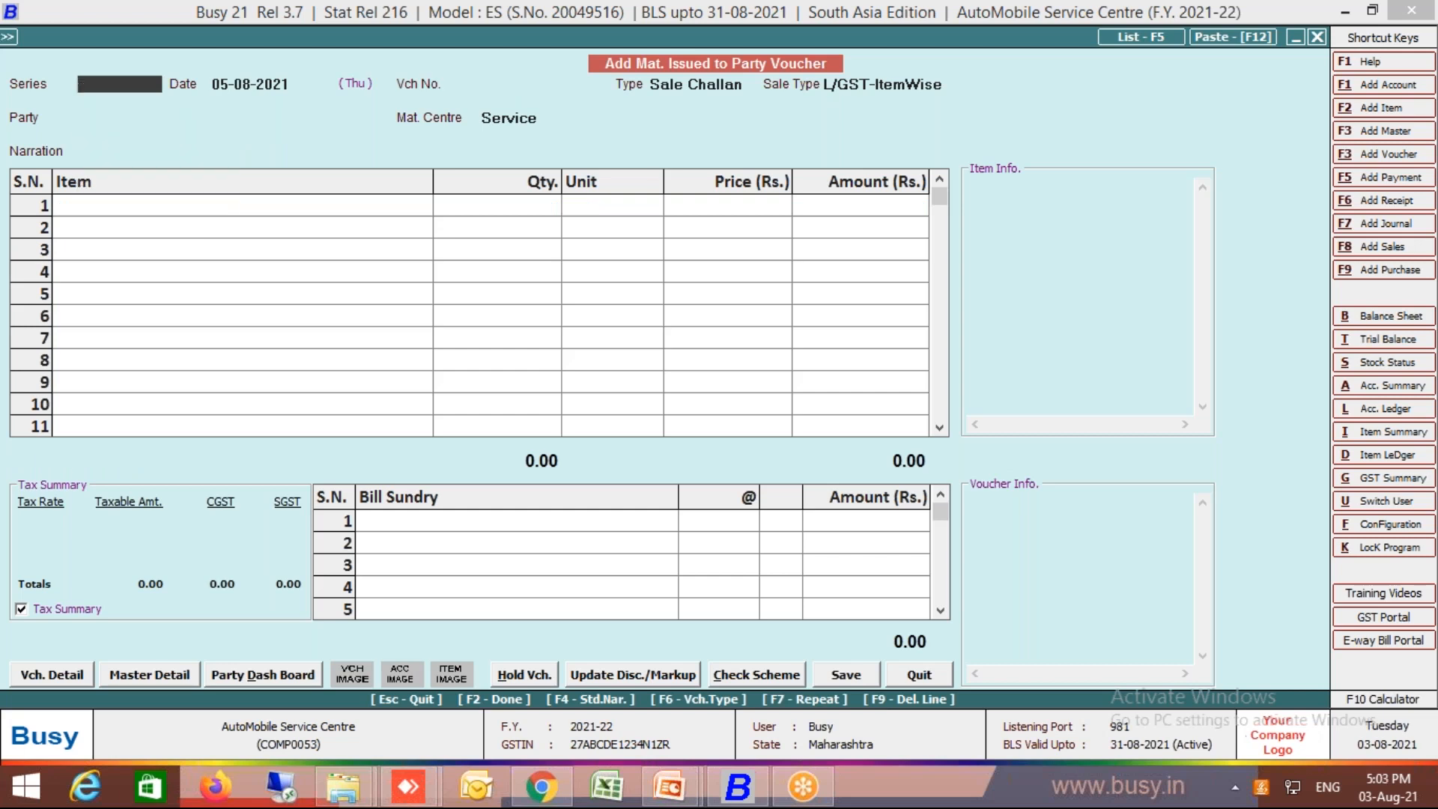
pyautogui.press('Escape')
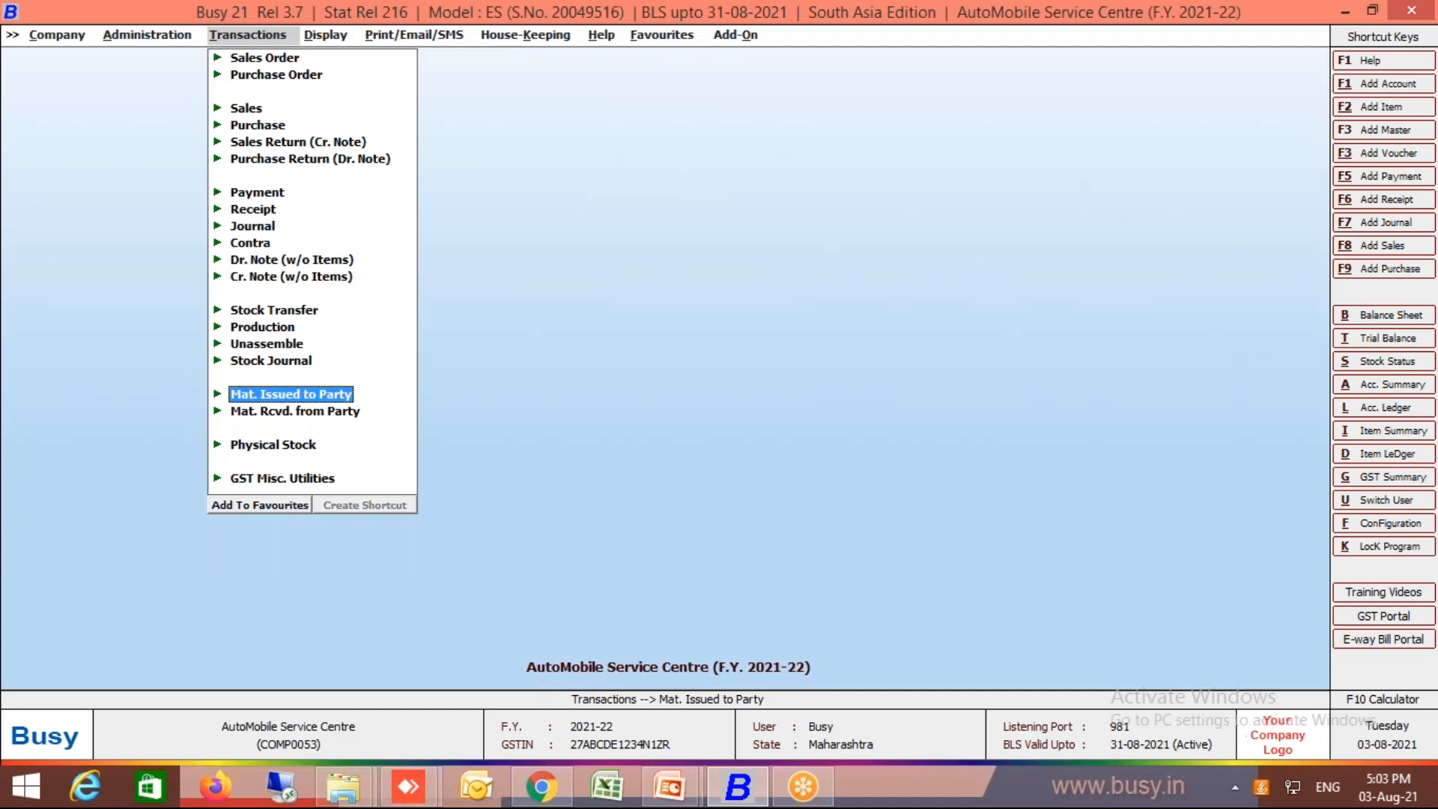
# - Start a sales voucher dated 05-08-2021 with type Against Challan and sale type L/GST-ItemWise
pyautogui.click(248, 112)
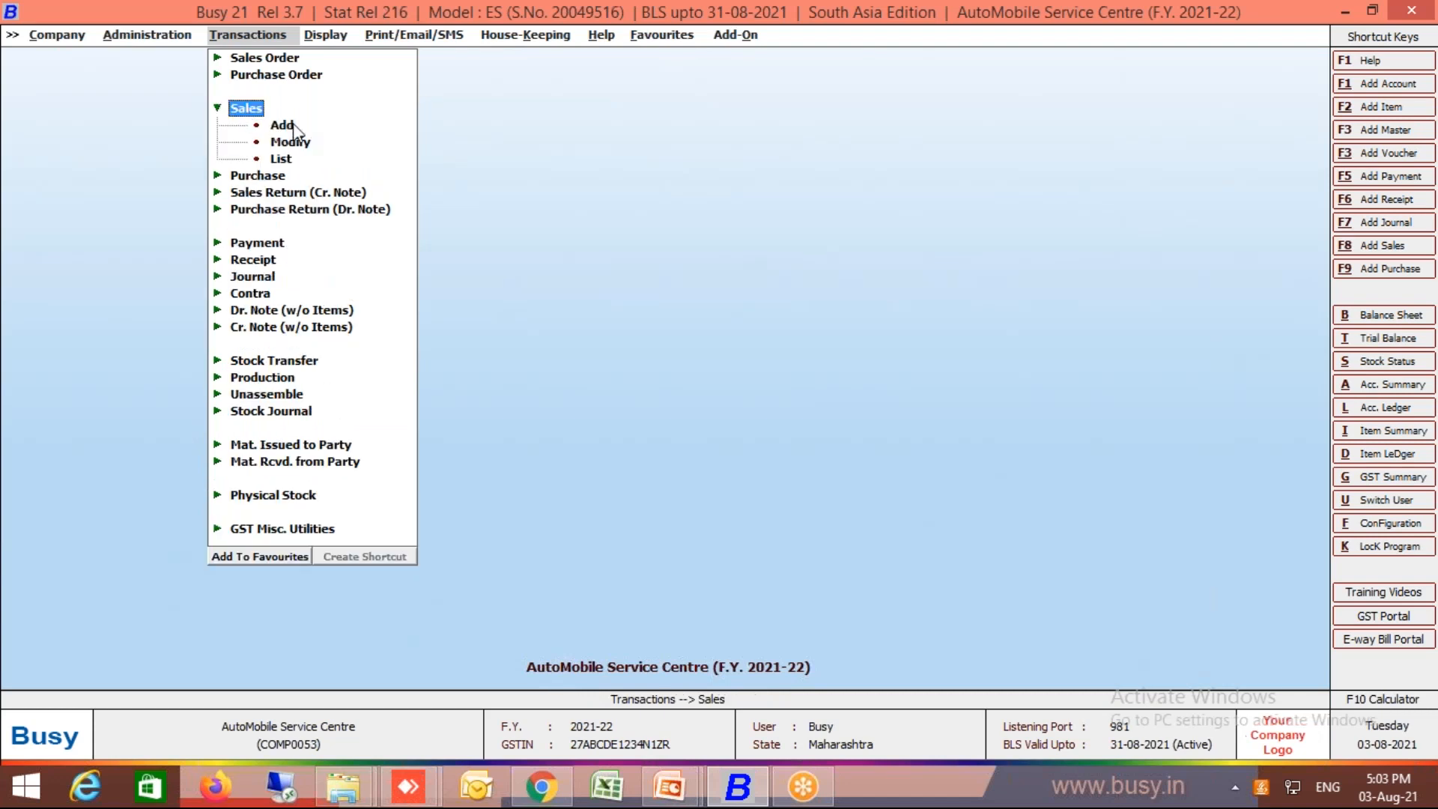
pyautogui.press('Return')
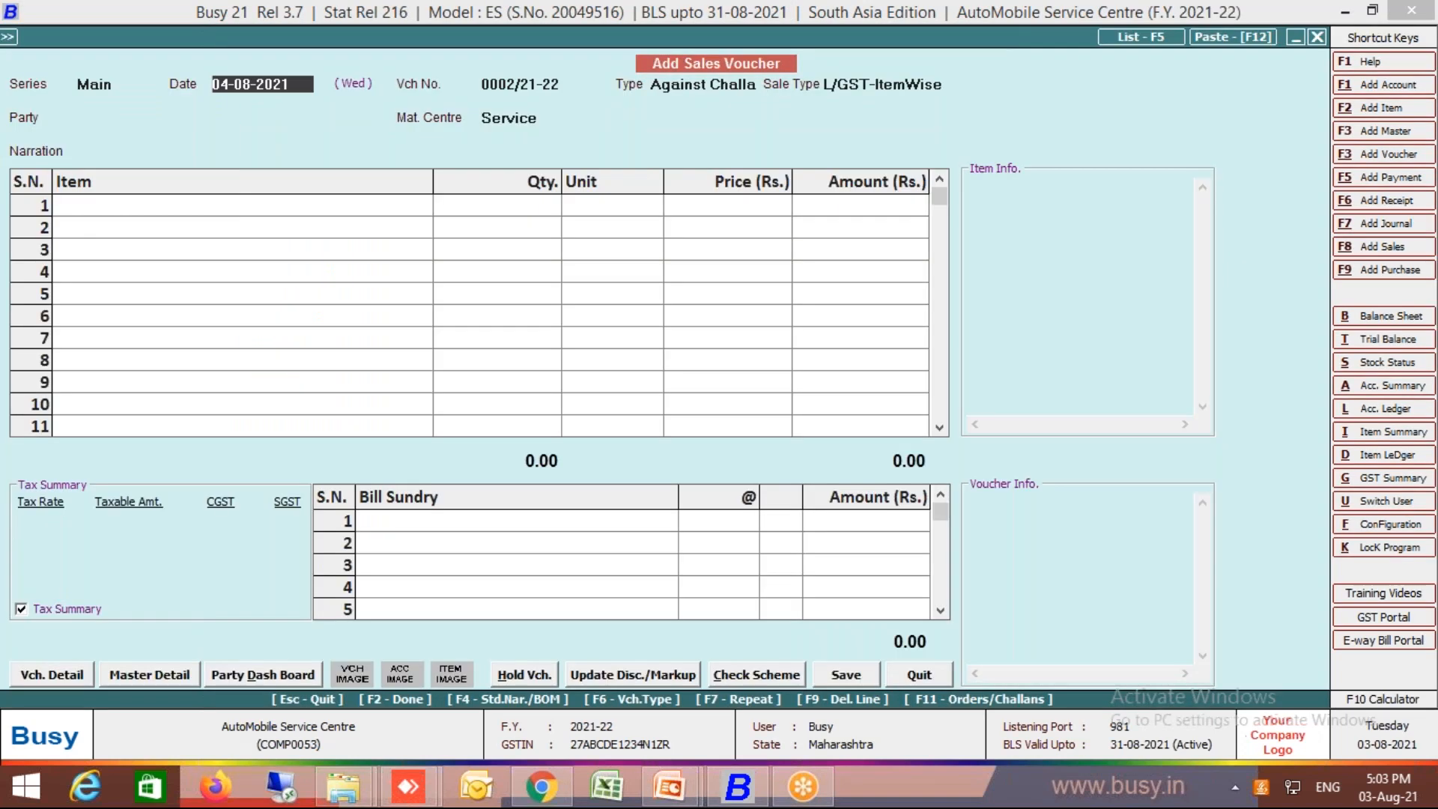
pyautogui.press('Return')
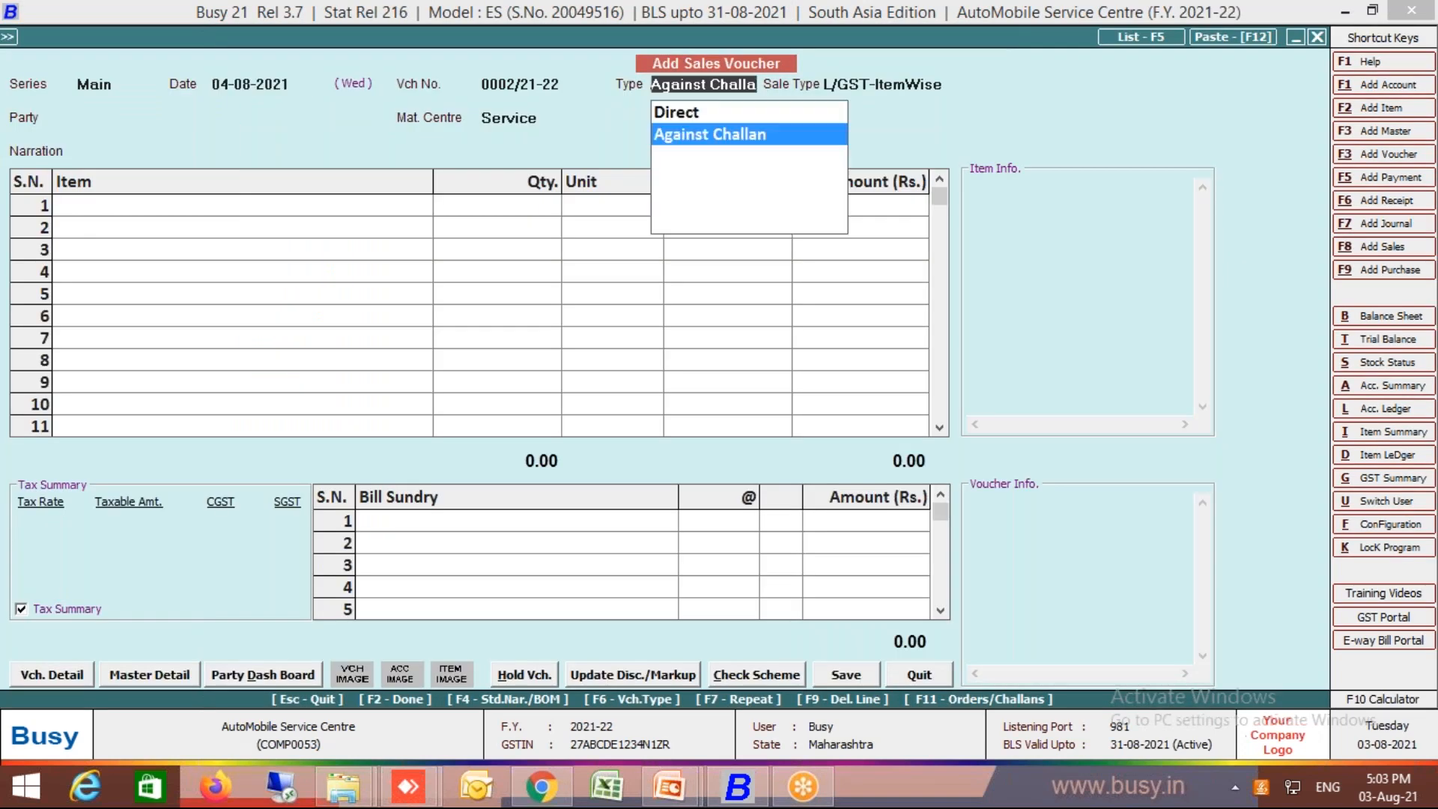
pyautogui.press('Escape')
pyautogui.write('05')
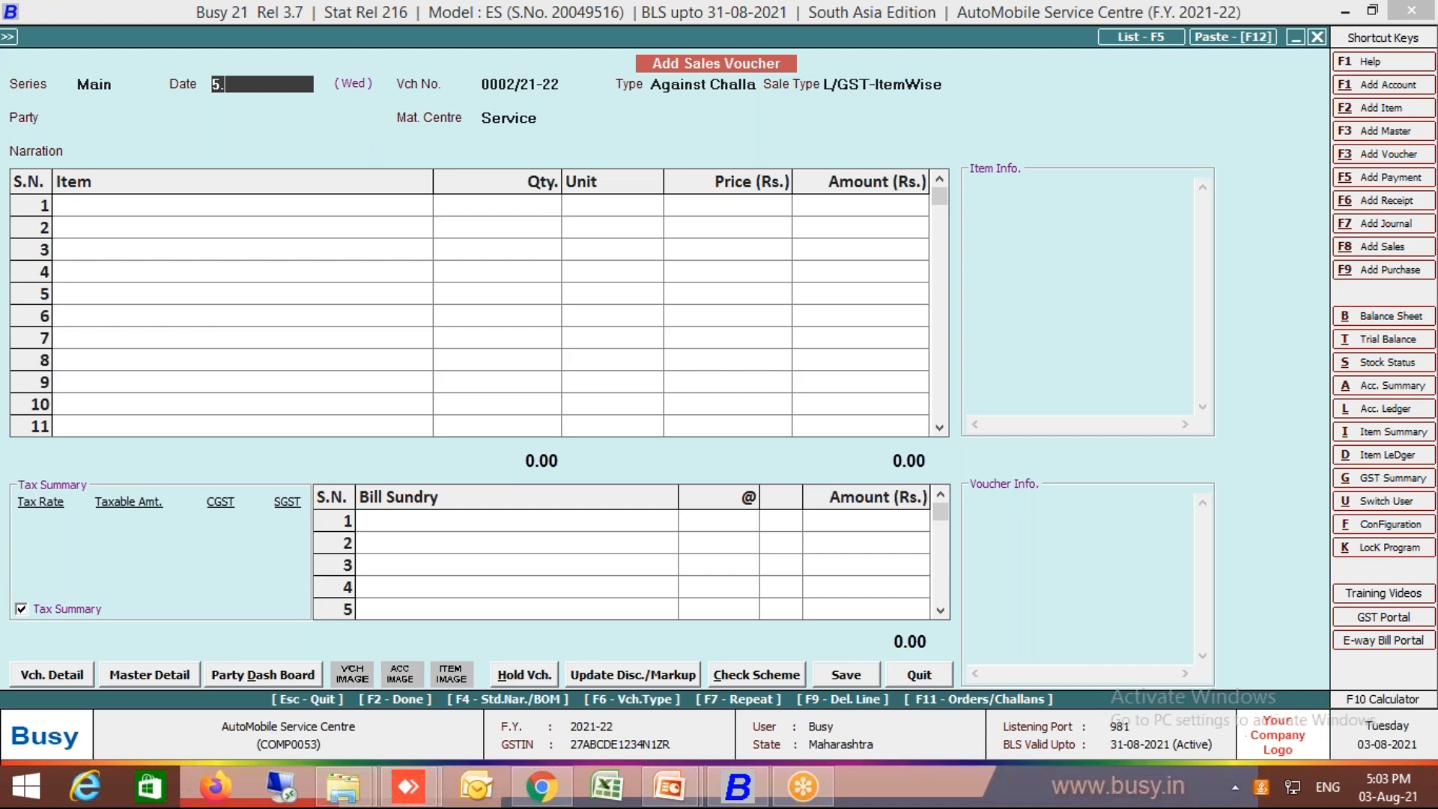
pyautogui.press('Return')
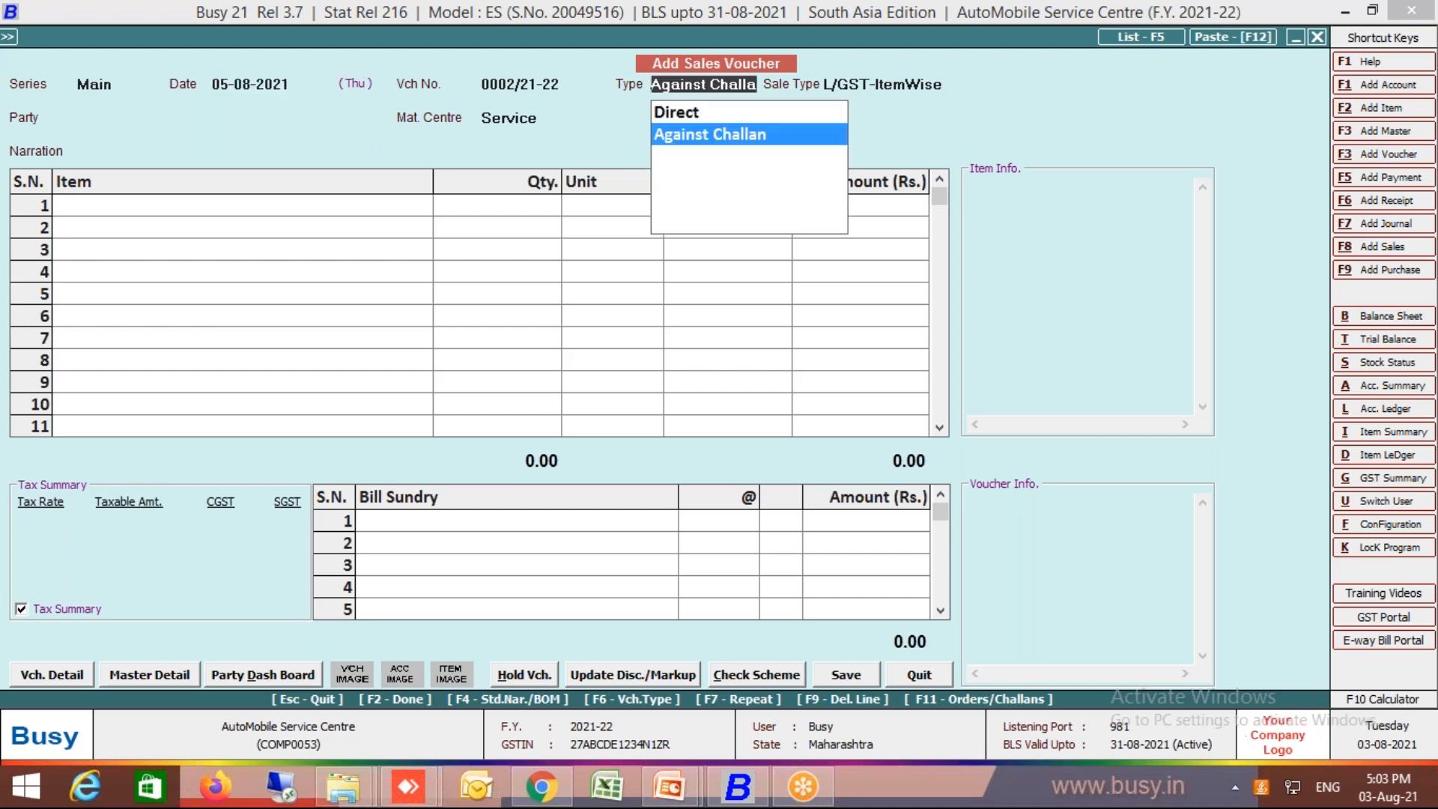
pyautogui.press('Return')
pyautogui.press('Return')
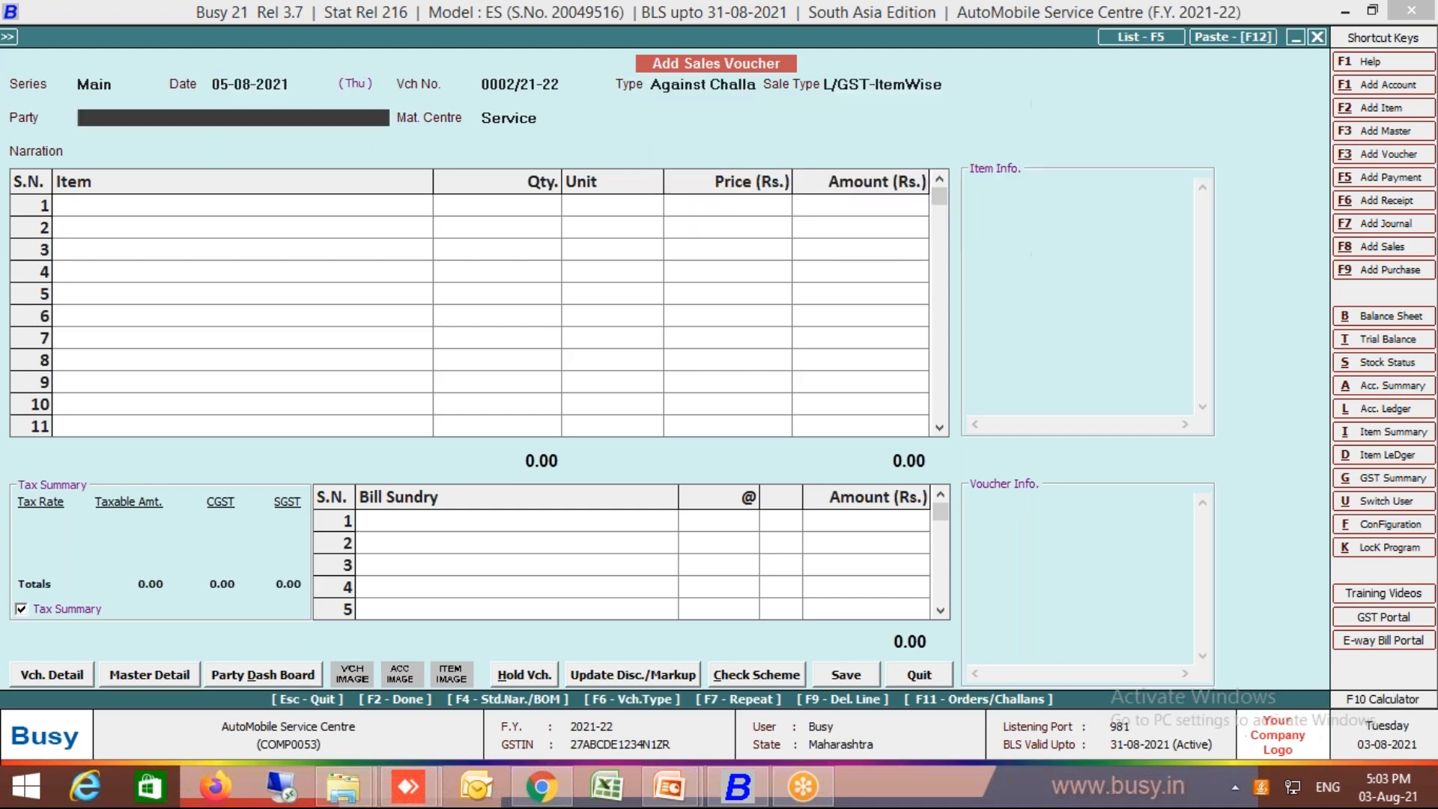
# - Choose the Activa 5G customer as the sales party, accept the billing details and material centre Service, and leave the narration blank
pyautogui.write('6310')
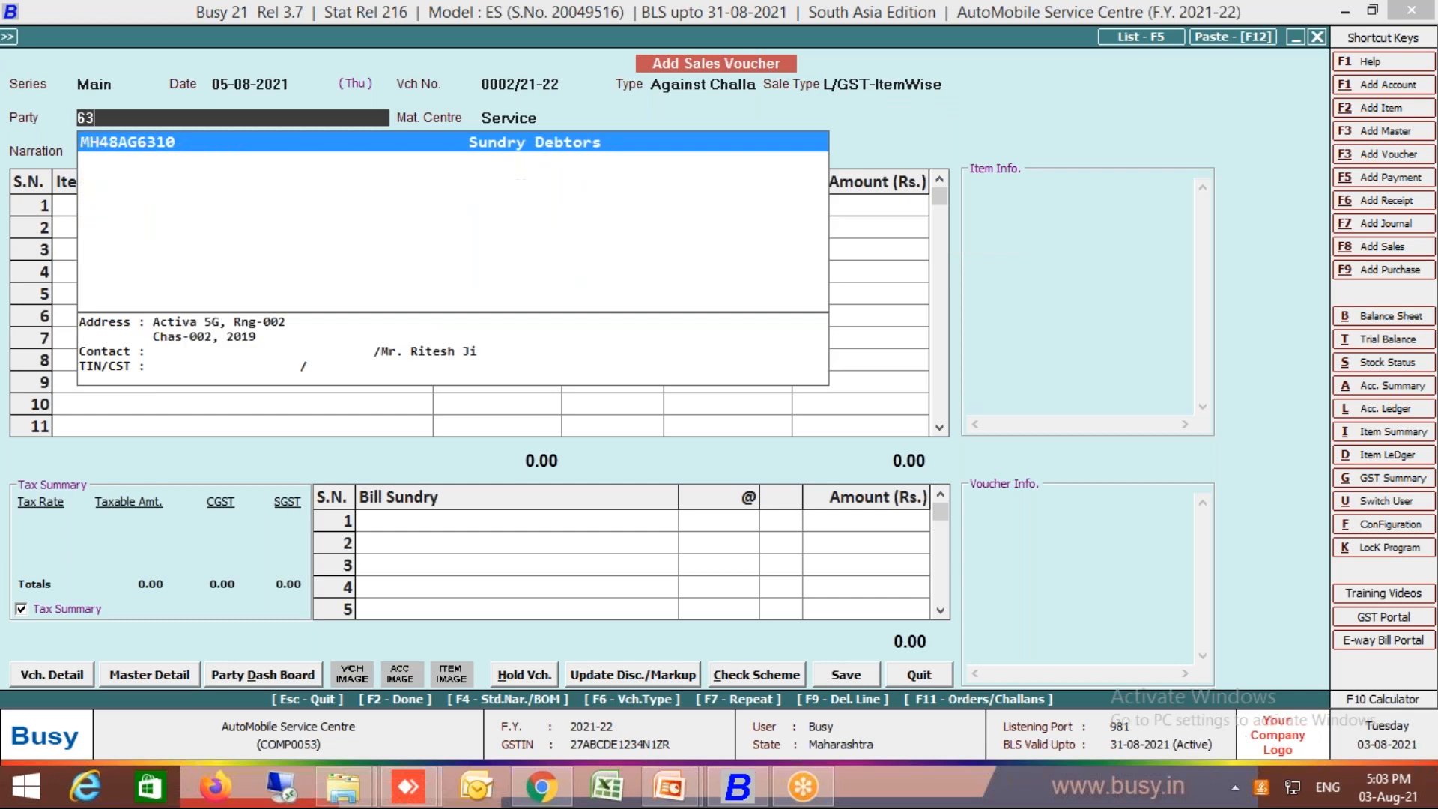
pyautogui.press('Return')
pyautogui.press('Return')
pyautogui.press('Return')
pyautogui.press('Return')
pyautogui.press('Return')
pyautogui.press('Return')
pyautogui.press('Return')
pyautogui.press('Return')
pyautogui.press('Return')
pyautogui.press('Return')
pyautogui.press('Return')
pyautogui.press('Return')
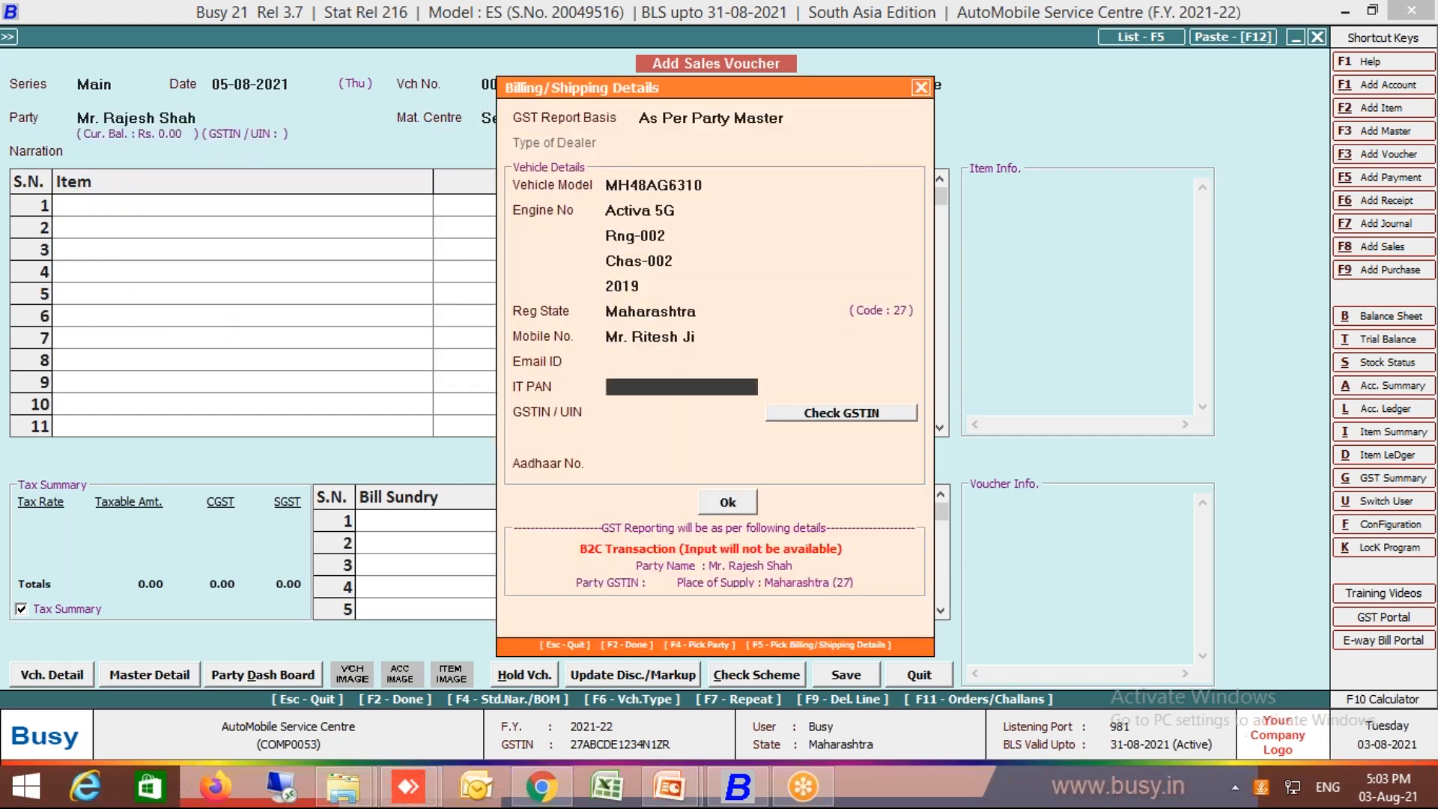
pyautogui.press('Return')
pyautogui.press('Return')
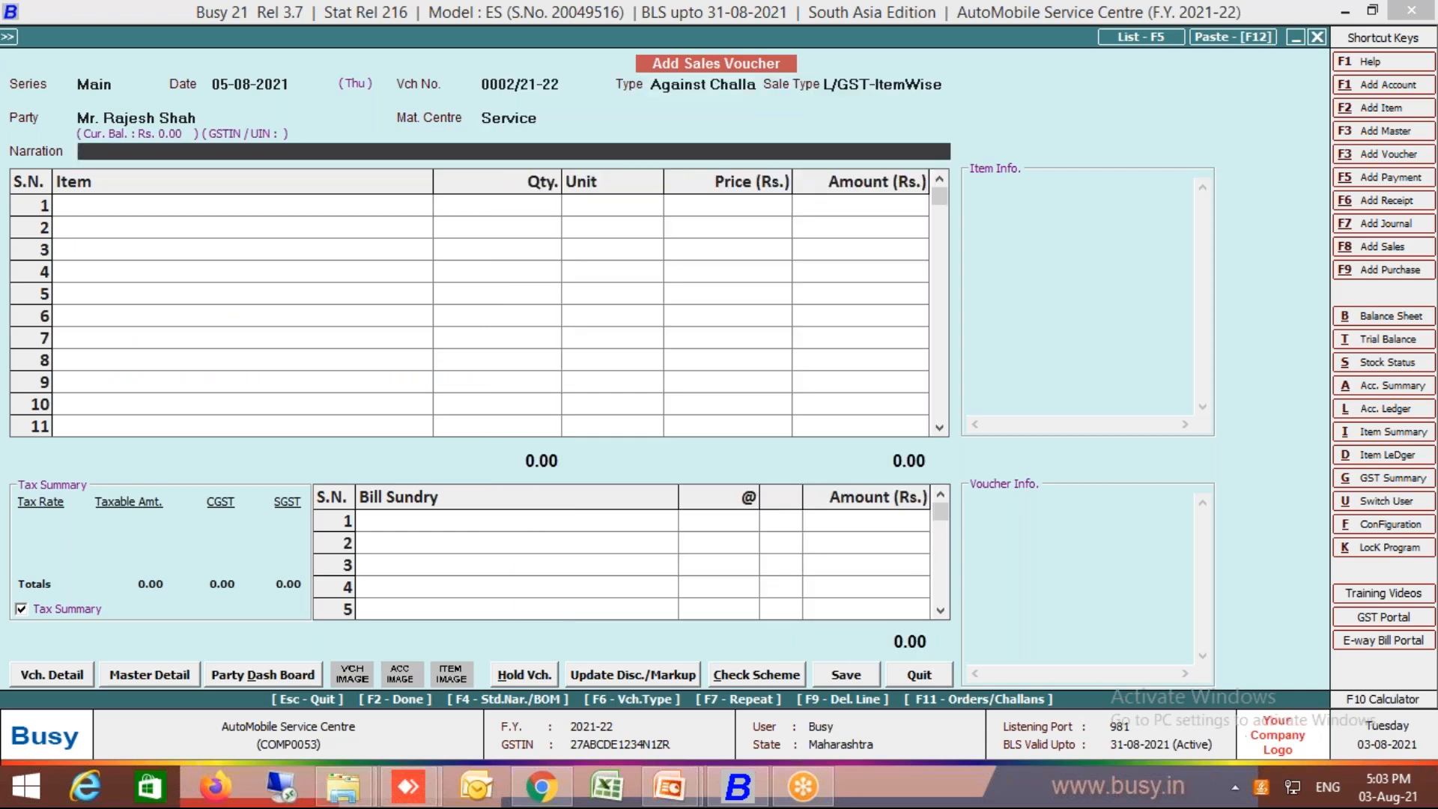
pyautogui.press('Return')
pyautogui.press('Return')
pyautogui.press('Return')
pyautogui.press('Return')
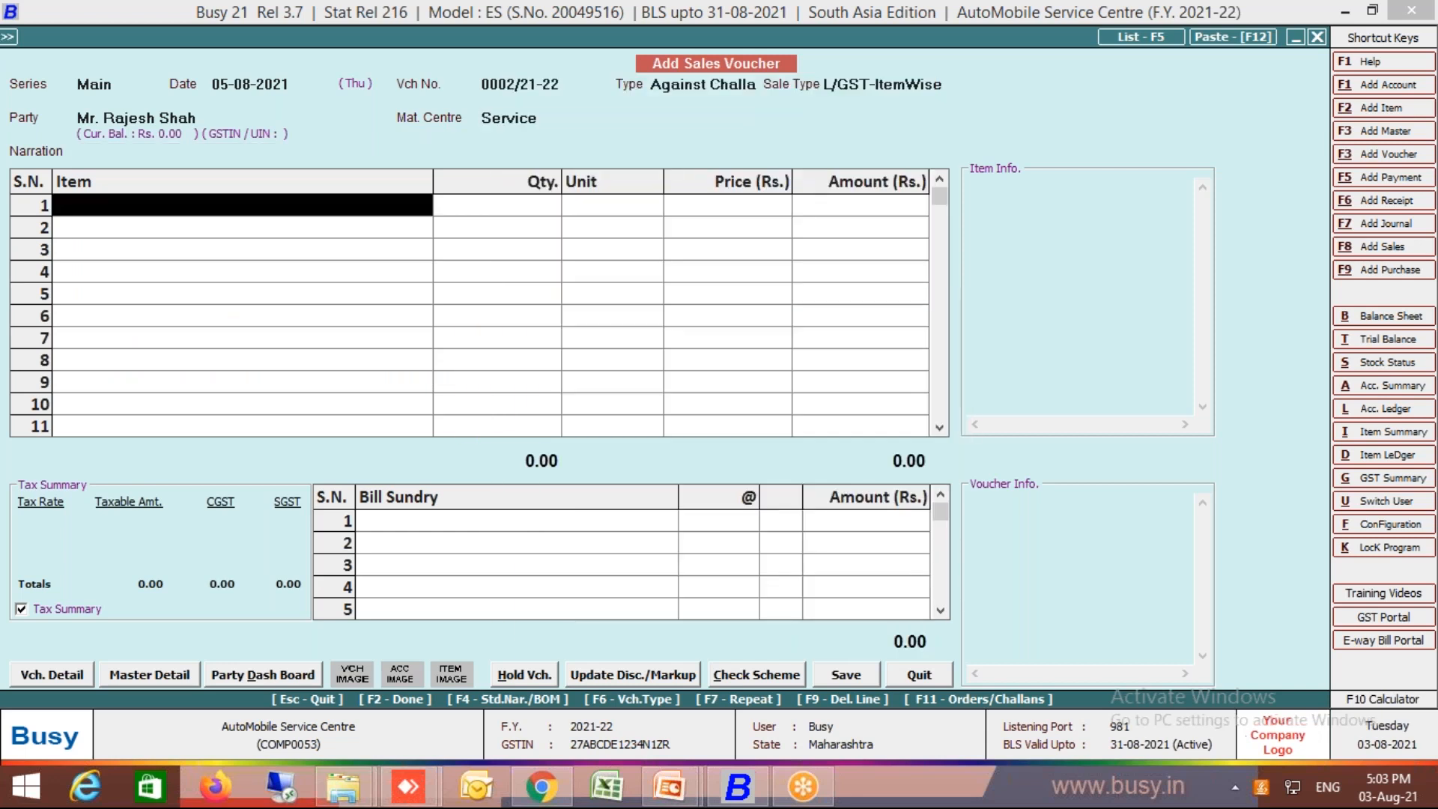
# - Check the customer's pending challans available for the sales voucher, and abandon the voucher without picking any
pyautogui.press('F11')
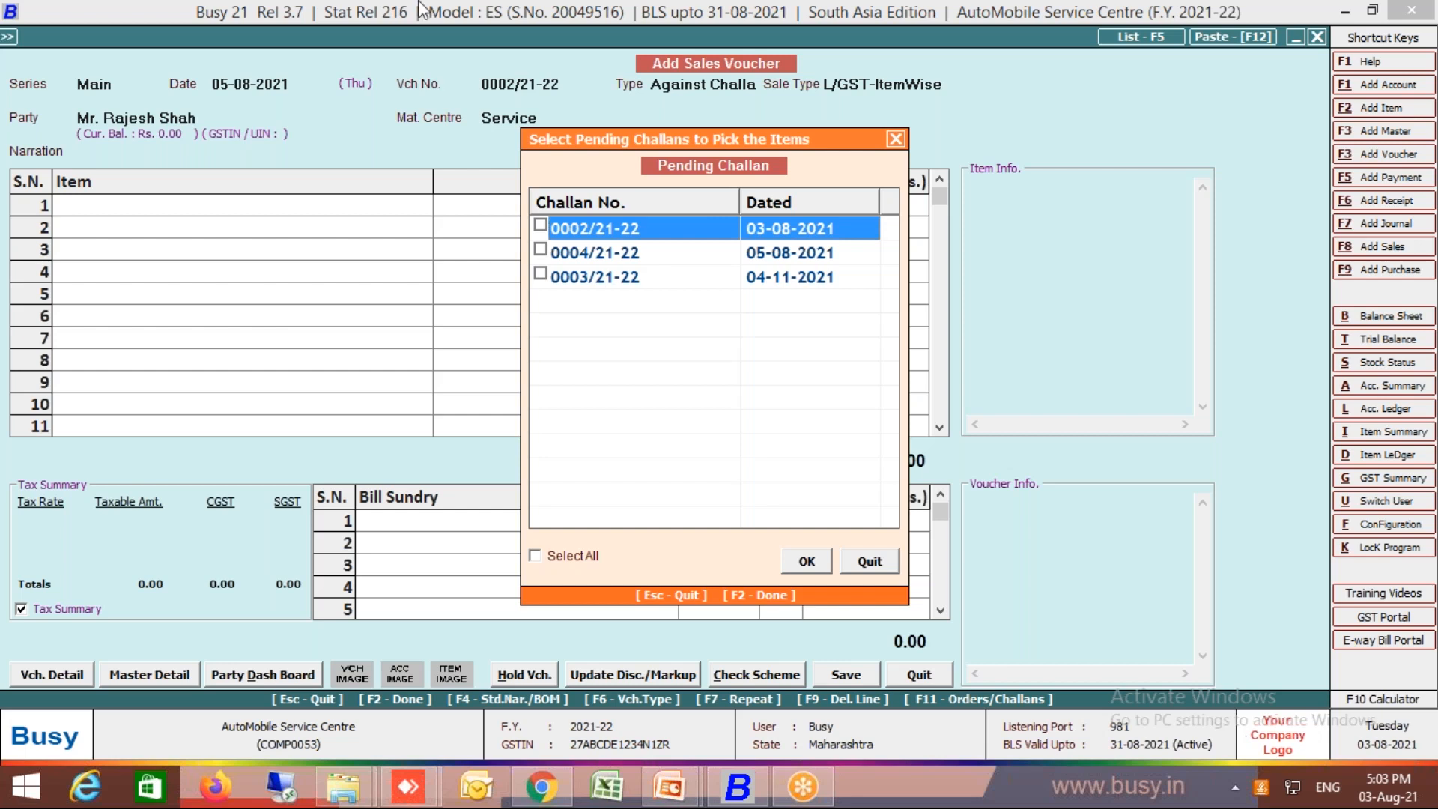
pyautogui.press('Escape')
pyautogui.press('Escape')
pyautogui.press('Escape')
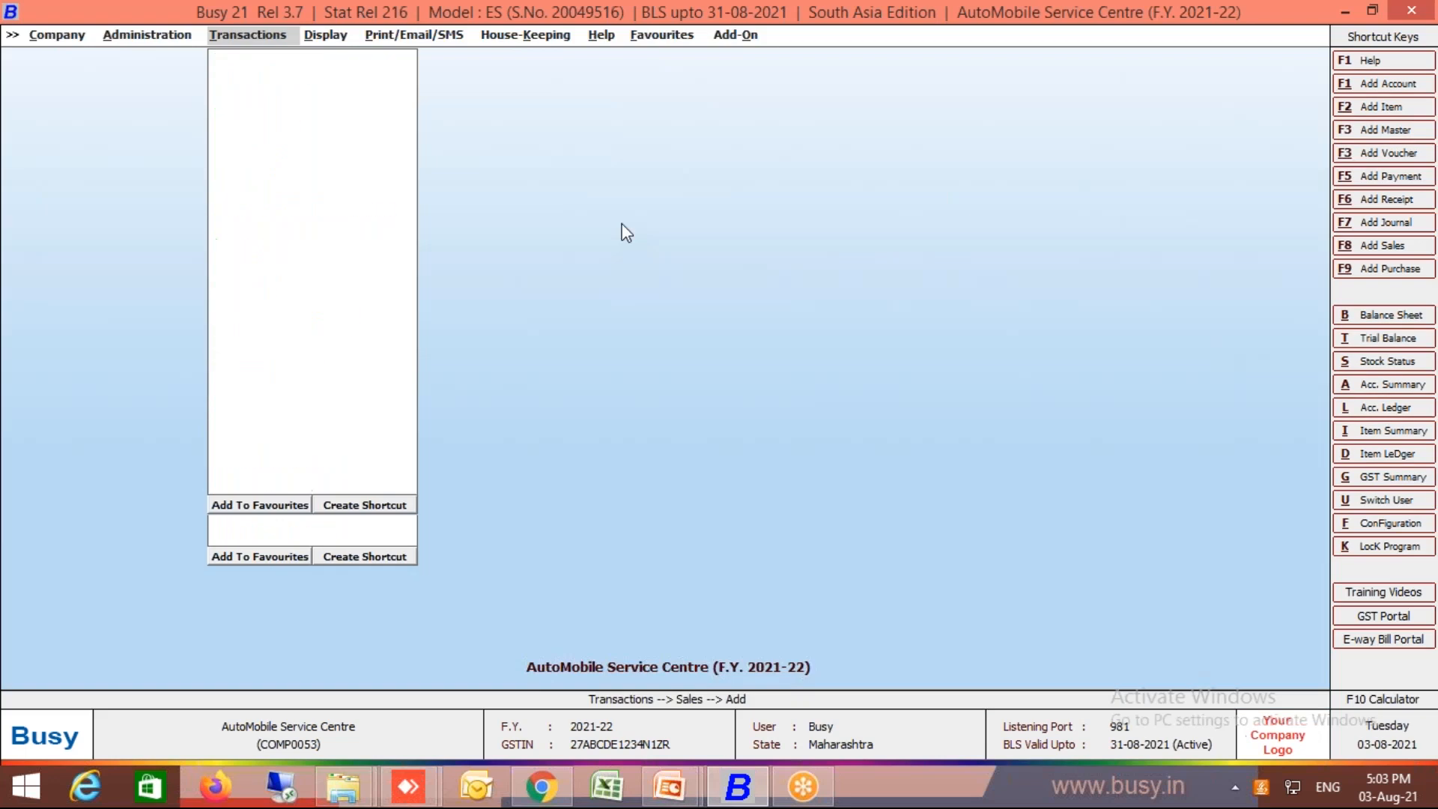
# - List the material-issued-to-party vouchers of all series from 1-4-2021 to 4-11-2021 and sort them by Particulars
pyautogui.click(284, 419)
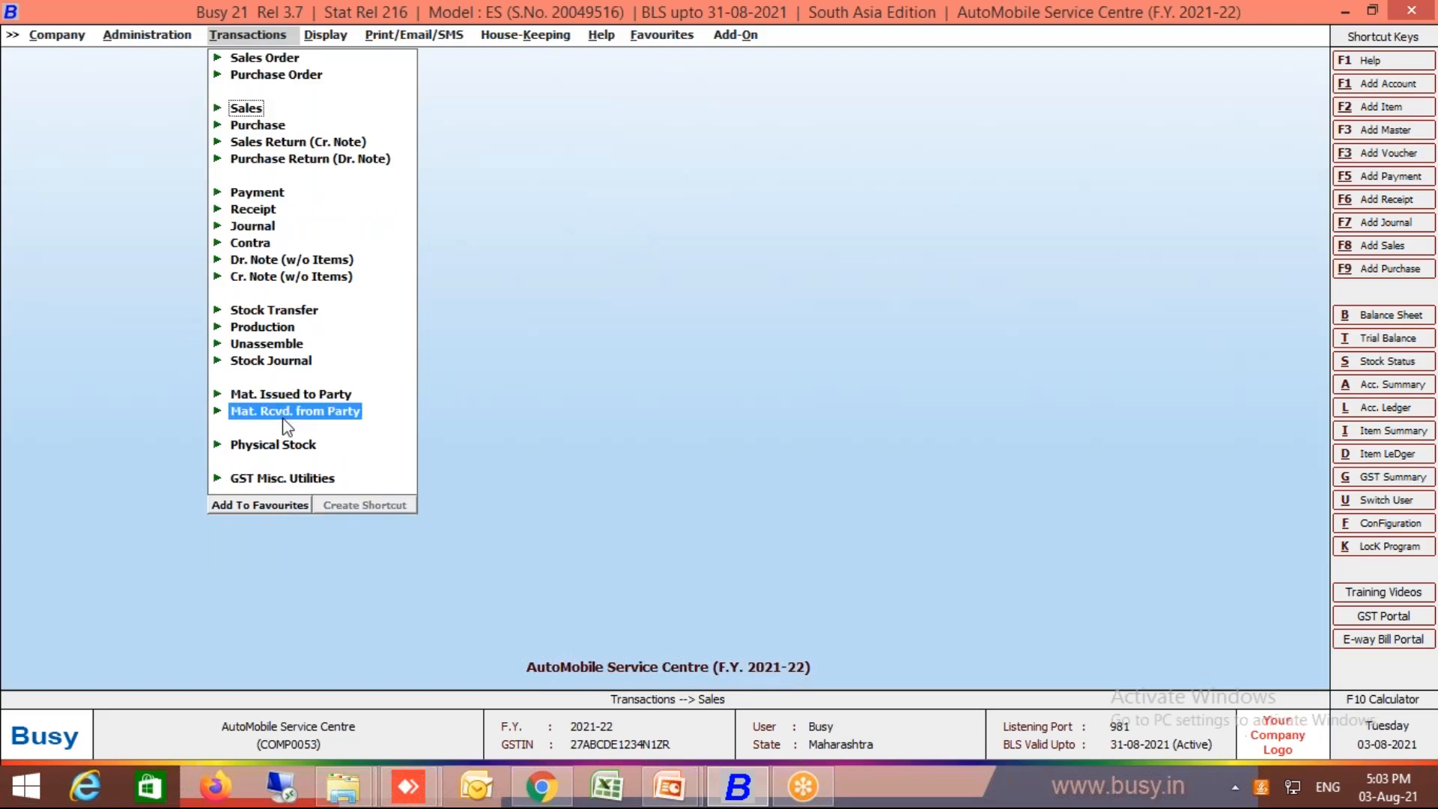
pyautogui.click(303, 397)
pyautogui.click(295, 442)
pyautogui.press('Return')
pyautogui.press('Return')
pyautogui.press('Return')
pyautogui.press('Return')
pyautogui.press('Escape')
pyautogui.press('F2')
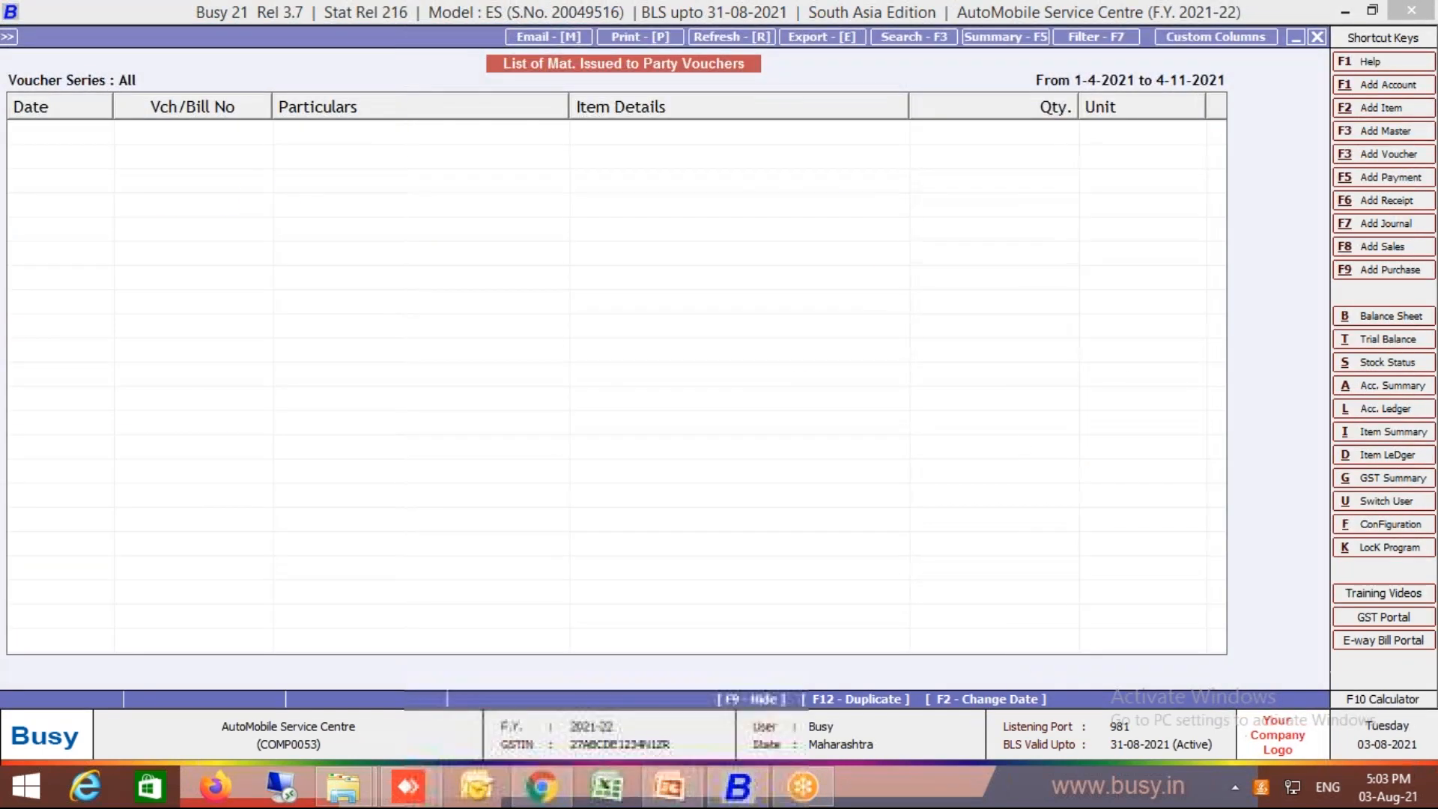
pyautogui.click(583, 186)
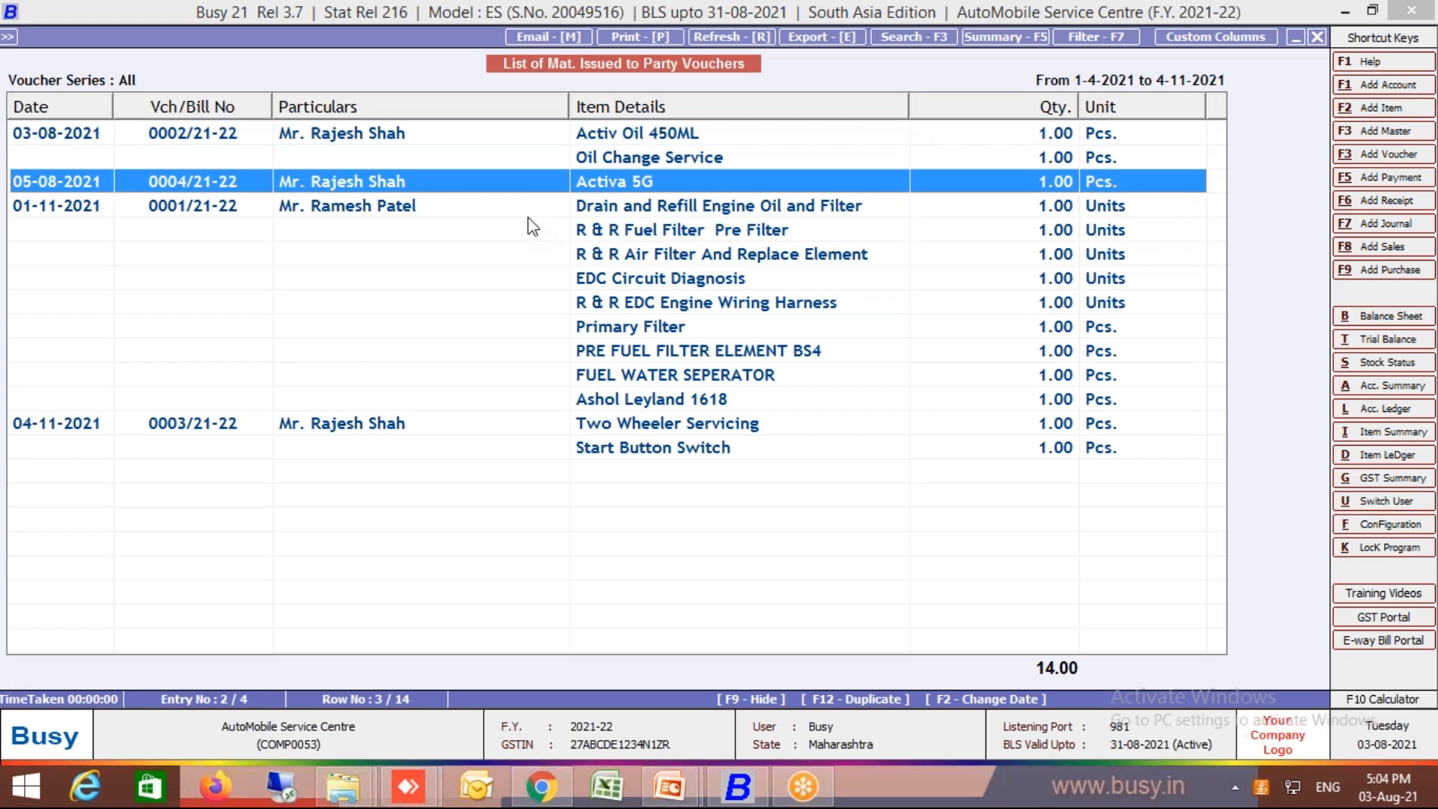
pyautogui.click(401, 112)
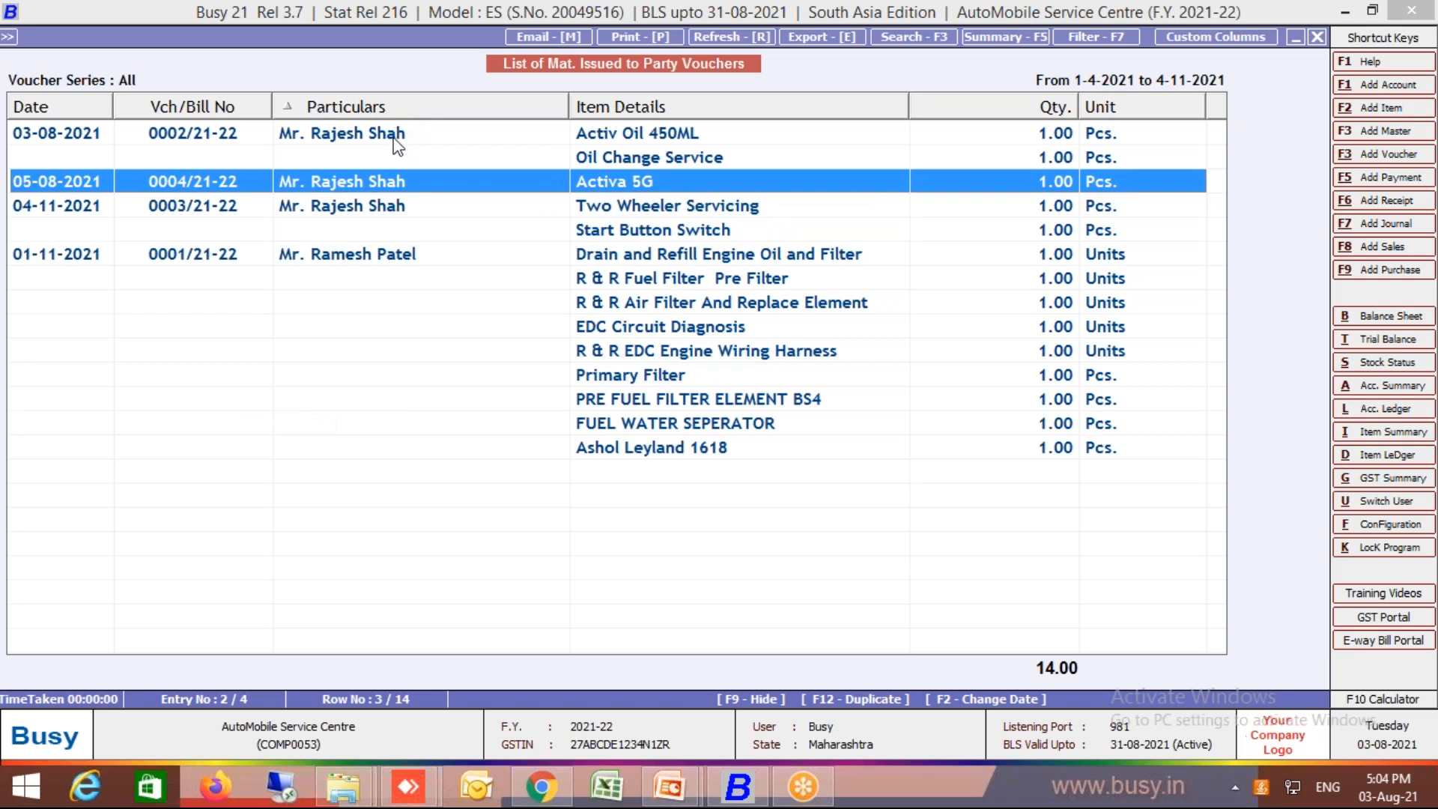
# - Review the Activa 5G customer's issued services and spares, then open the 05-08-2021 Activa 5G issue voucher to view it and close it
pyautogui.click(395, 141)
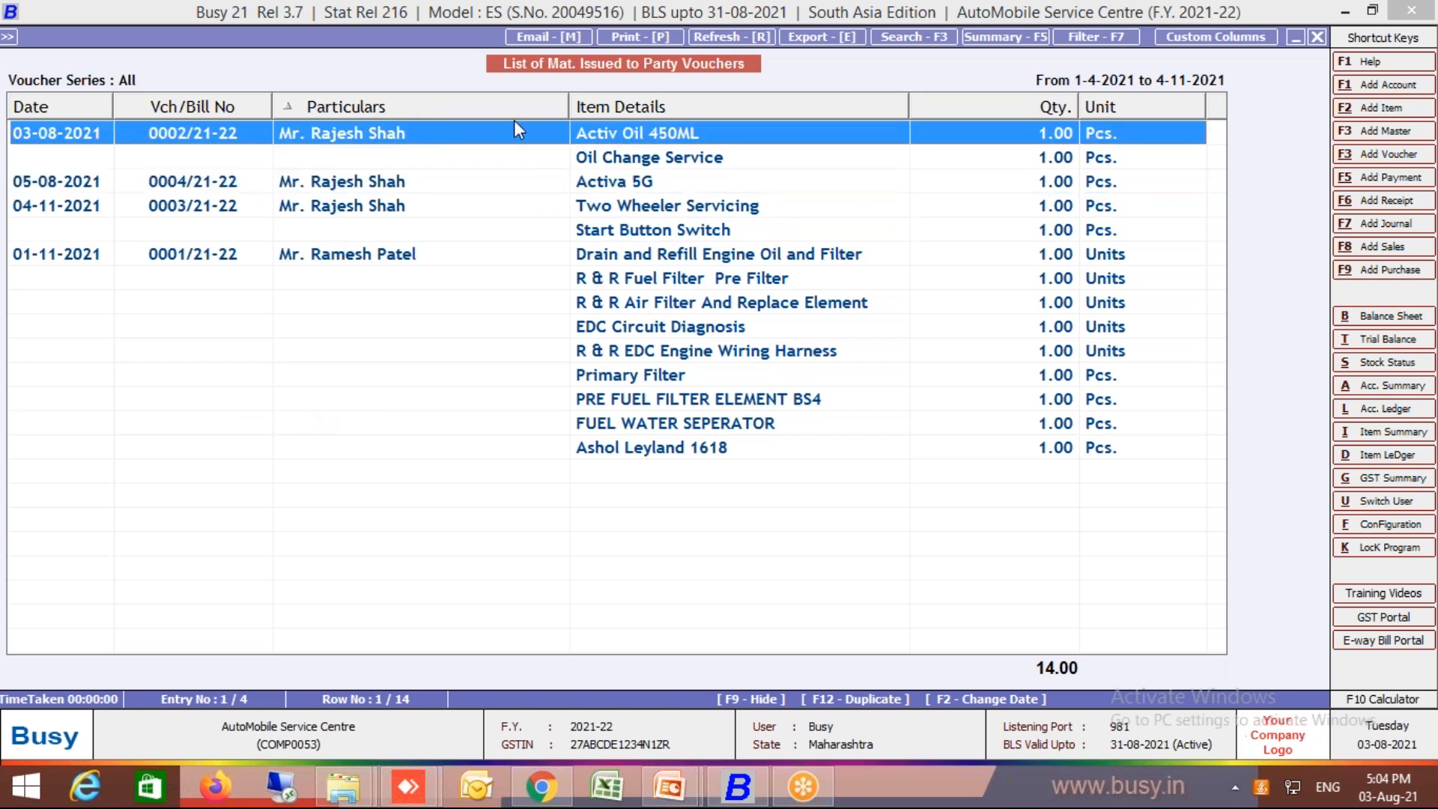
pyautogui.click(625, 161)
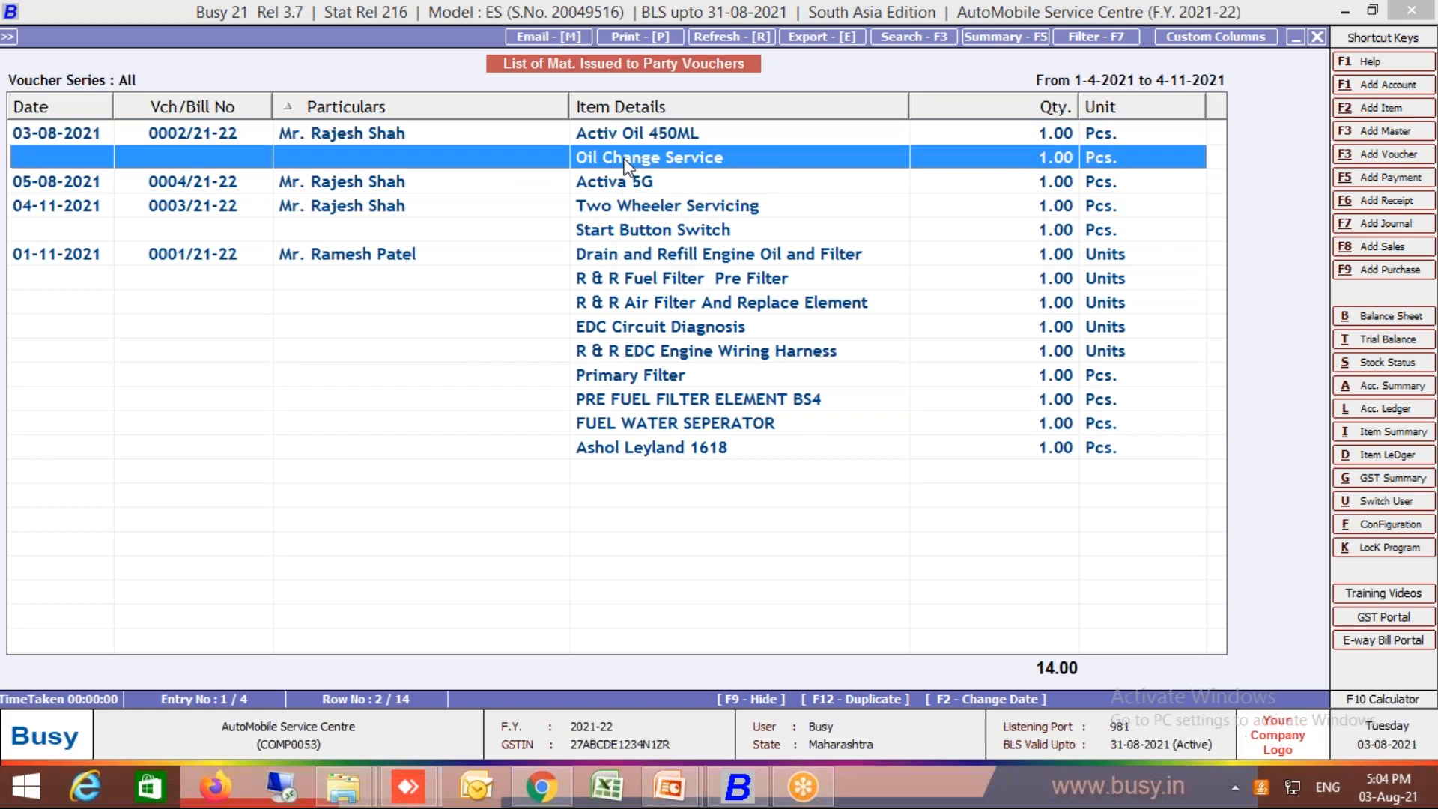
pyautogui.click(453, 204)
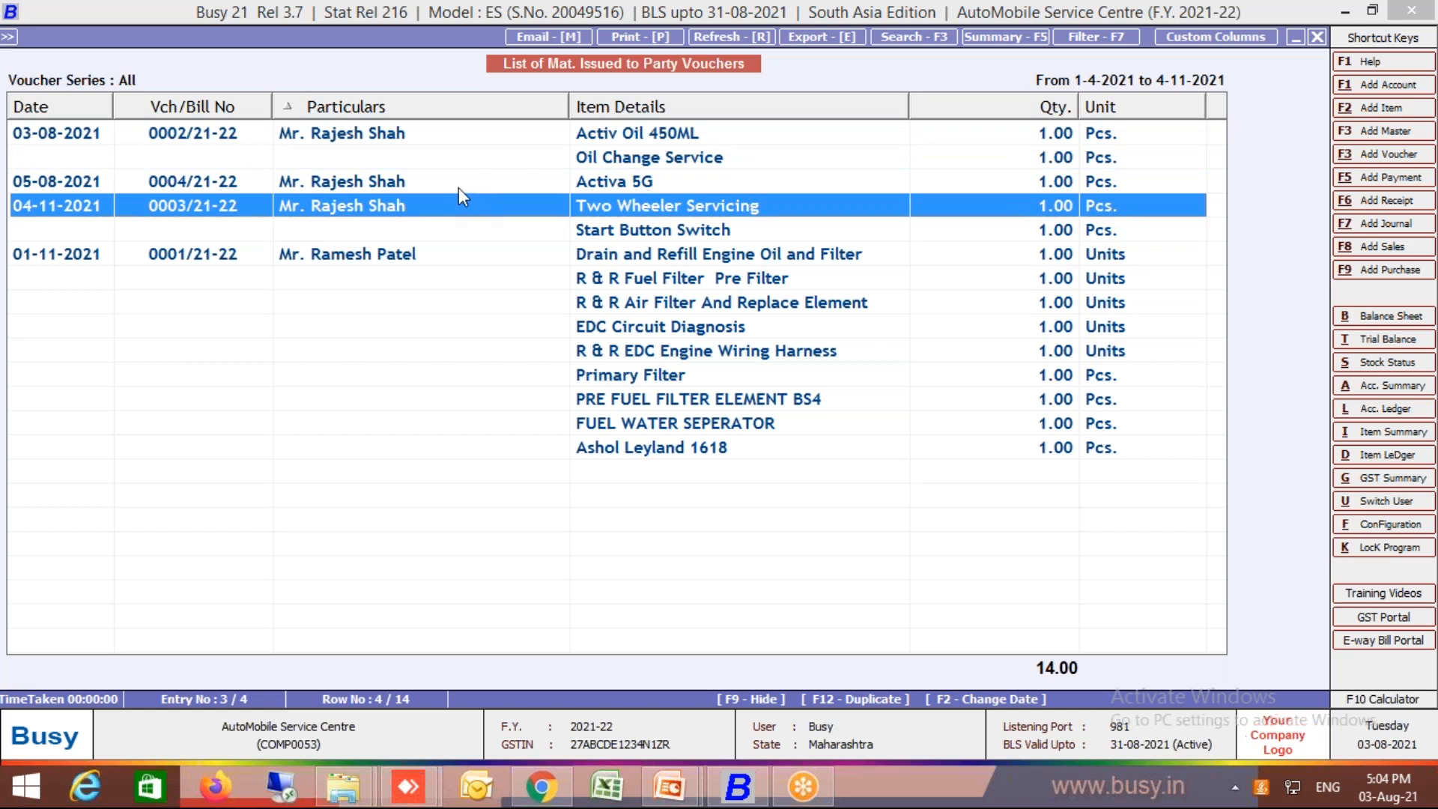
pyautogui.click(458, 187)
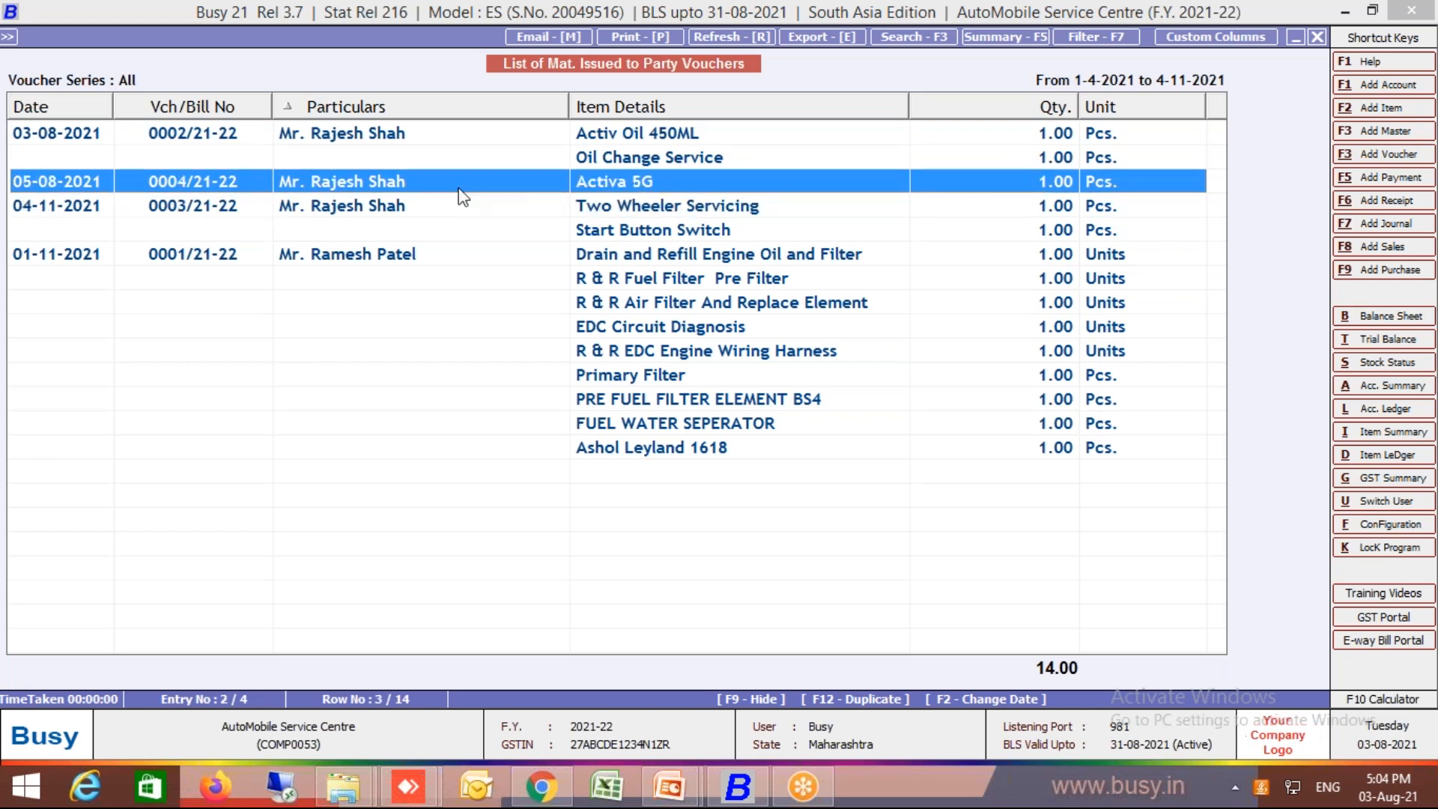
pyautogui.doubleClick(459, 189)
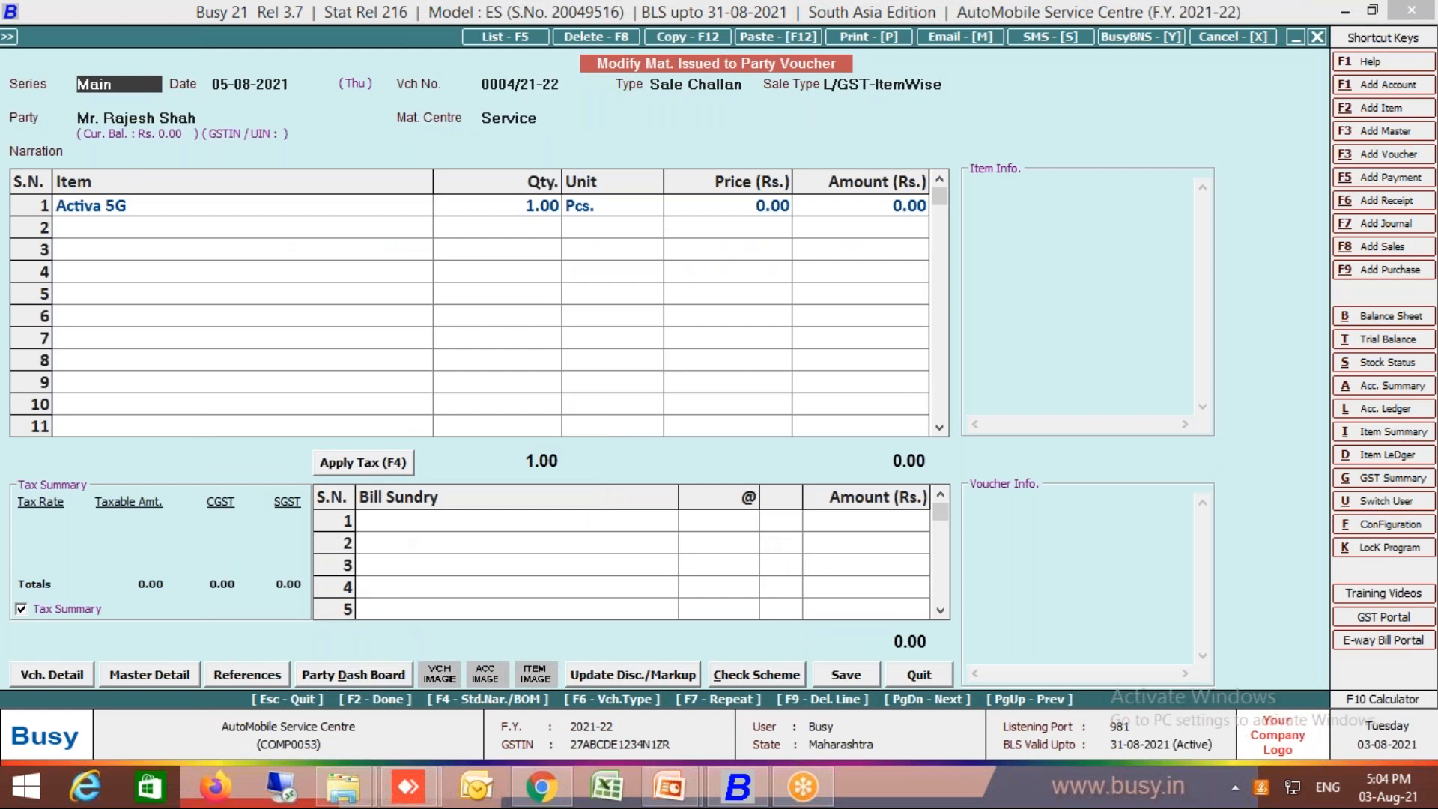
pyautogui.press('Escape')
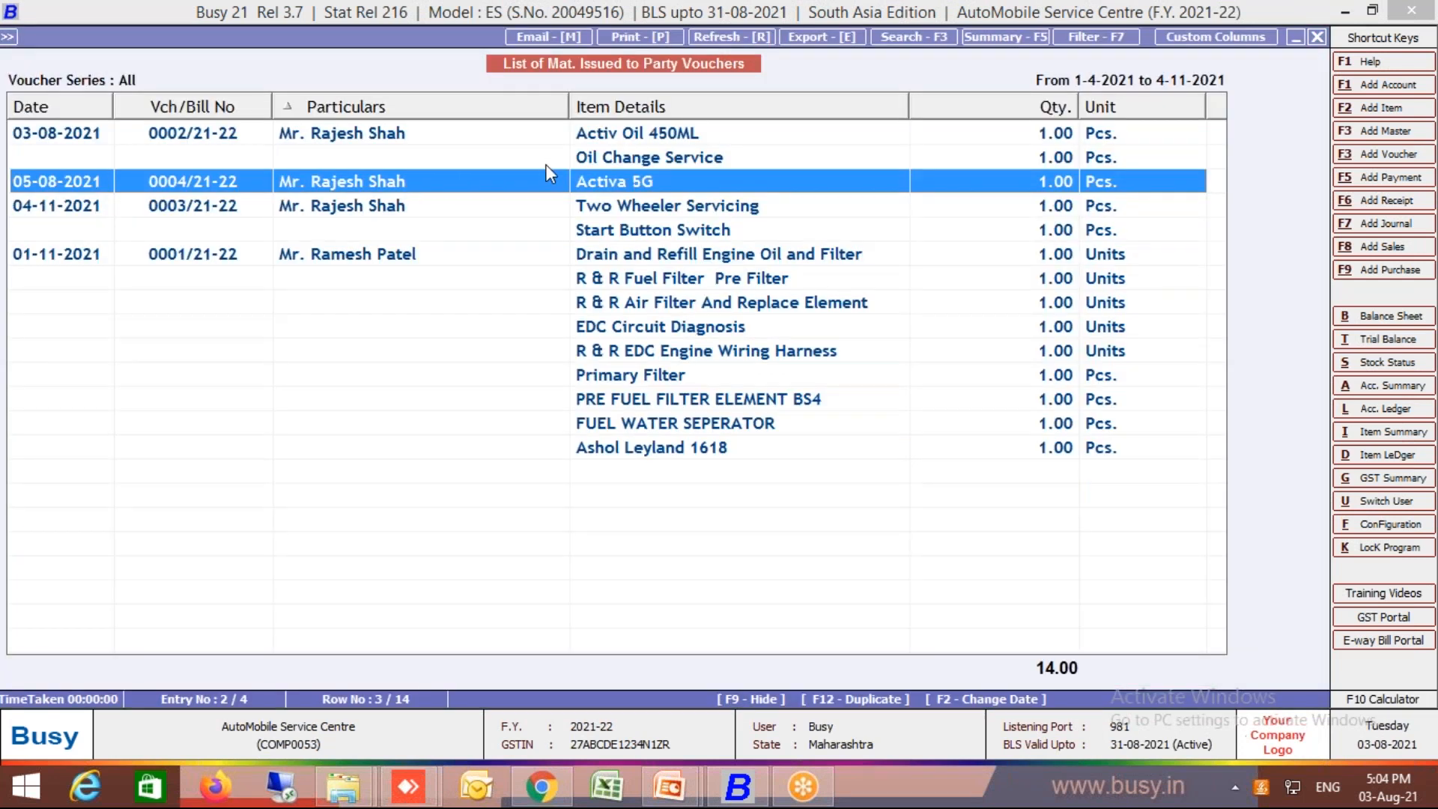
# - Compare the oil change, two-wheeler servicing and Activa 5G issue entries, then leave the list of material-issued-to-party vouchers
pyautogui.click(533, 137)
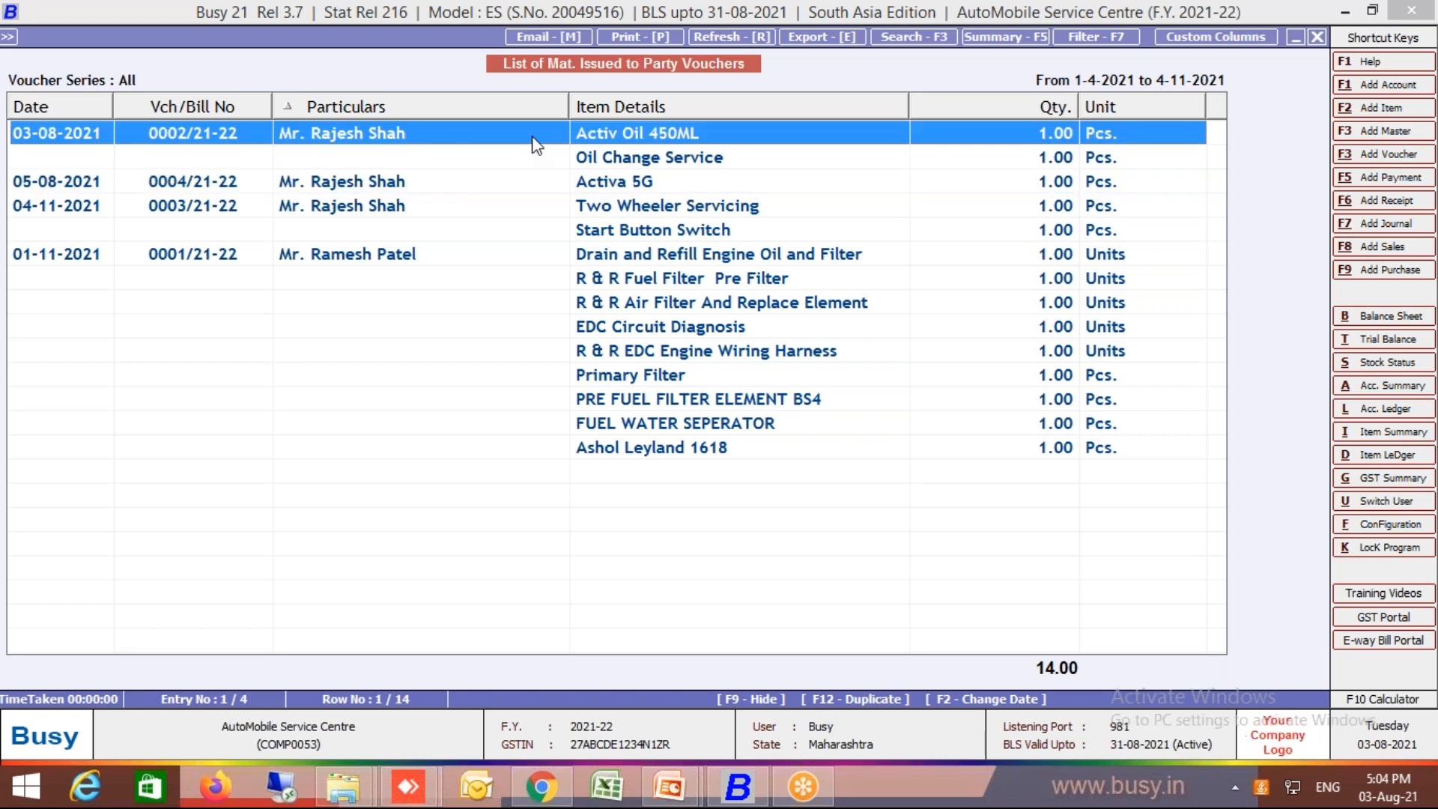
pyautogui.click(601, 163)
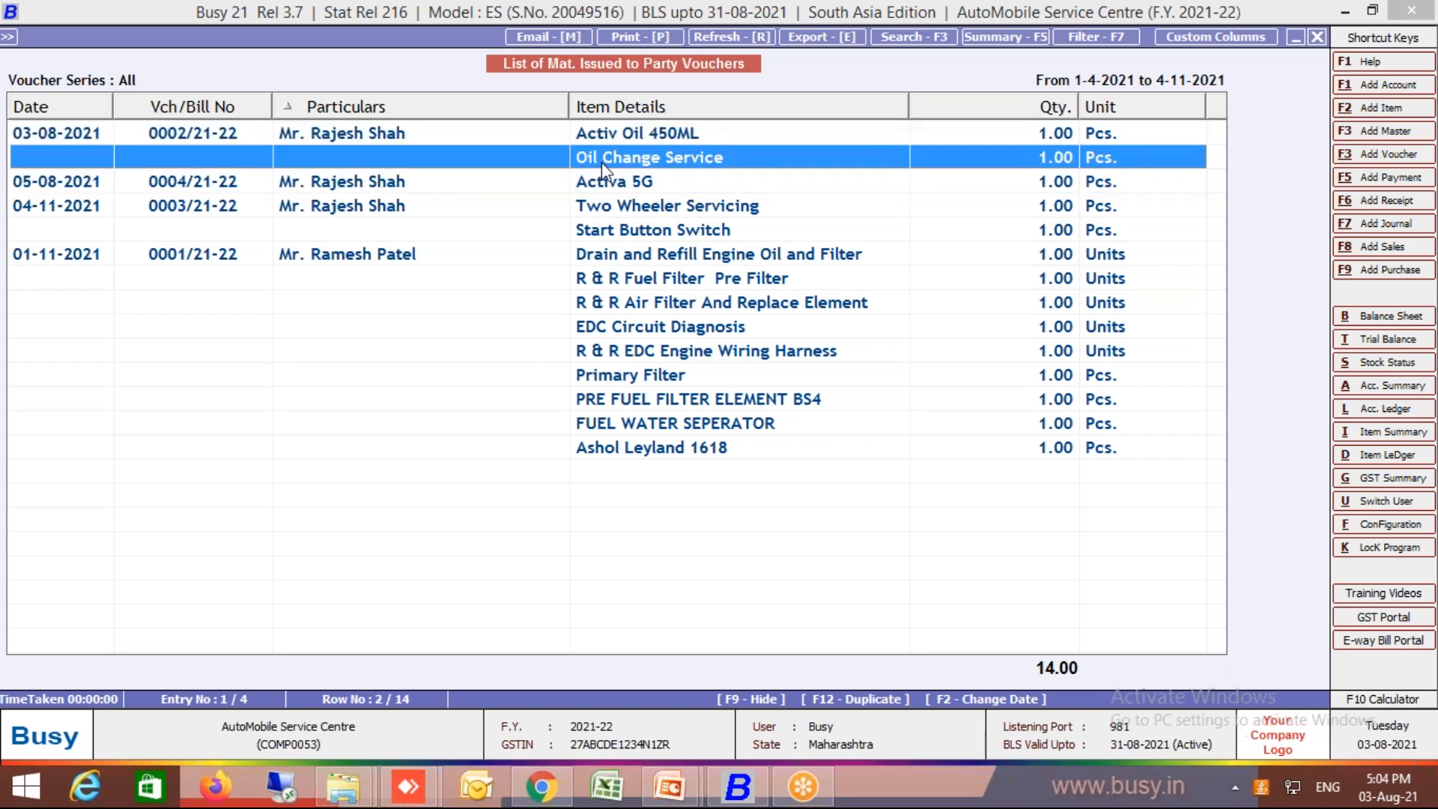
pyautogui.click(596, 205)
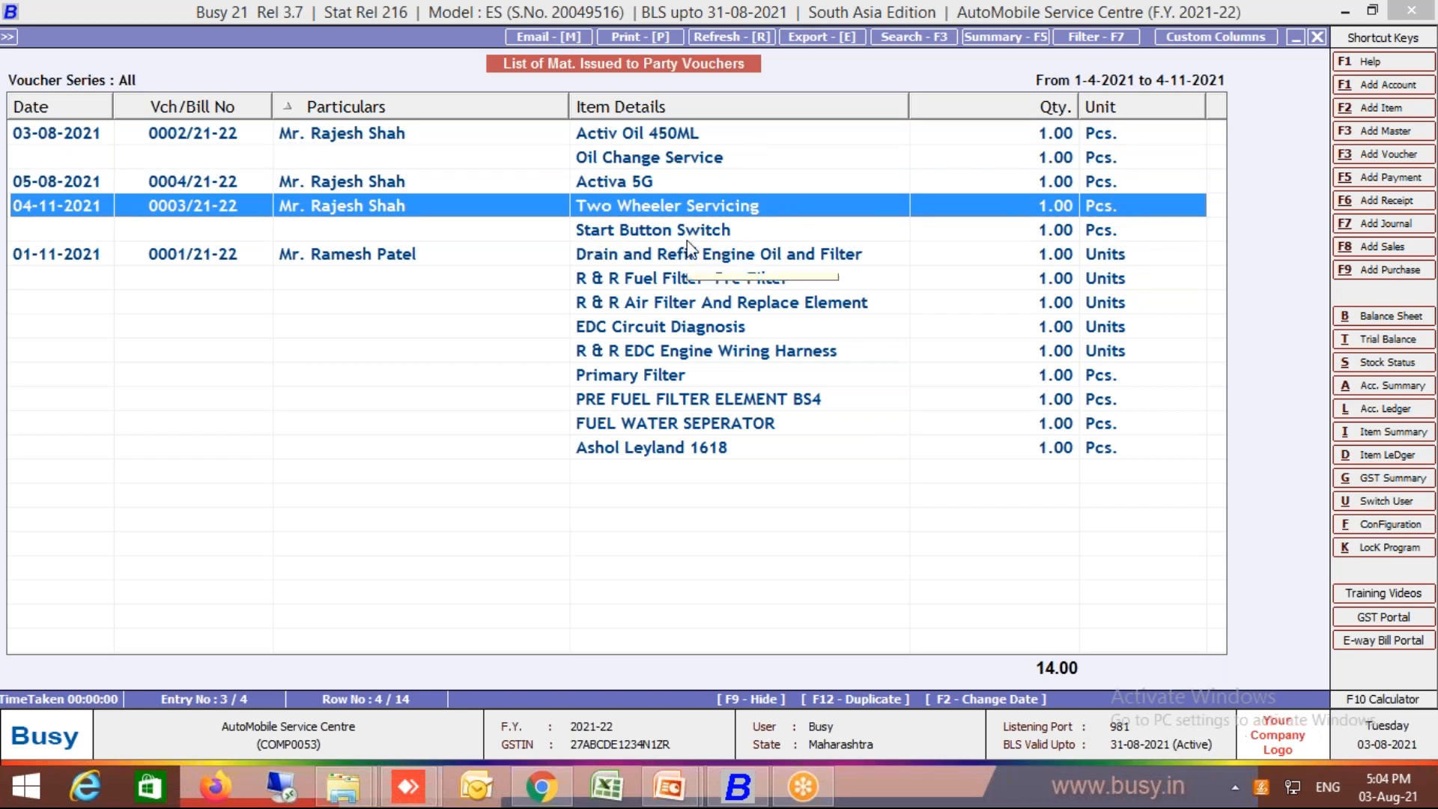
pyautogui.click(630, 181)
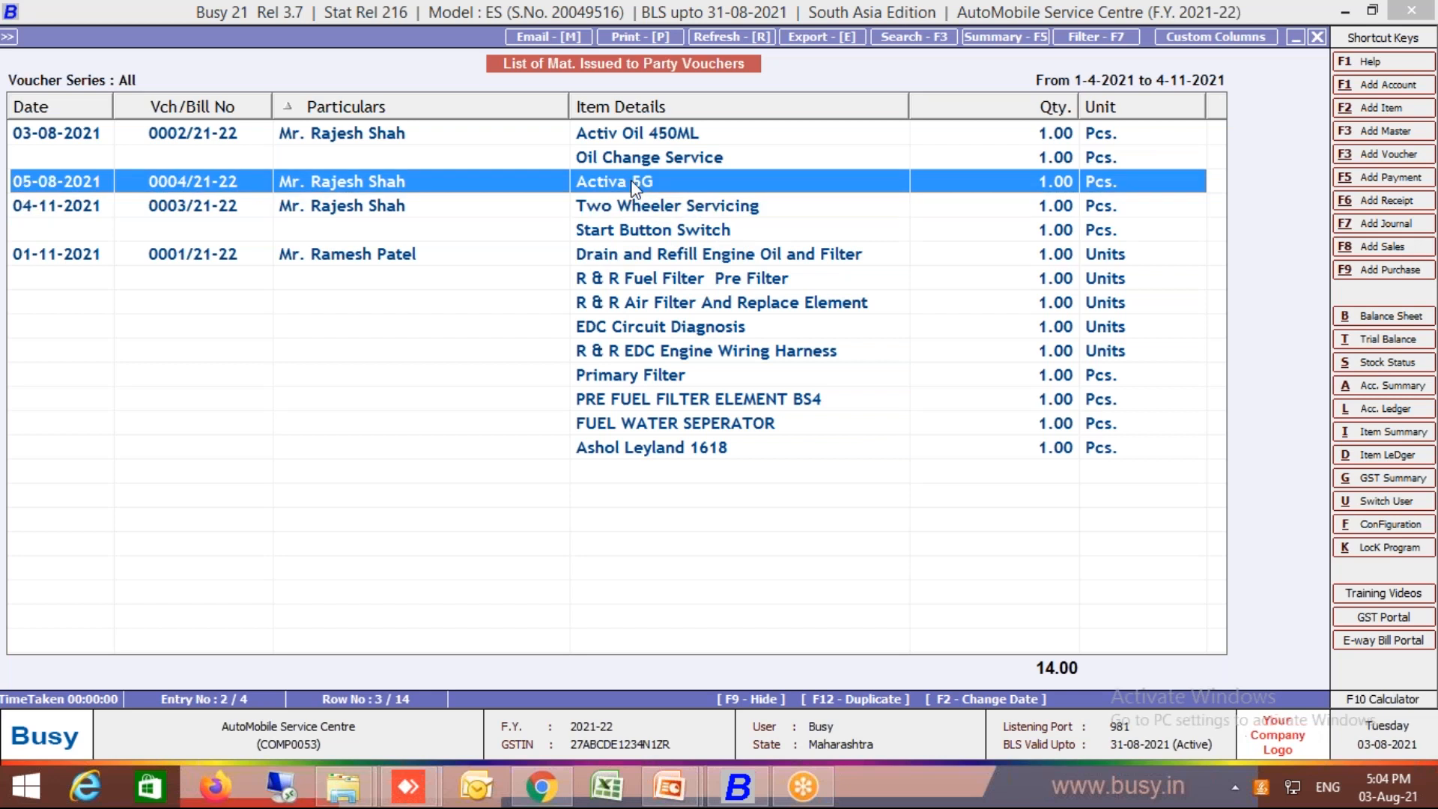
pyautogui.press('Escape')
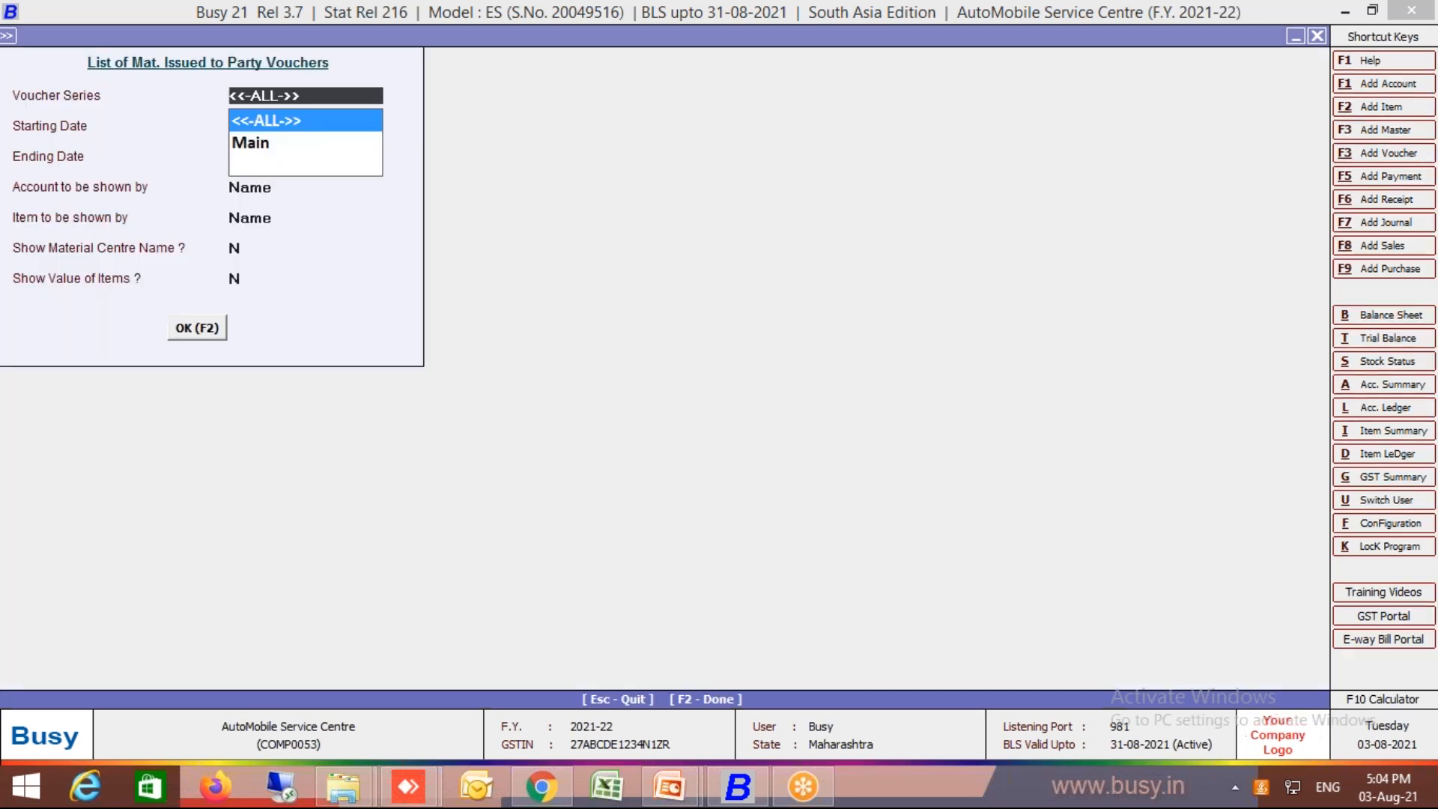
pyautogui.press('Escape')
pyautogui.press('Escape')
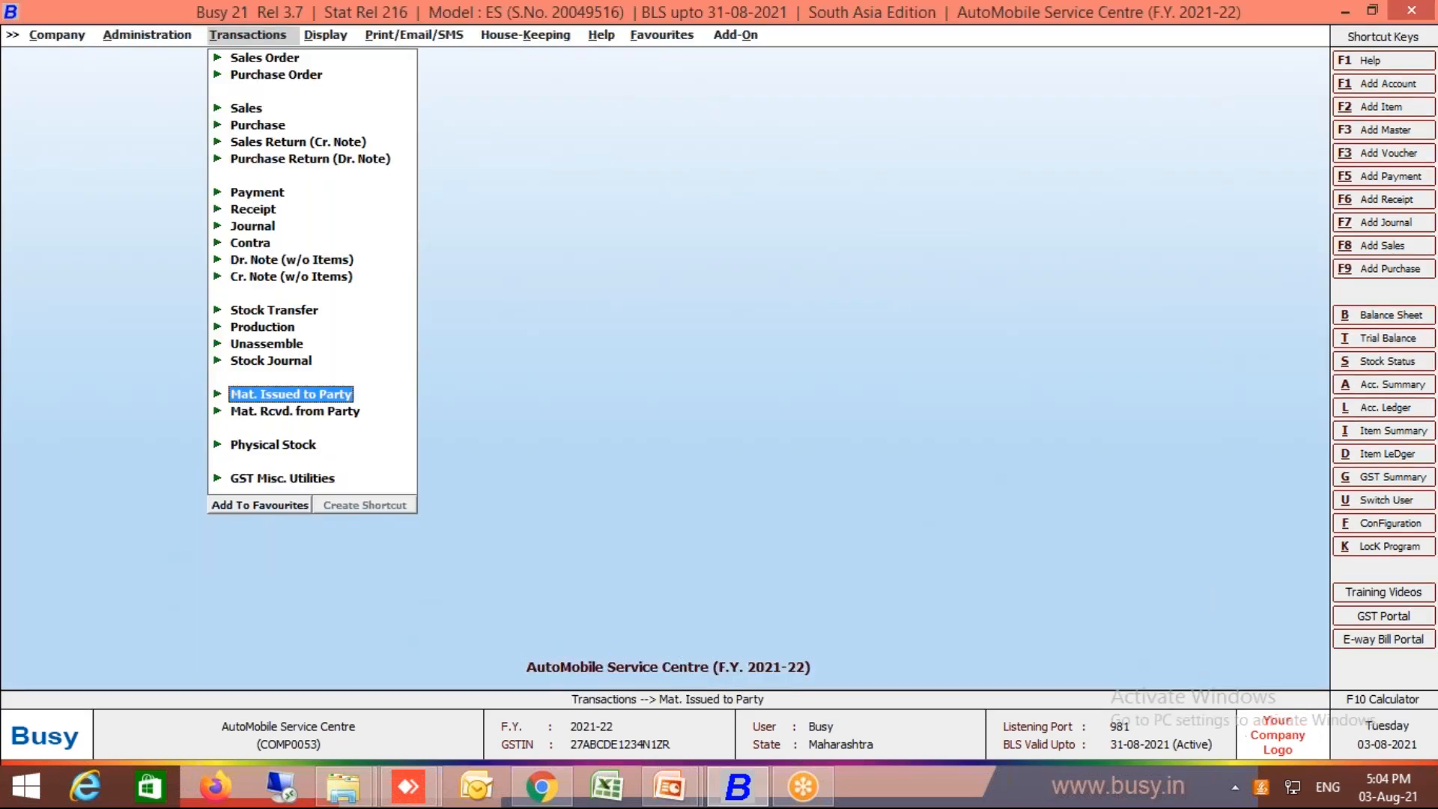
# - Start a new Main series sales voucher dated 05-08-2021 with type Against Challan and sale type L/GST-ItemWise
pyautogui.click(258, 112)
pyautogui.click(260, 114)
pyautogui.click(260, 115)
pyautogui.click(274, 123)
pyautogui.press('Return')
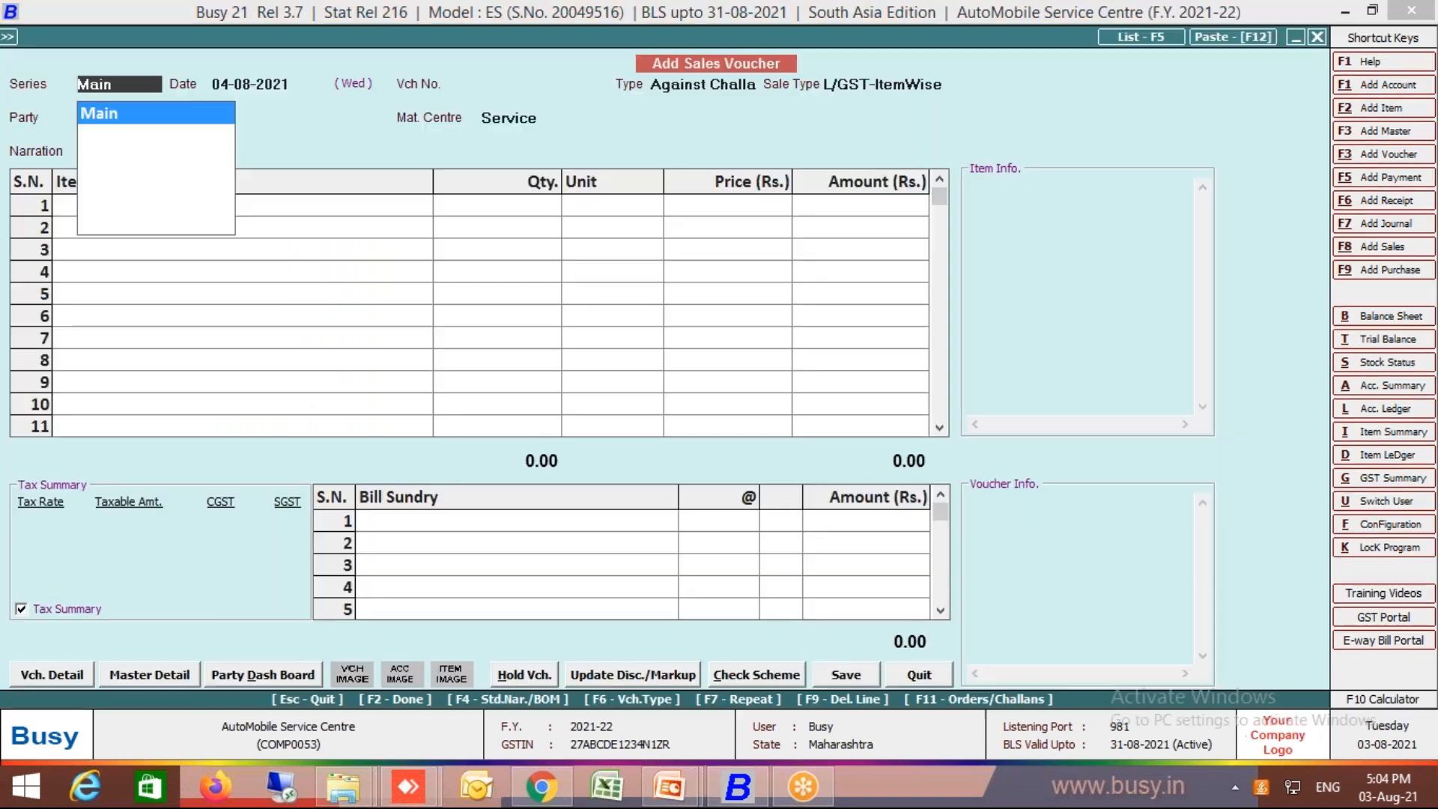
pyautogui.press('Return')
pyautogui.write('05')
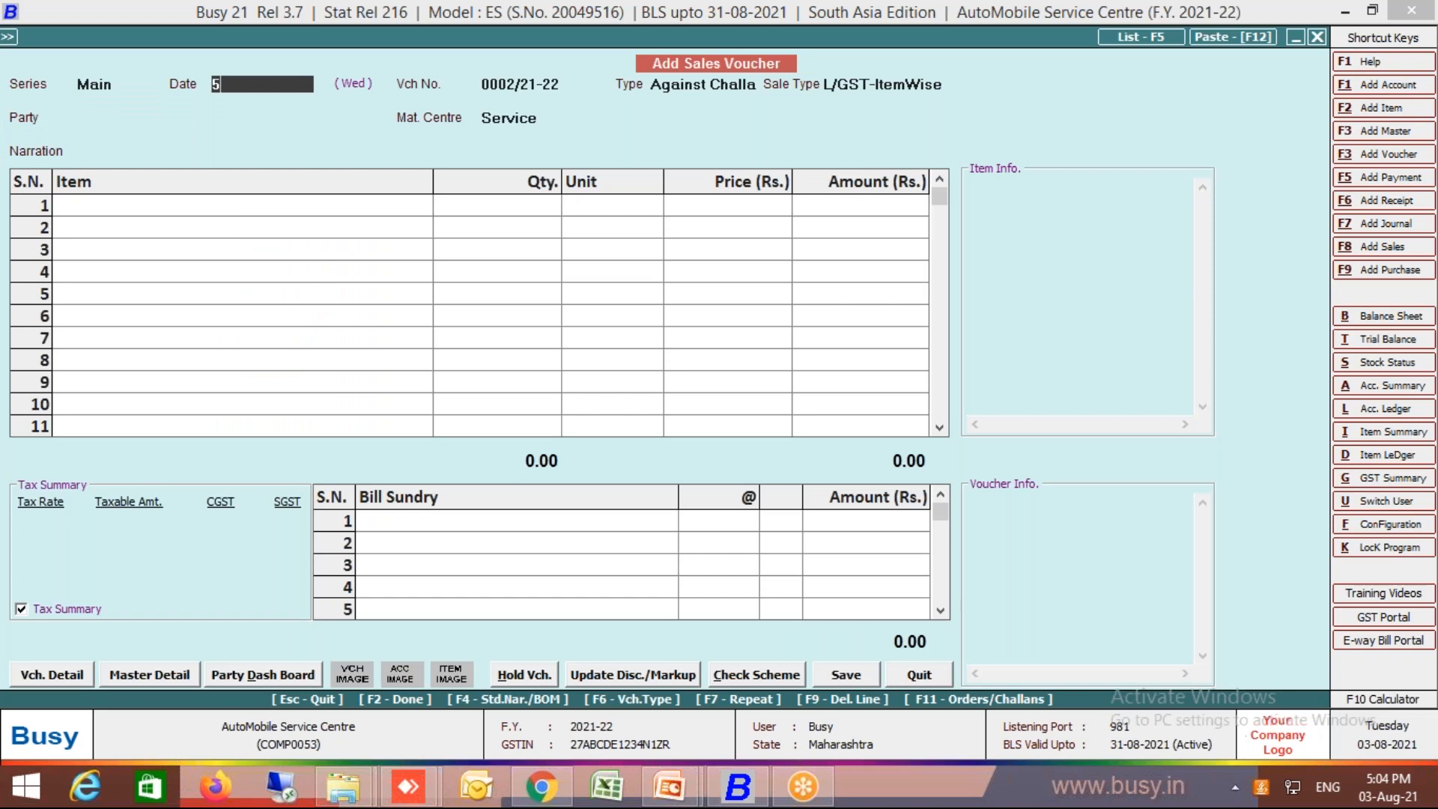
pyautogui.press('Return')
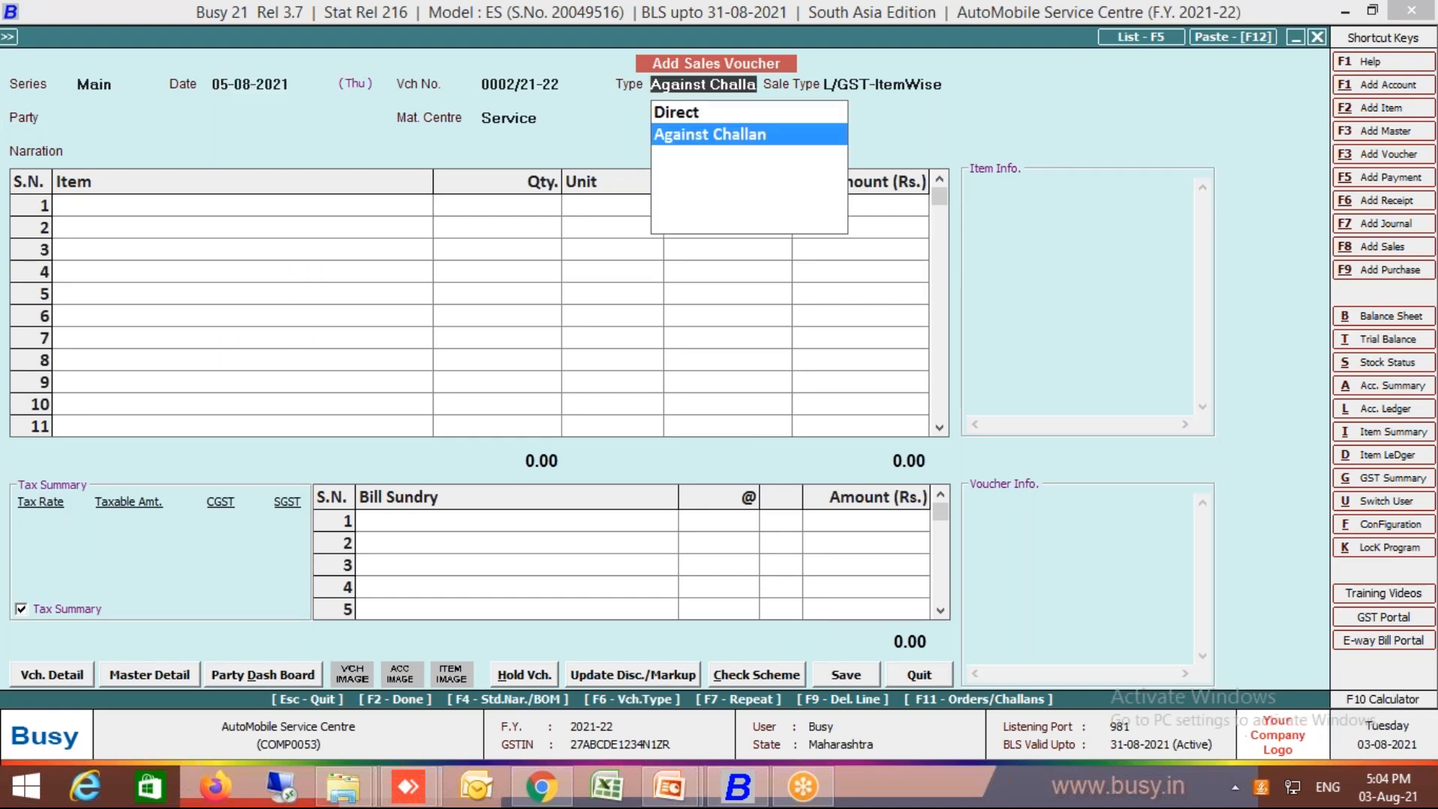
pyautogui.press('Return')
pyautogui.press('Return')
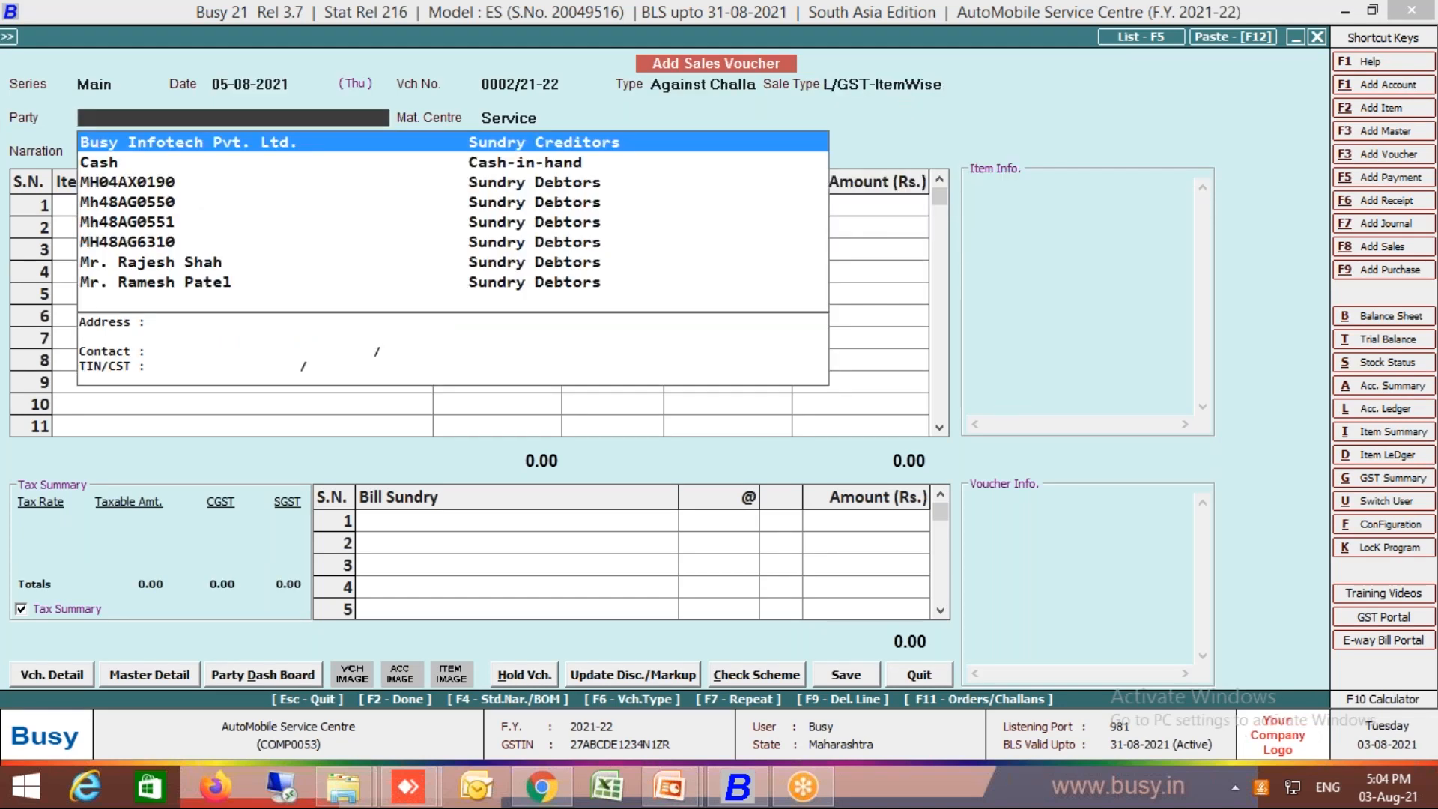
# - Select the Activa 5G customer as party with material centre Service, accept the billing details, and leave the narration and labour and spare bill numbers blank
pyautogui.write('6310')
pyautogui.press('Return')
pyautogui.press('Return')
pyautogui.press('Return')
pyautogui.press('F2')
pyautogui.press('Return')
pyautogui.press('Return')
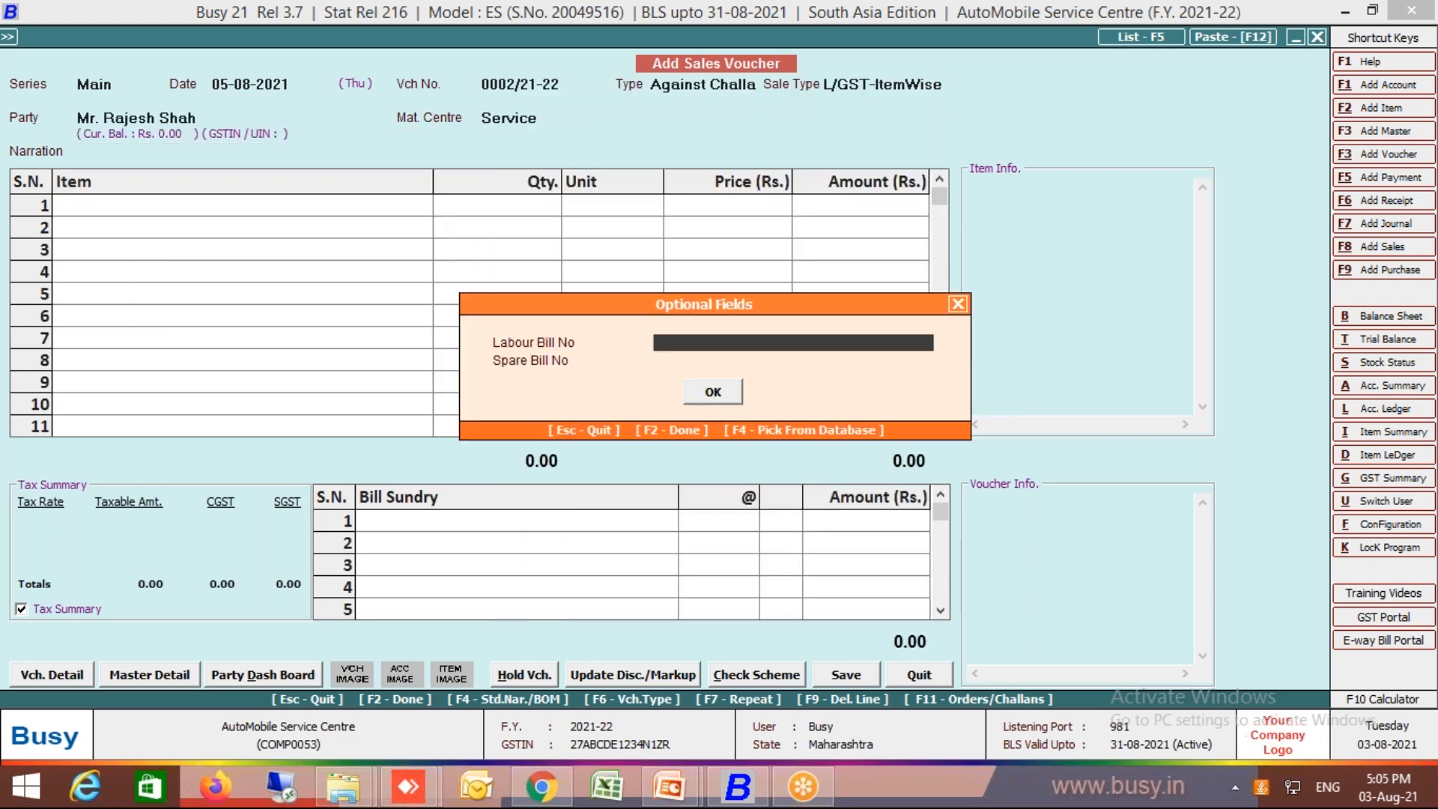
pyautogui.press('F2')
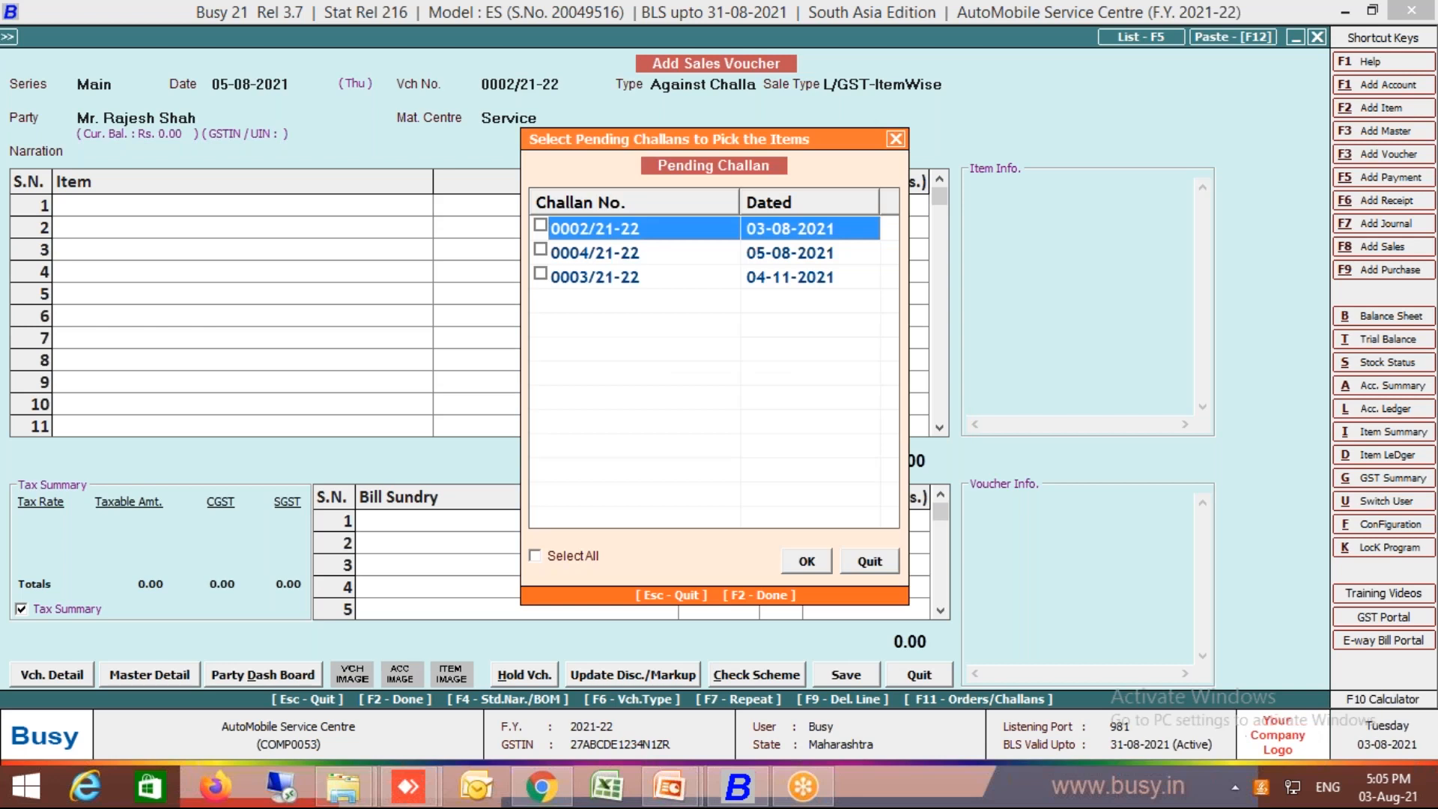
# - Pick the items from all of the customer's pending challans and update the billing details from the challan reference
pyautogui.click(563, 556)
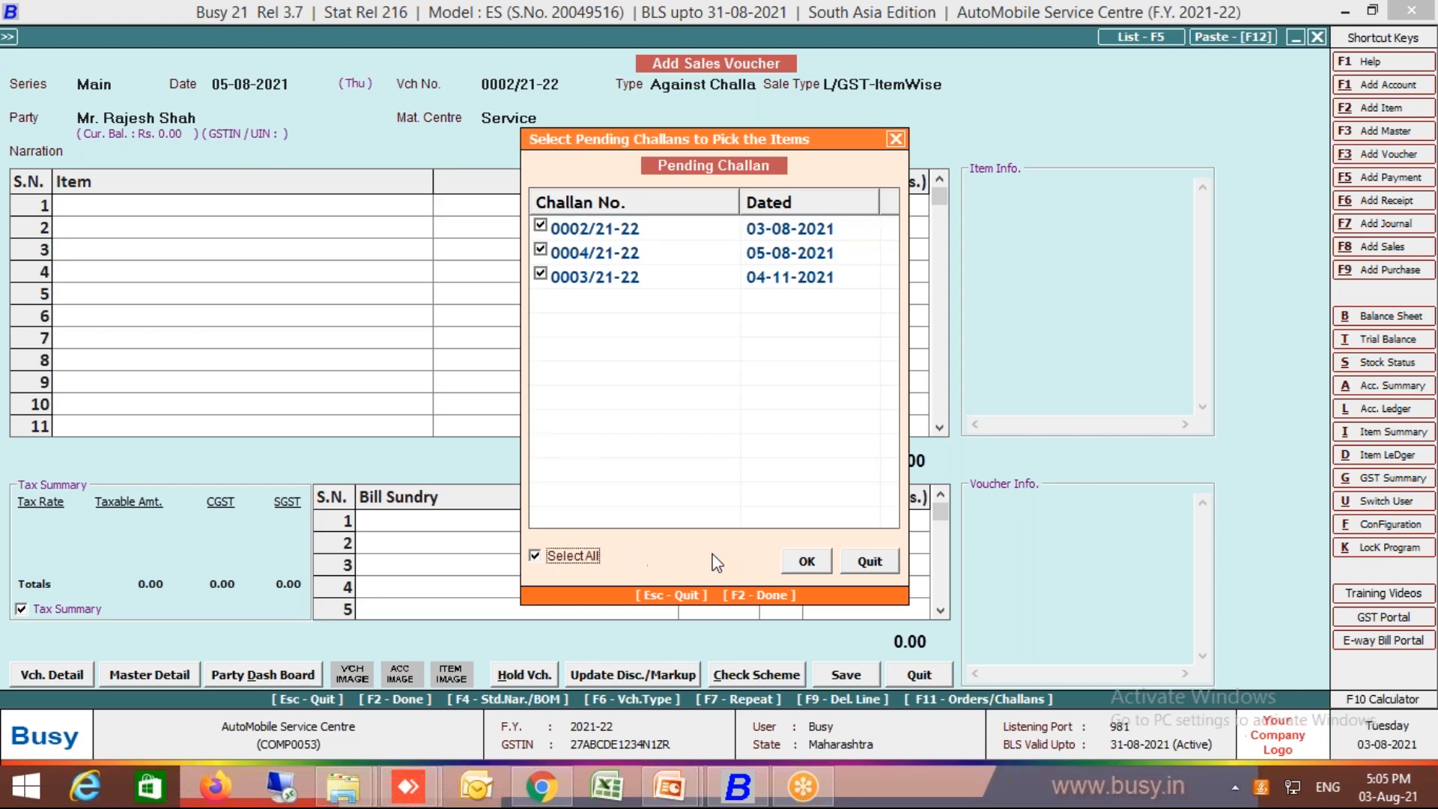
pyautogui.click(807, 563)
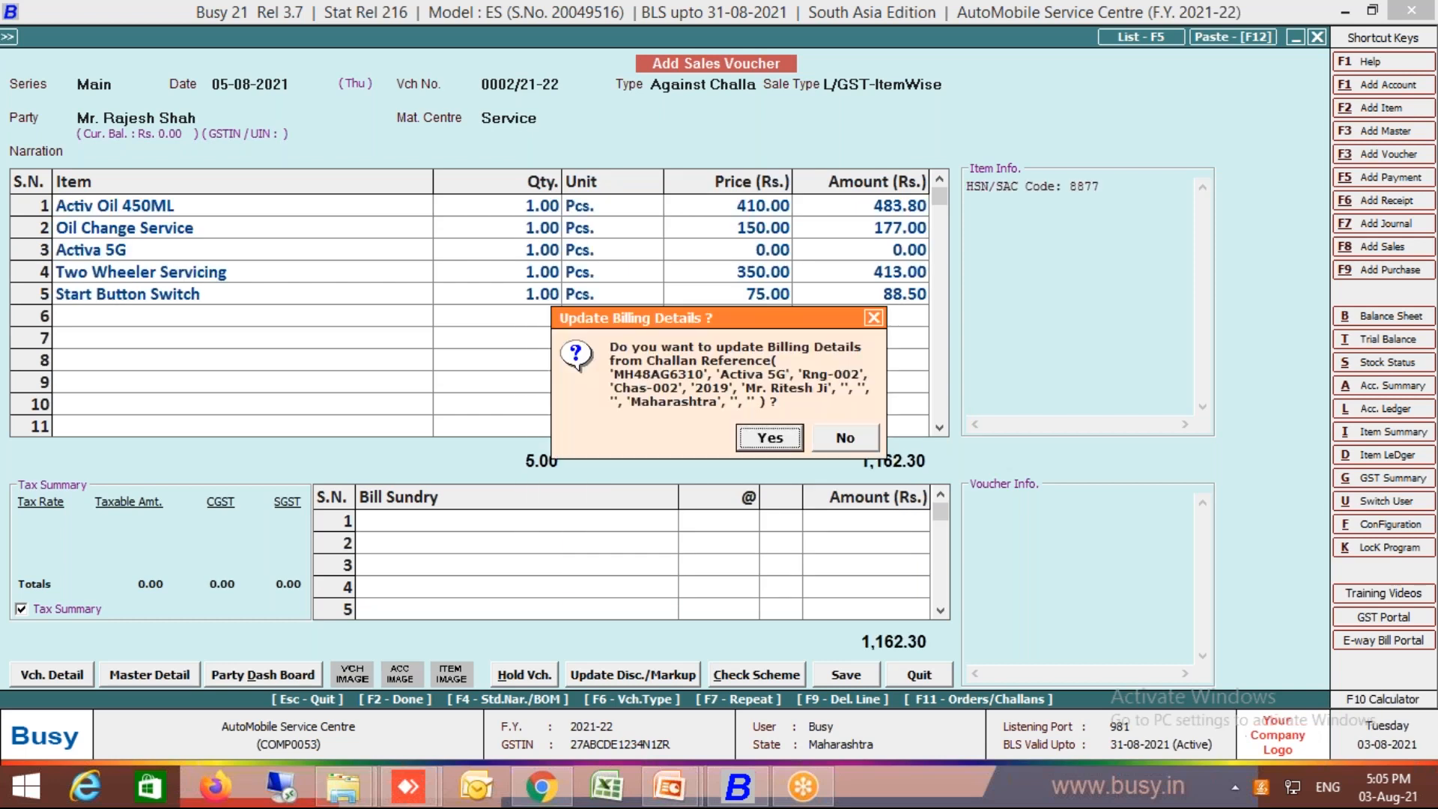
pyautogui.click(769, 438)
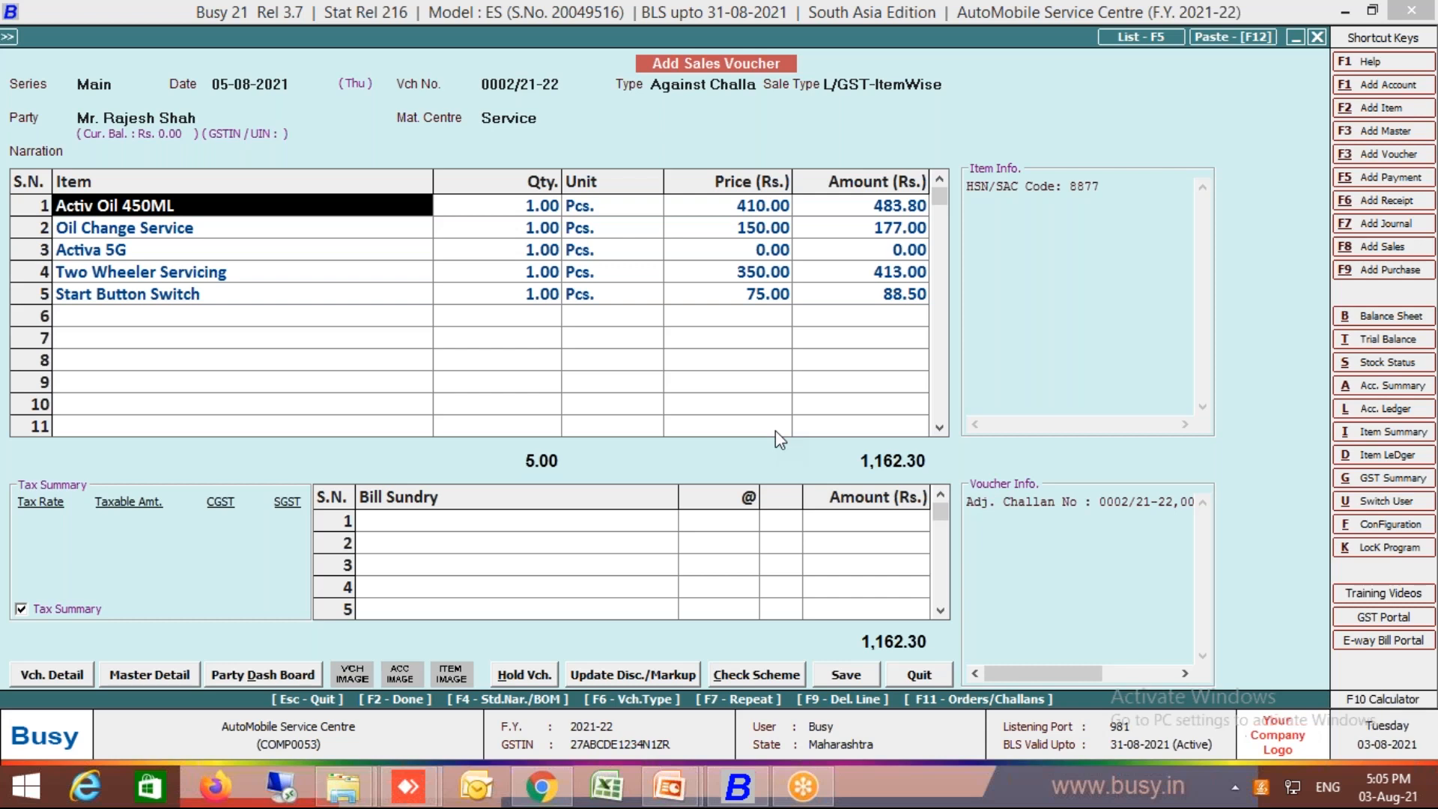
pyautogui.click(622, 519)
pyautogui.write('r')
pyautogui.press('Return')
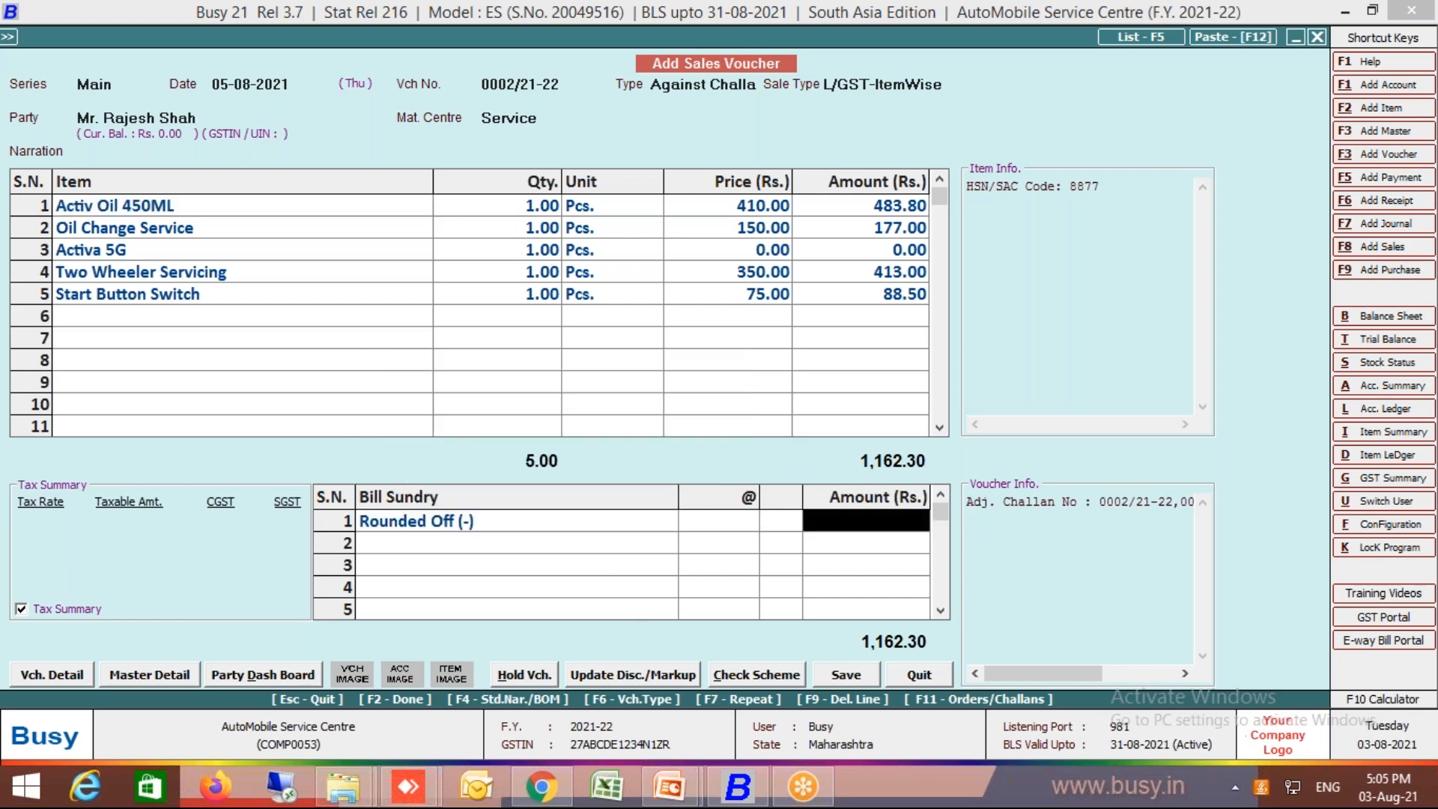
pyautogui.press('Return')
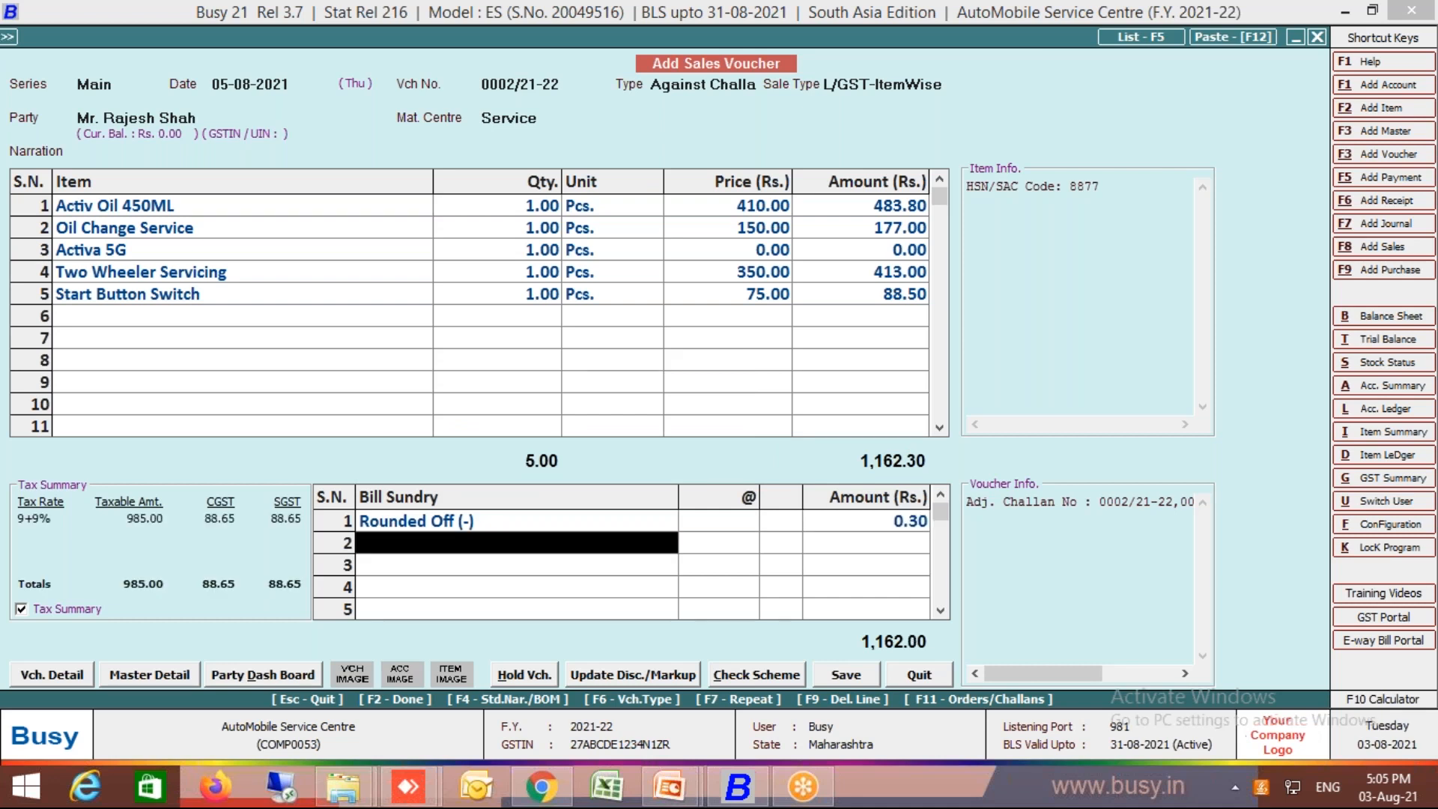
pyautogui.press('Up')
pyautogui.press('F9')
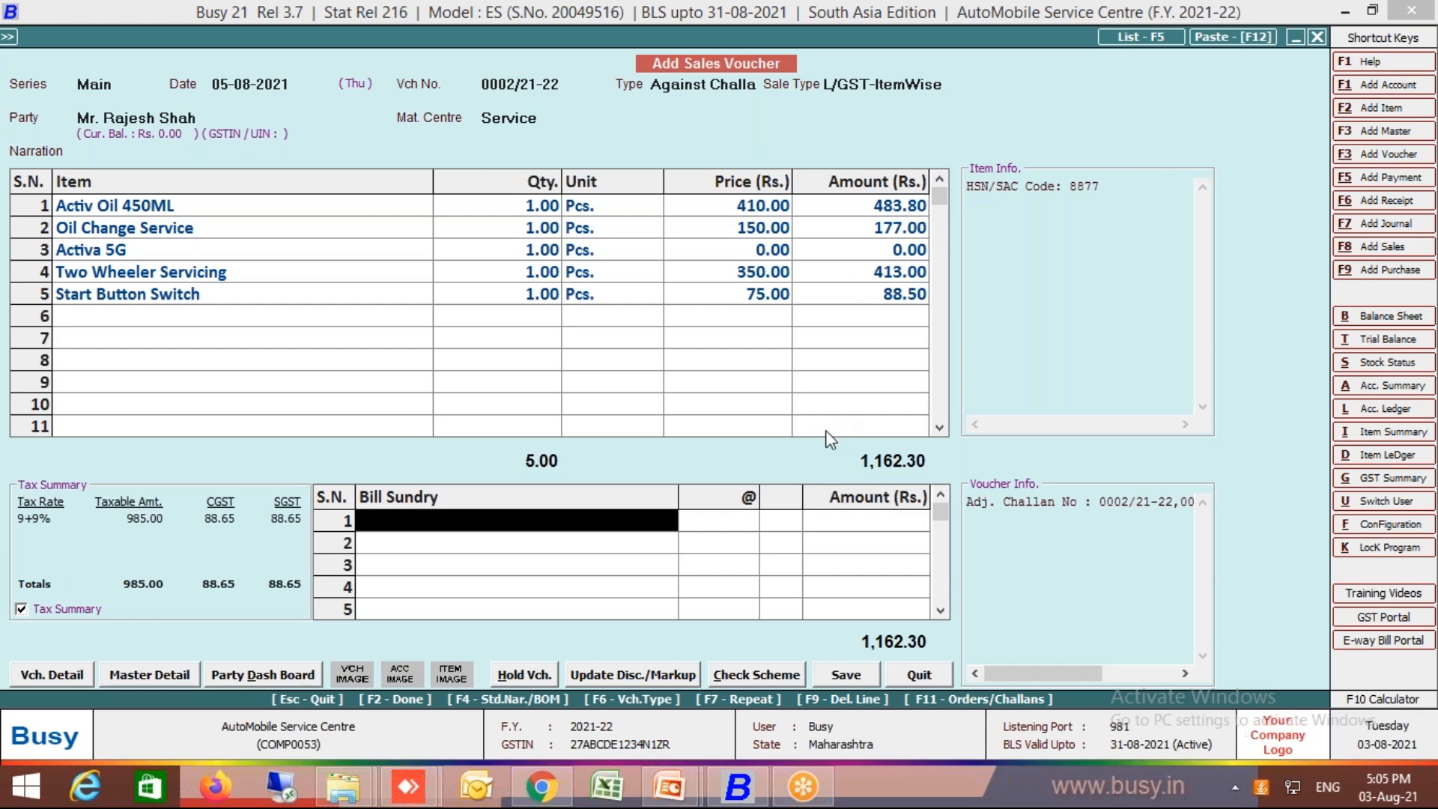
# - Add a Rounded Off (-) bill sundry of 0.30 and save the sales voucher
pyautogui.write('r')
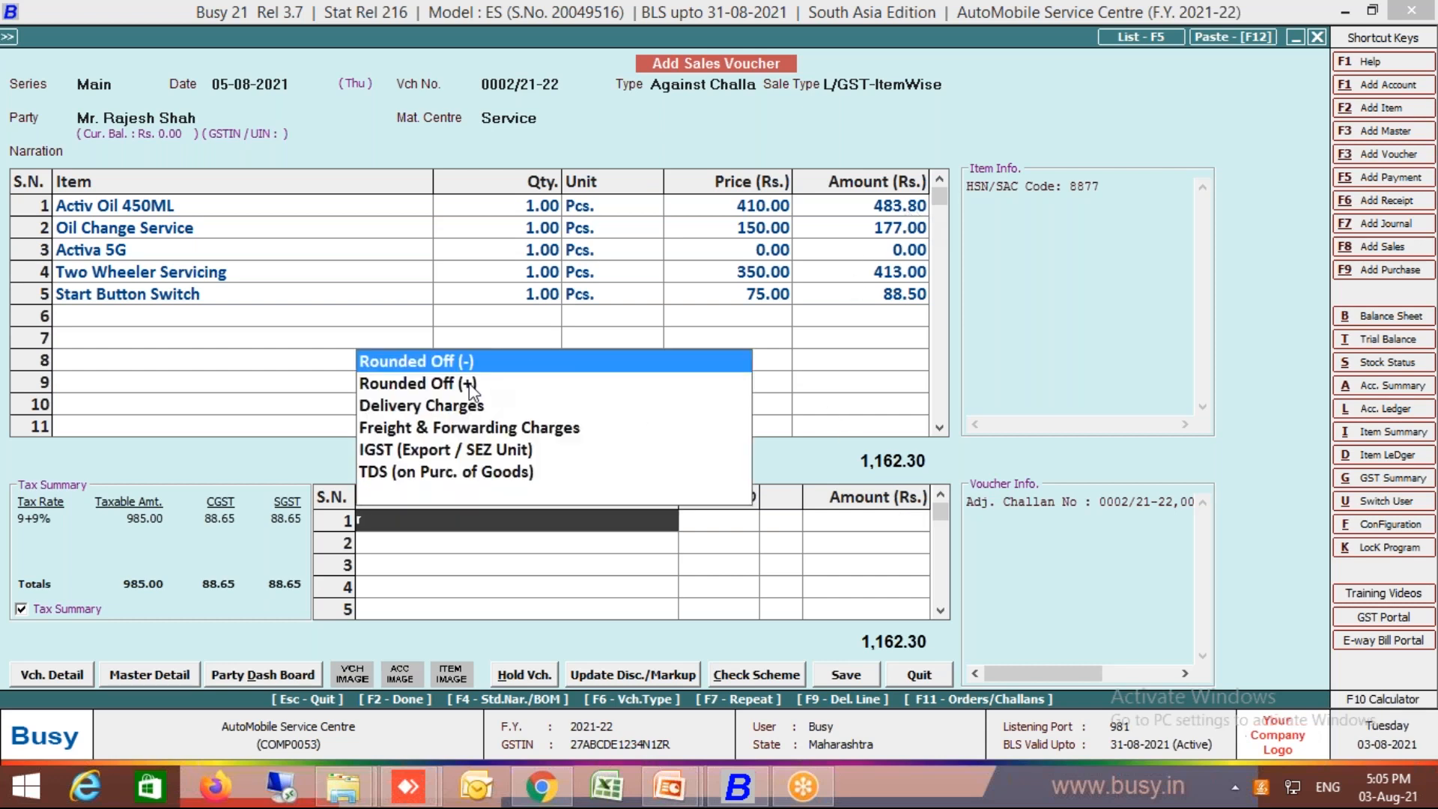
pyautogui.press('Return')
pyautogui.write('.2')
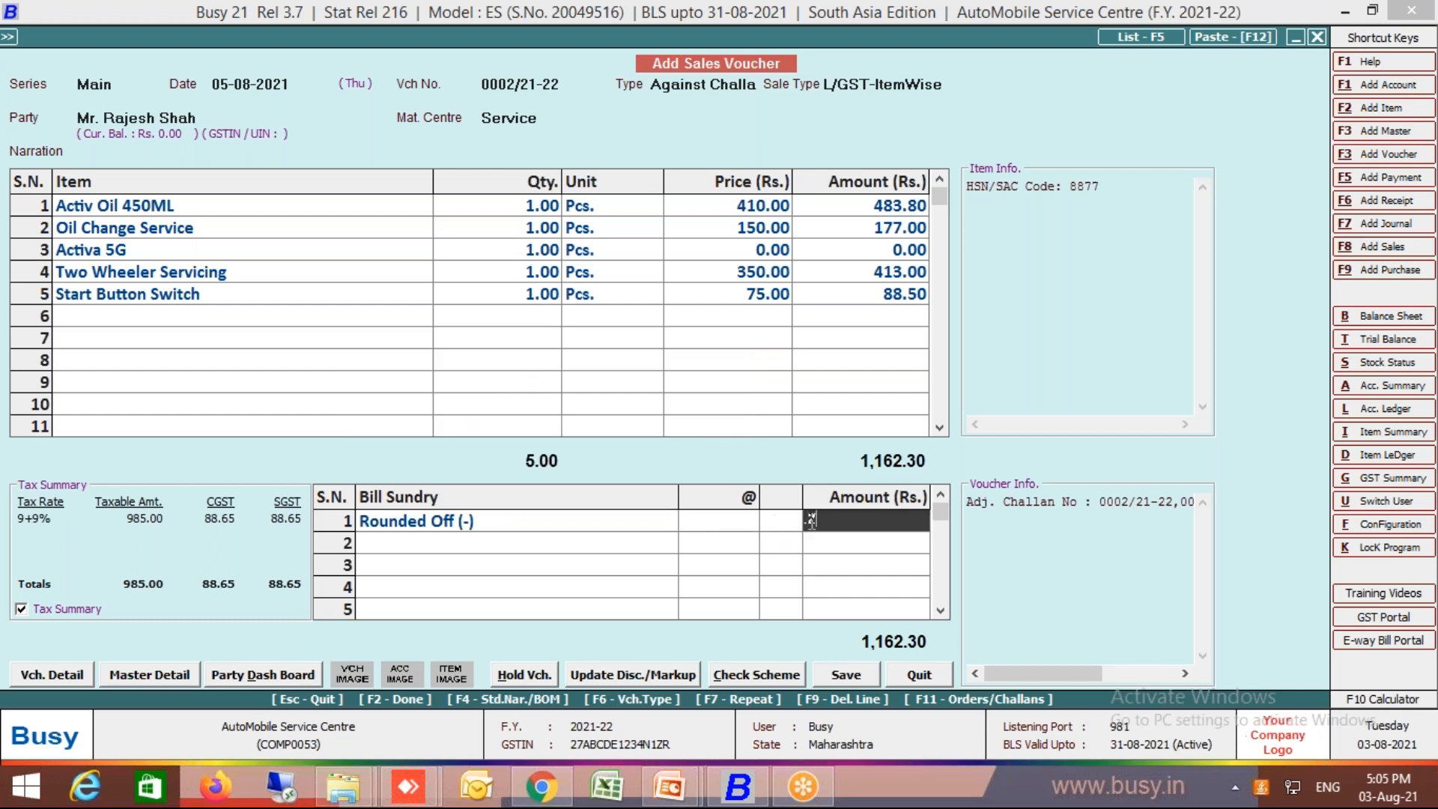
pyautogui.press('Return')
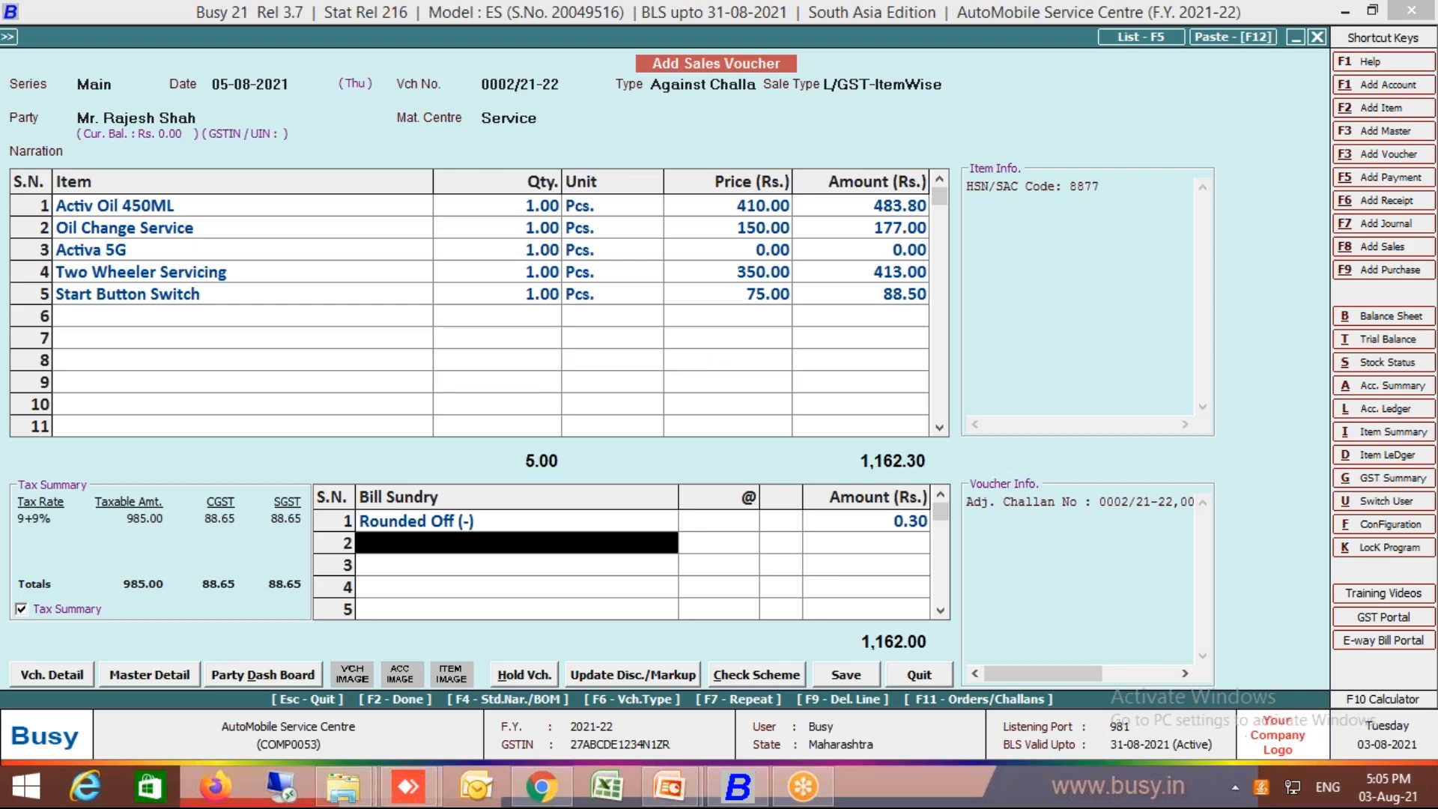
pyautogui.press('Return')
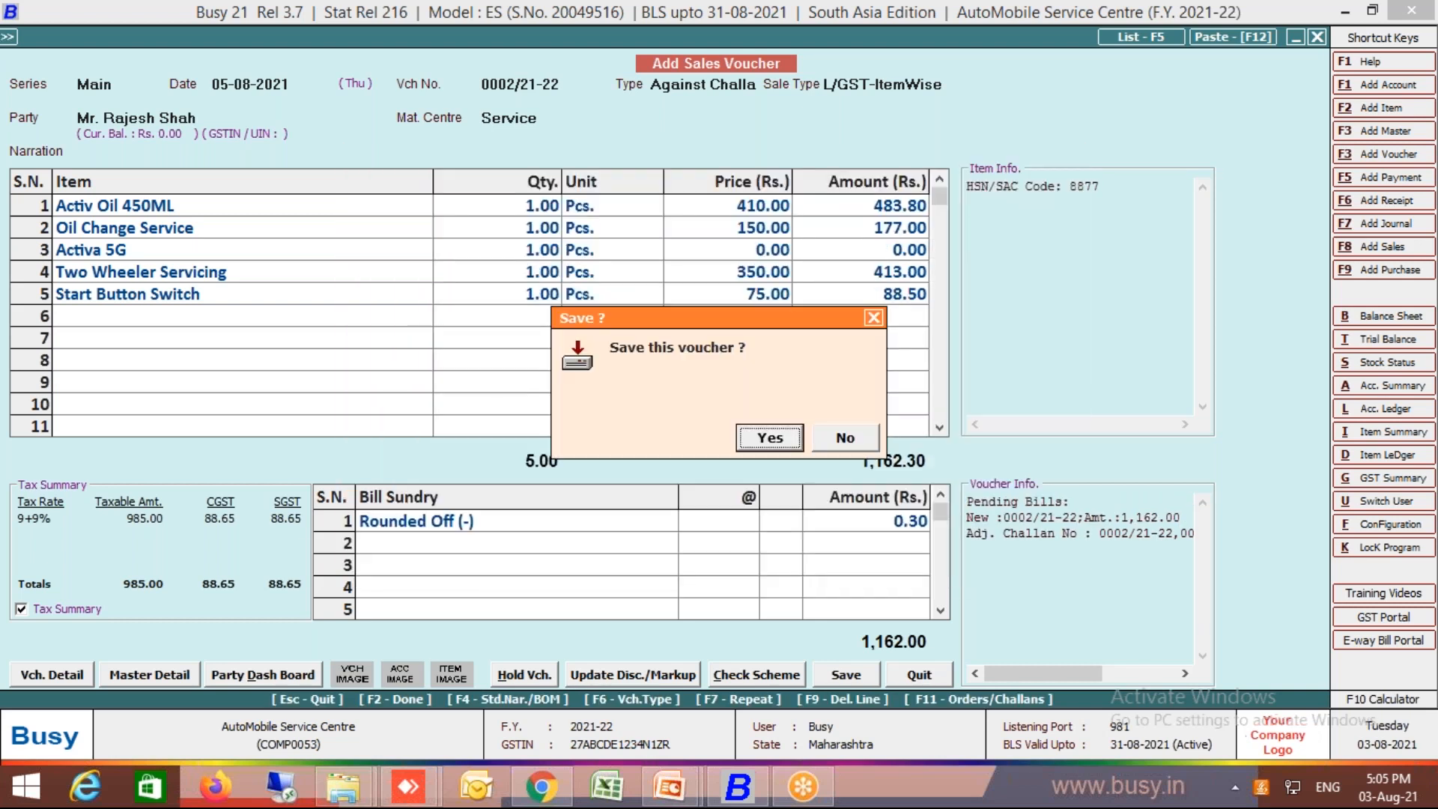
pyautogui.press('Return')
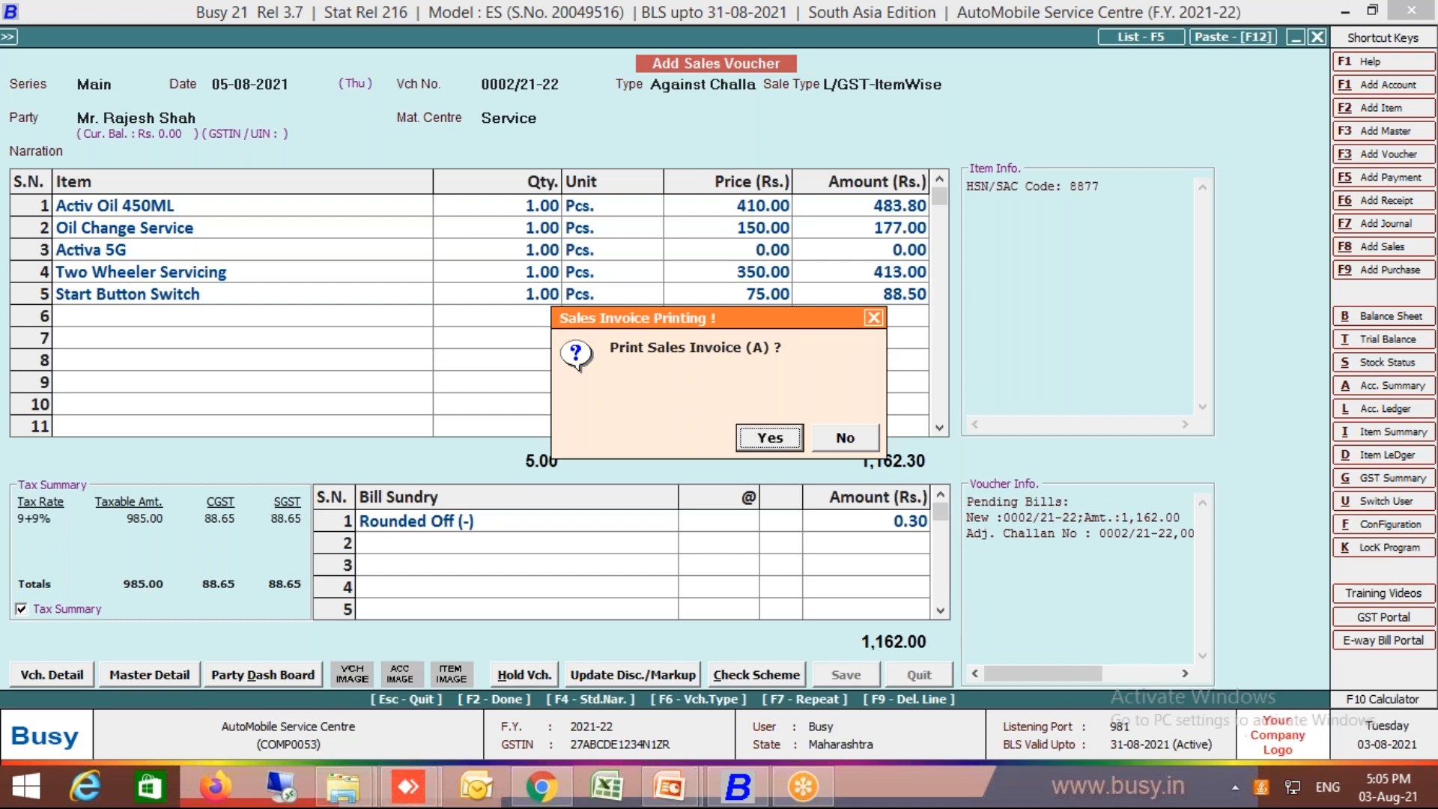
# - Preview the sales invoice in format A, examine its vehicle details, service and spares sections and totals, then close the preview and voucher entry
pyautogui.press('Return')
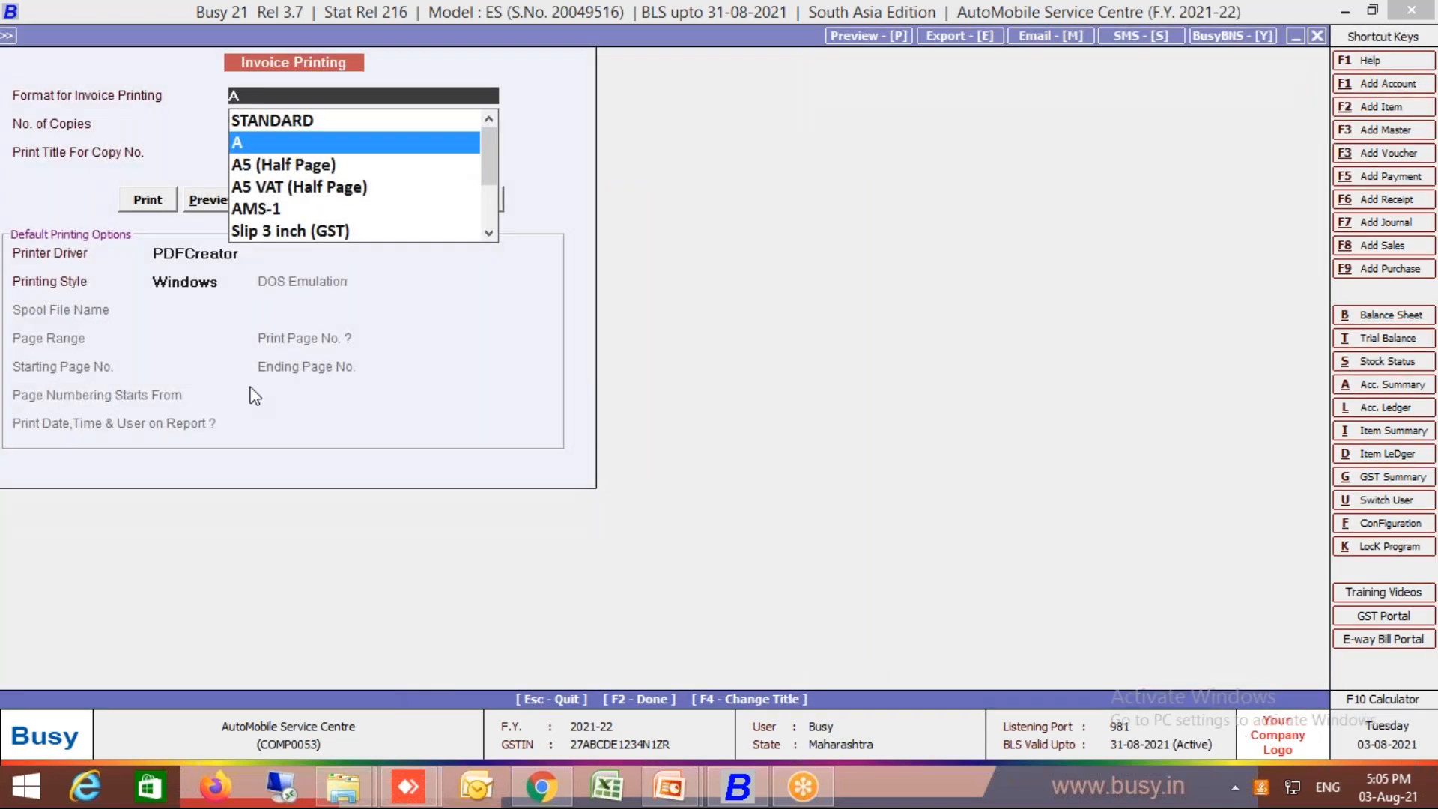
pyautogui.click(204, 199)
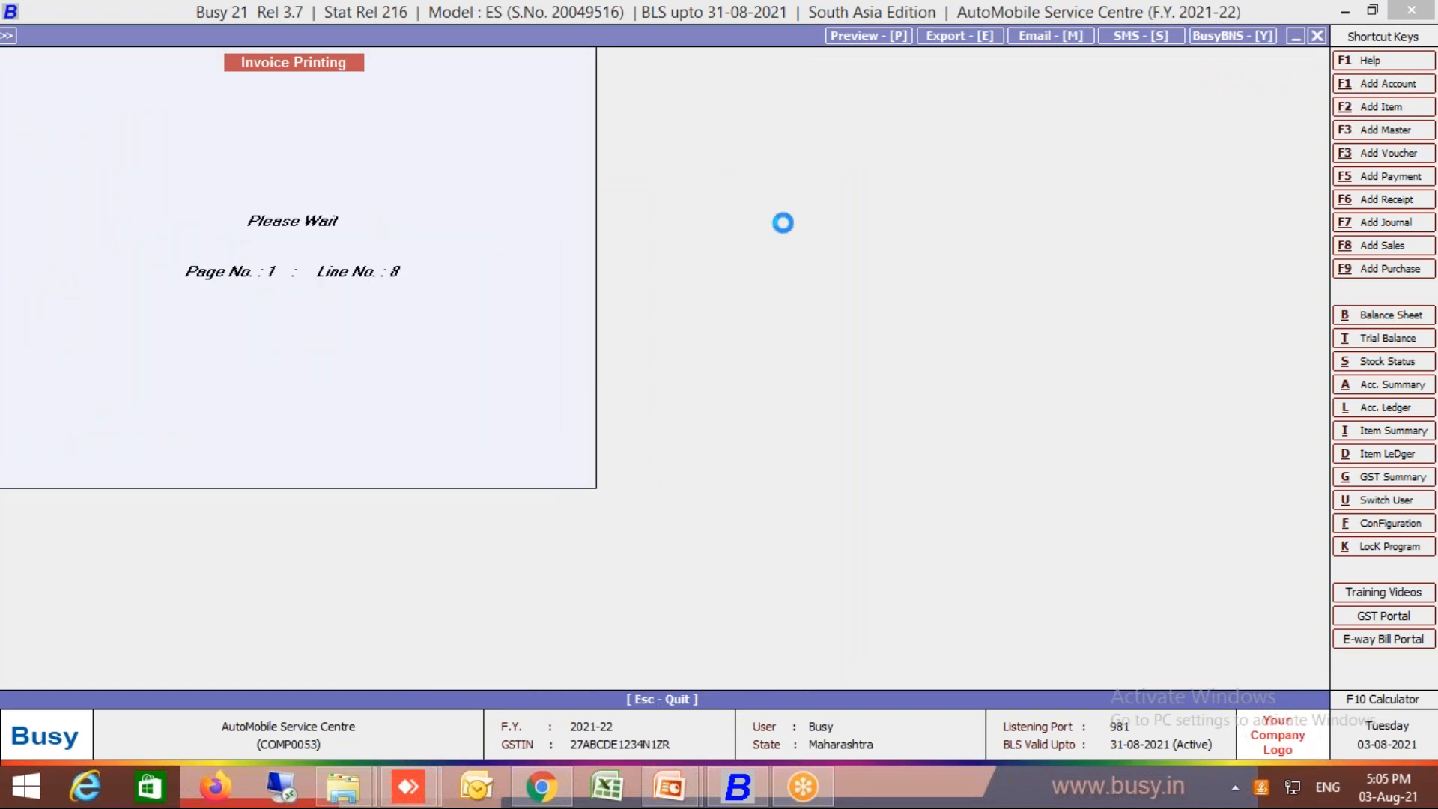
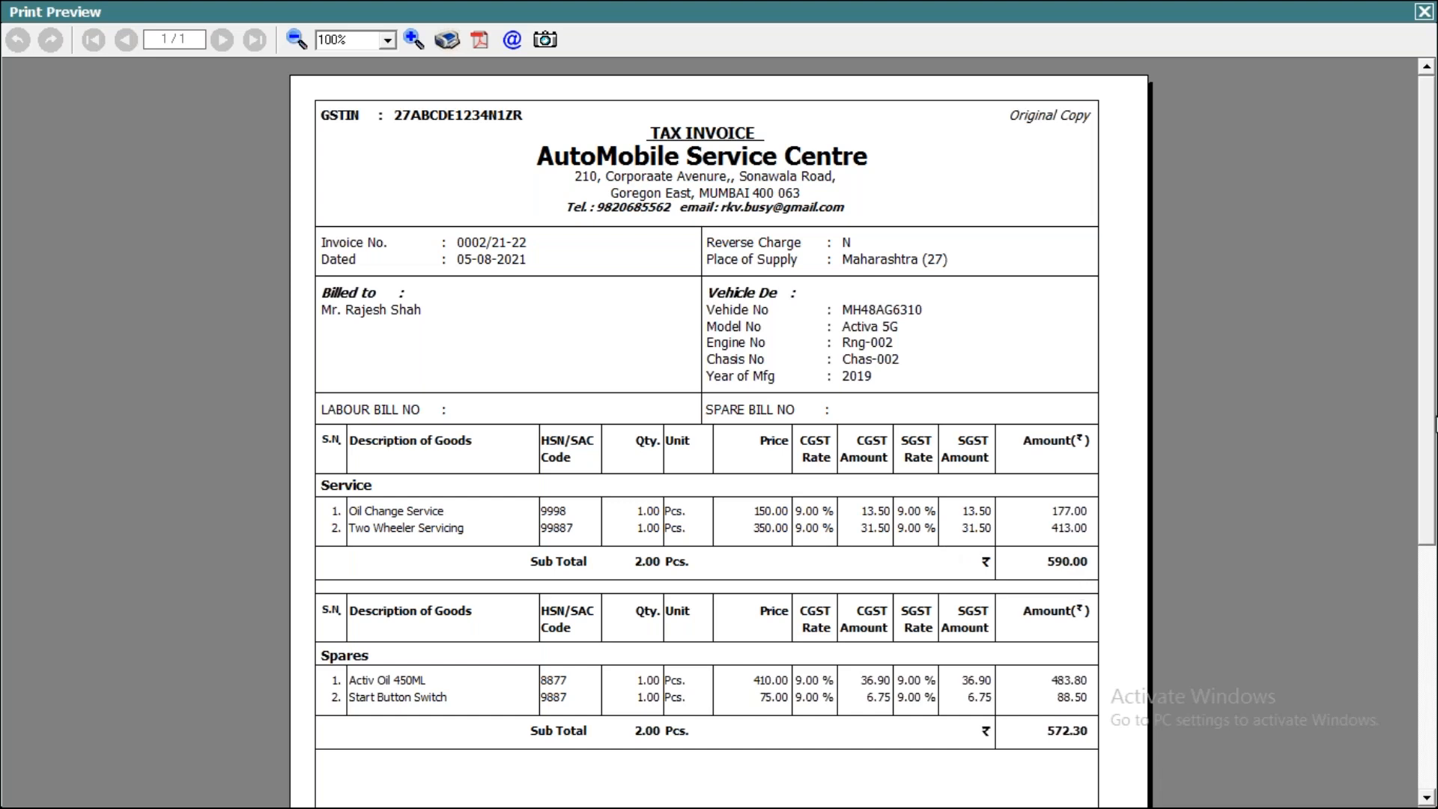
pyautogui.moveTo(1427, 427); pyautogui.dragTo(1426, 577)
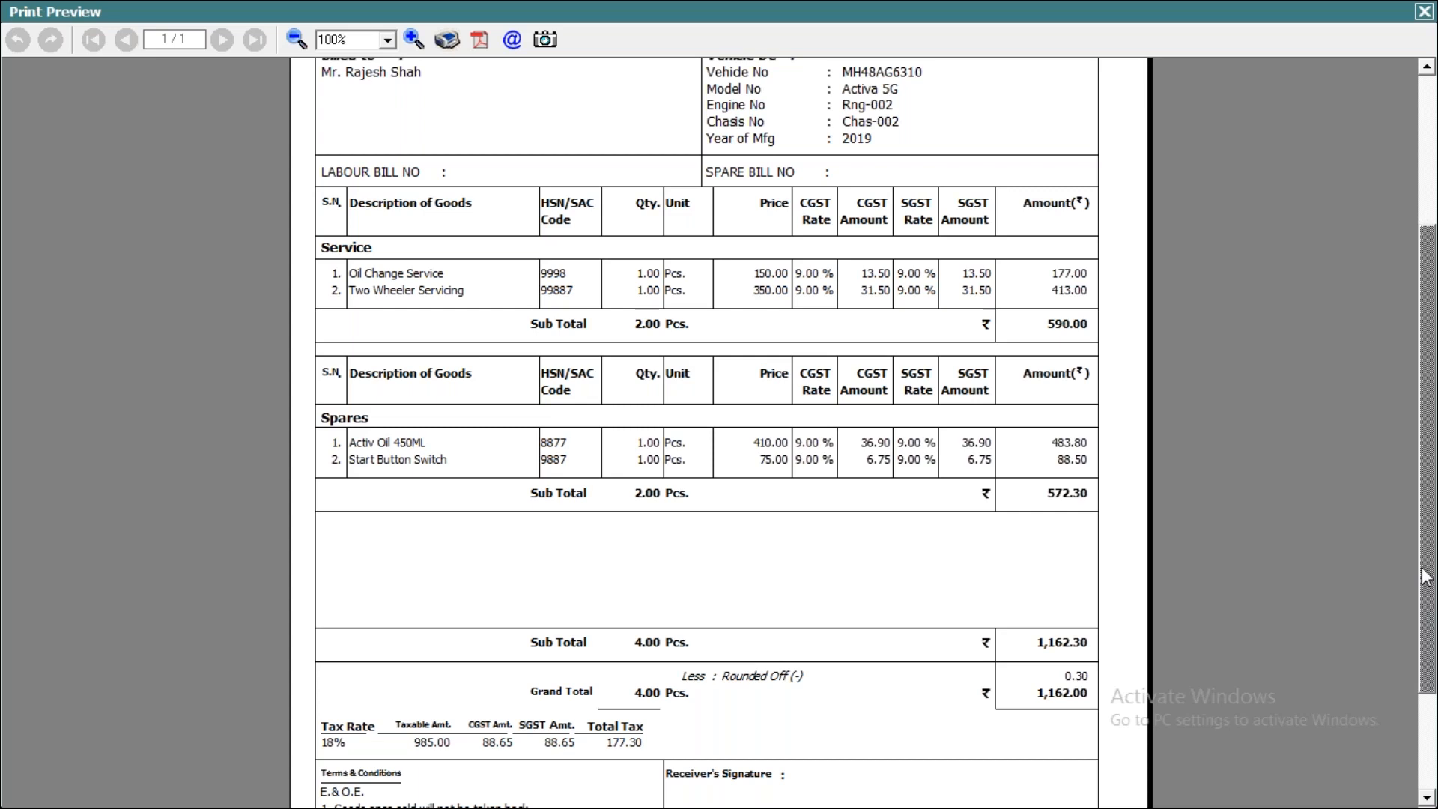
pyautogui.moveTo(1425, 566); pyautogui.dragTo(1408, 362)
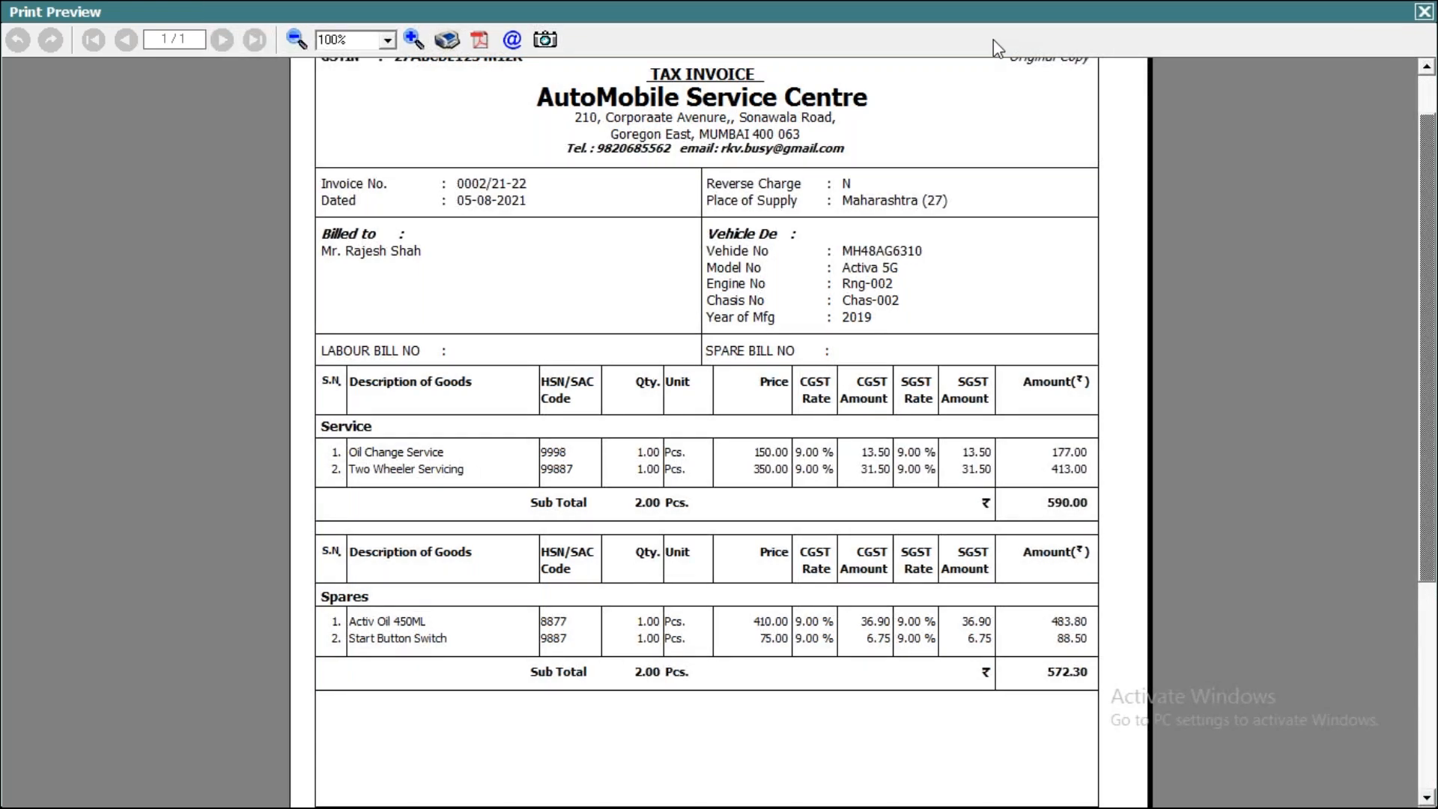
pyautogui.click(1425, 12)
pyautogui.press('Escape')
pyautogui.press('Escape')
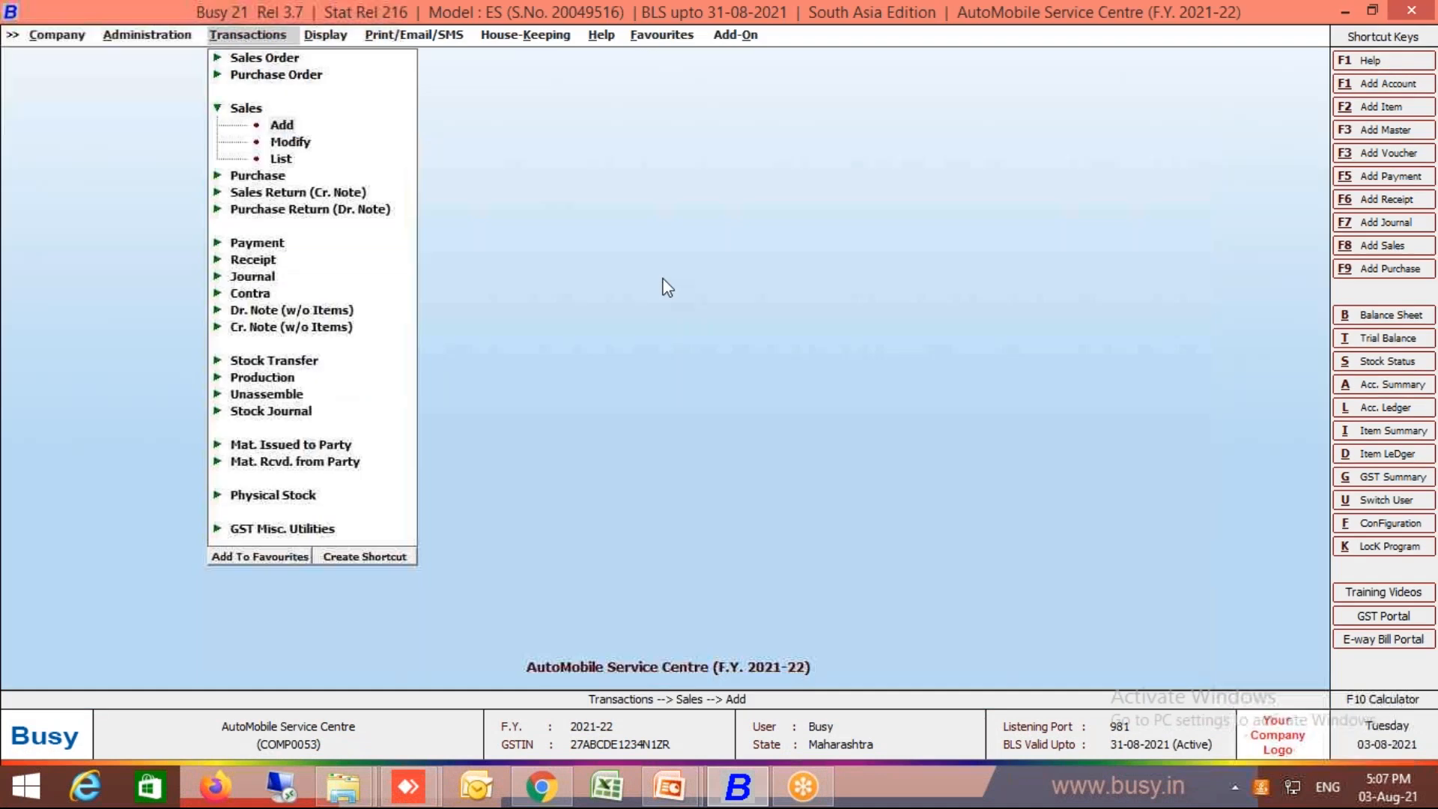
# - Open the sales voucher dated 05-08-2021 for modification, examine the HSN/SAC codes of its oil, service and vehicle lines, and quit without saving
pyautogui.press('Return')
pyautogui.press('Escape')
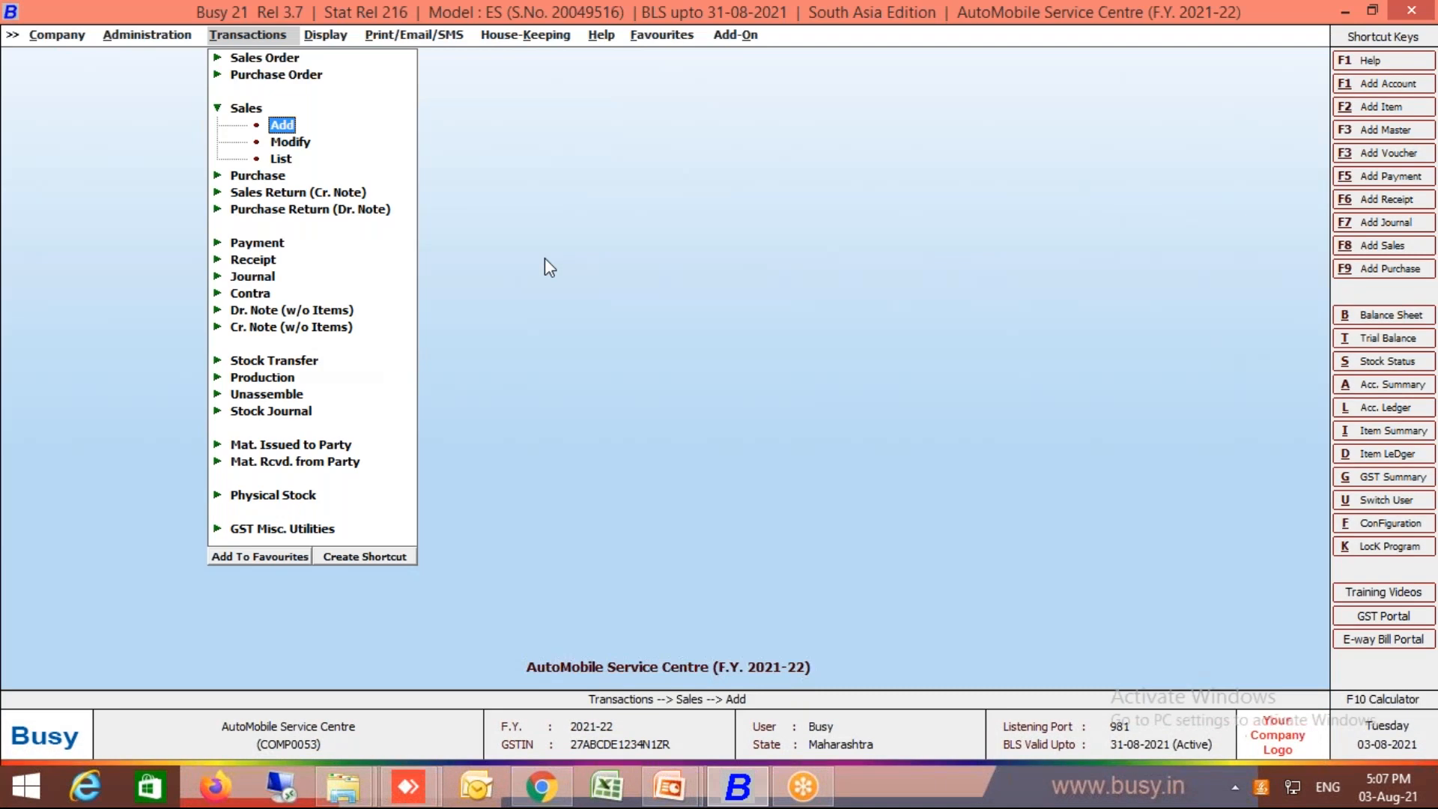
pyautogui.click(292, 142)
pyautogui.press('Return')
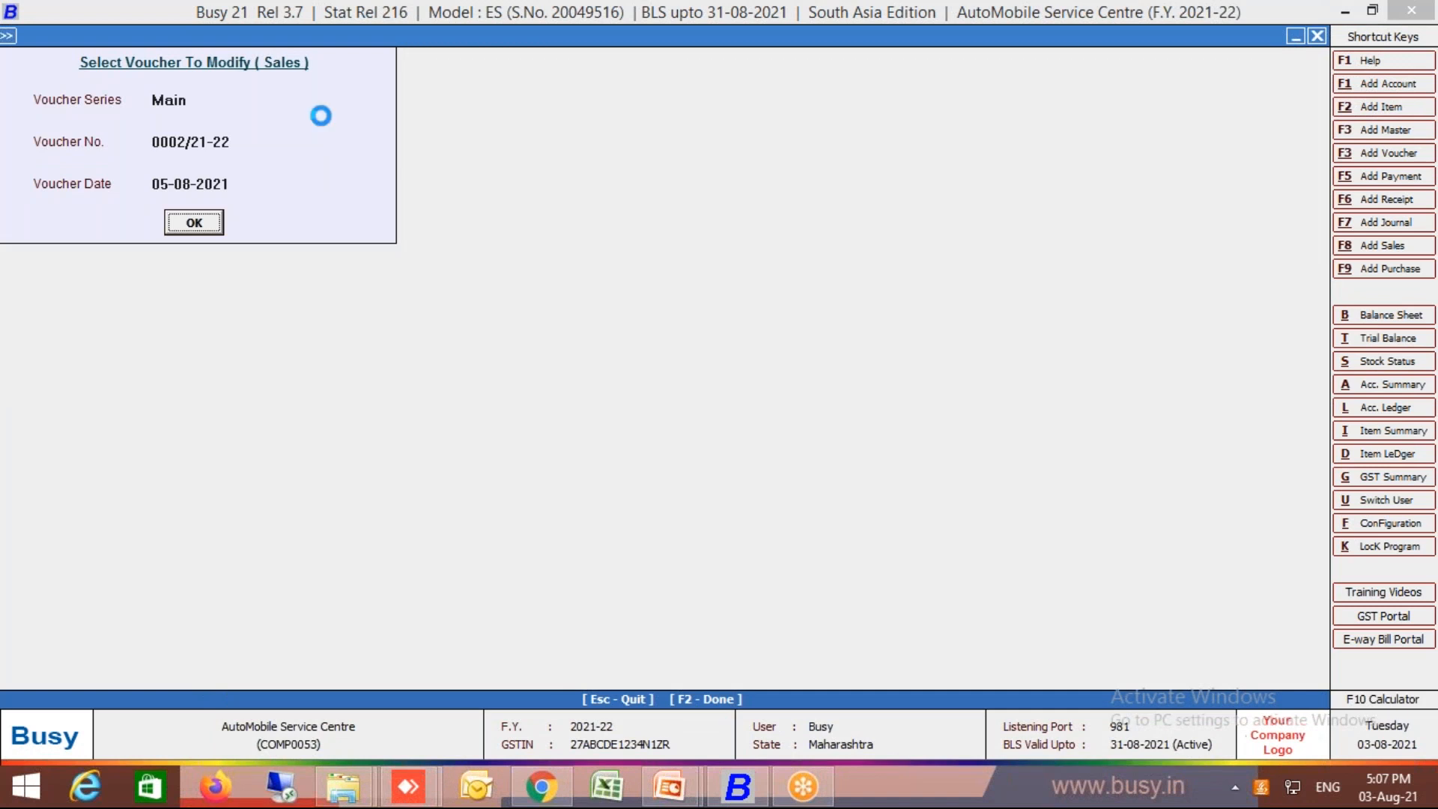
pyautogui.press('Return')
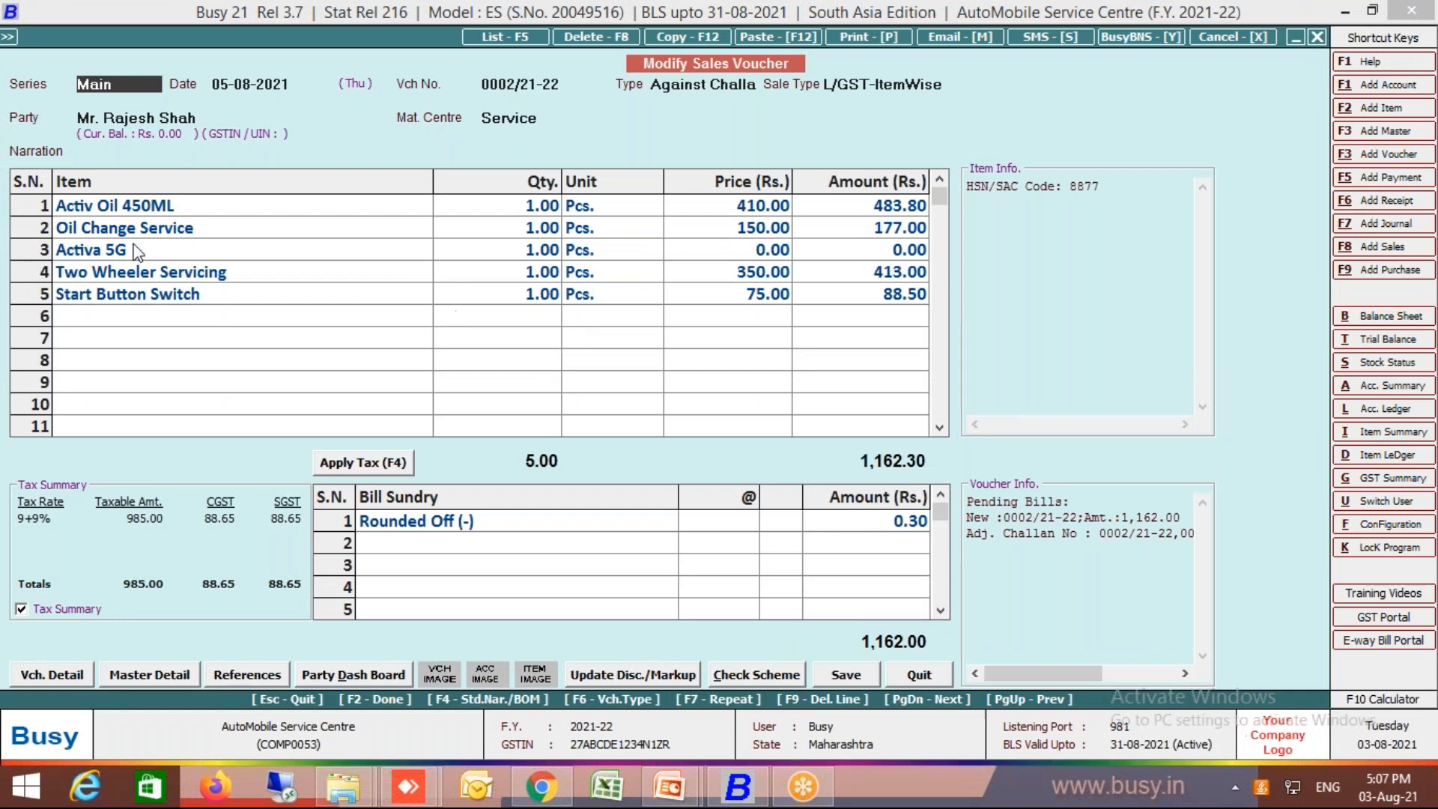
pyautogui.click(99, 212)
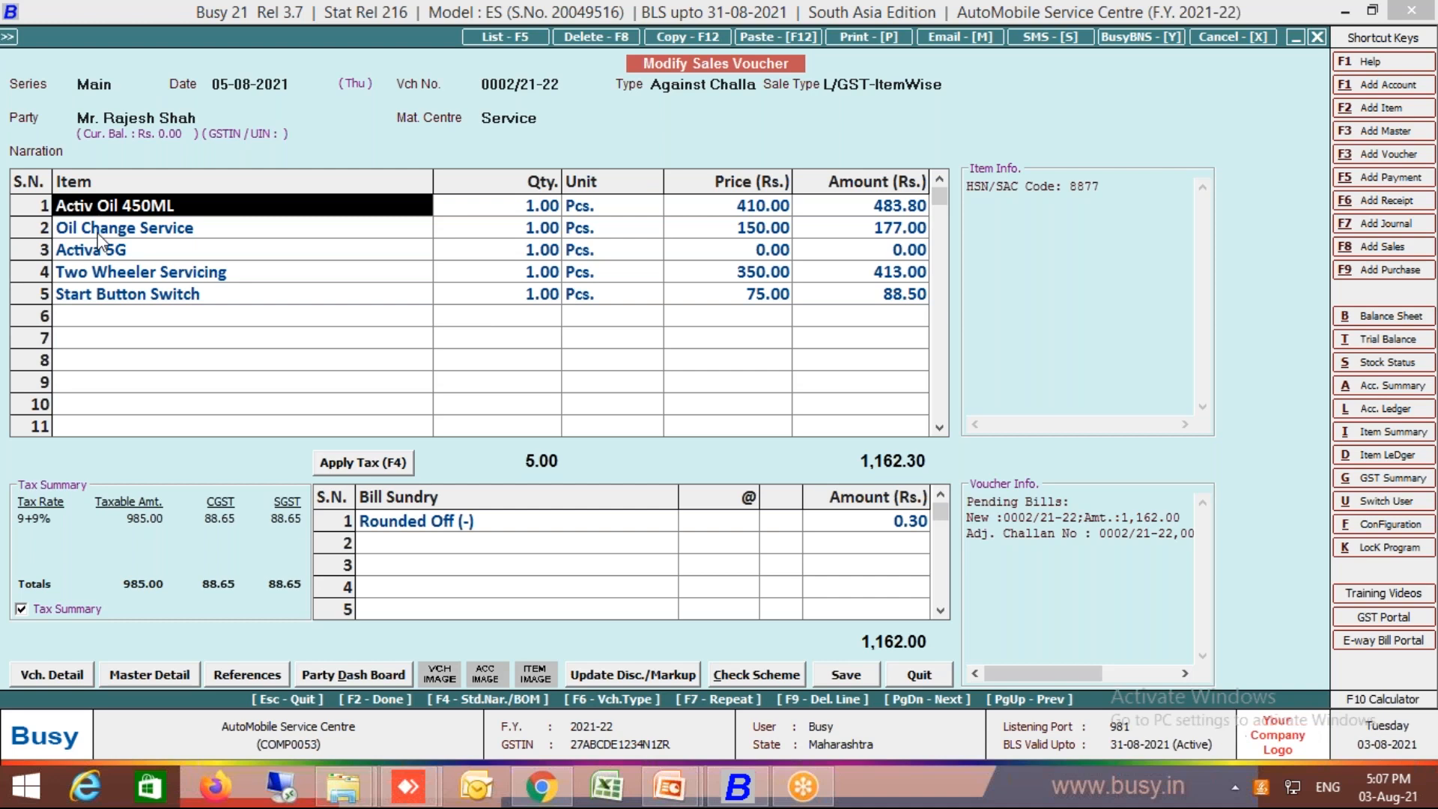
pyautogui.click(98, 235)
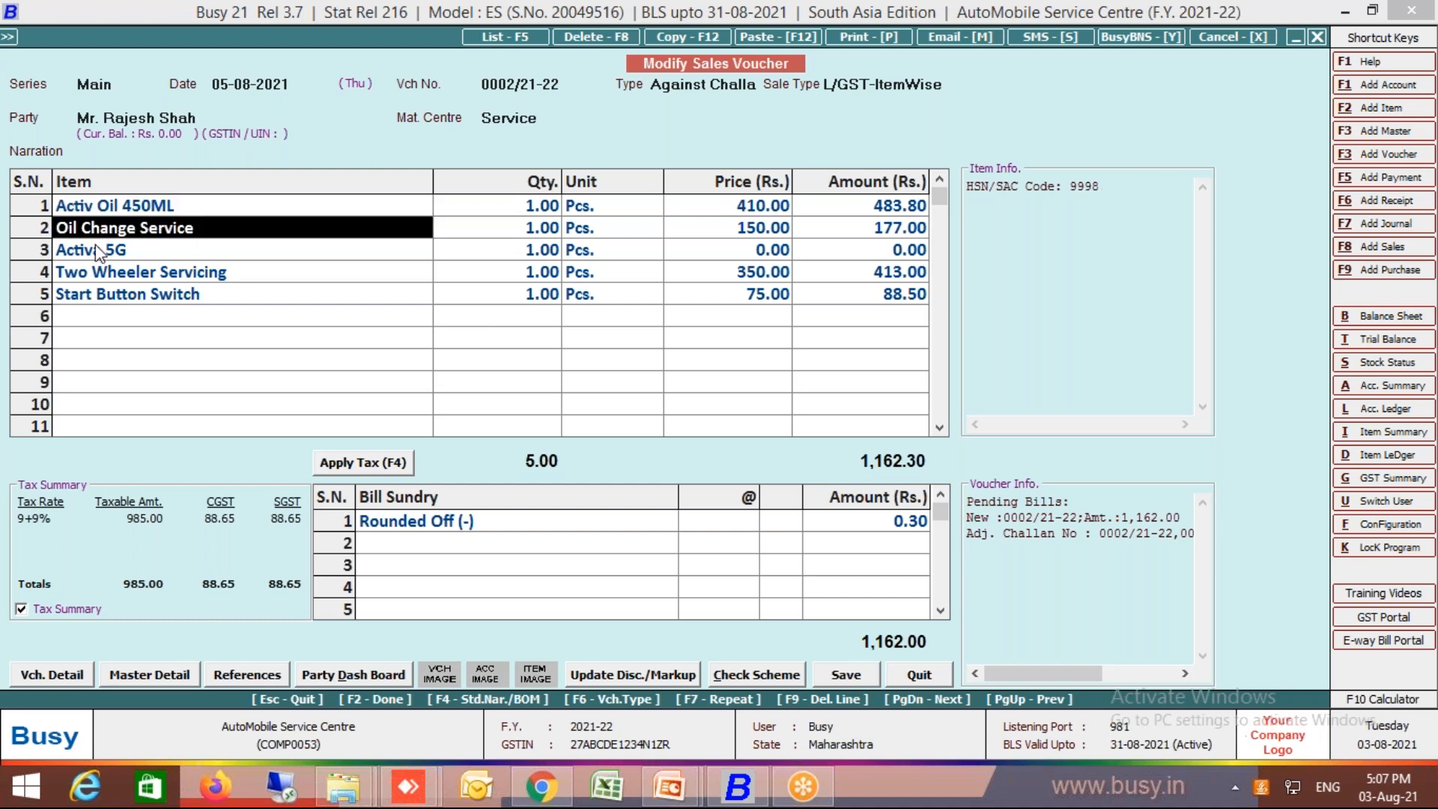
pyautogui.click(98, 256)
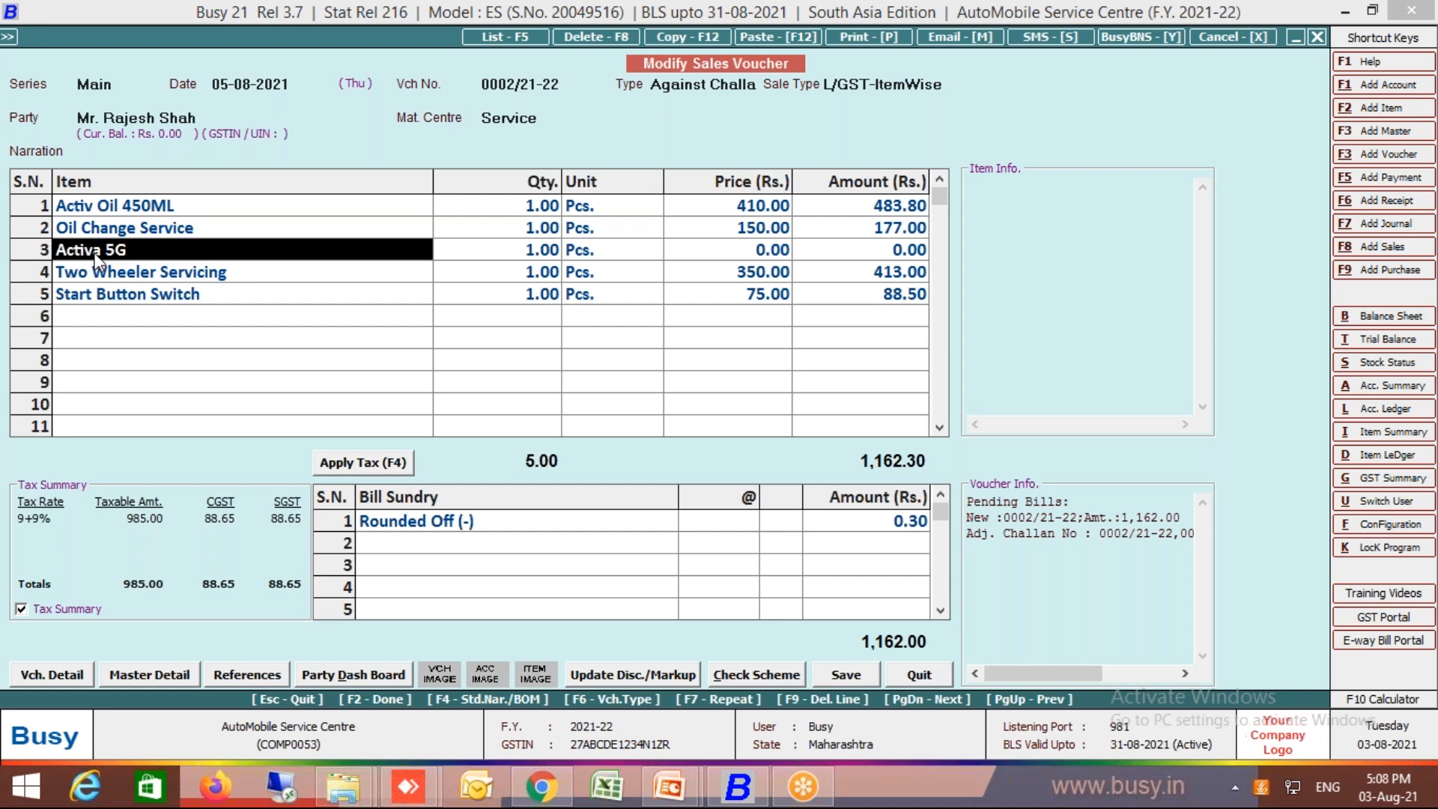
pyautogui.click(923, 675)
pyautogui.press('Escape')
pyautogui.press('Escape')
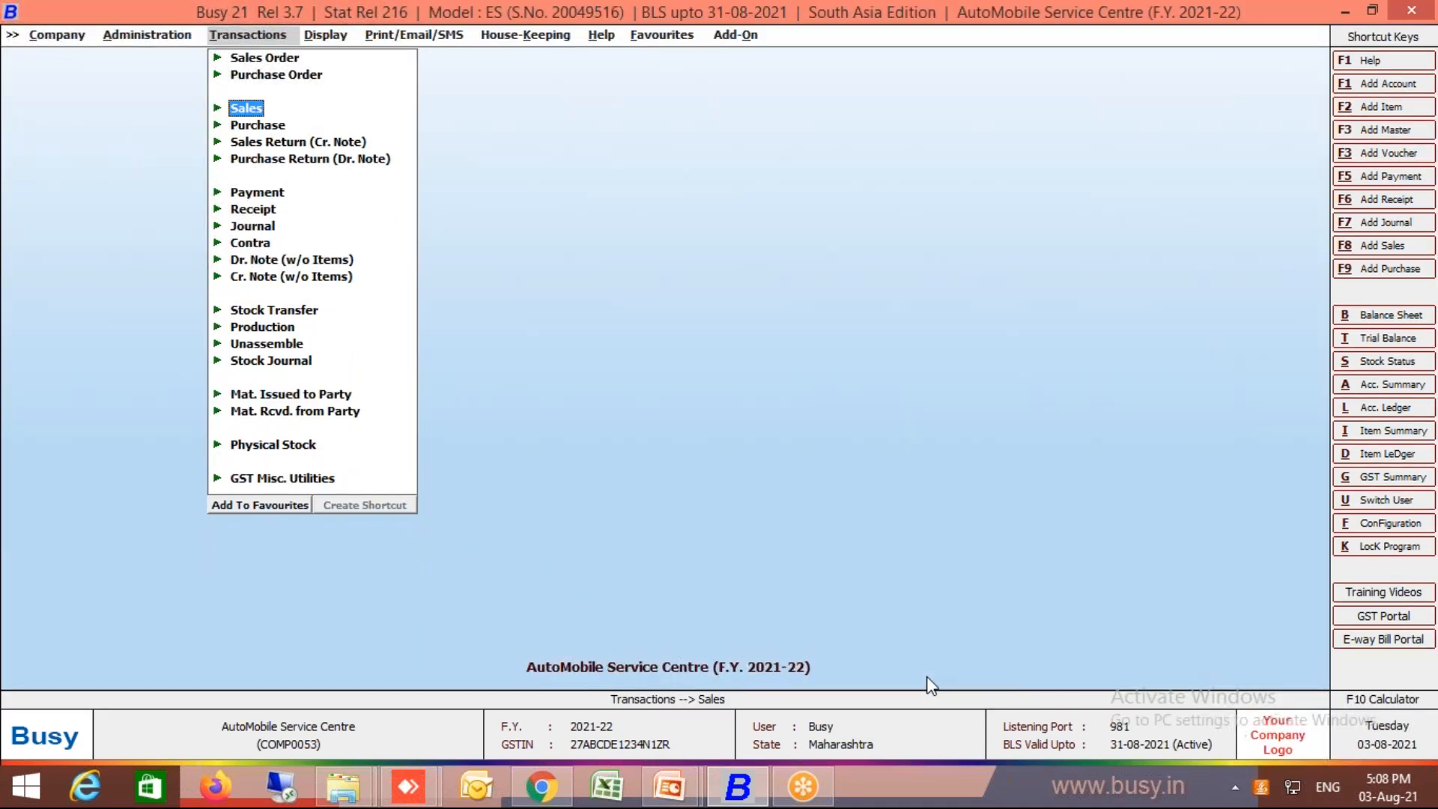
# - Open the advanced invoice and document printing configuration and select format A under Sales Invoice
pyautogui.click(145, 38)
pyautogui.click(184, 72)
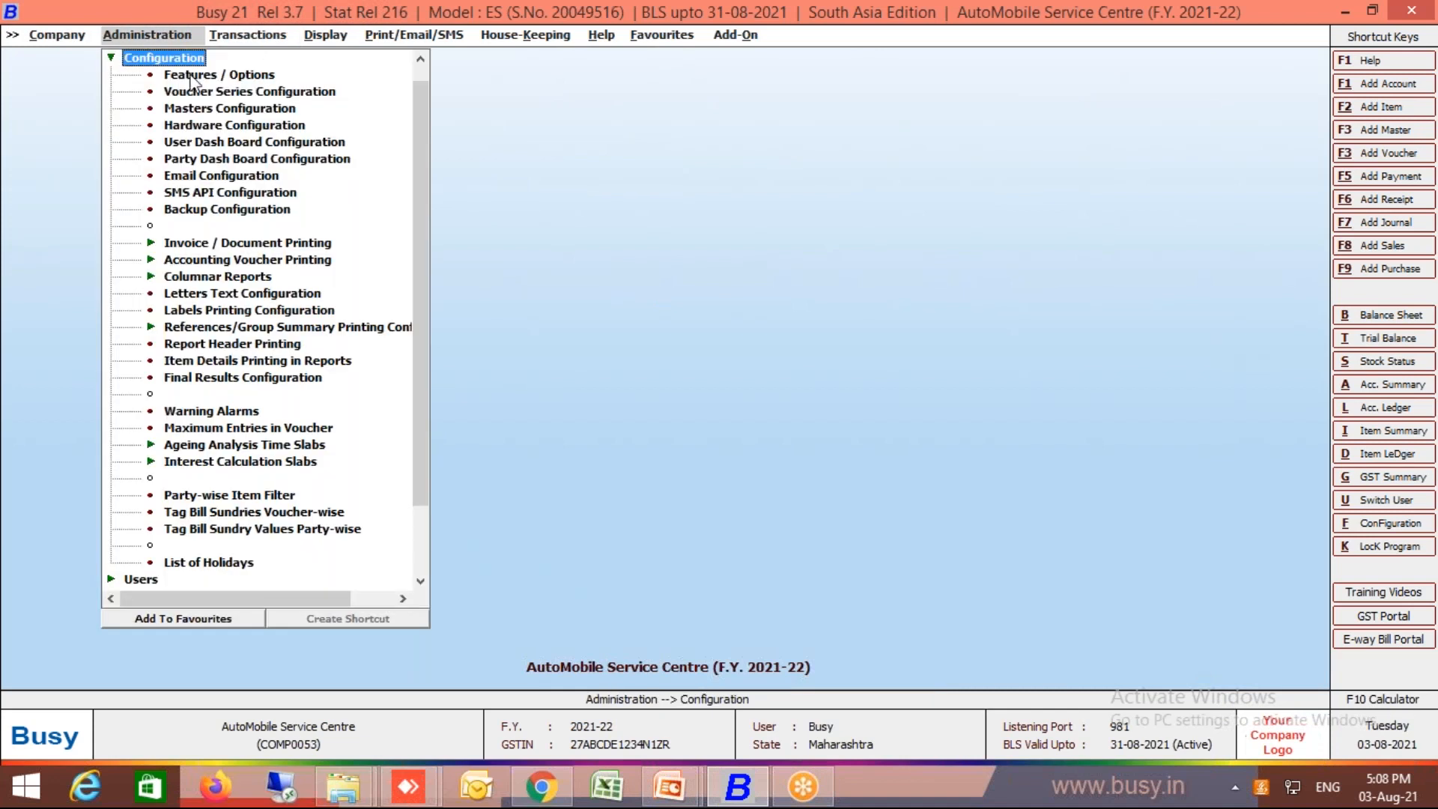
pyautogui.doubleClick(187, 244)
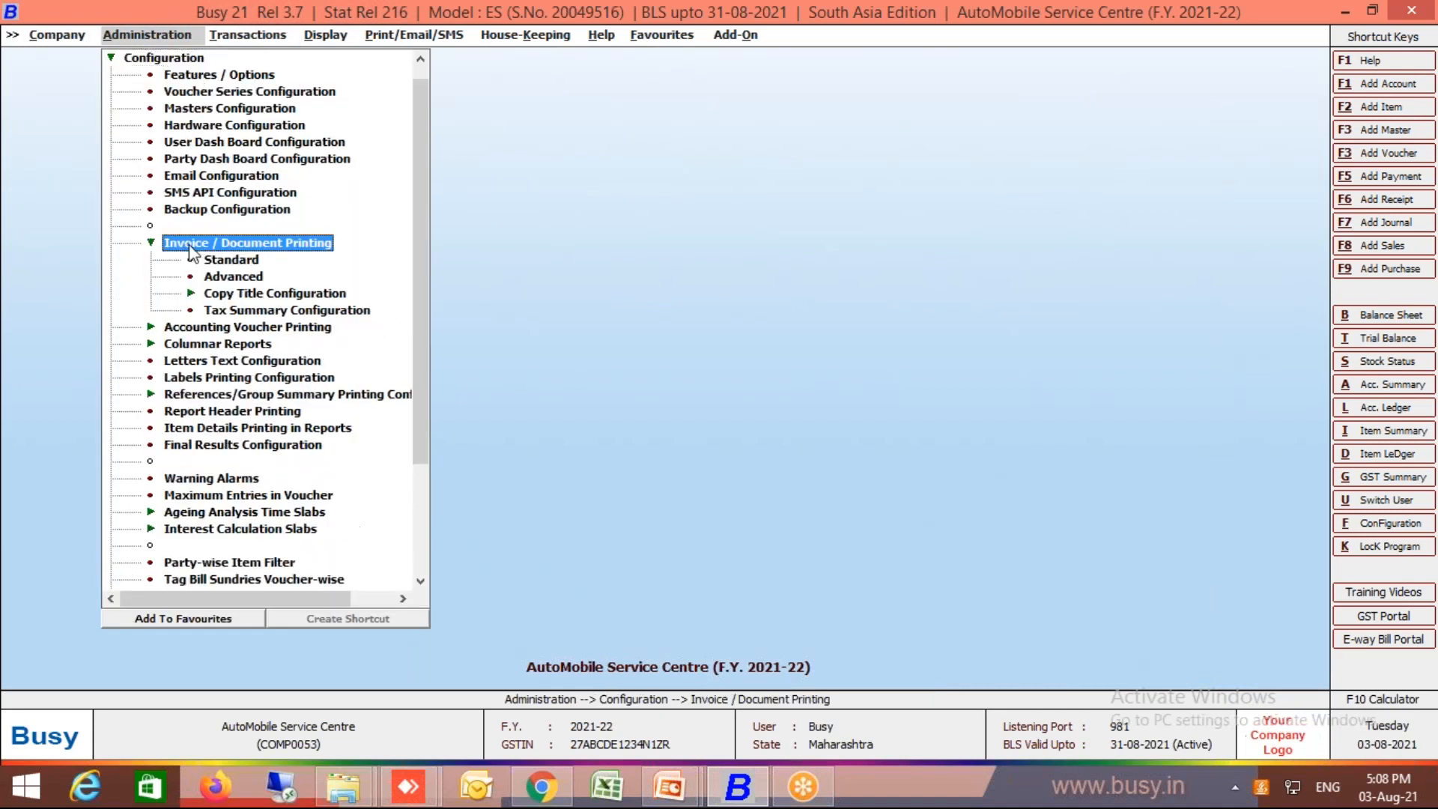
pyautogui.doubleClick(225, 276)
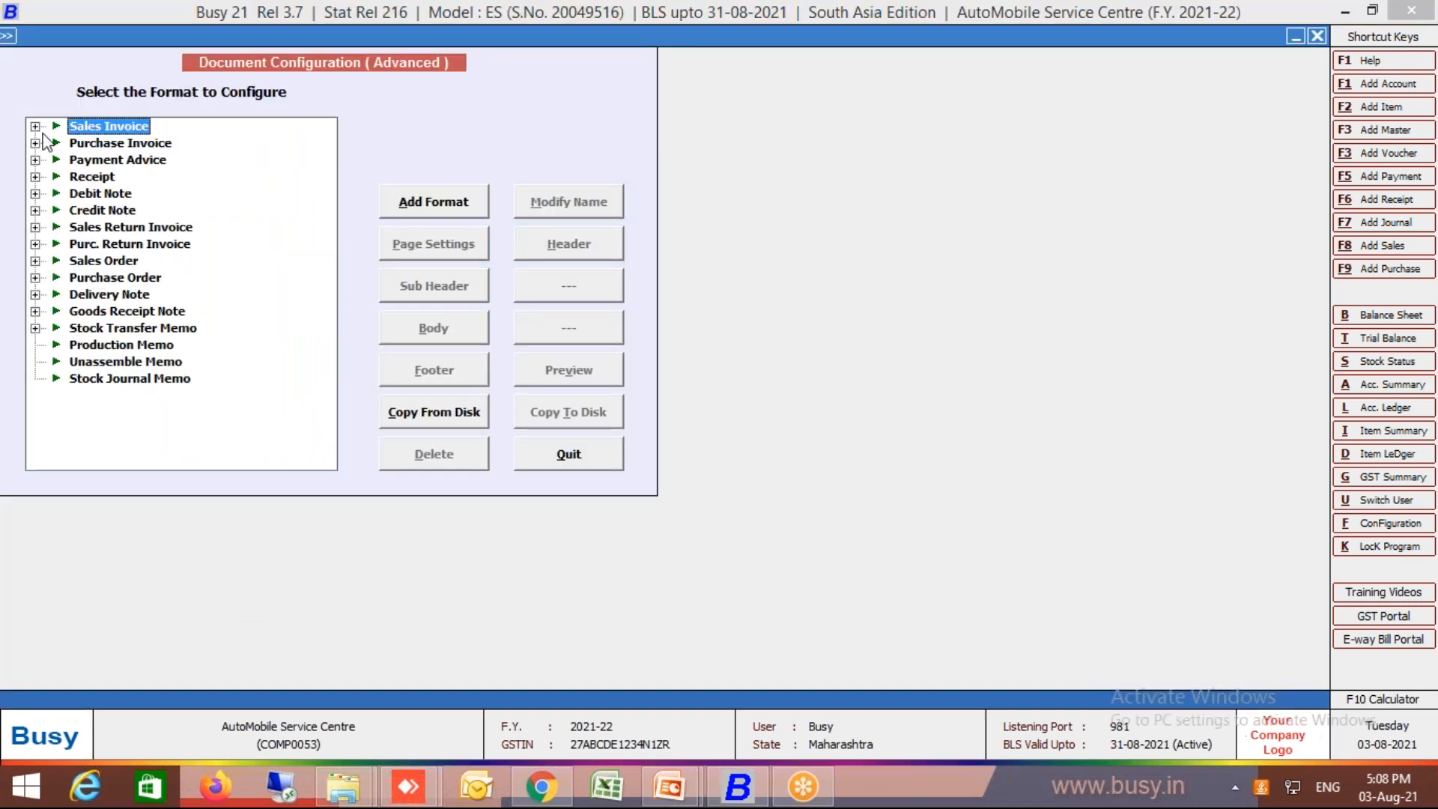
pyautogui.click(35, 128)
pyautogui.click(95, 143)
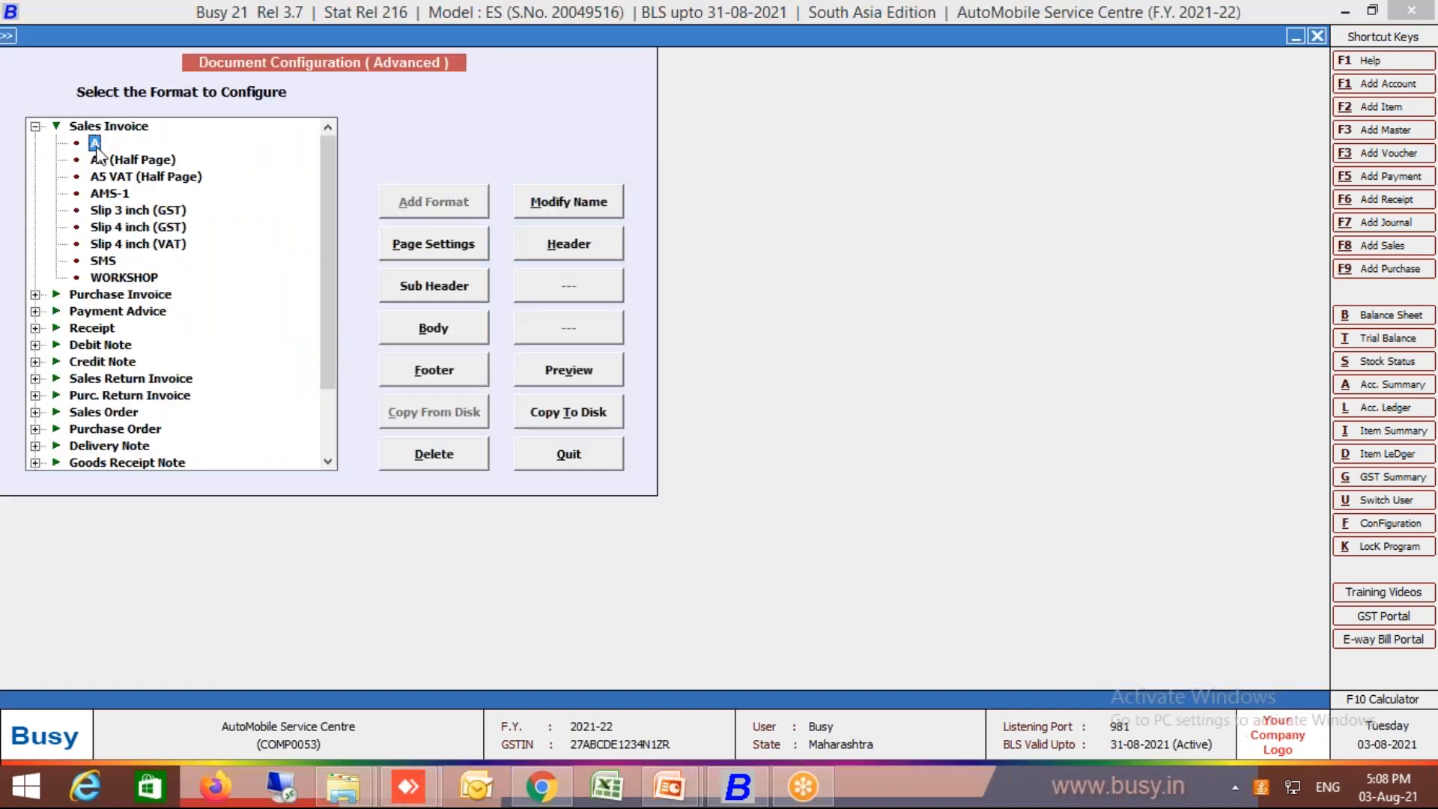
# - Review the page settings of format A, including the Item Group basis for grouping and the sub header and sub total repetition, and quit
pyautogui.click(441, 256)
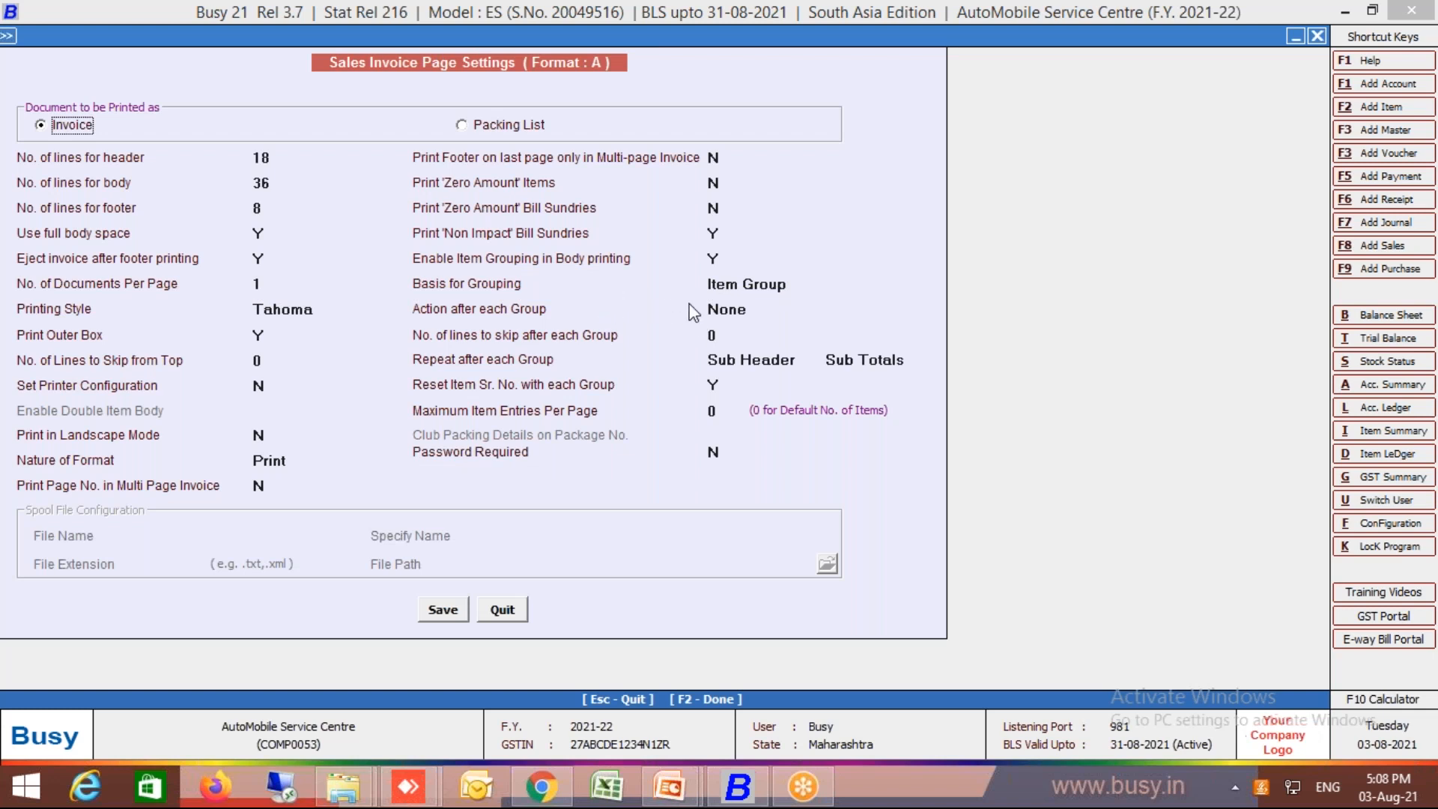
pyautogui.click(739, 285)
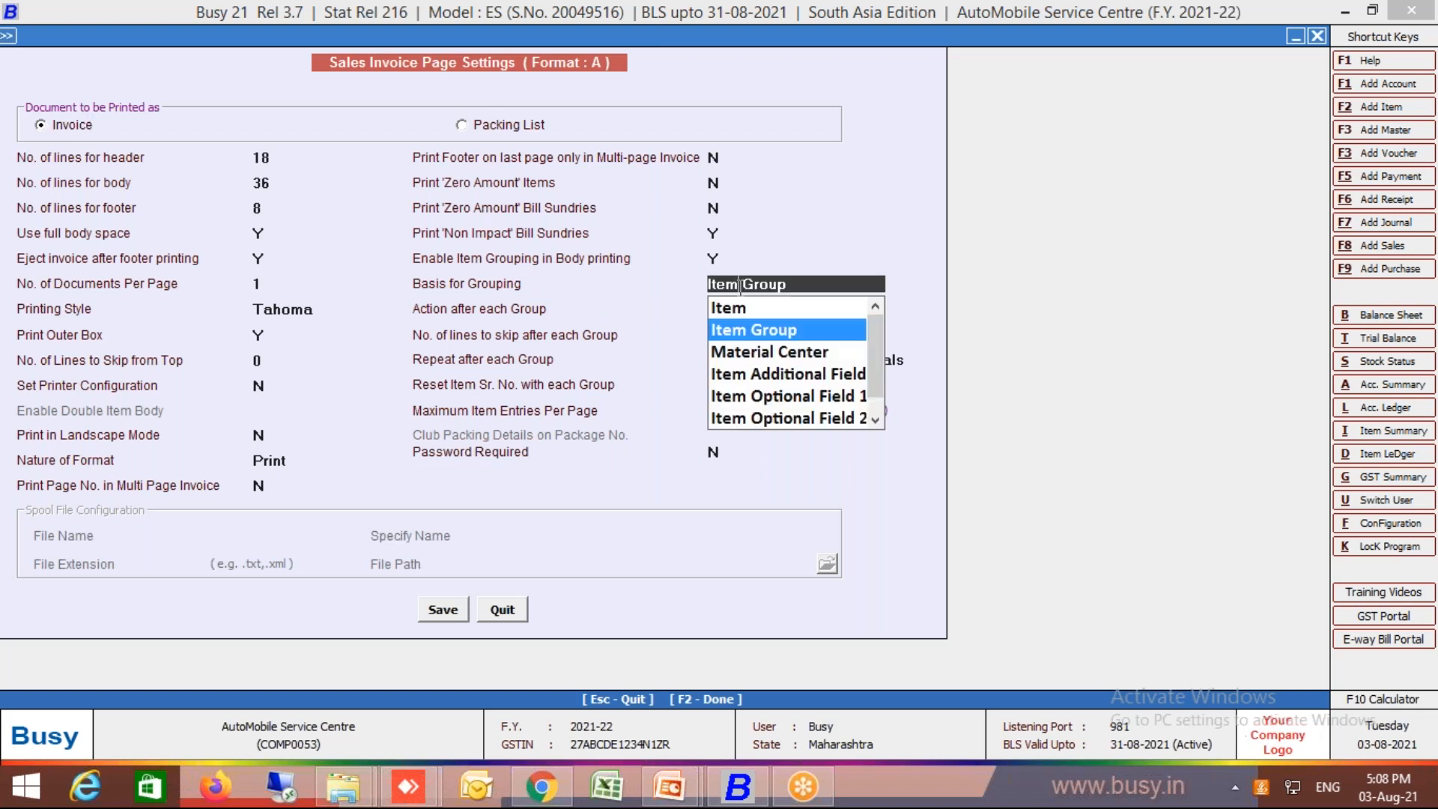
pyautogui.click(745, 335)
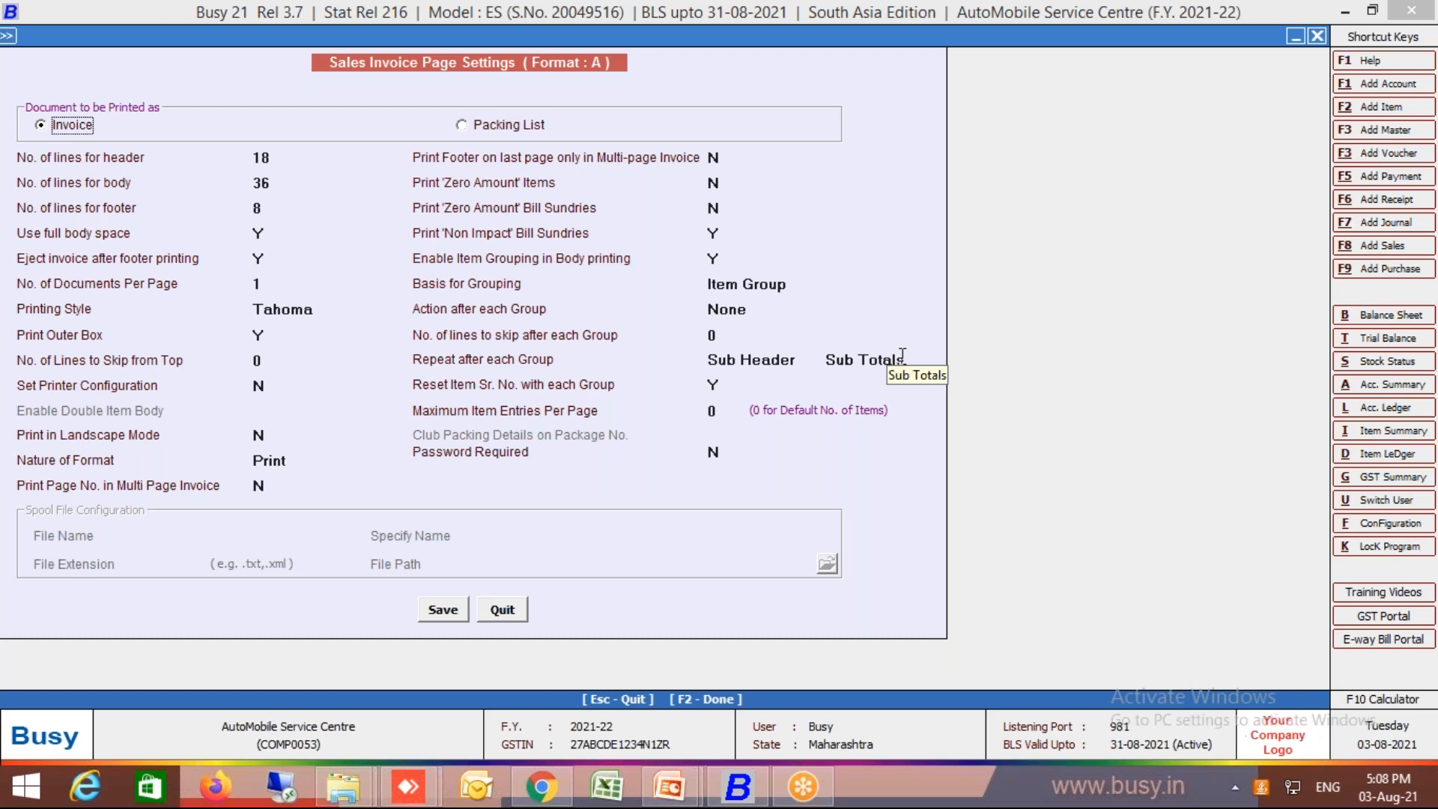
pyautogui.click(493, 614)
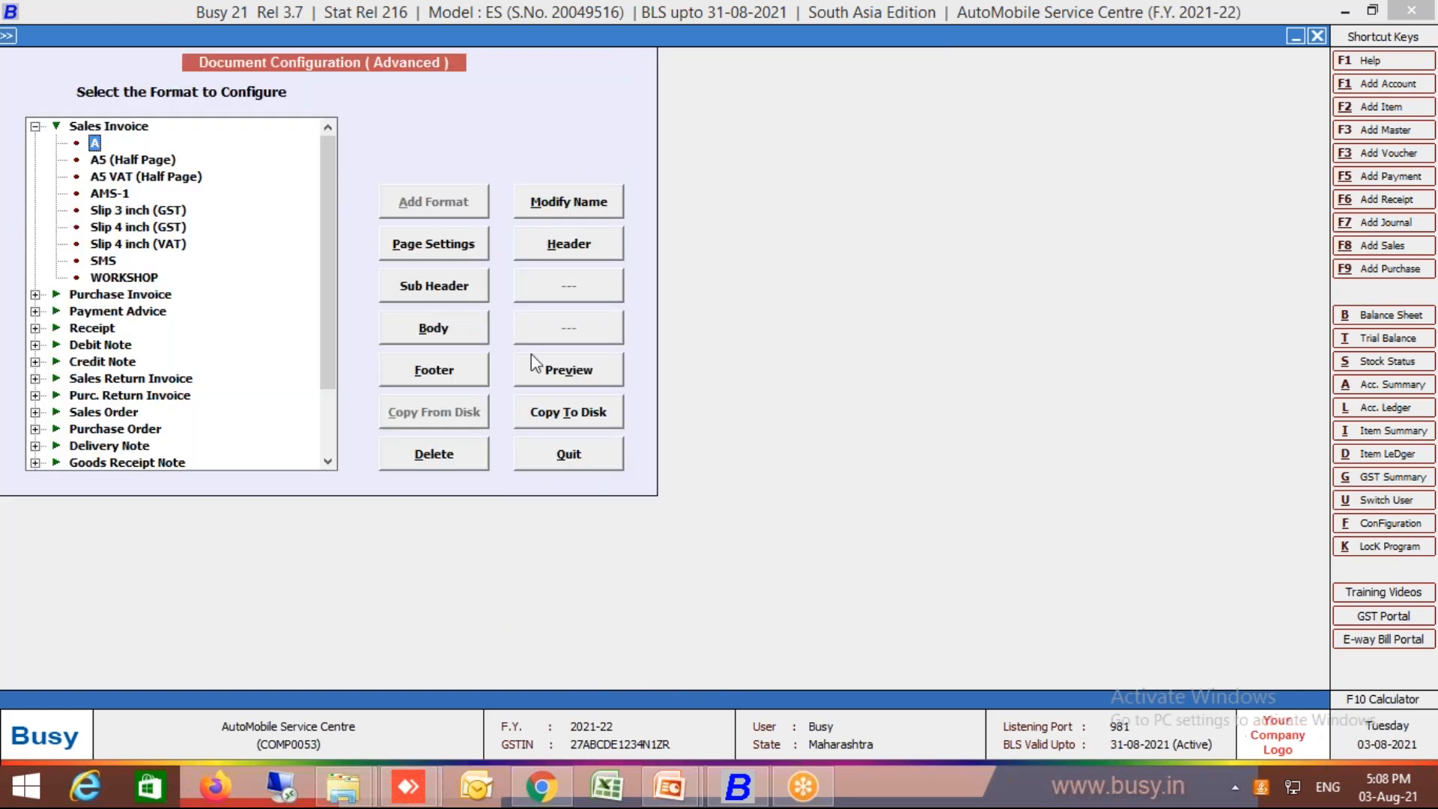
# - Examine the header script with the vehicle fields and the sub header script with the item group name in format A, leaving both unchanged
pyautogui.click(593, 238)
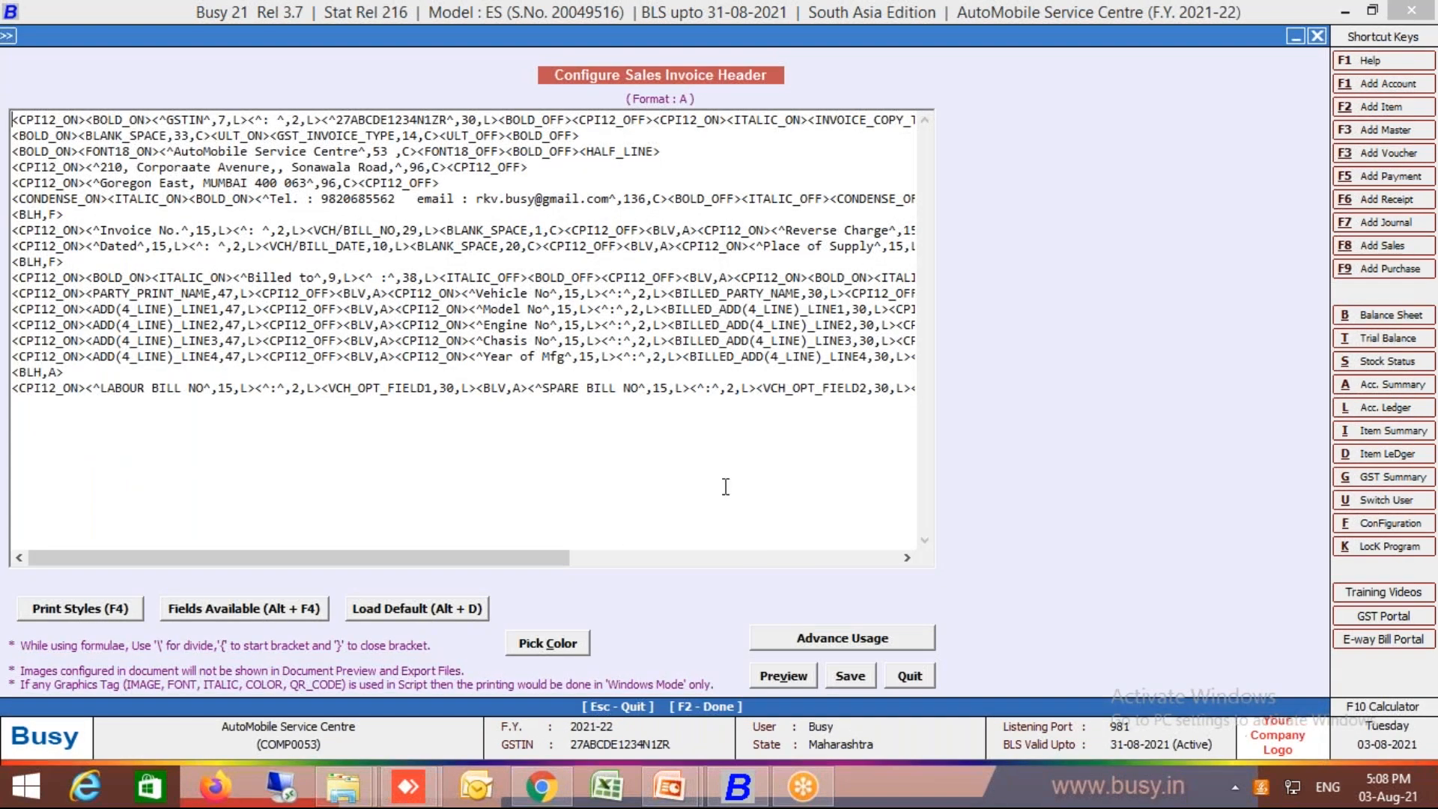
pyautogui.click(895, 677)
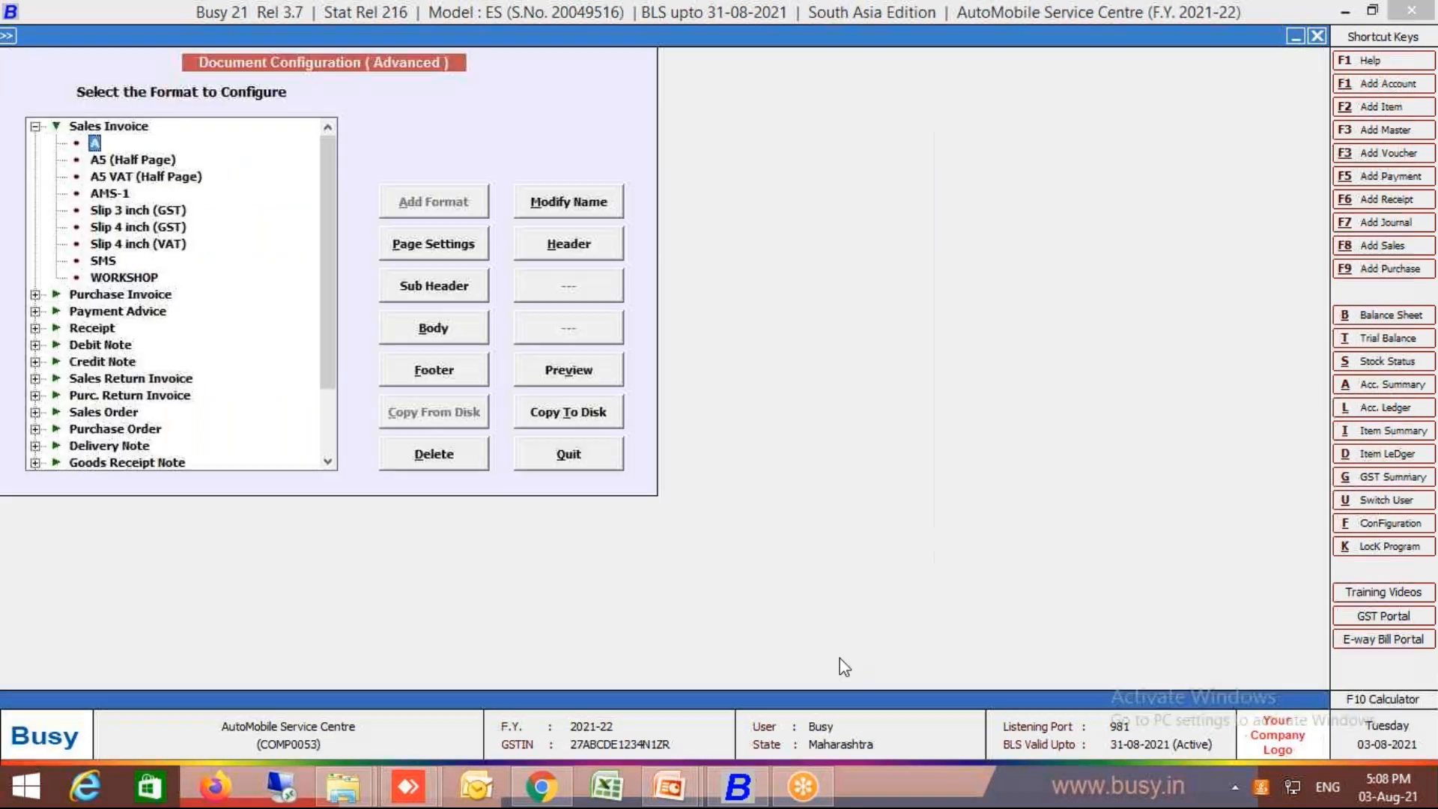
pyautogui.click(443, 288)
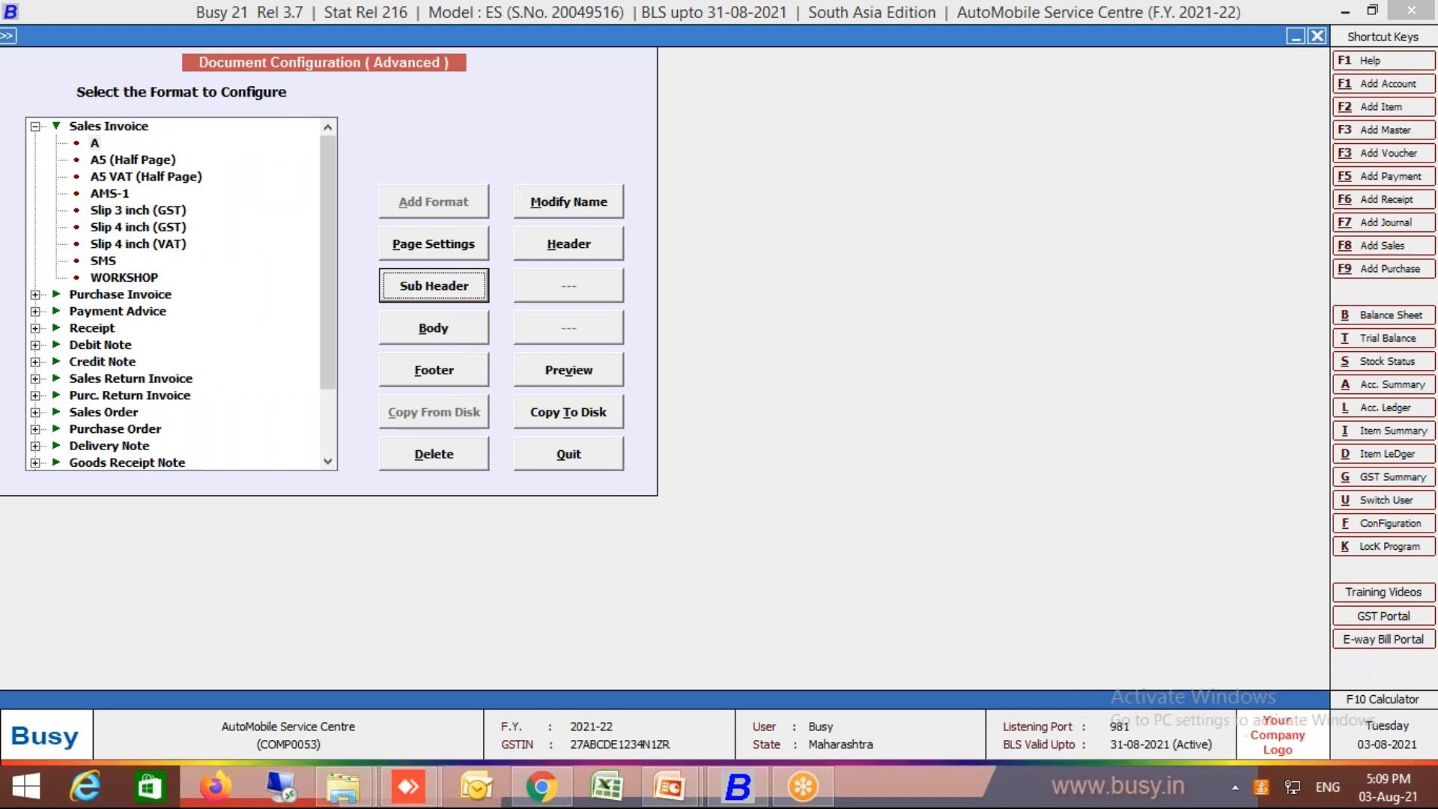
pyautogui.press('Return')
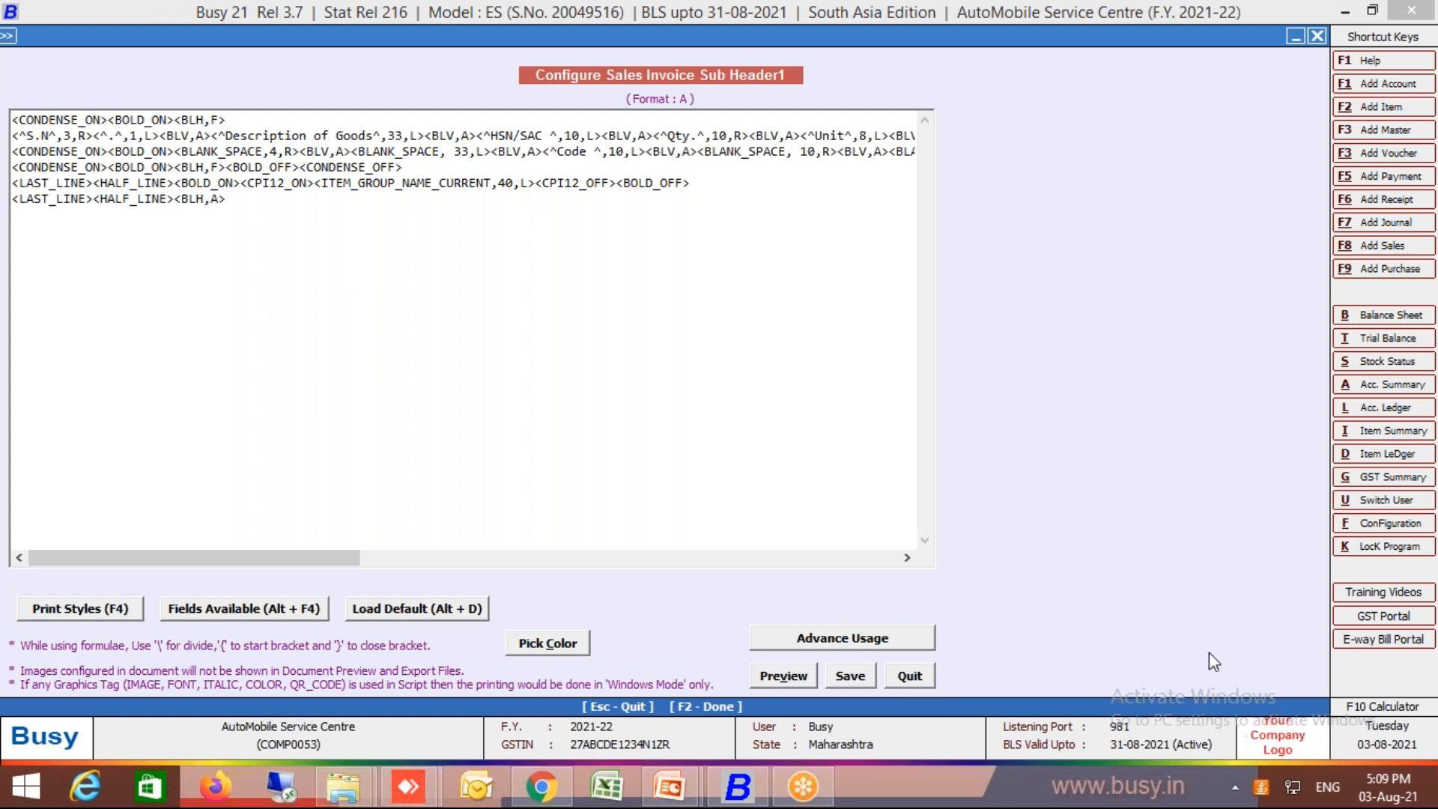
pyautogui.click(909, 675)
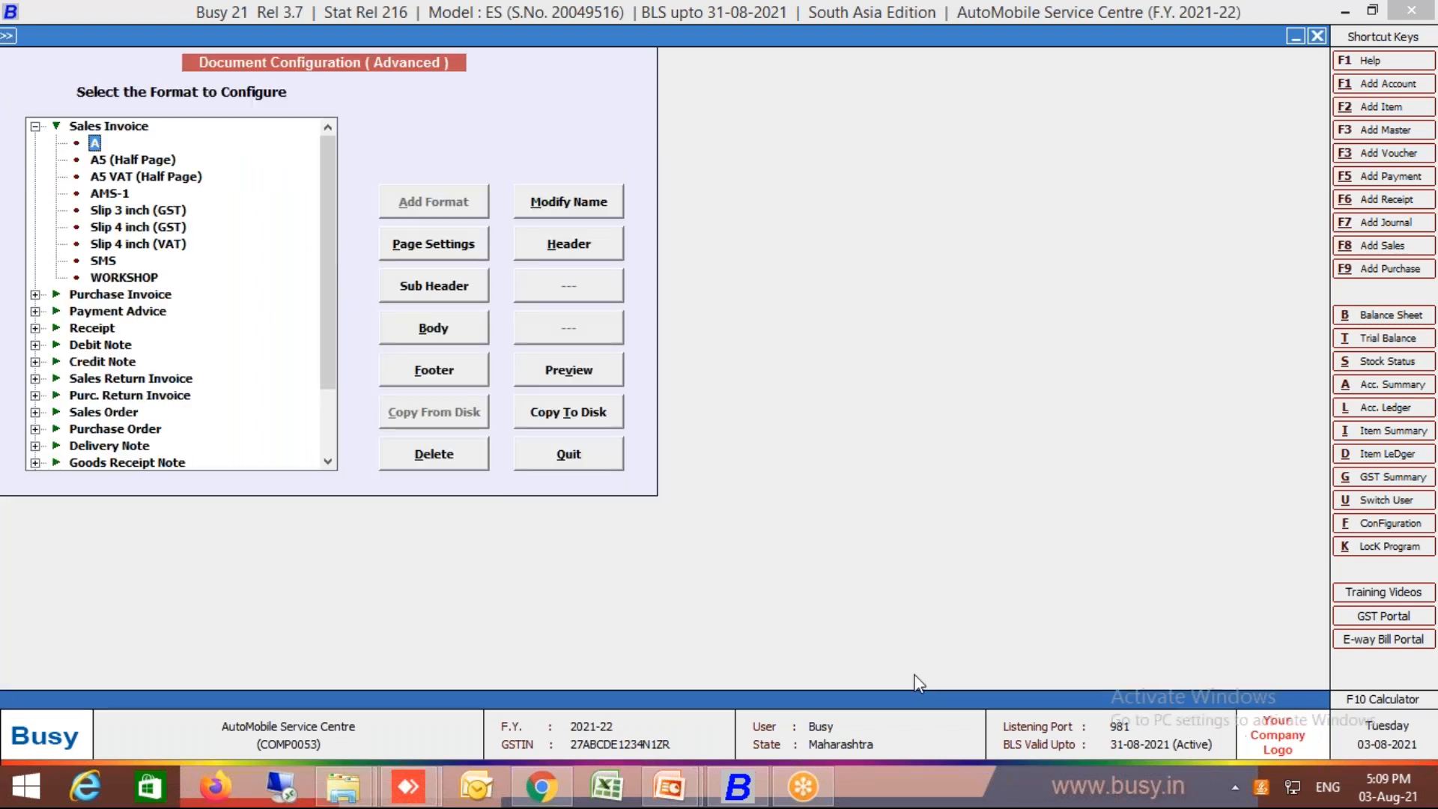
# - Examine the footer script and the Sub Totals line in the body script of format A, then close the document configuration
pyautogui.click(459, 375)
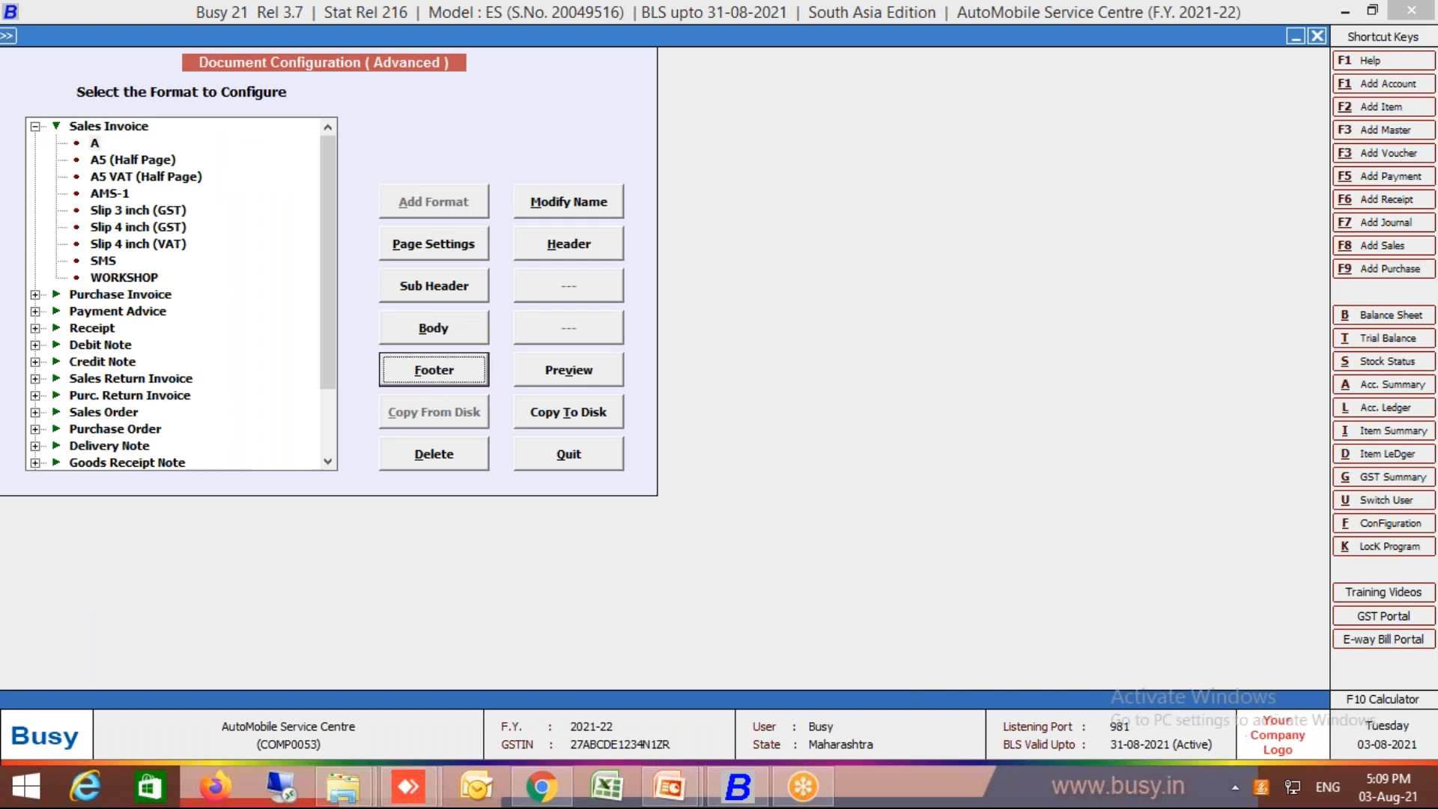
pyautogui.press('Return')
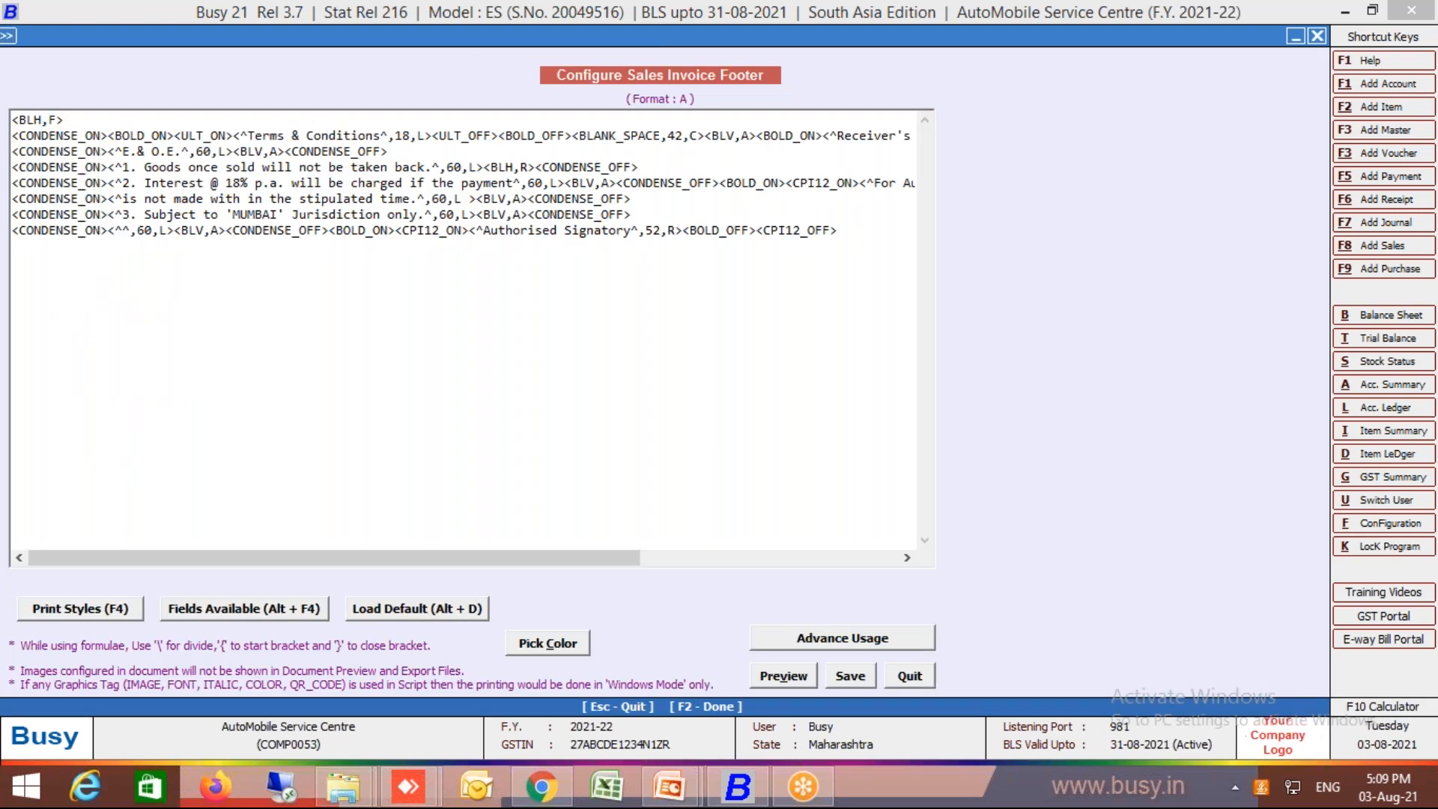
pyautogui.click(918, 685)
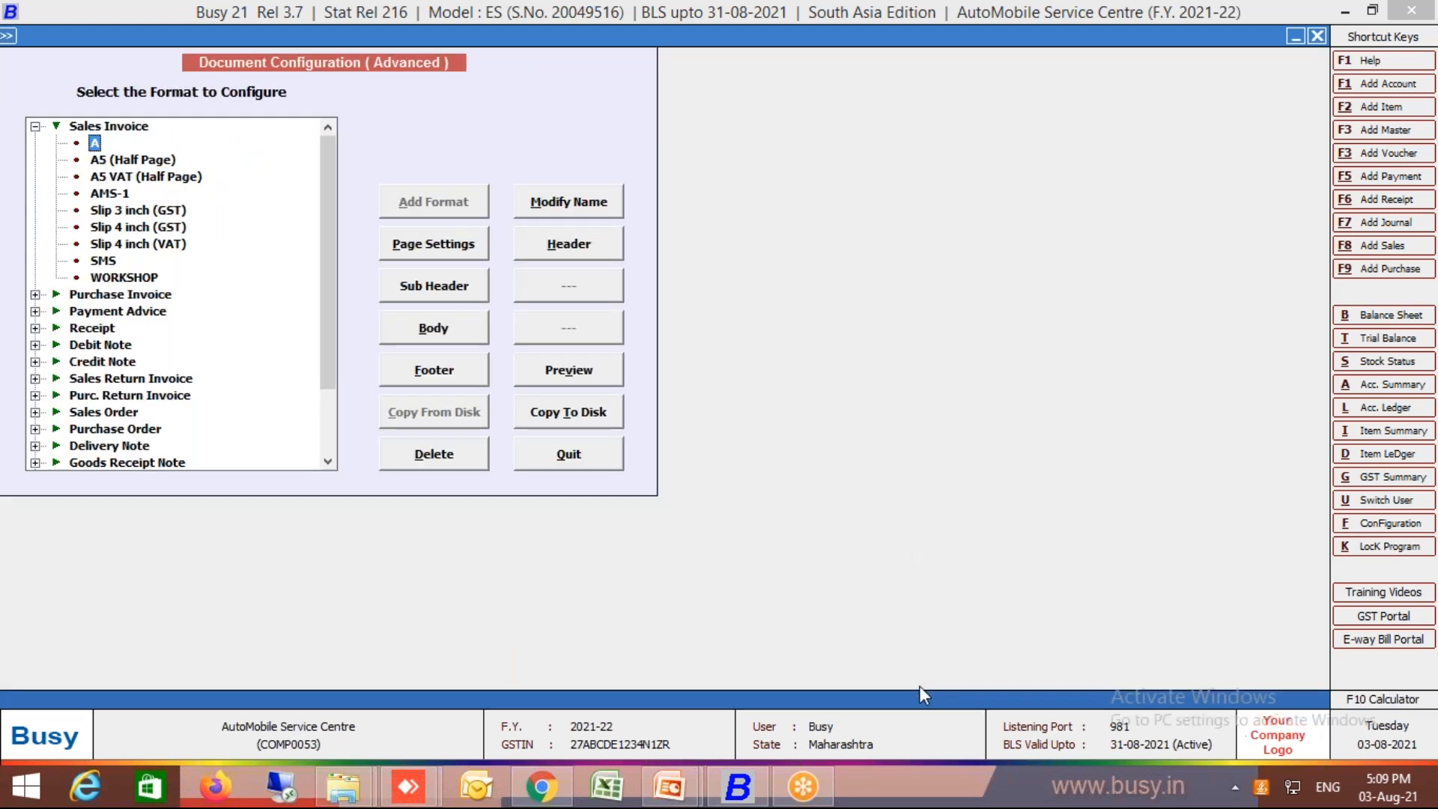
pyautogui.click(472, 327)
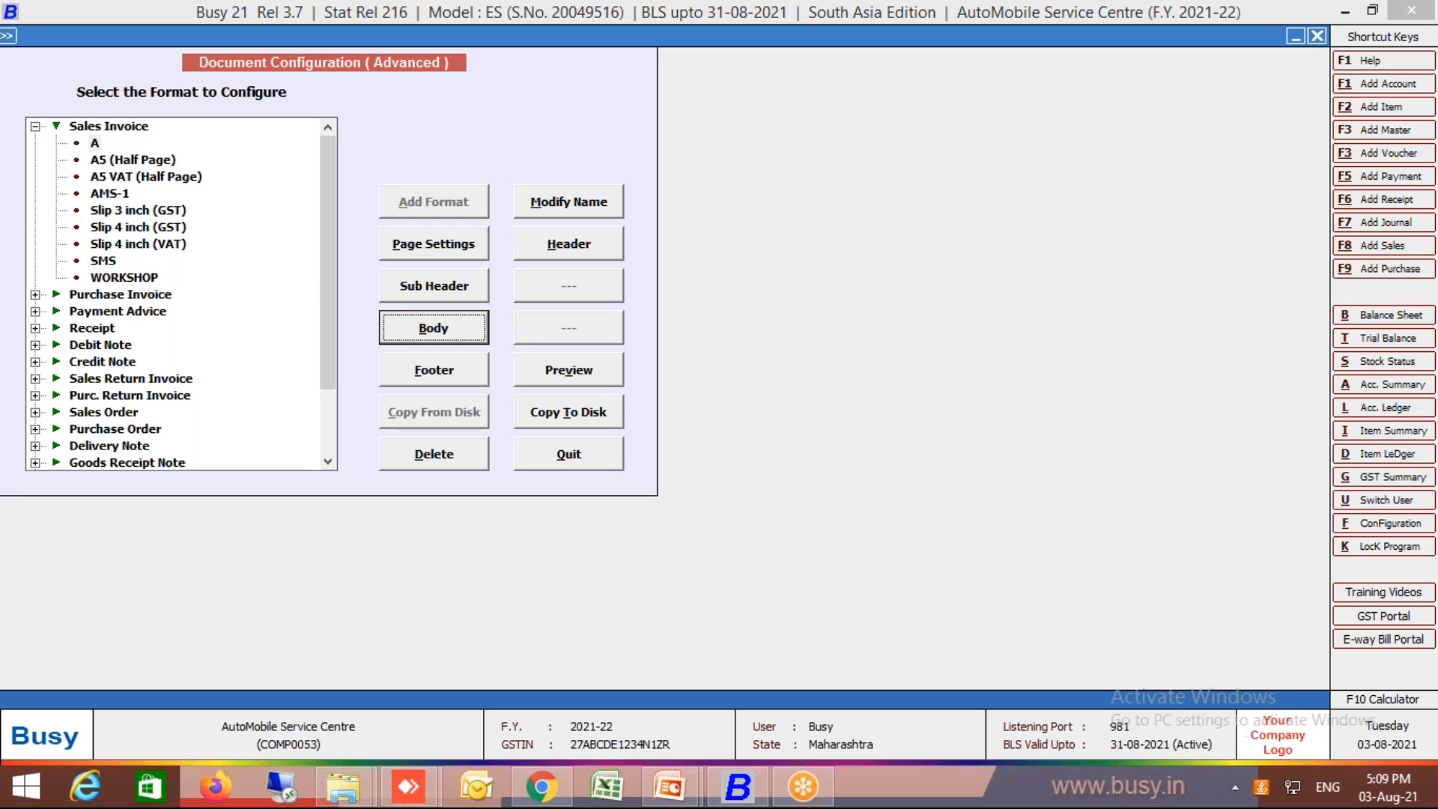
pyautogui.press('Return')
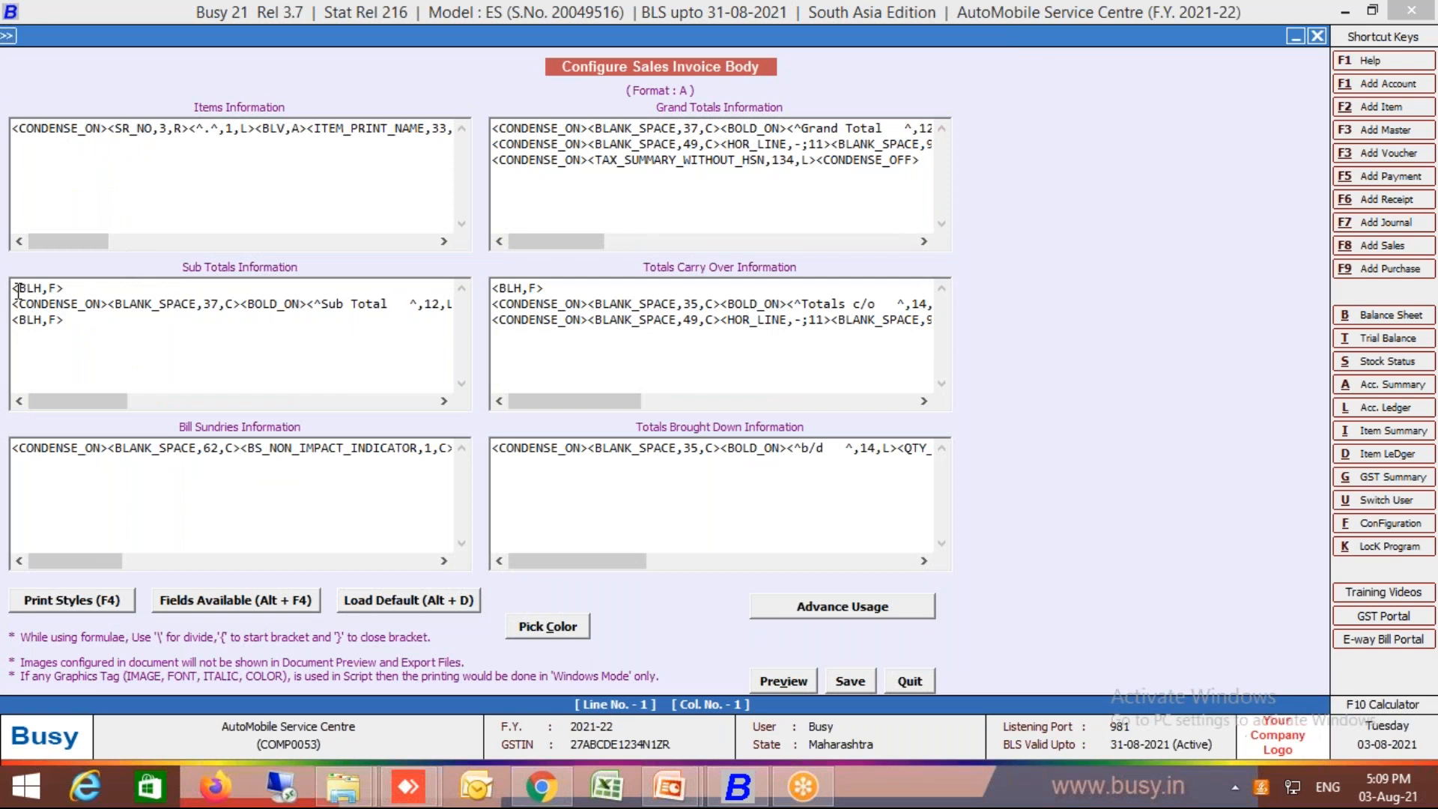
pyautogui.doubleClick(328, 304)
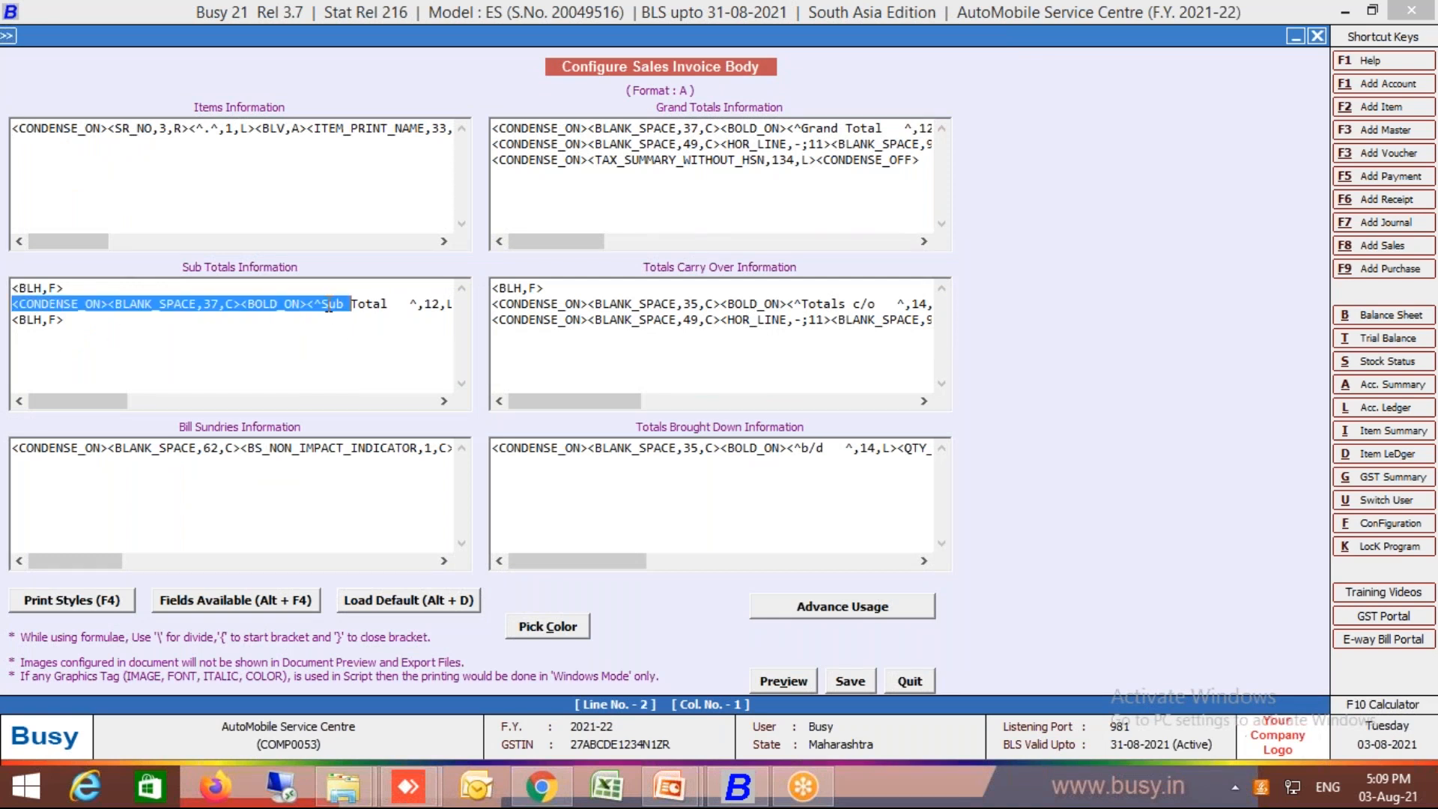
pyautogui.click(909, 681)
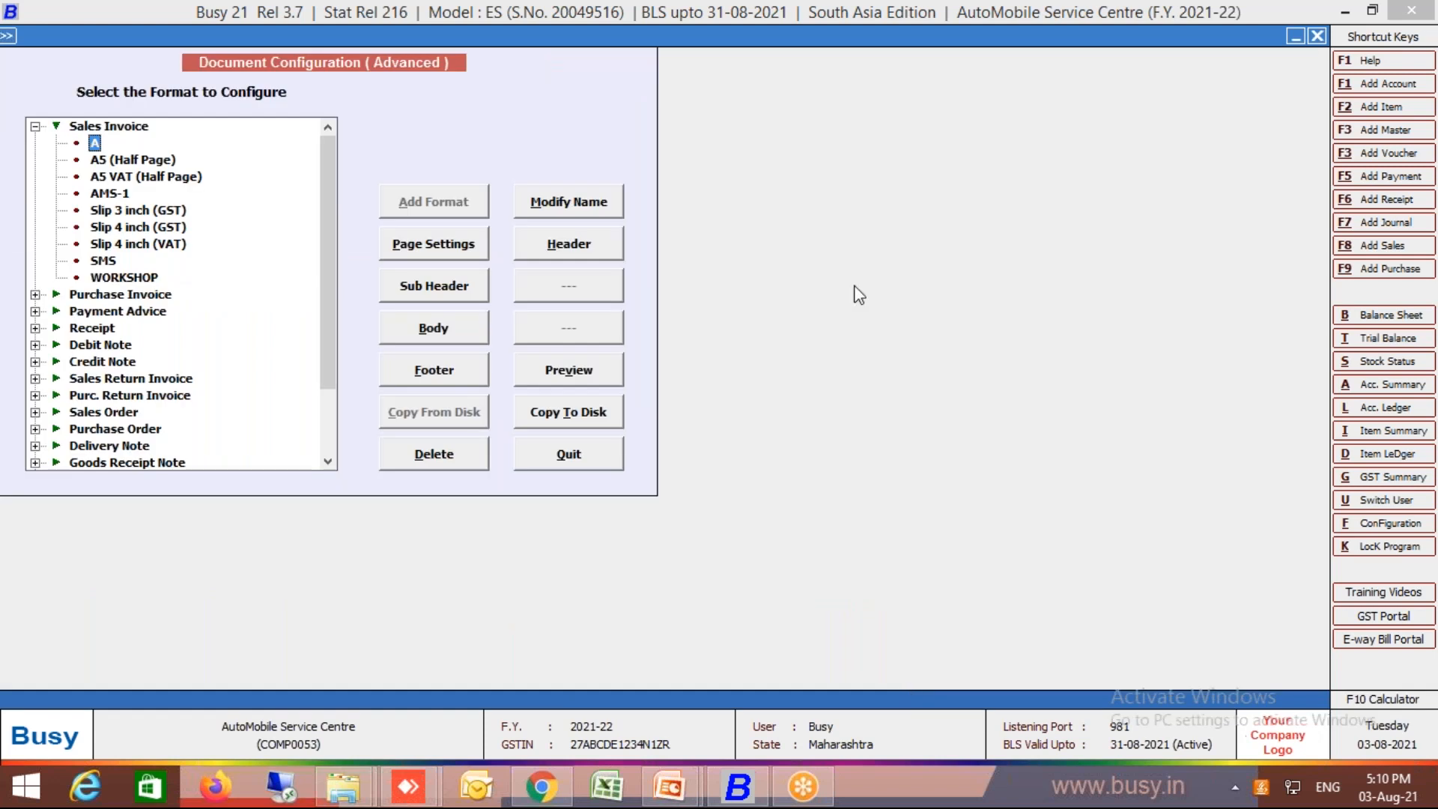
pyautogui.press('Escape')
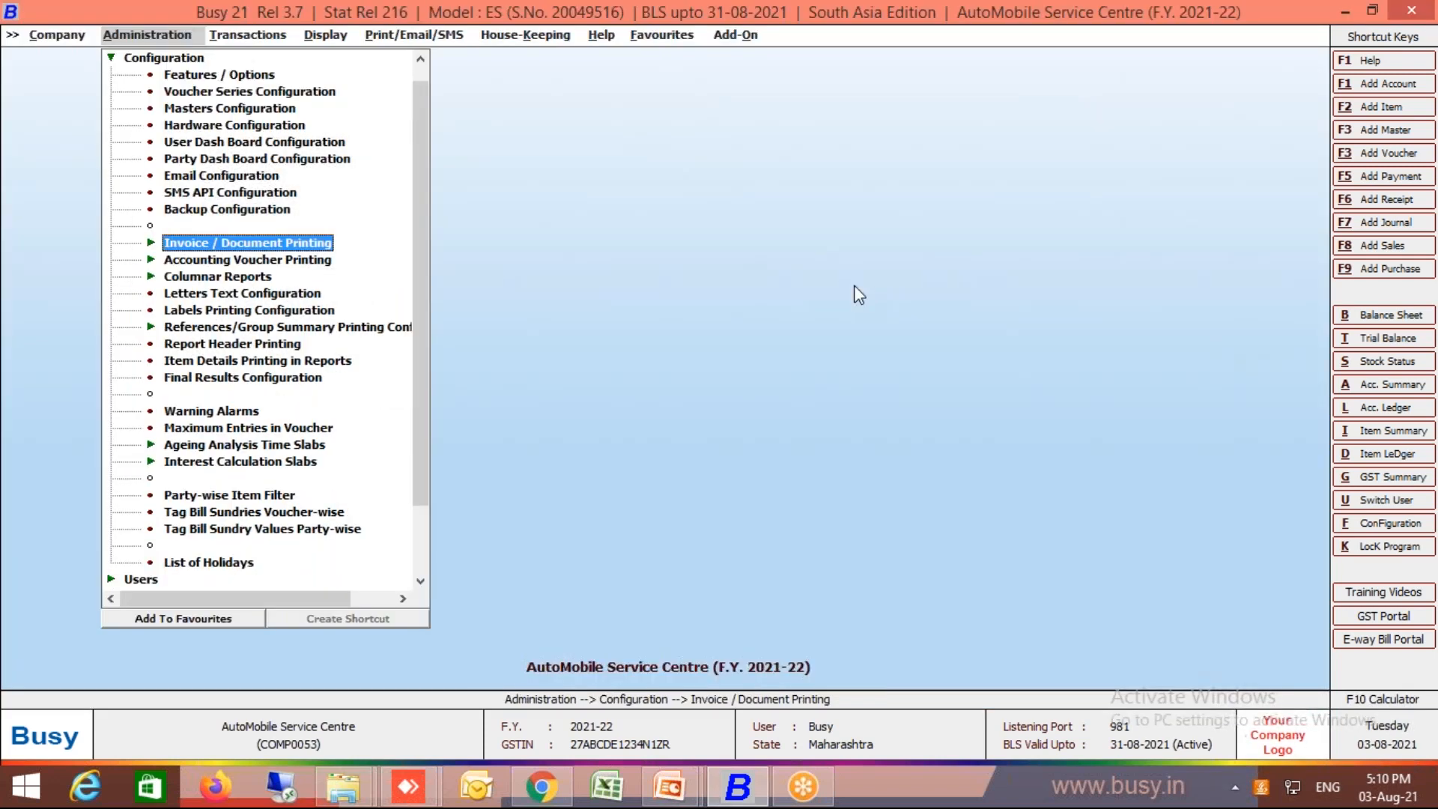
# - Reopen the sales voucher dated 05-08-2021 in series Main for modification
pyautogui.hotkey('alt', 'd')
pyautogui.press('Left')
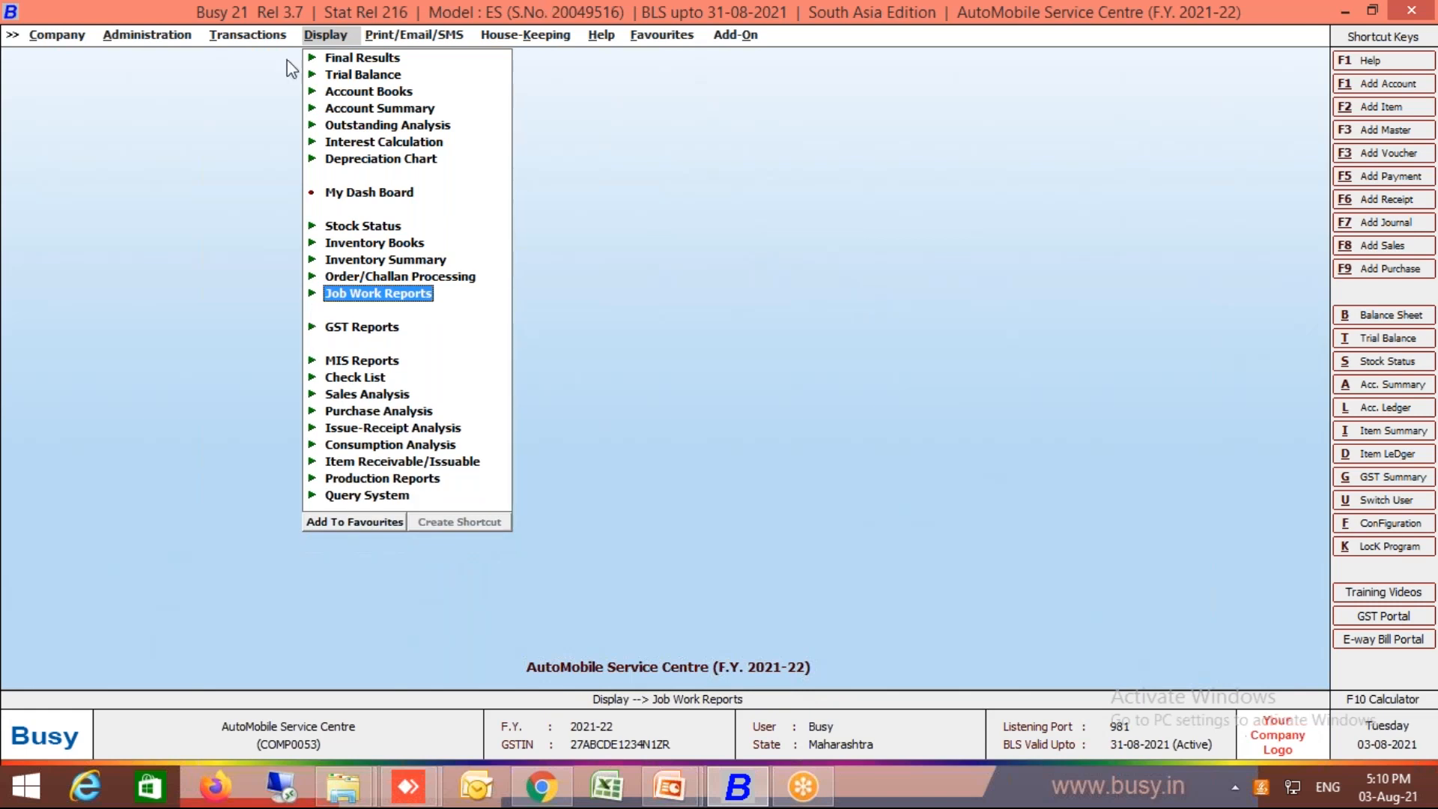
pyautogui.click(256, 37)
pyautogui.click(253, 110)
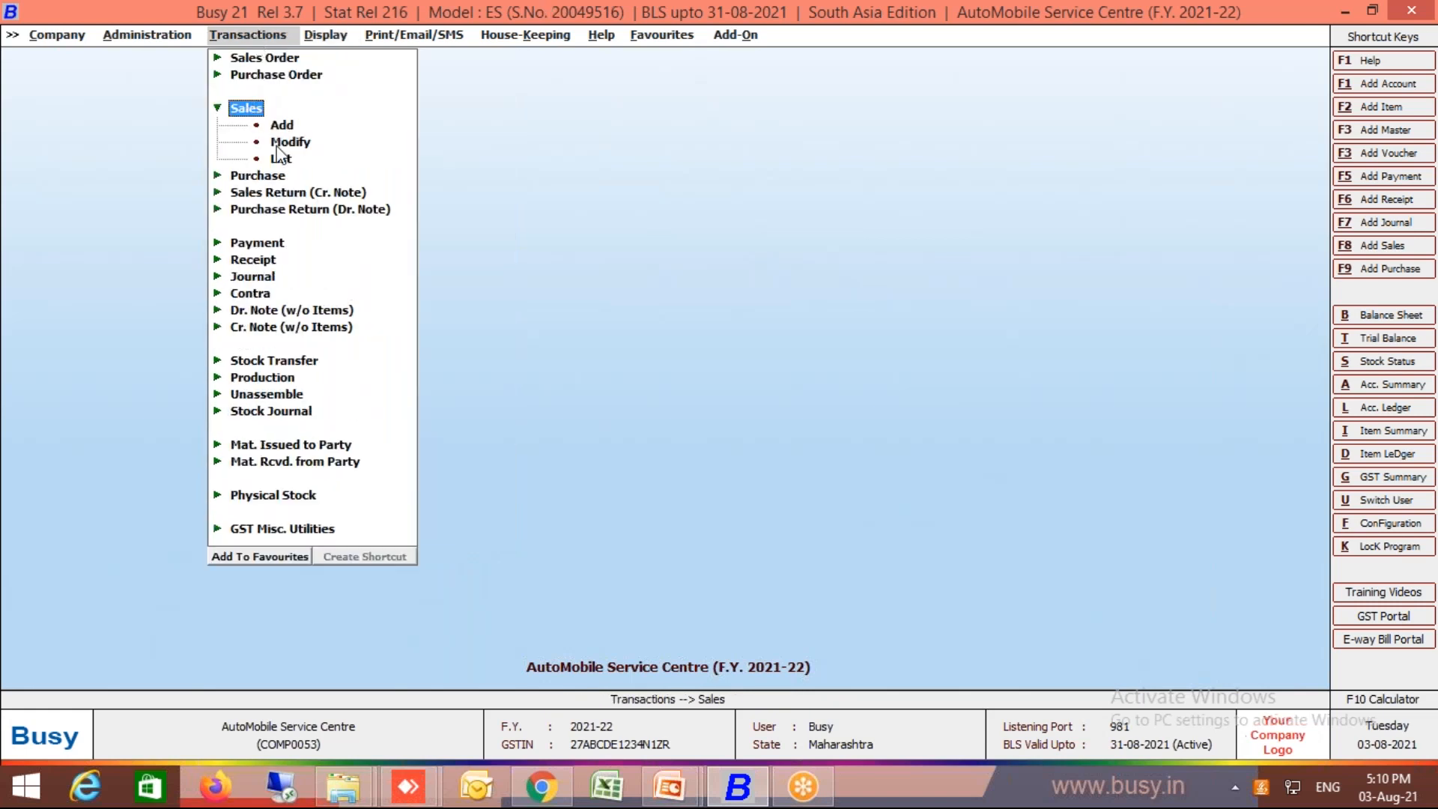
pyautogui.click(289, 142)
pyautogui.press('Return')
pyautogui.press('Return')
pyautogui.press('Return')
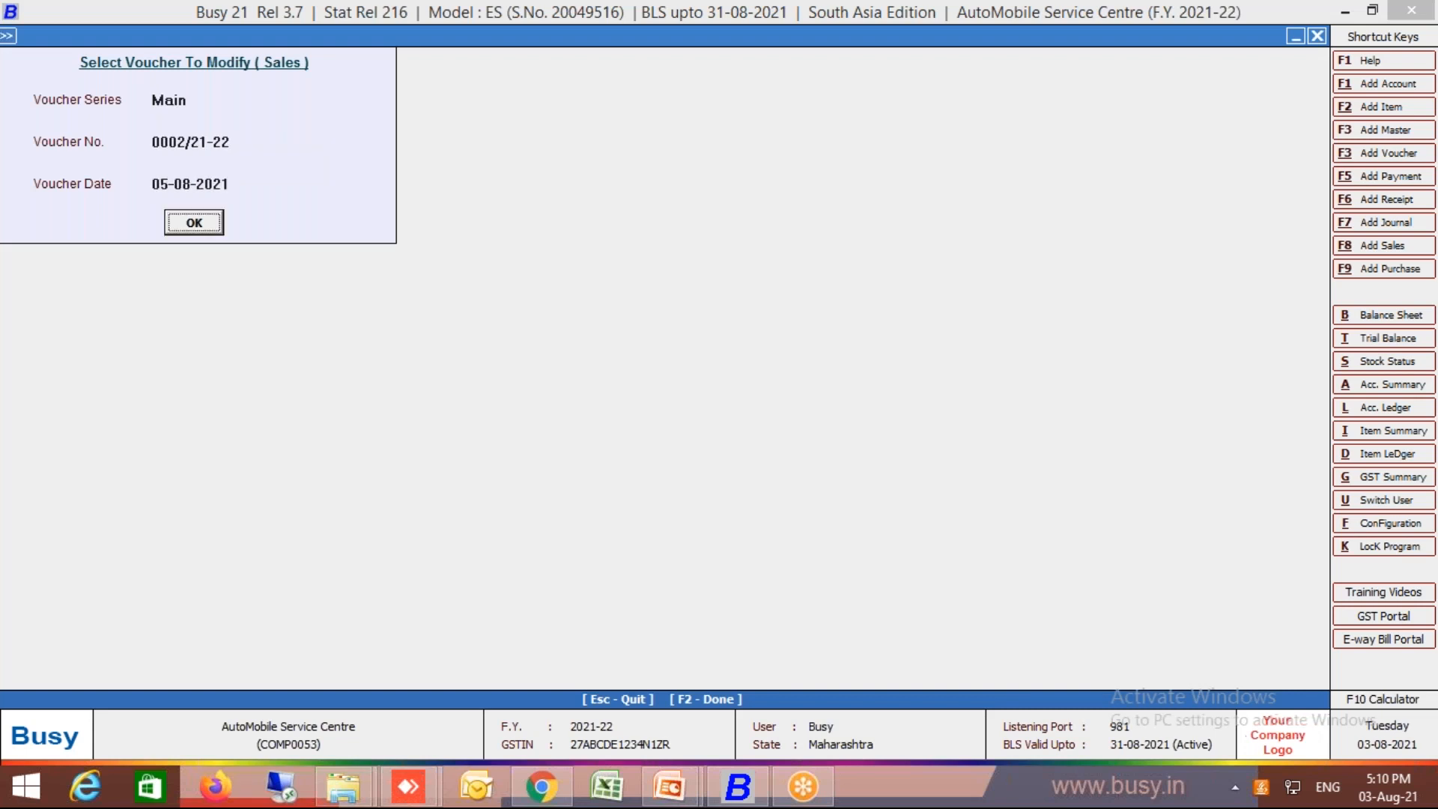
pyautogui.press('Return')
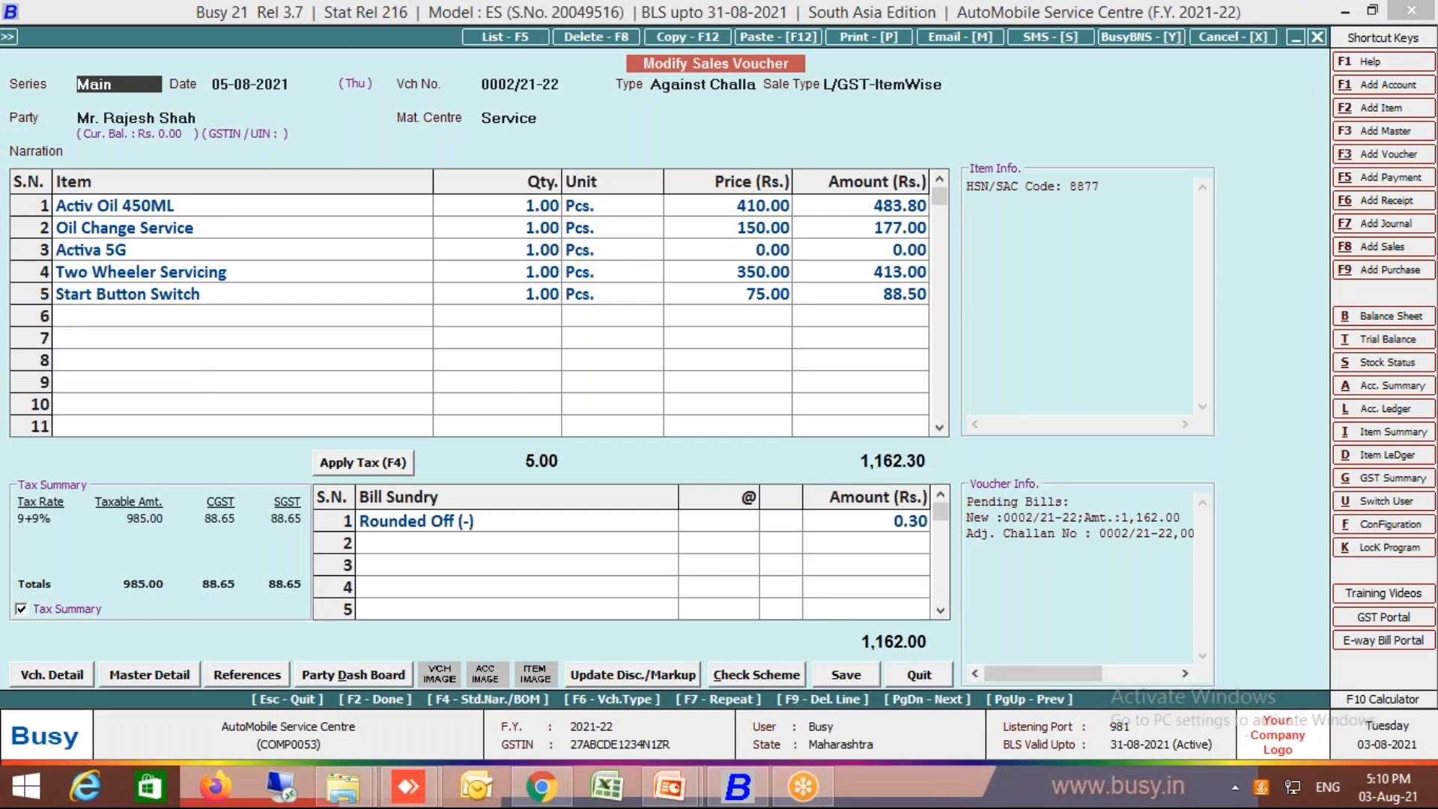
# - Preview the voucher's tax invoice and examine its vehicle details, the Service and Spares sections with sub totals, the grand total and the tax summary
pyautogui.hotkey('alt', 'p')
pyautogui.hotkey('alt', 'p')
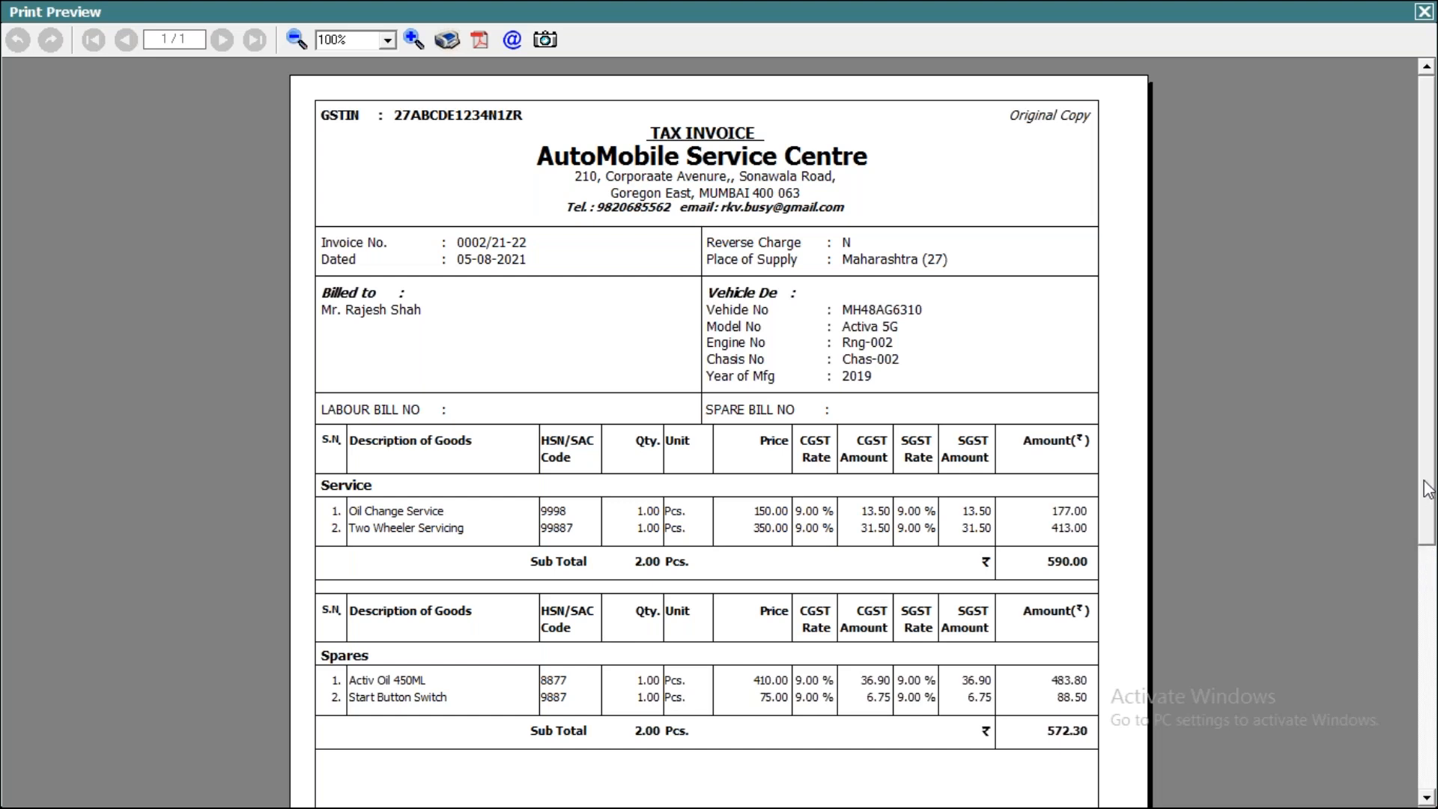
pyautogui.scroll(-3, 788, 674)
pyautogui.scroll(3, 788, 674)
pyautogui.moveTo(1428, 462); pyautogui.dragTo(1430, 633)
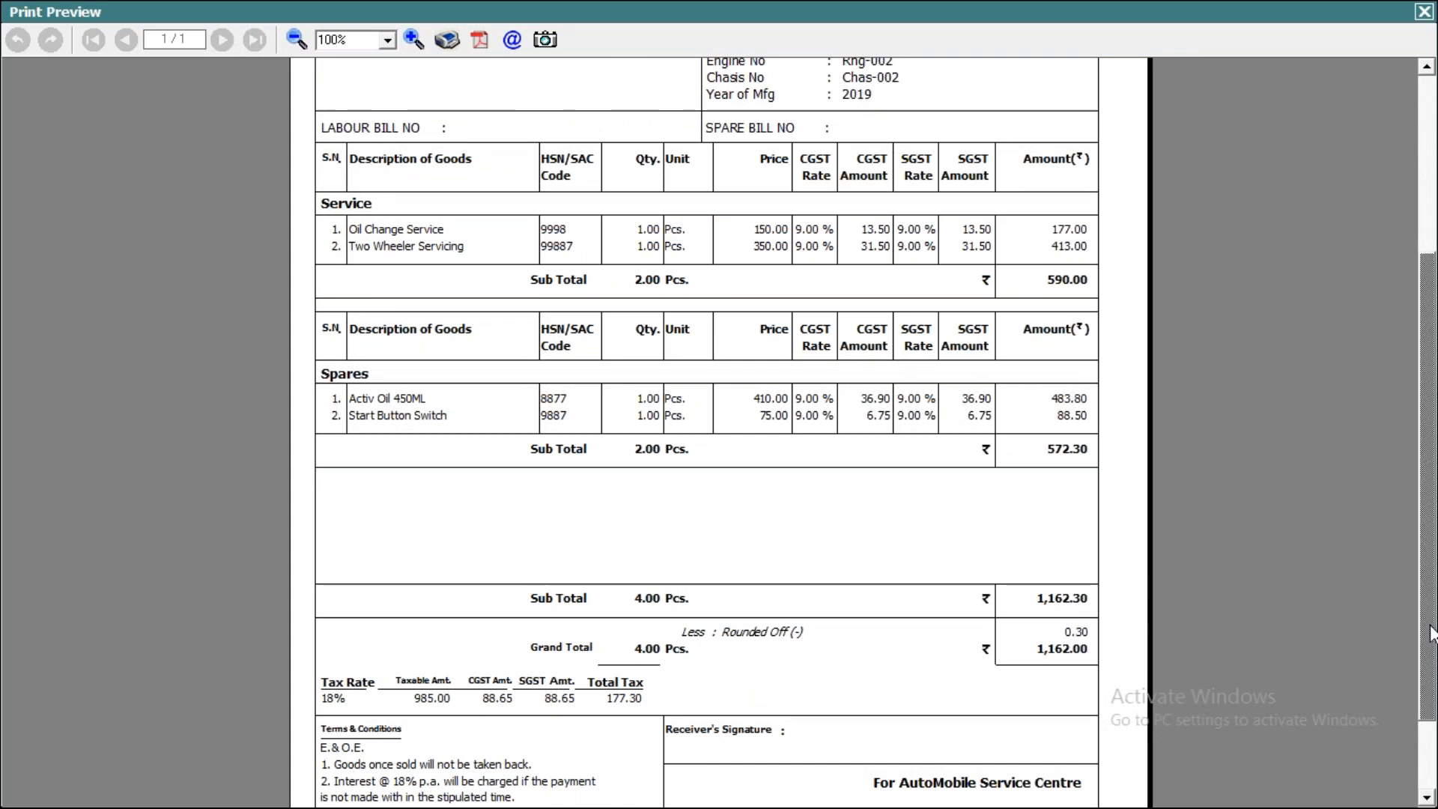
pyautogui.moveTo(1429, 626); pyautogui.dragTo(1407, 286)
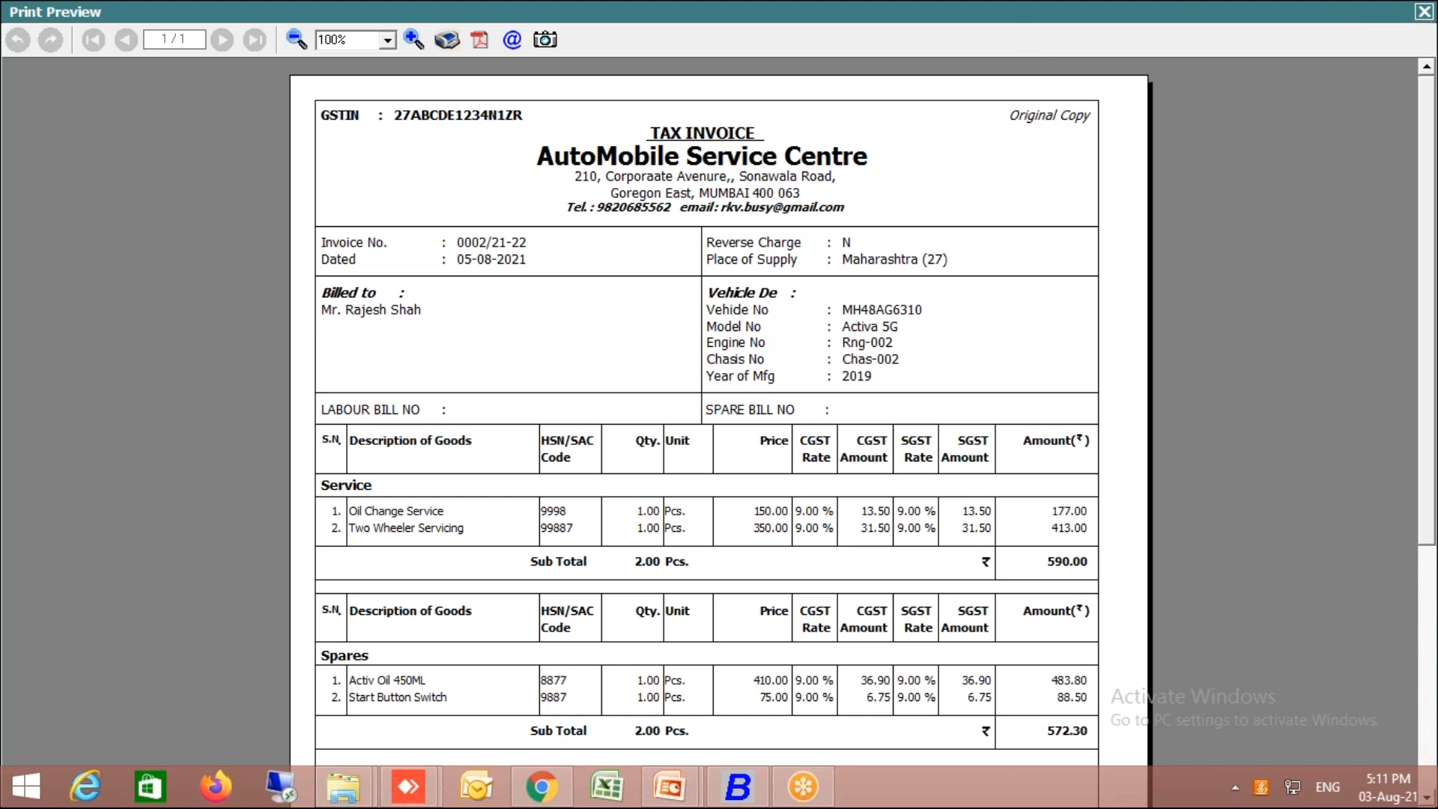
# - Close the tax invoice preview and leave the sales voucher without changing its voucher details
pyautogui.click(1423, 11)
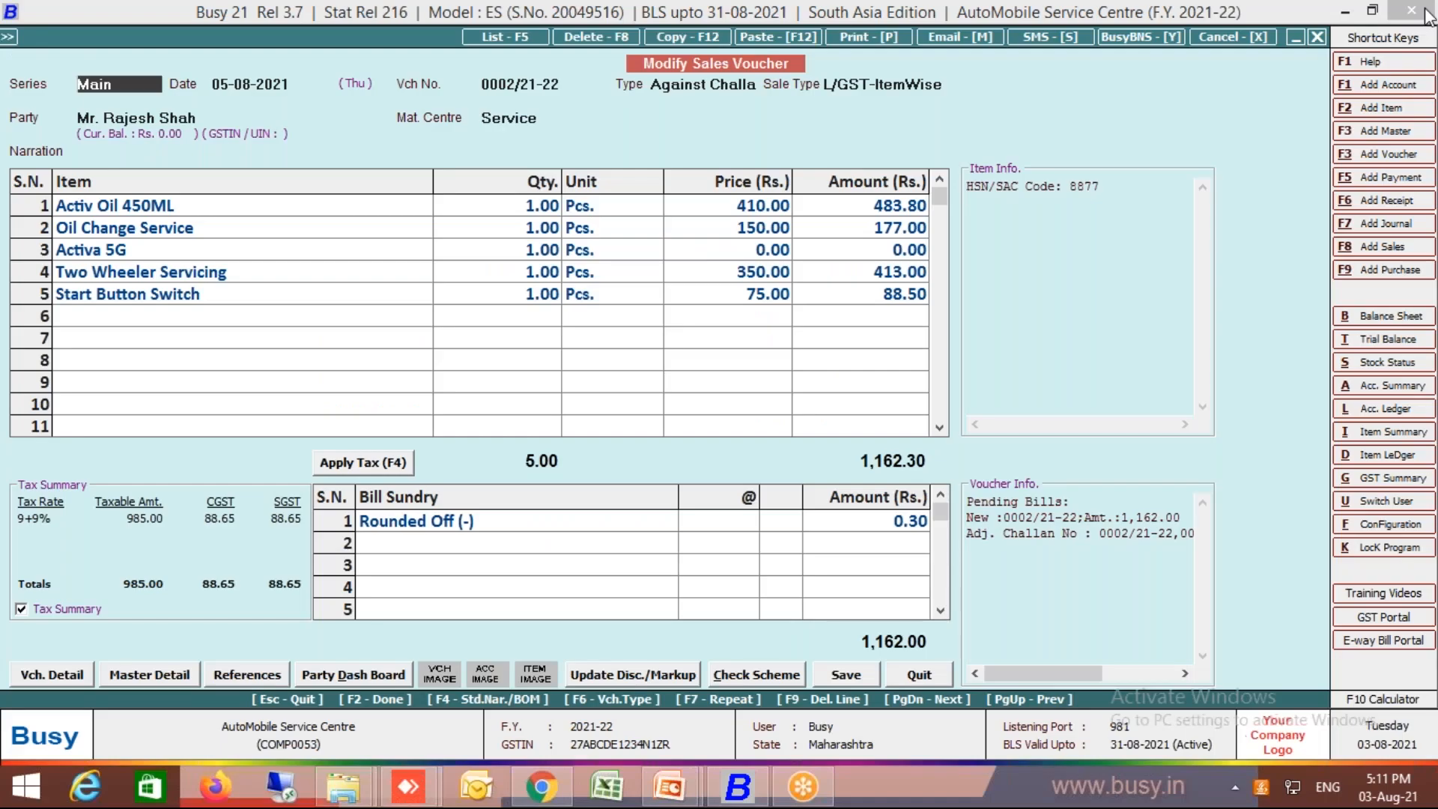
pyautogui.click(60, 674)
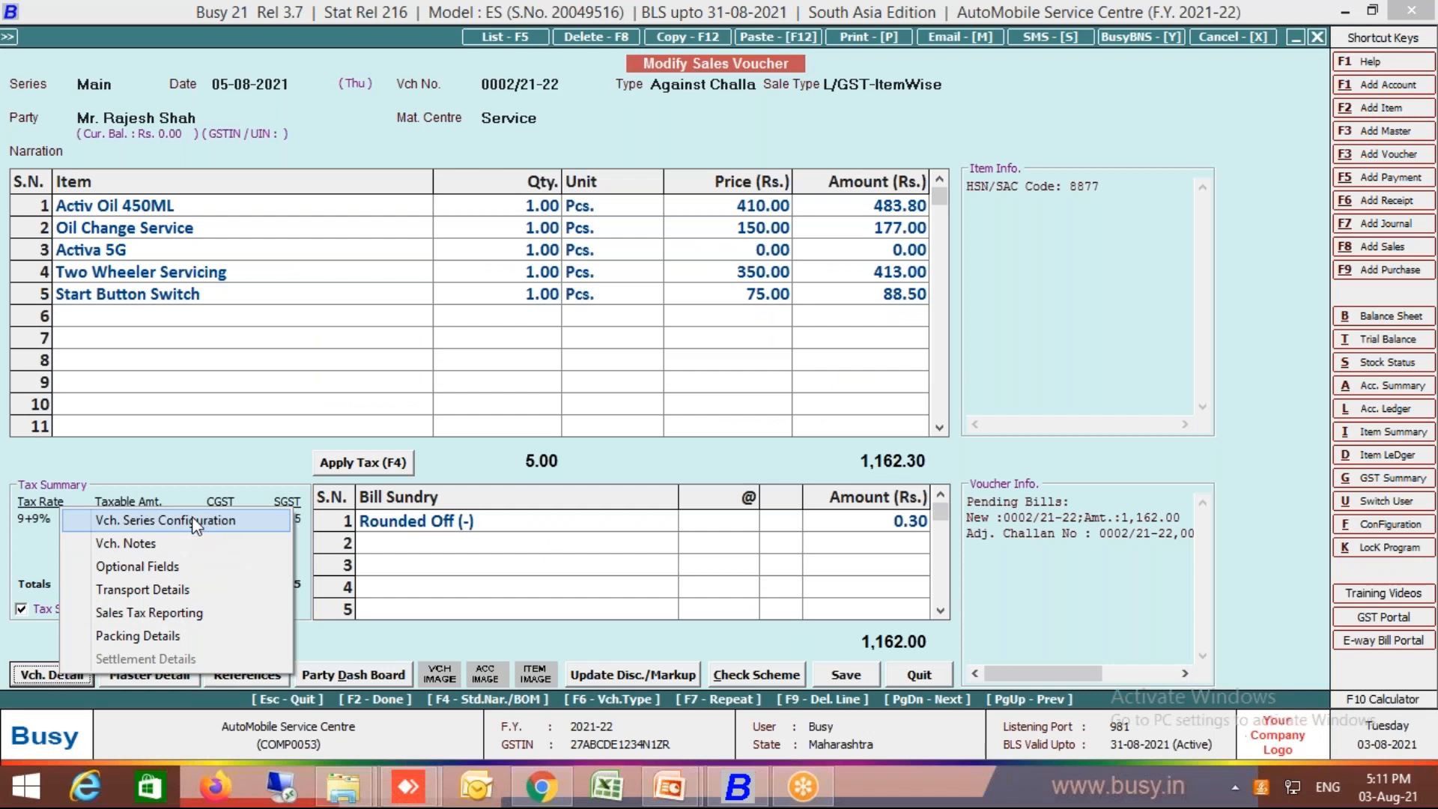
pyautogui.press('Escape')
pyautogui.press('Escape')
pyautogui.press('Escape')
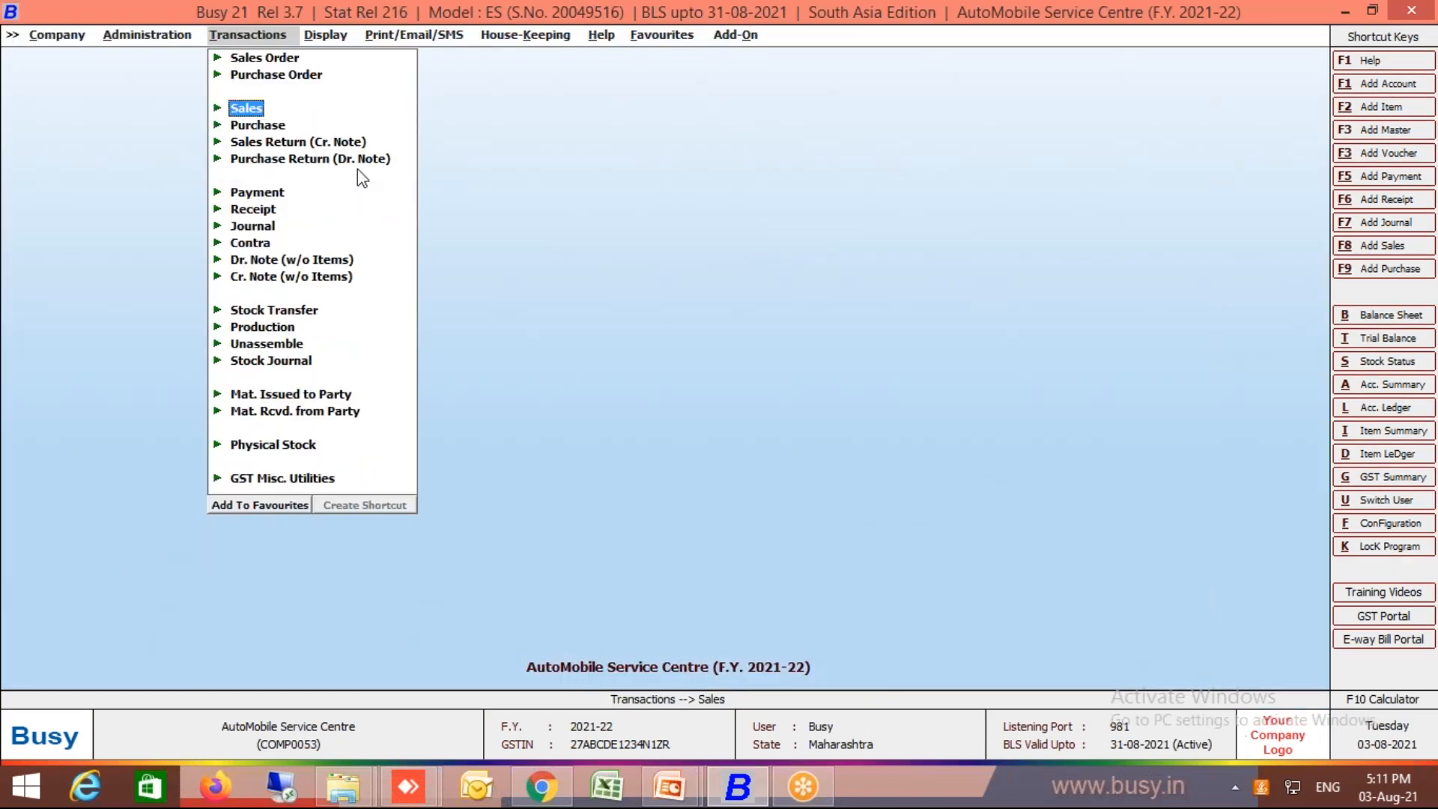
# - Examine the page settings of sales invoice format A, including zero amount items and item grouping, then close the document configuration
pyautogui.click(180, 34)
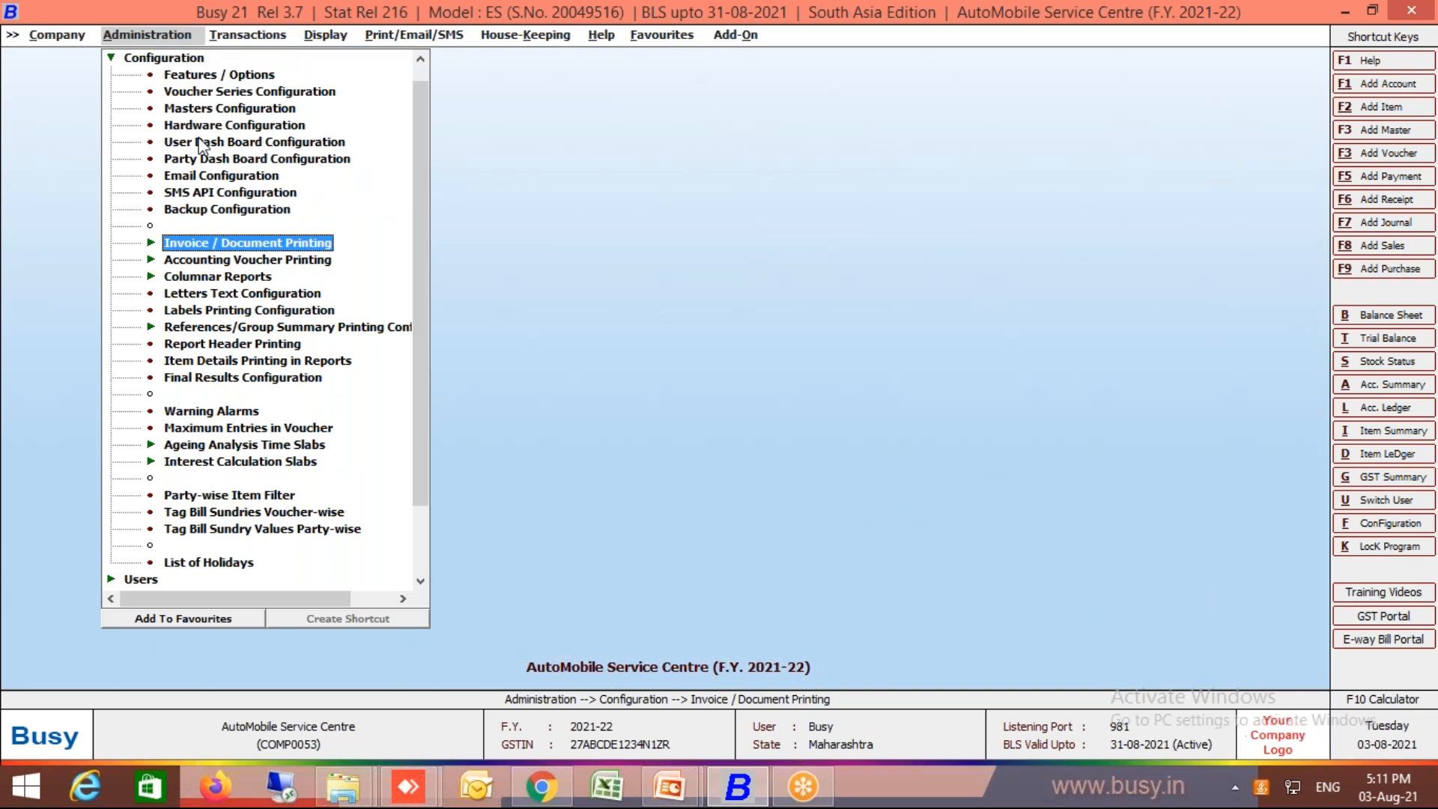
pyautogui.doubleClick(224, 247)
pyautogui.doubleClick(231, 275)
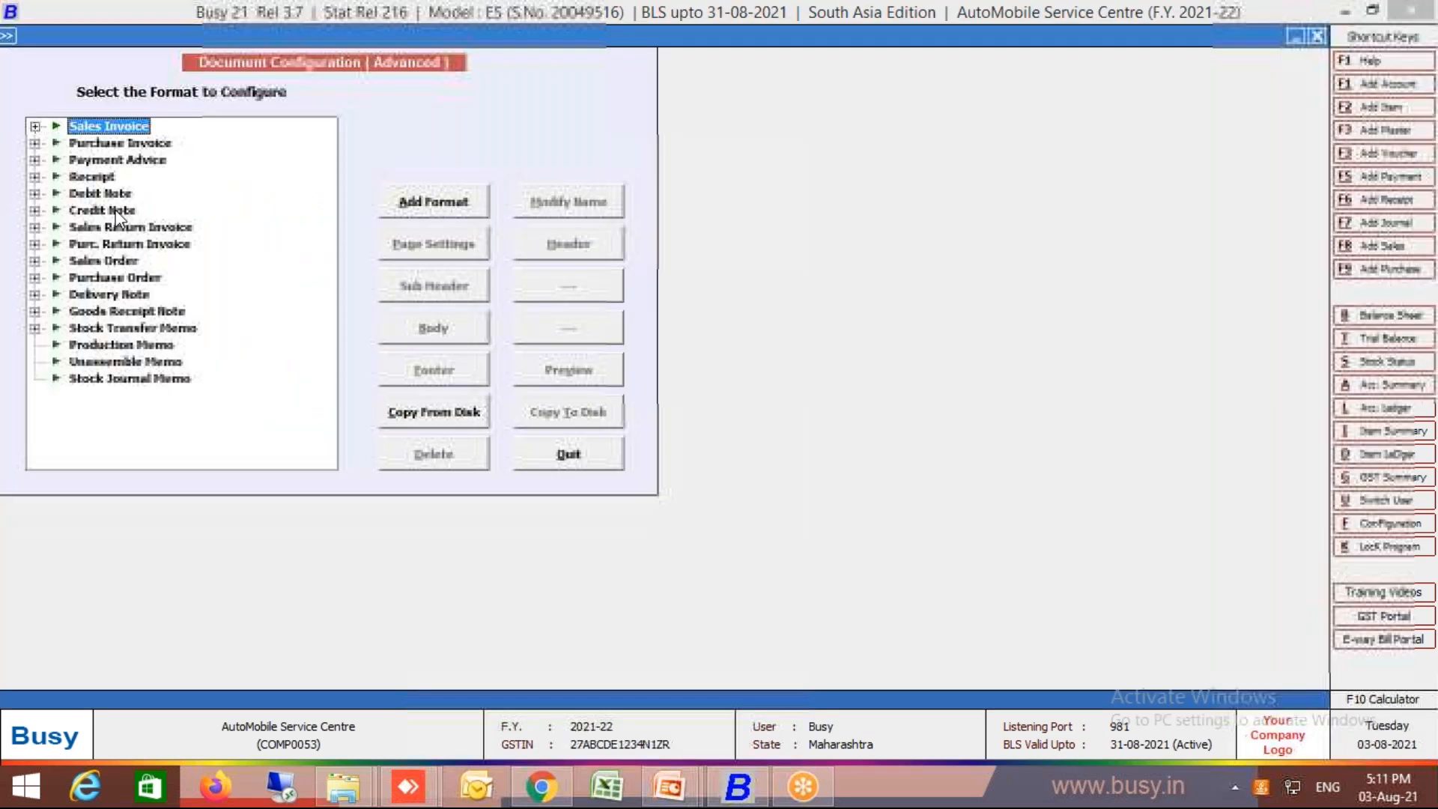
pyautogui.click(35, 127)
pyautogui.click(93, 143)
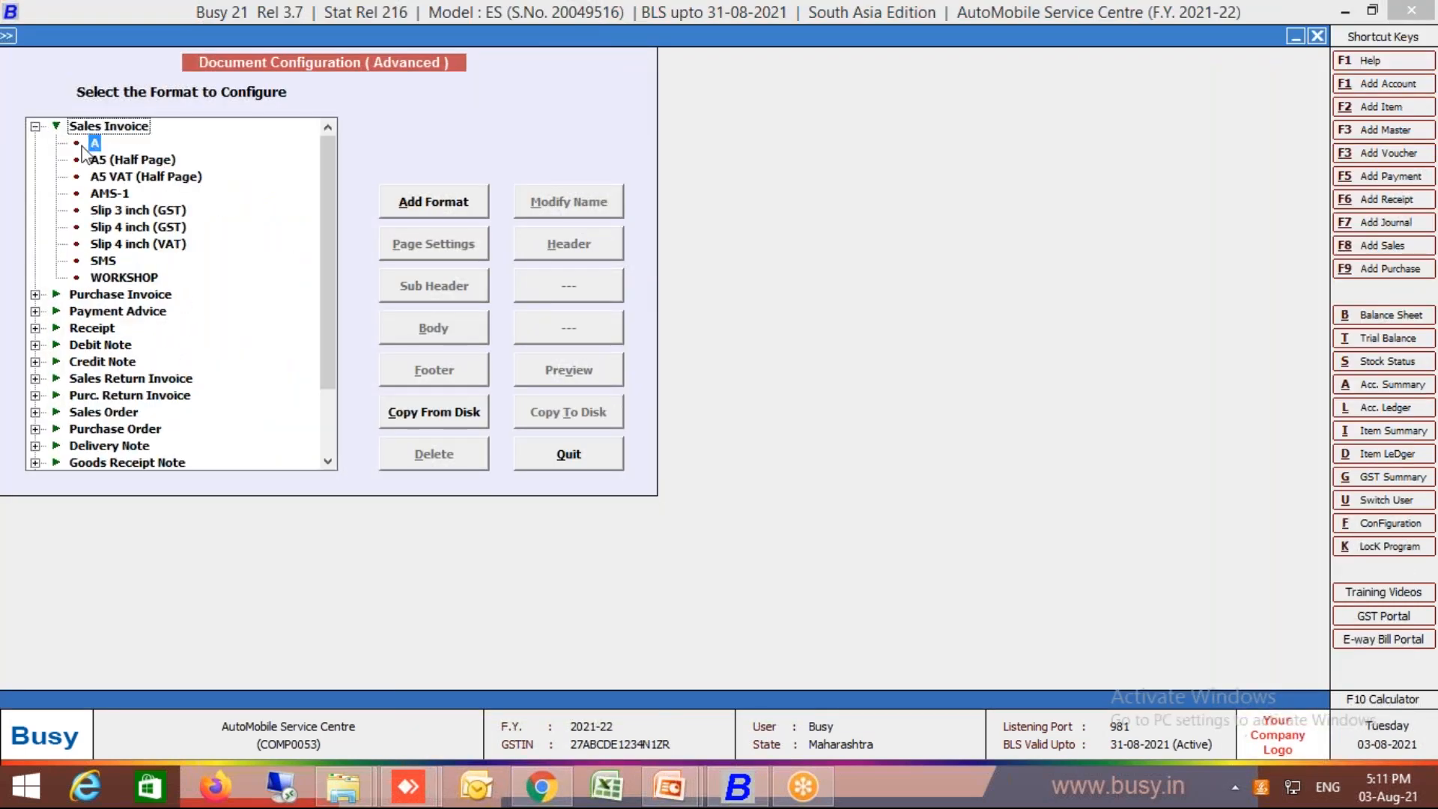
pyautogui.click(452, 256)
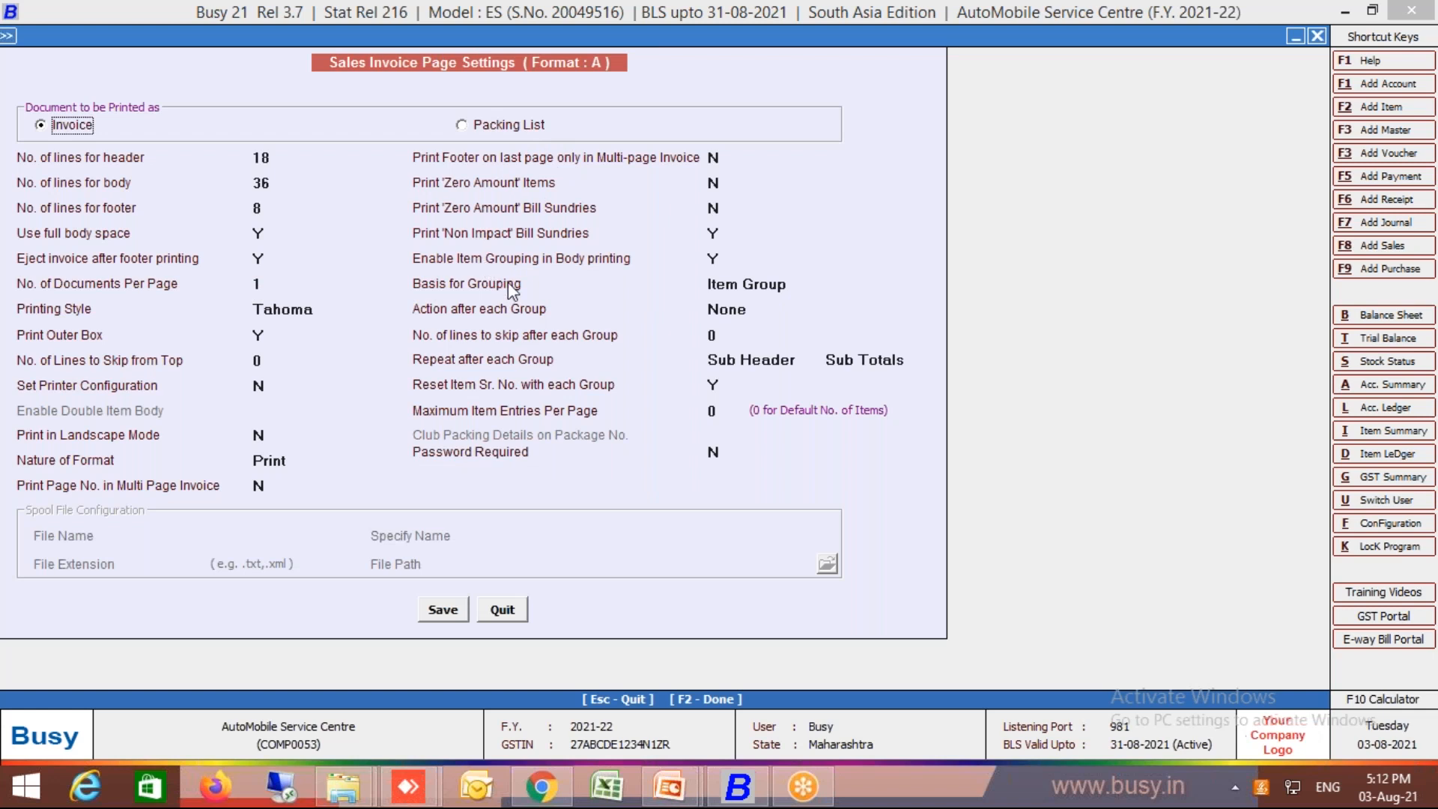
pyautogui.click(529, 186)
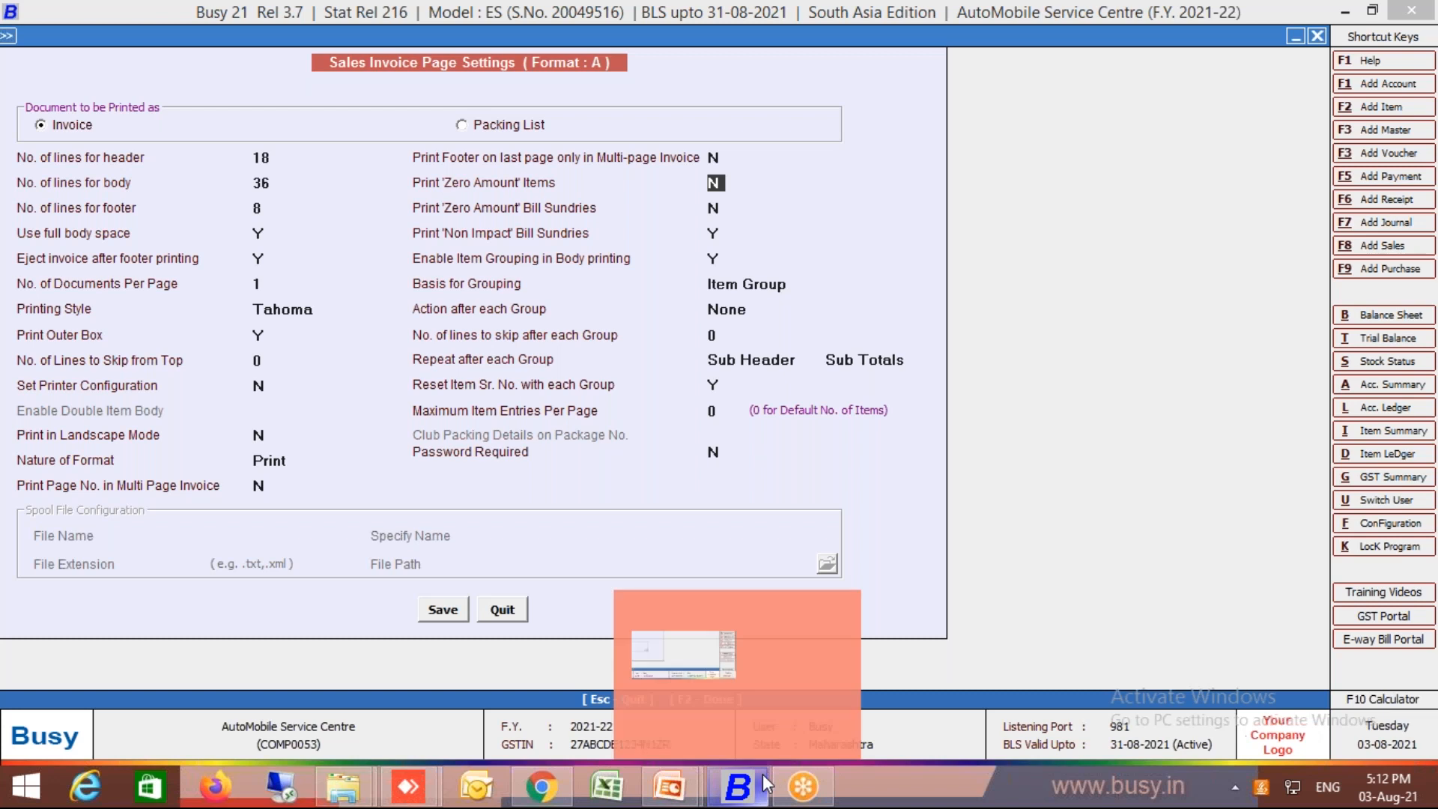
pyautogui.click(501, 610)
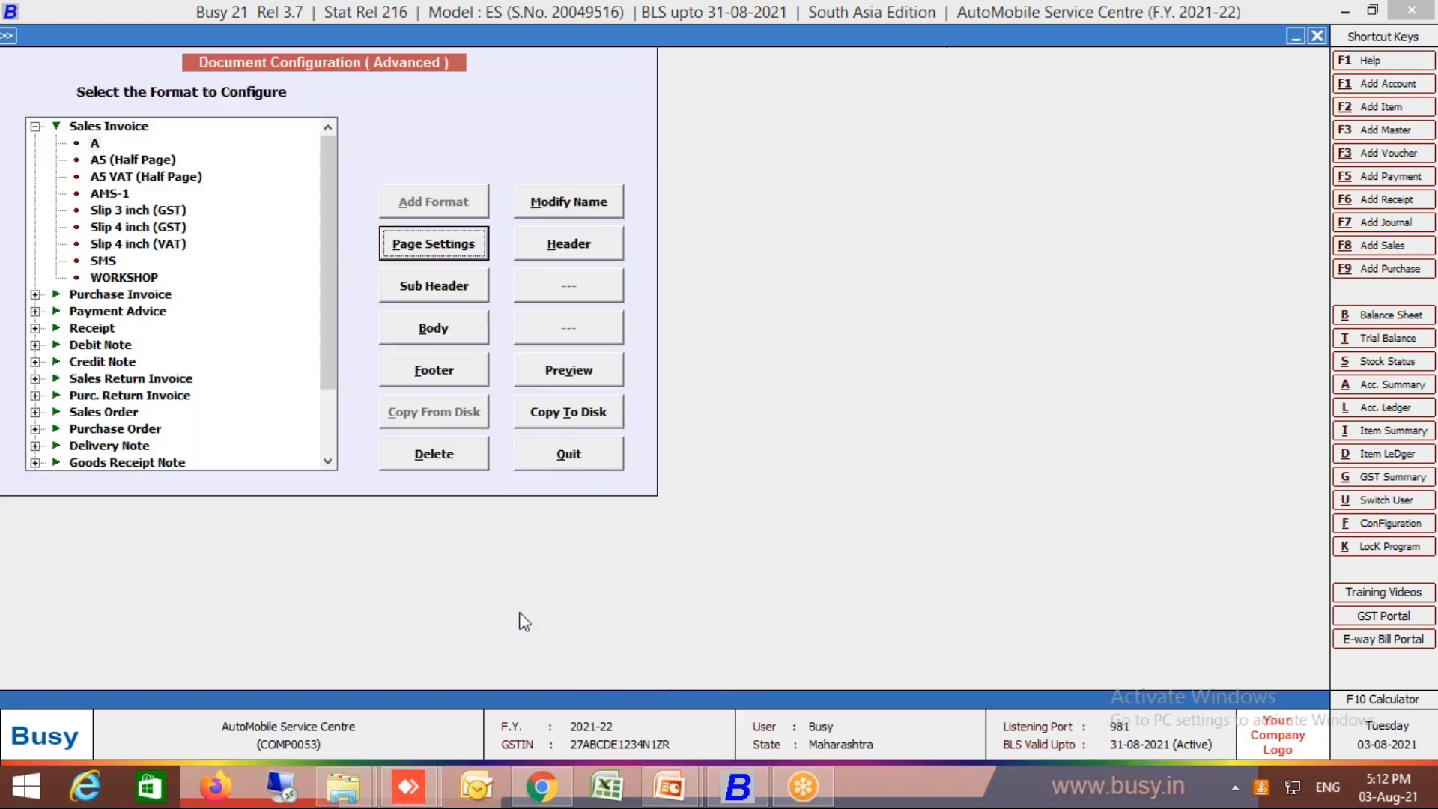
pyautogui.press('Escape')
pyautogui.press('Escape')
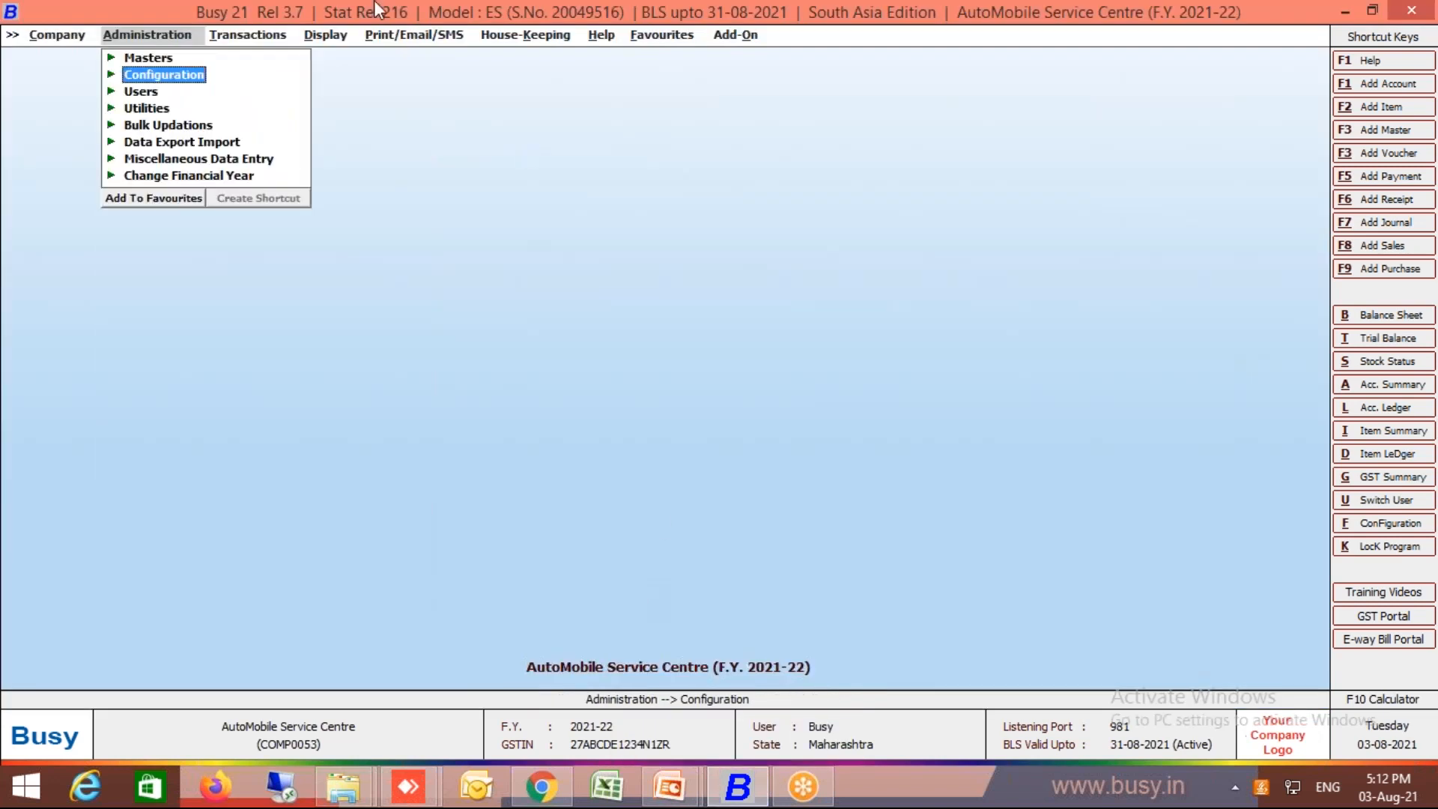
# - Reopen the sales voucher dated 05-08-2021 in series Main for modification
pyautogui.click(274, 34)
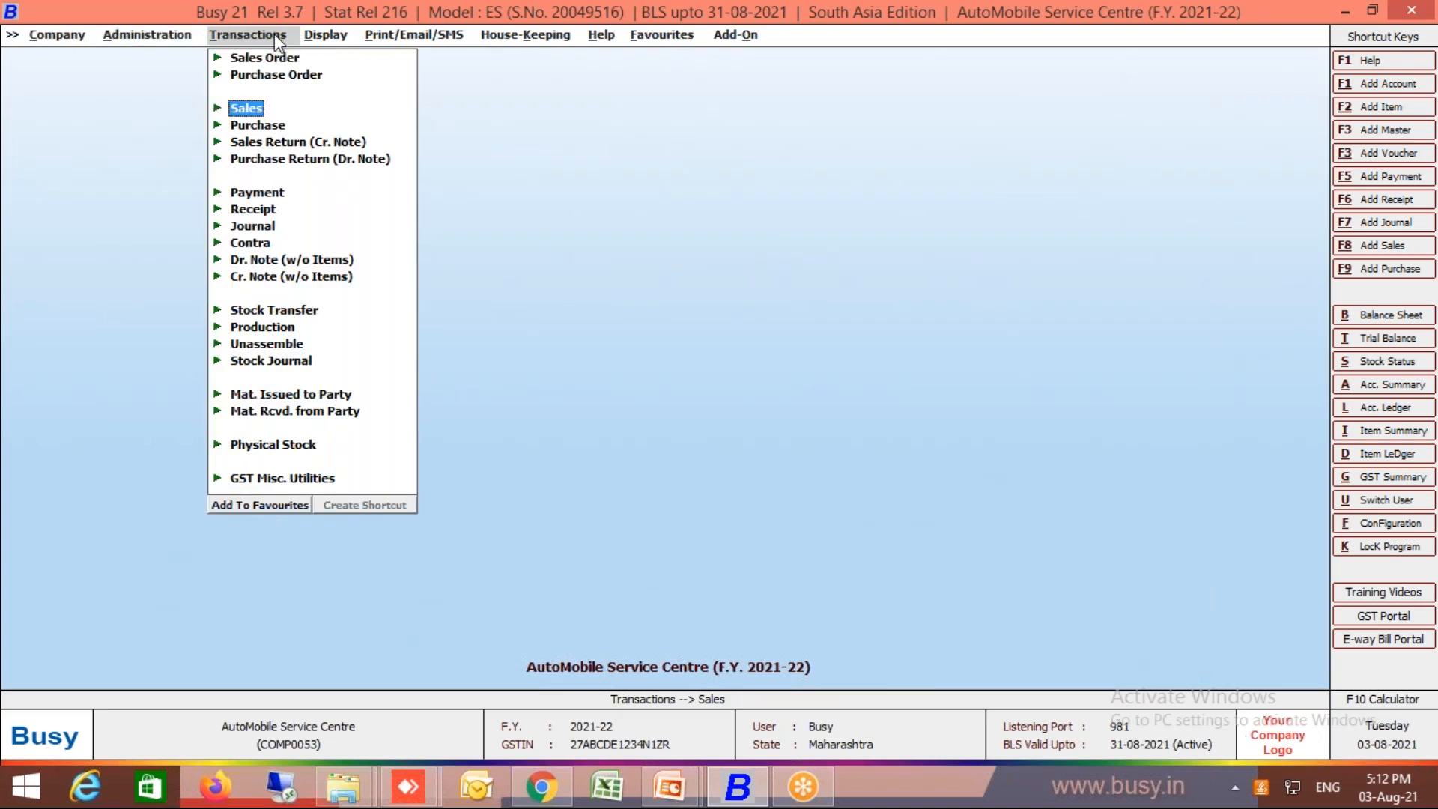
pyautogui.click(252, 111)
pyautogui.click(277, 148)
pyautogui.press('Return')
pyautogui.press('Return')
pyautogui.press('Return')
pyautogui.press('Return')
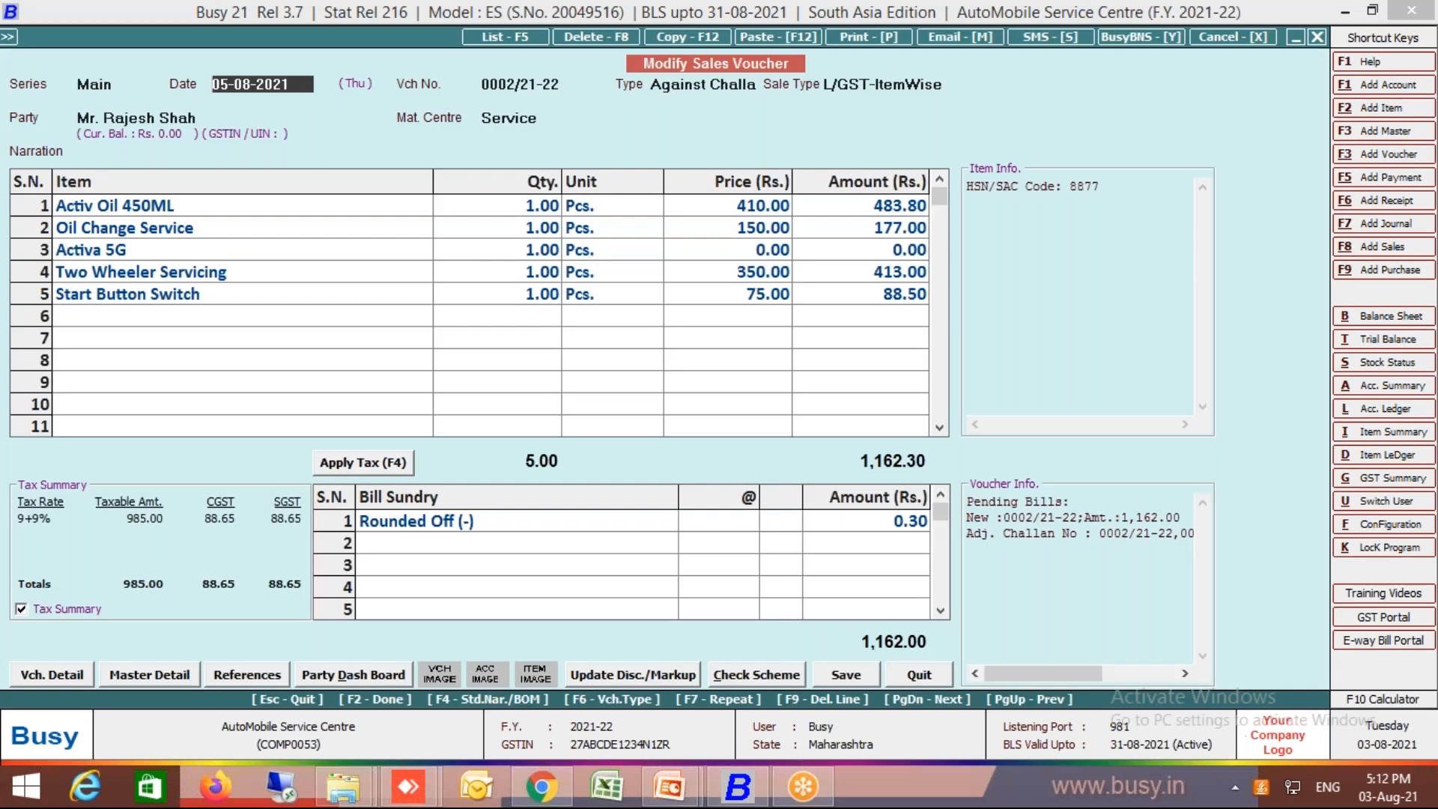
# - Preview one copy of the voucher's invoice in format A and examine the grouped items, grand total, tax summary and terms
pyautogui.hotkey('alt', 'p')
pyautogui.press('Return')
pyautogui.press('Return')
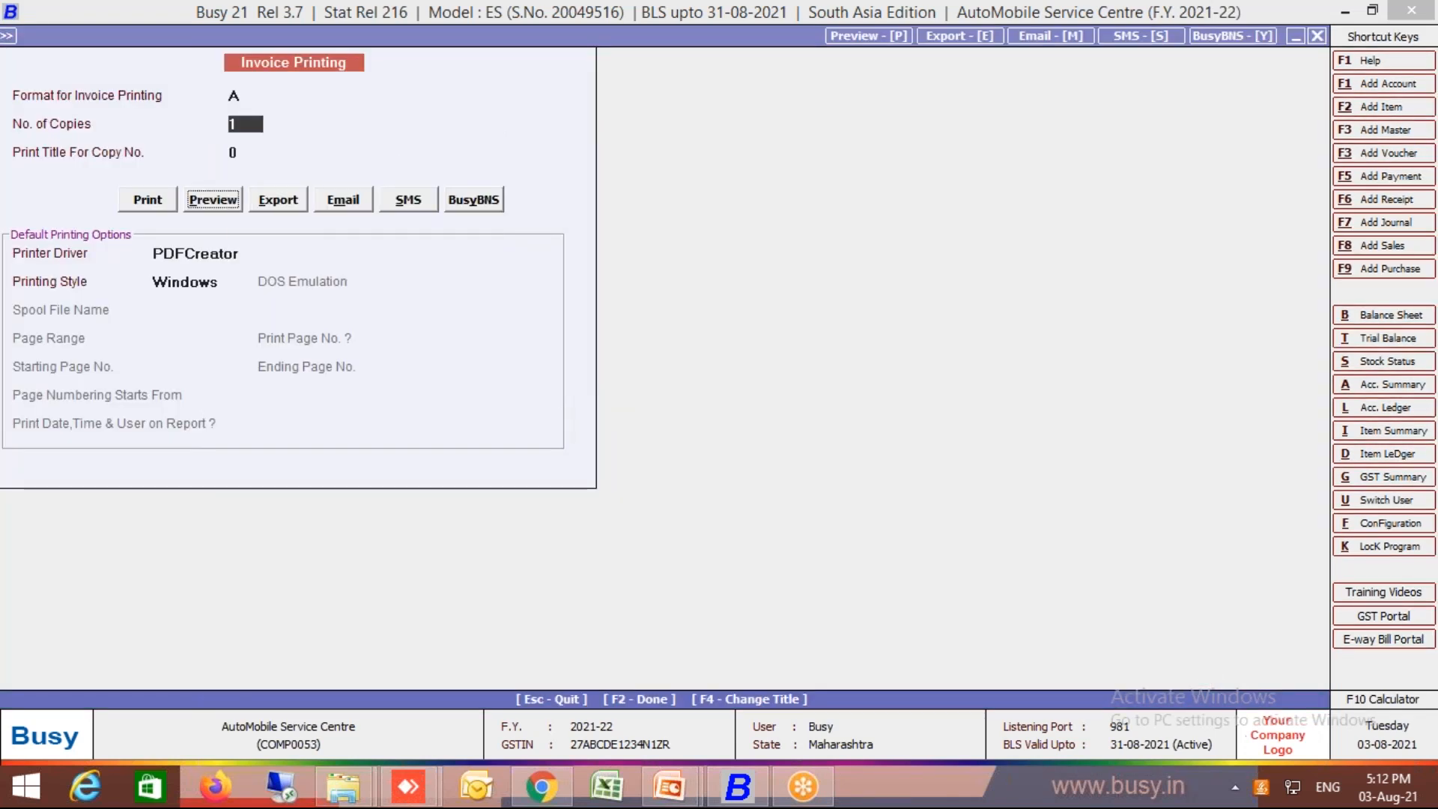
pyautogui.hotkey('alt', 'p')
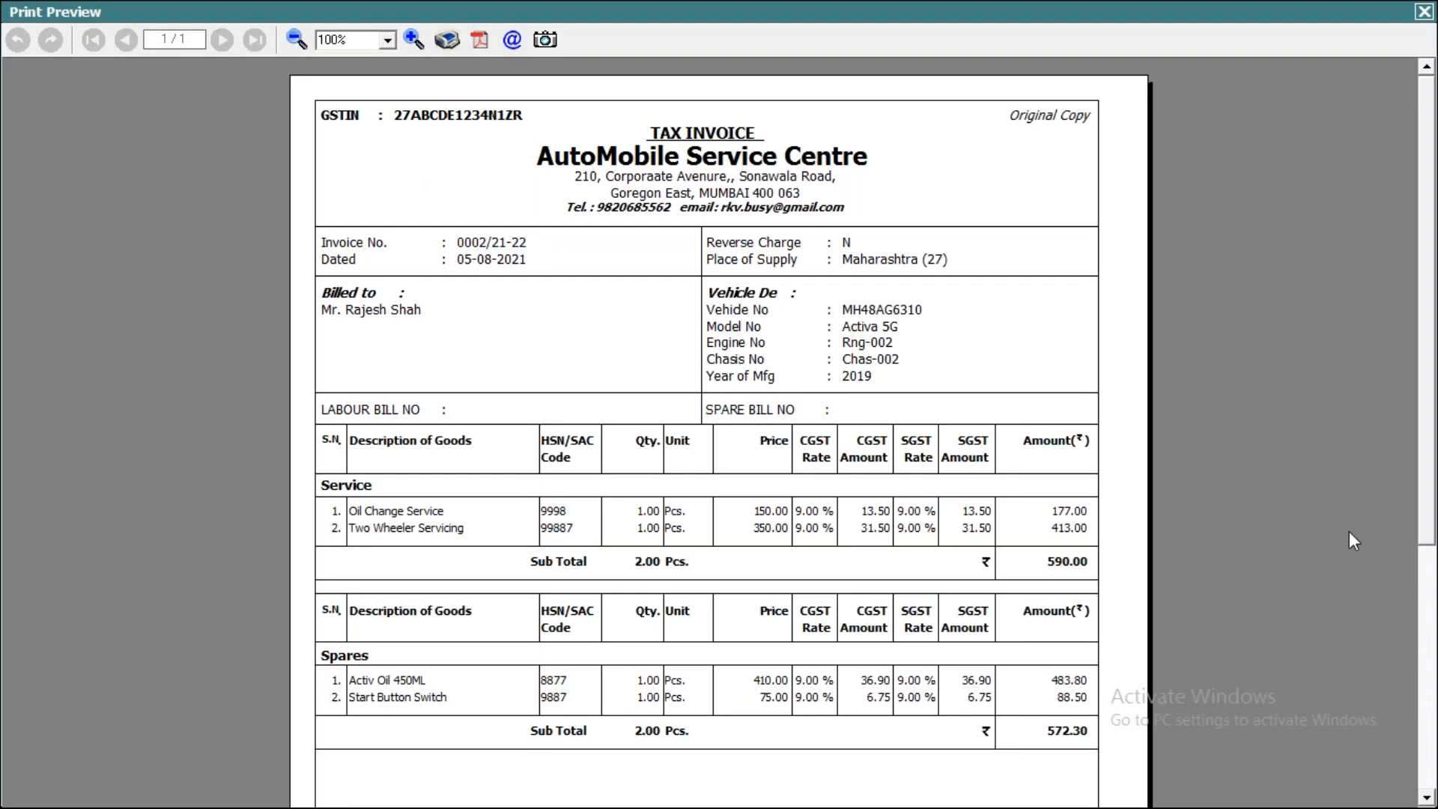
pyautogui.click(1423, 662)
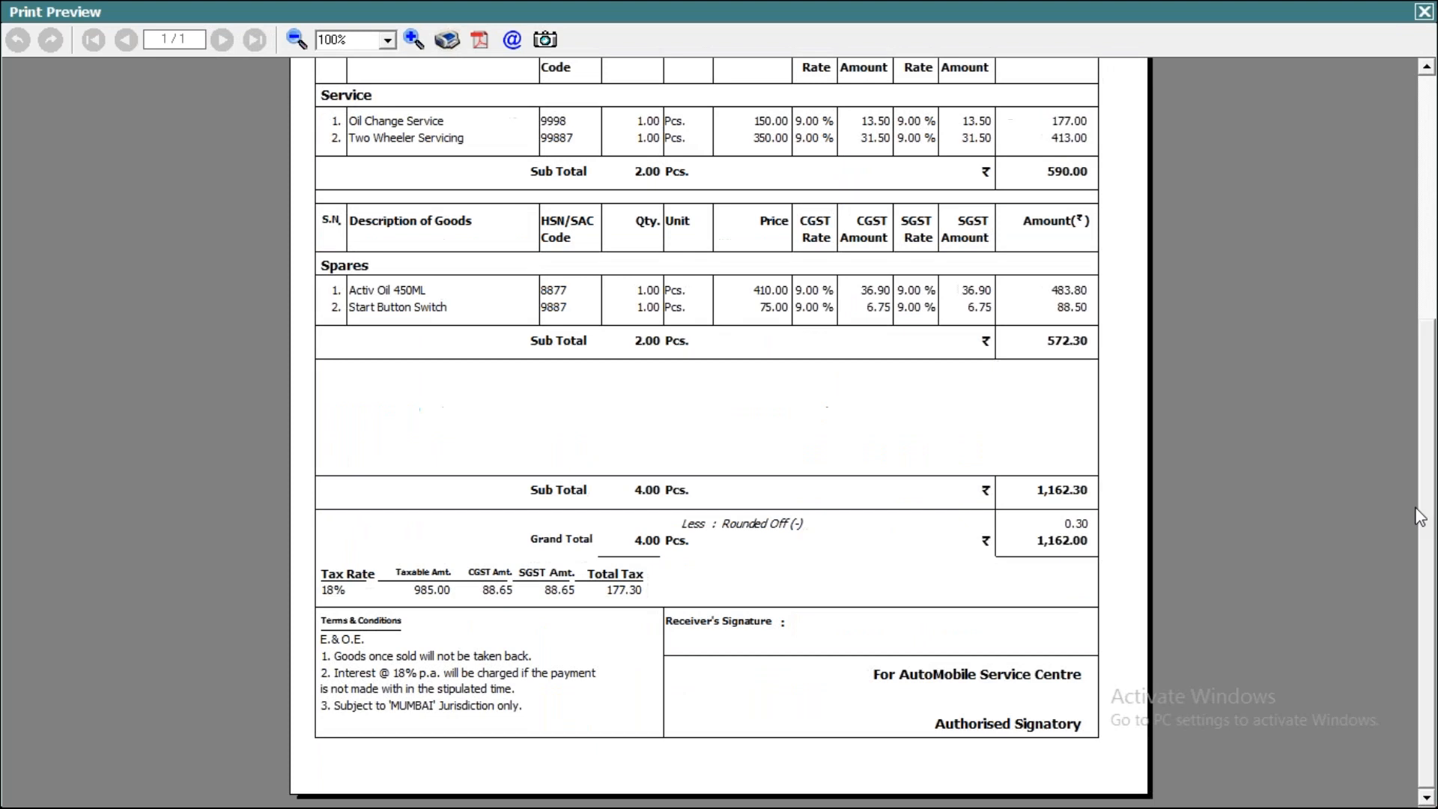
pyautogui.click(1428, 229)
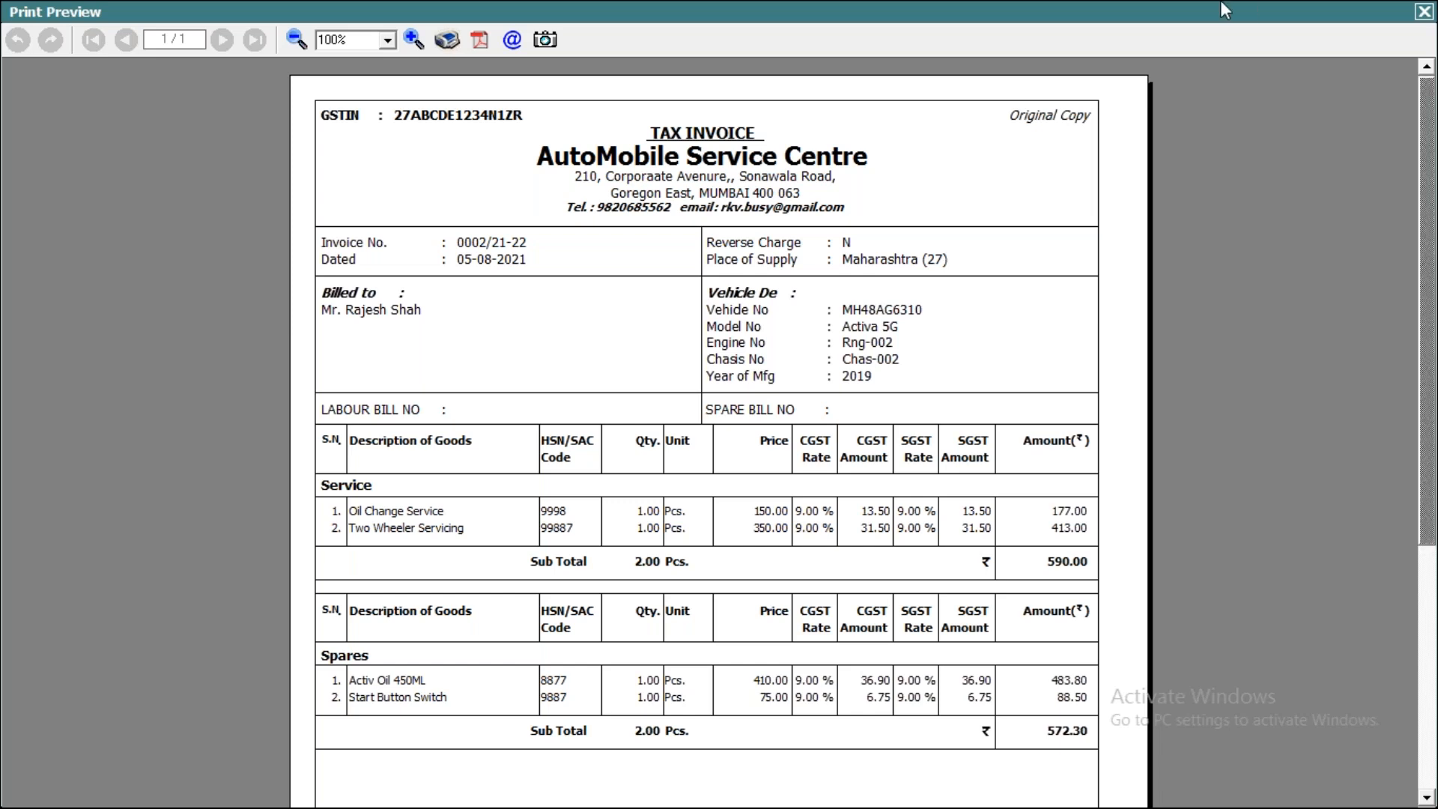
pyautogui.click(1012, 29)
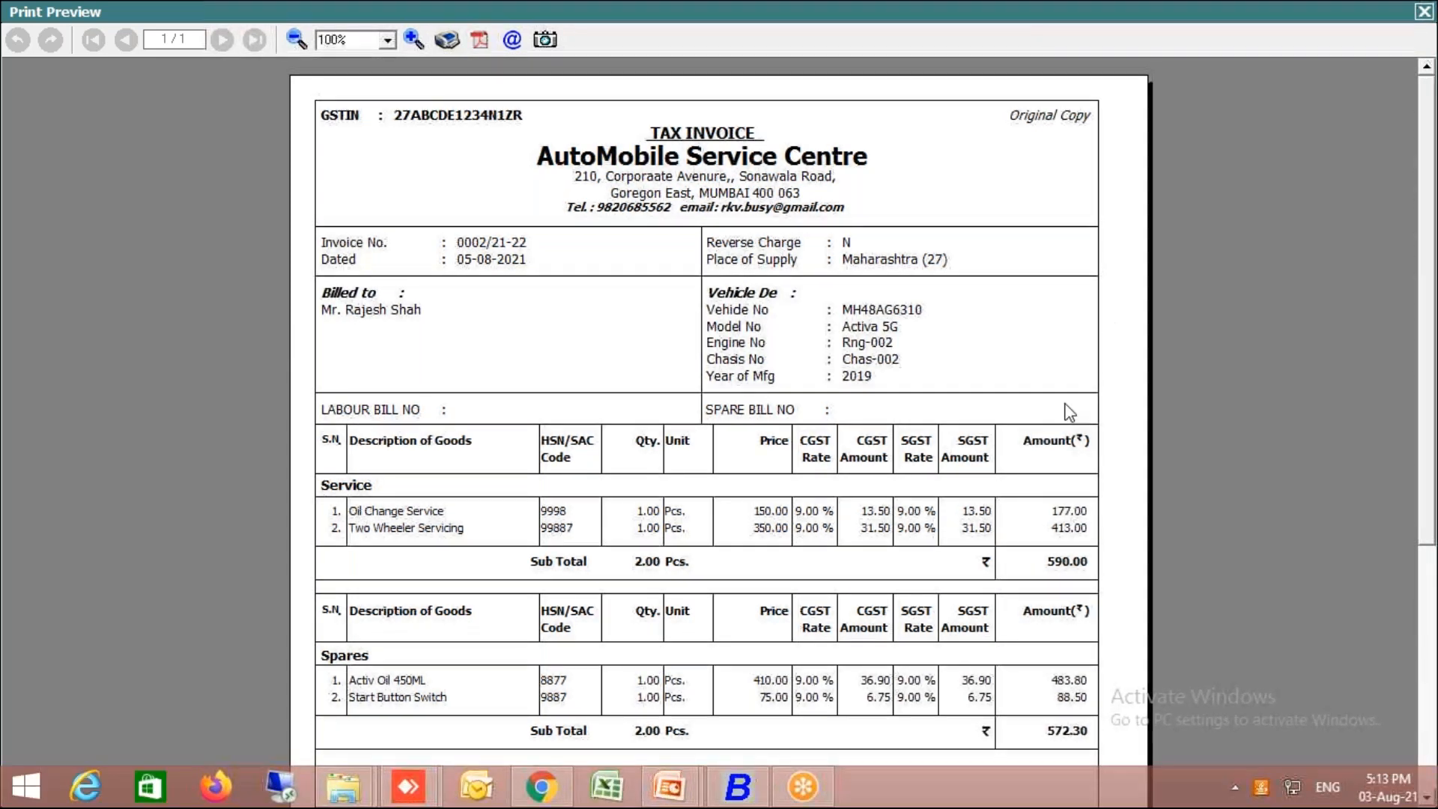